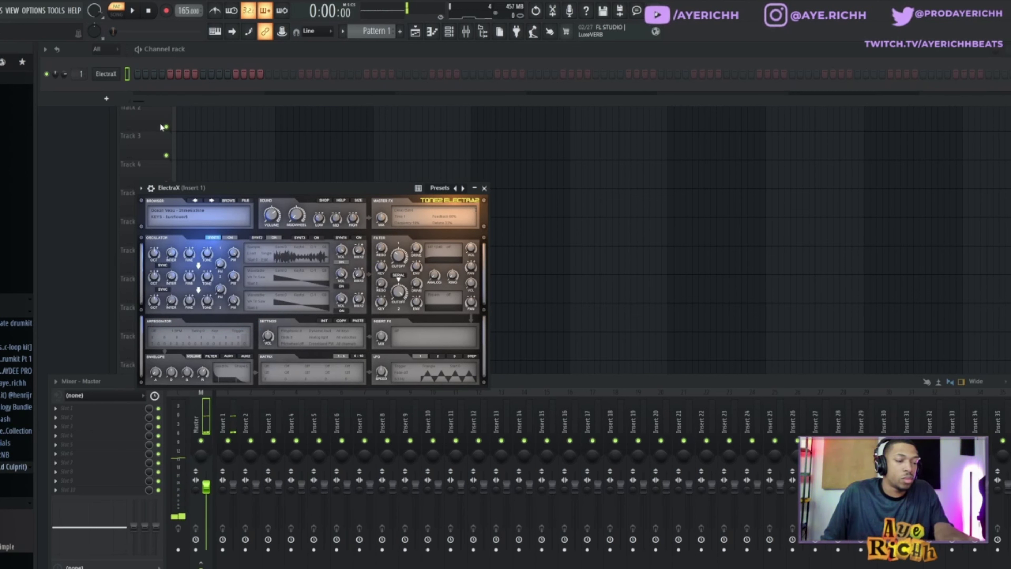
- Open the ElectraX piano roll and build a one-bar chord of A4, C5 and E5 at the start of bar 1
right_click(118, 71)
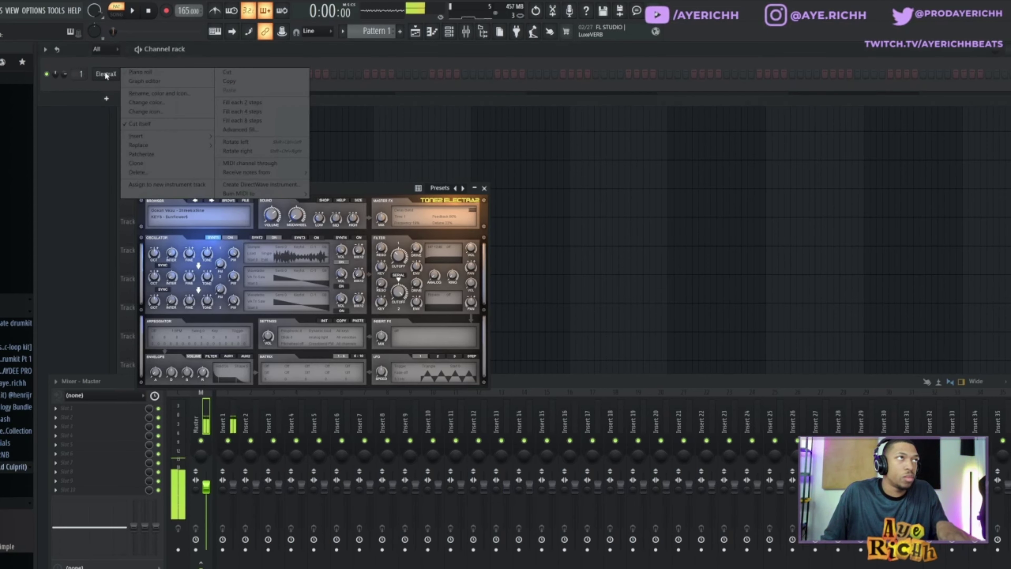
left_click(131, 71)
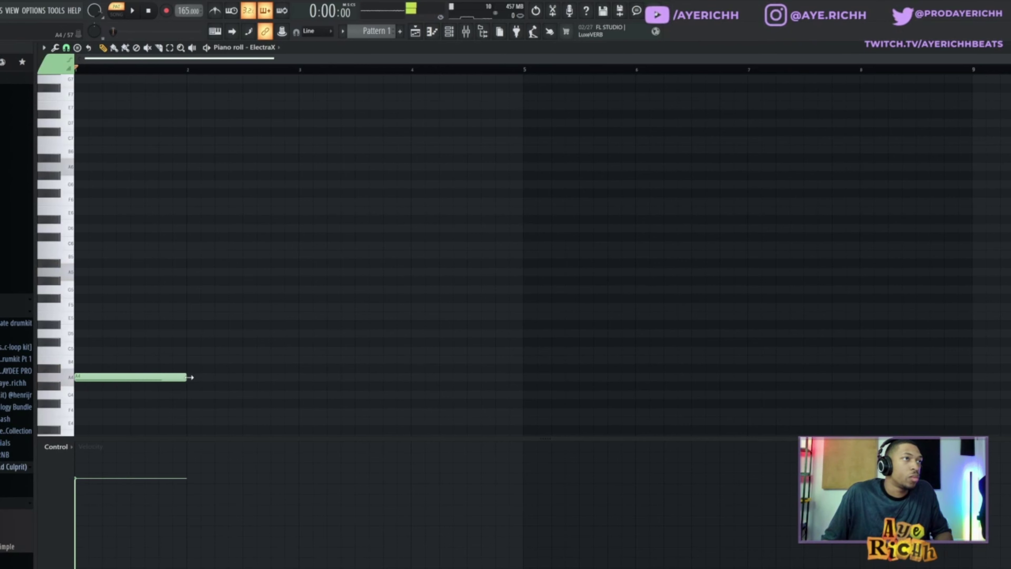
left_click(105, 359)
left_click_drag(99, 350, 100, 348)
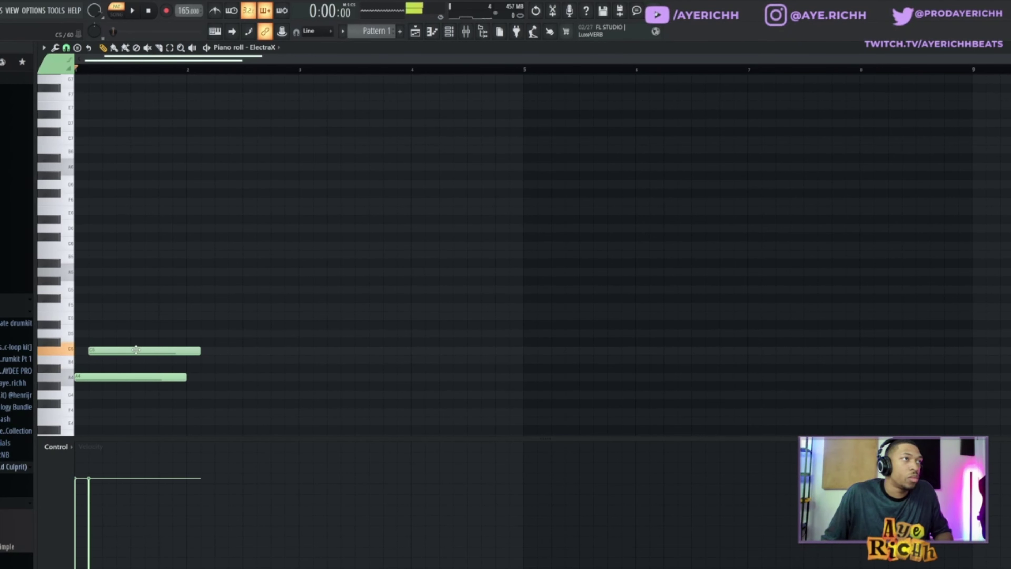
left_click_drag(76, 315, 77, 314)
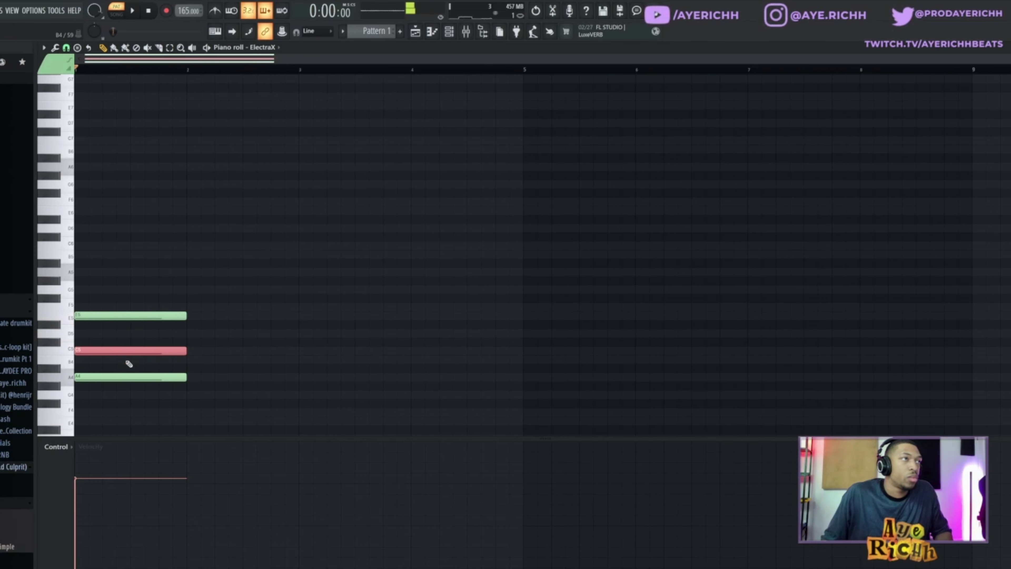
- Raise the chord's C5 note an octave to C6, start it slightly after the other notes, and extend it to the end of bar 2
key("ctrl+Up")
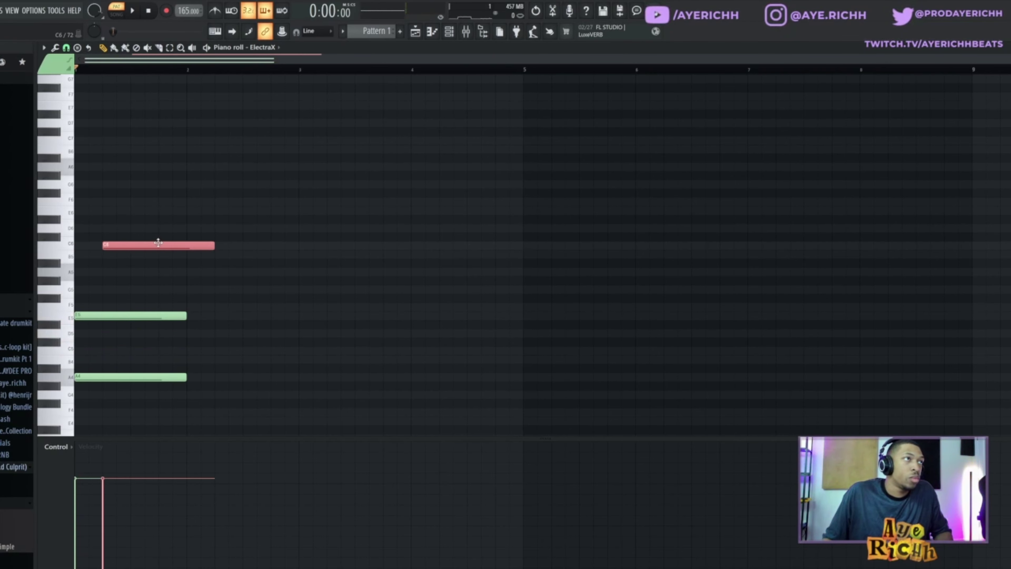
key("space")
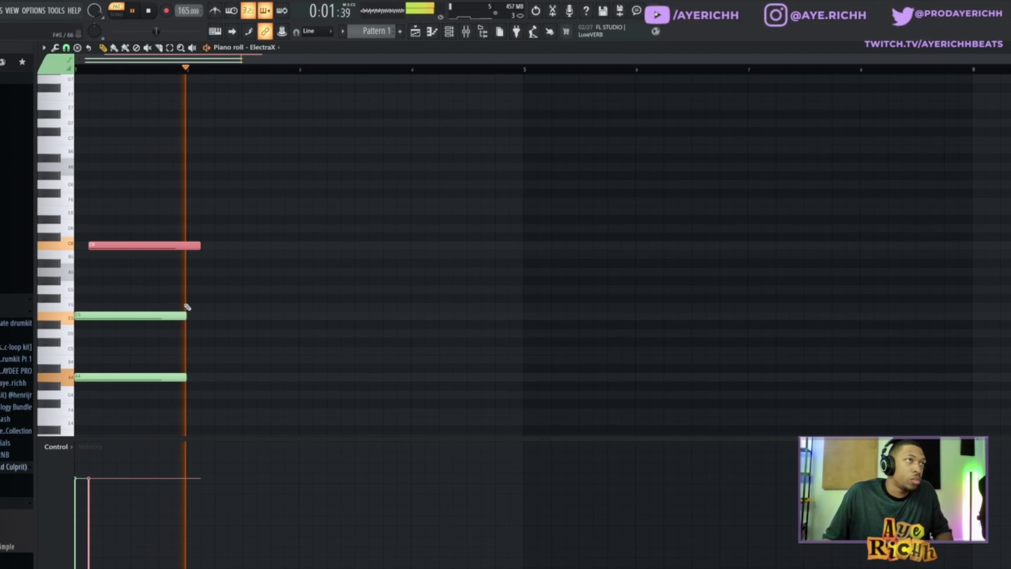
left_click_drag(201, 245, 233, 246)
key("space")
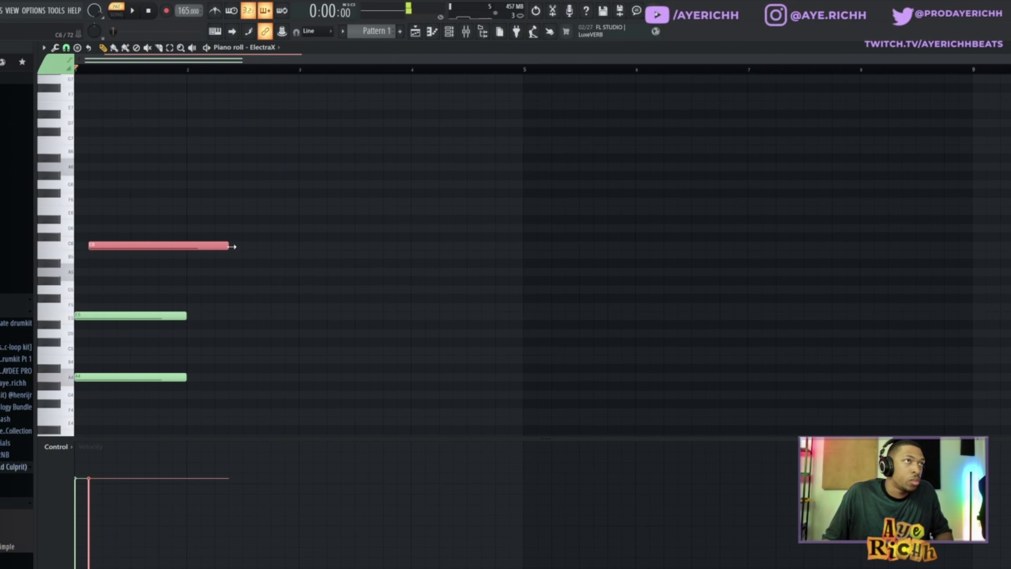
key("space")
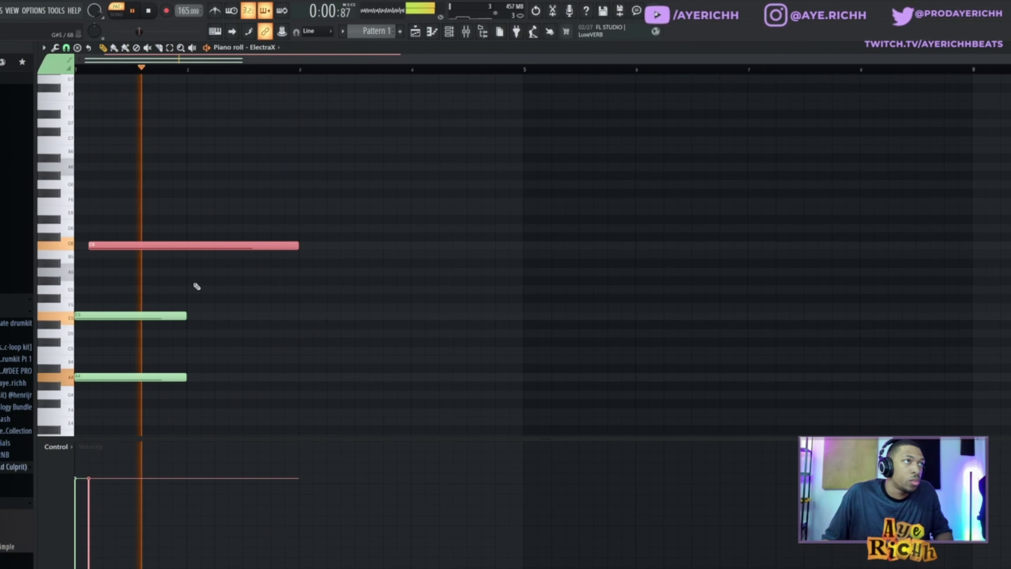
- Add D6 at bar 2 with B5 a quarter bar after it, and trim C6 and D6 to the ends of their bars
left_click(187, 227)
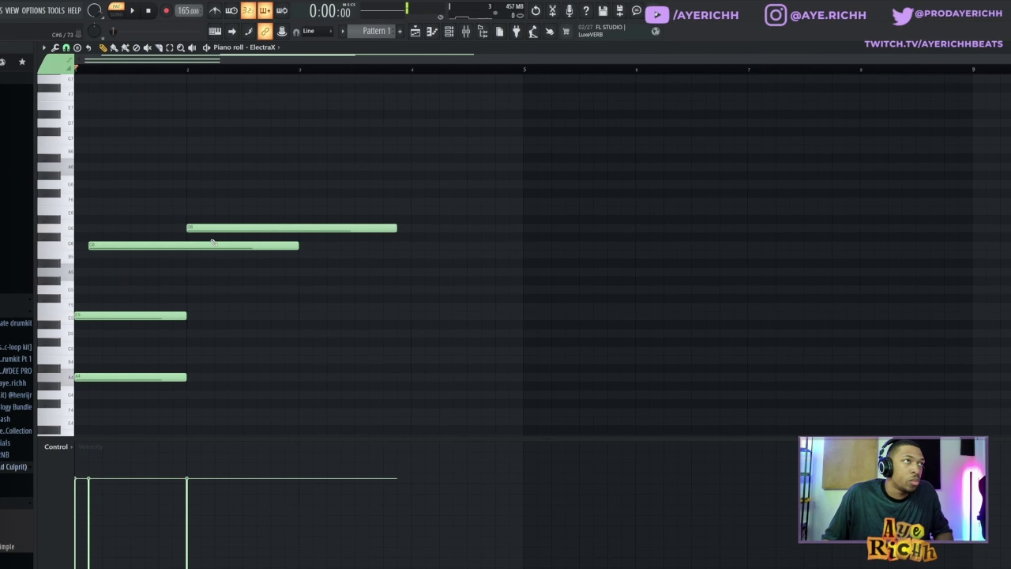
mouse_move(209, 246)
left_mouse_down()
mouse_move(207, 214)
mouse_move(205, 270)
mouse_move(215, 253)
left_mouse_up()
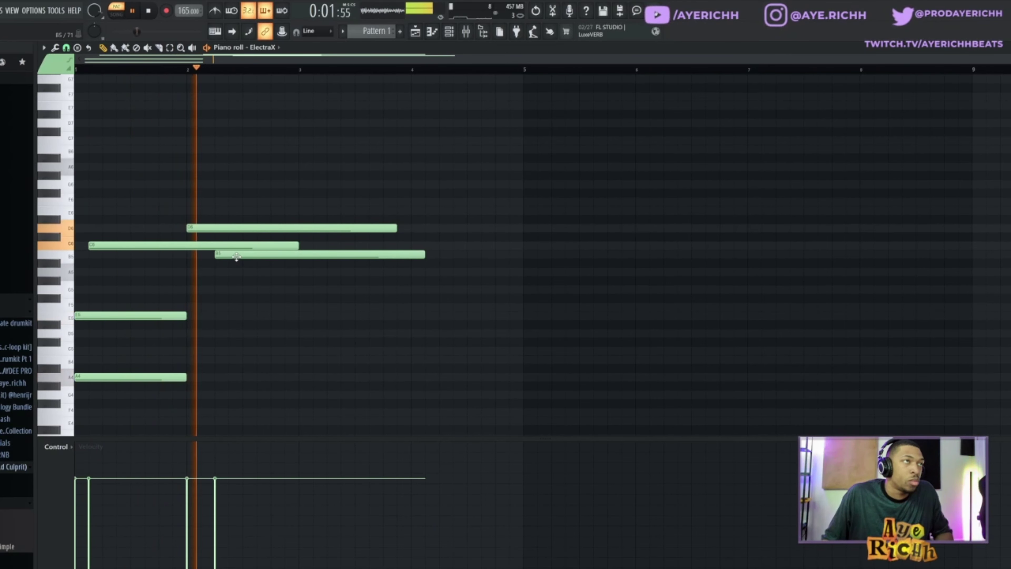
key("space")
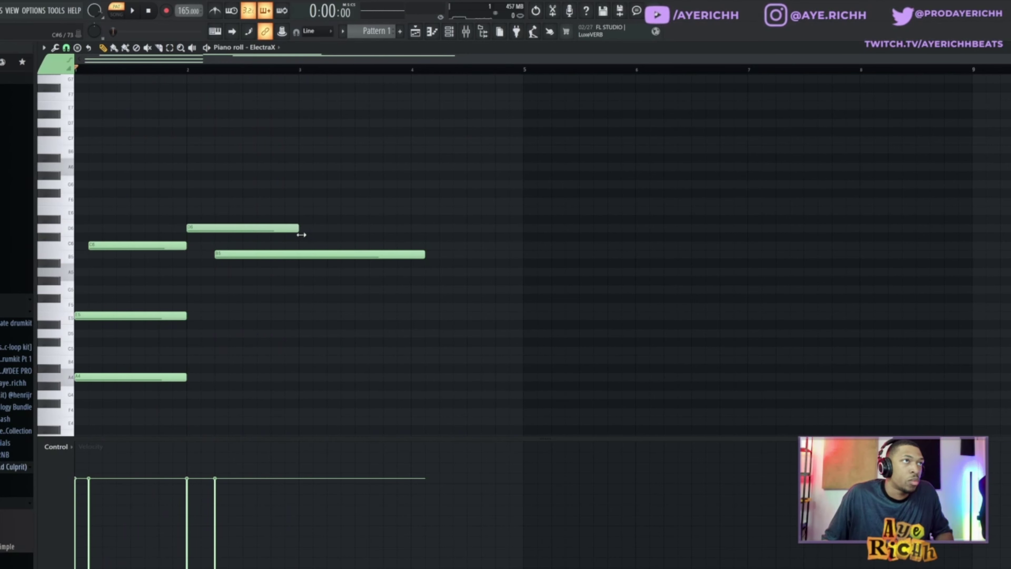
- Turn on the metronome and shorten the B5 note to the end of bar 2 during playback
left_click(214, 11)
key("space")
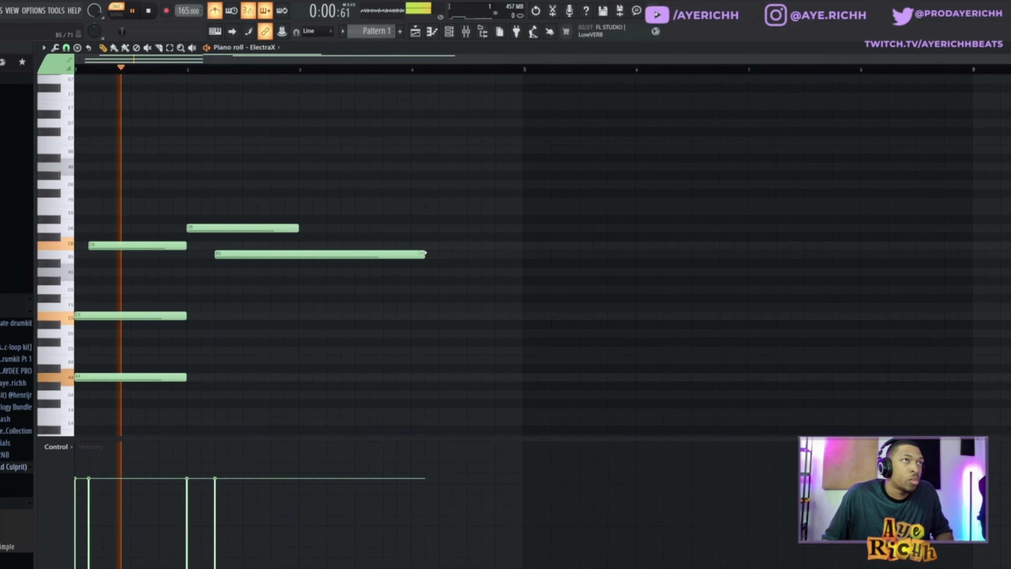
left_click_drag(424, 254, 299, 257)
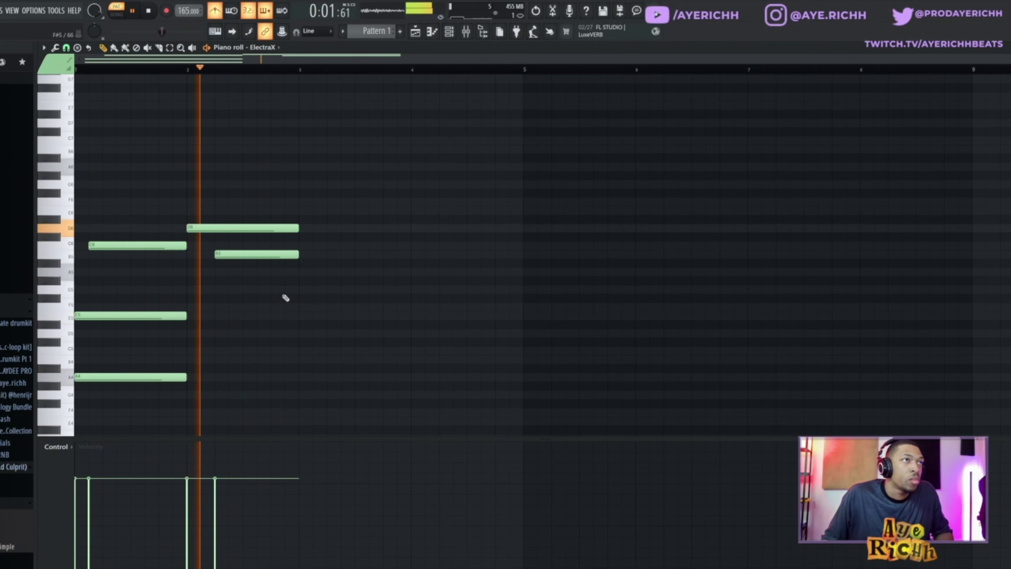
- Add C6 at the start of bar 3 and A5 a quarter bar after it, checking them in playback
left_click(300, 271)
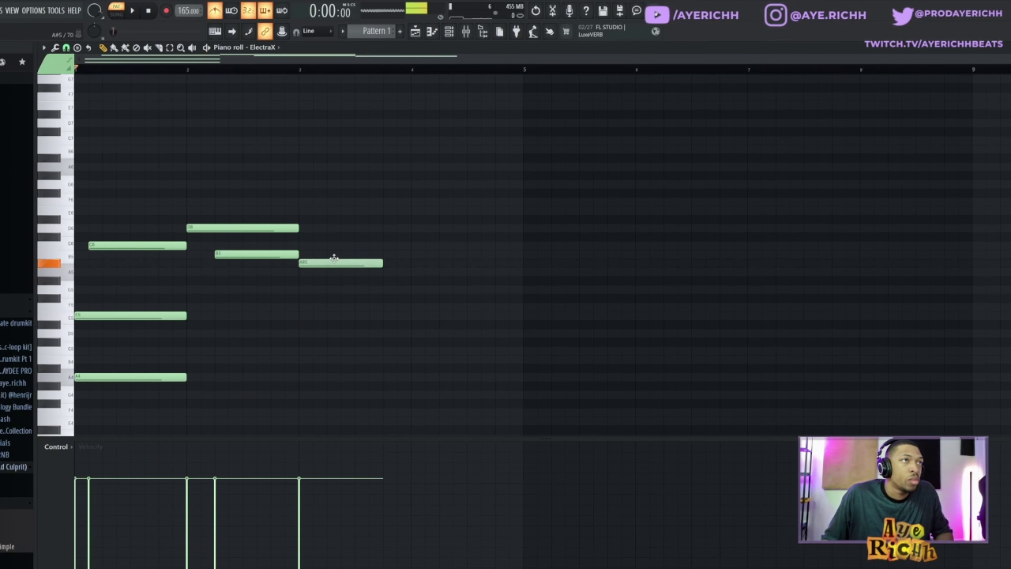
key("space")
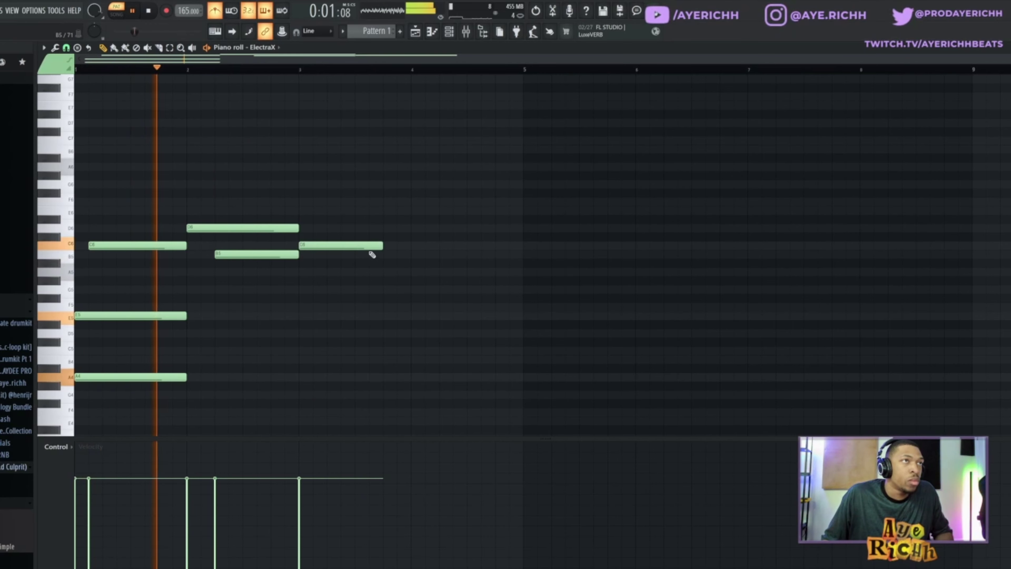
left_click(332, 255)
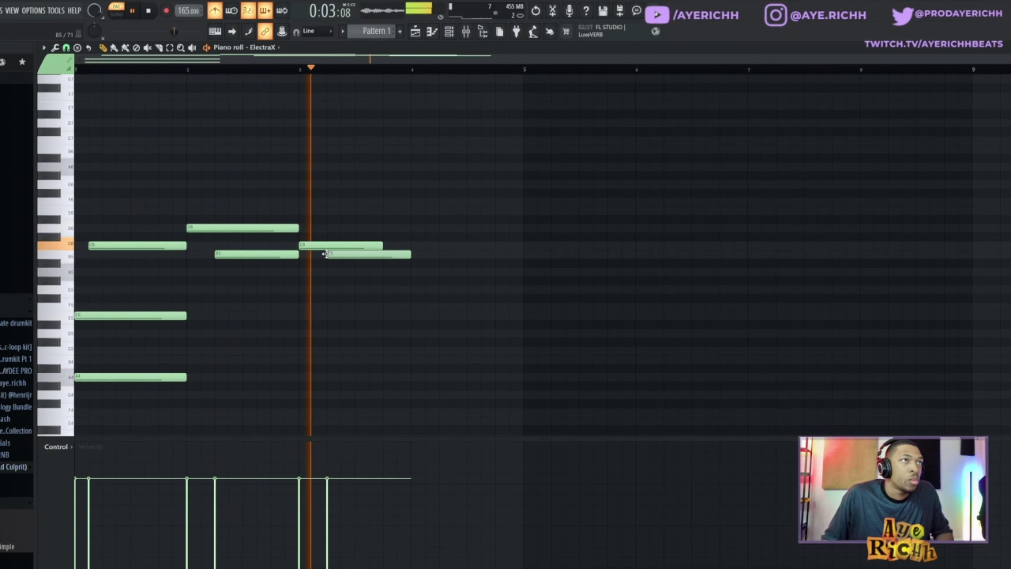
key("space")
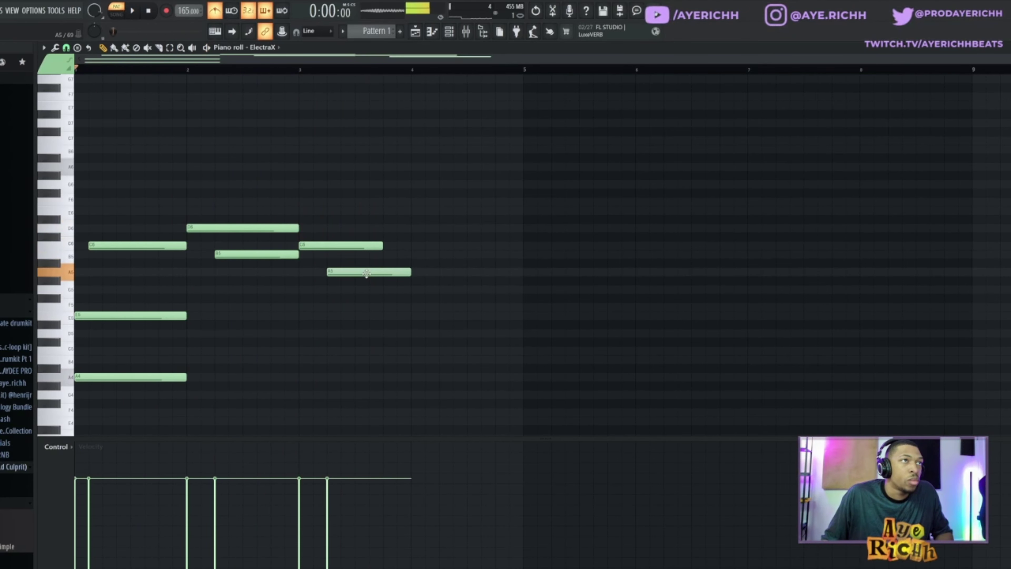
key("space")
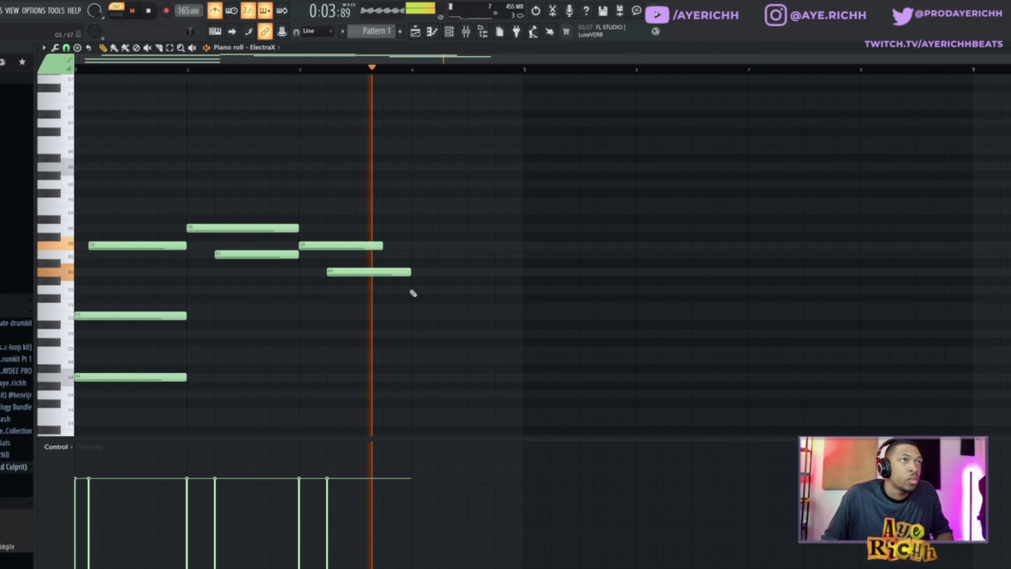
- Add B5 at the start of bar 4 and A5 a quarter bar after it, trimmed to end together
key("space")
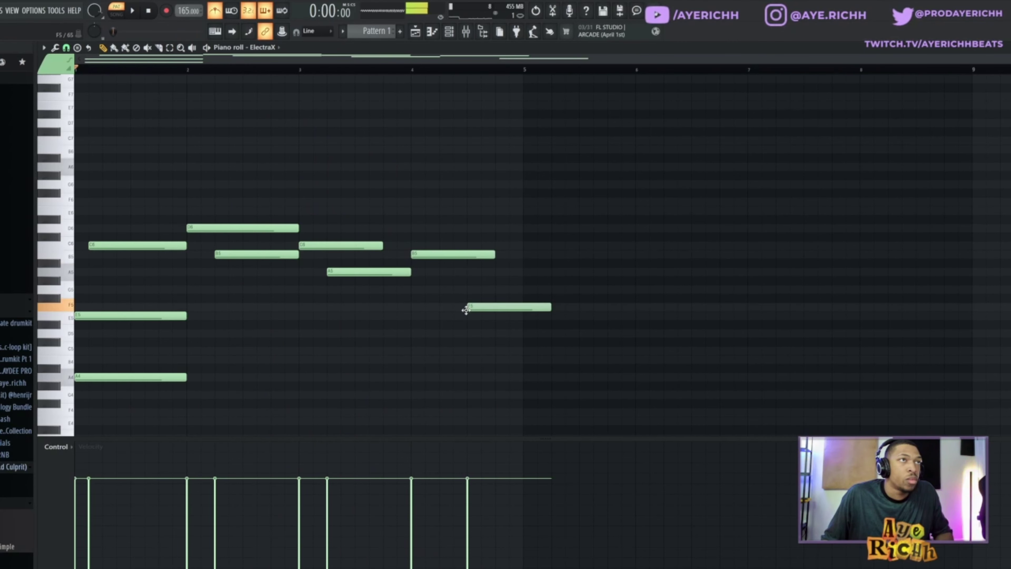
left_click_drag(466, 270, 467, 271)
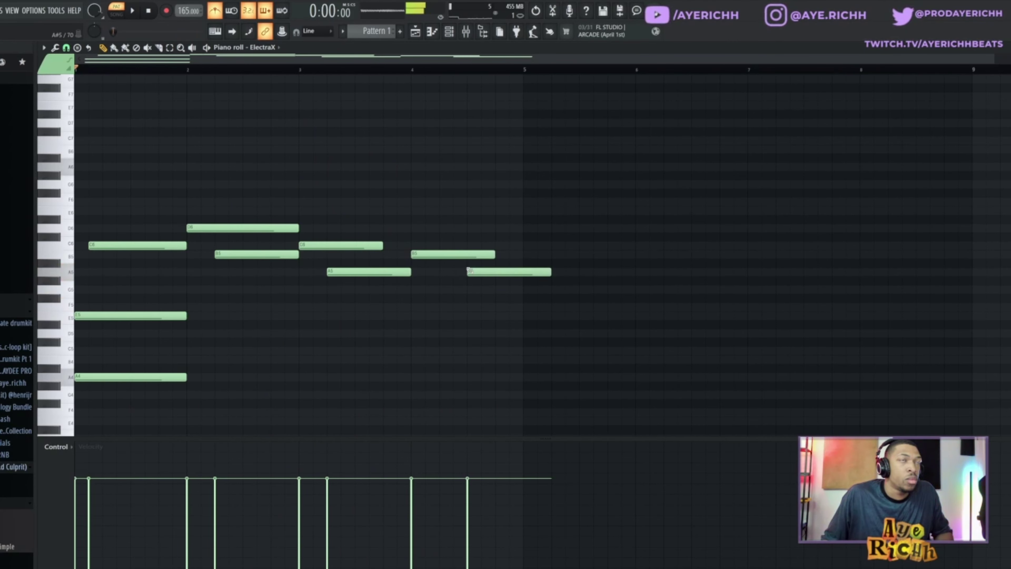
key("space")
left_click_drag(551, 271, 523, 272)
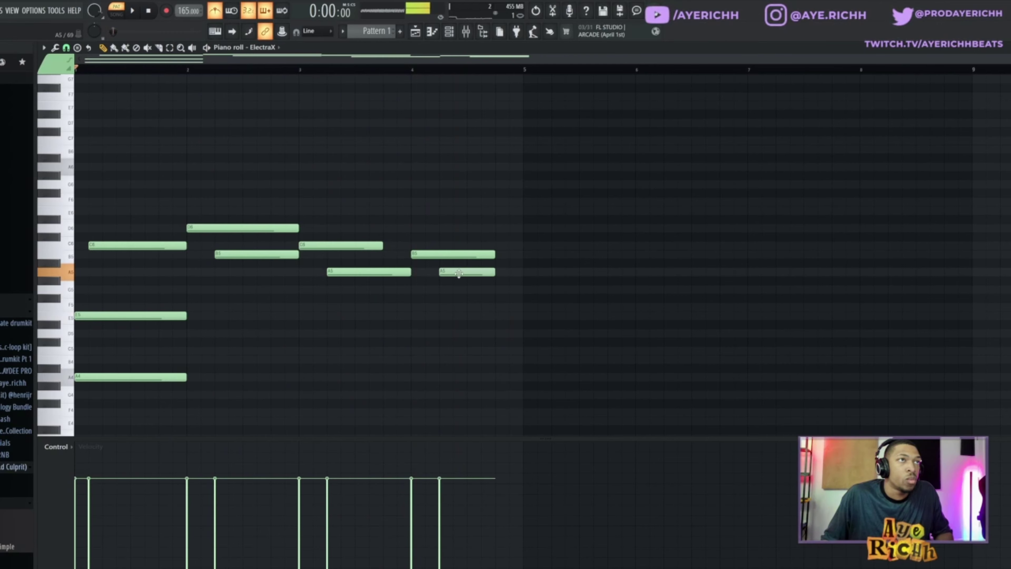
key("space")
- Extend the last note to the end of bar 4 and audition it at F5 and G5, settling on A5
left_click_drag(494, 273, 488, 311)
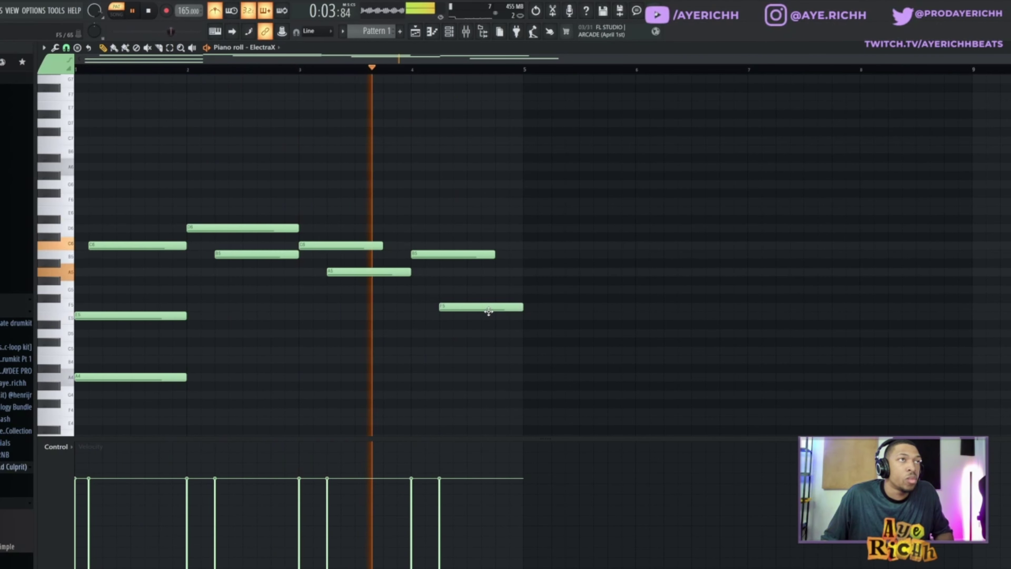
key("space")
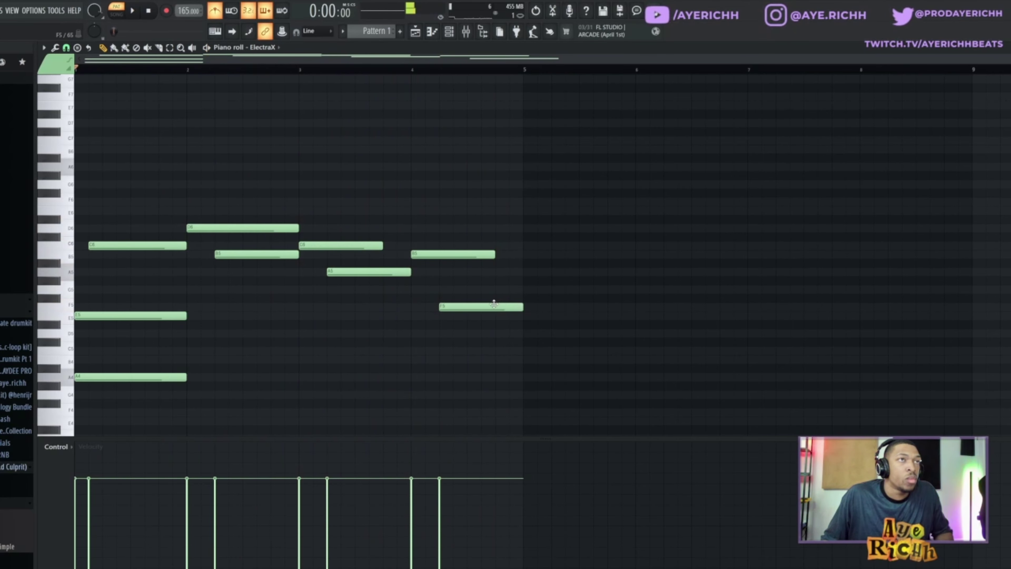
key("space")
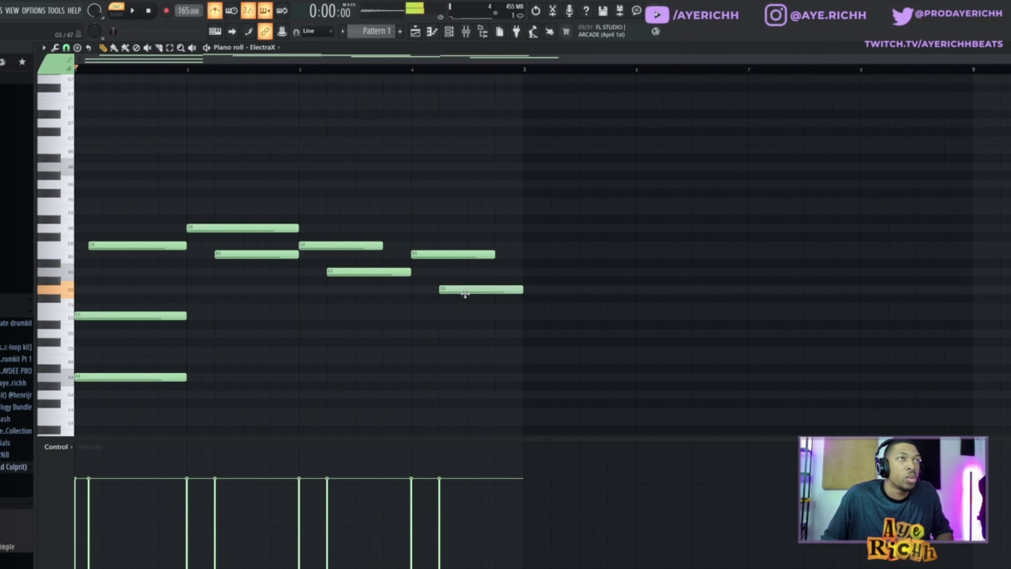
key("space")
left_click_drag(466, 294, 468, 242)
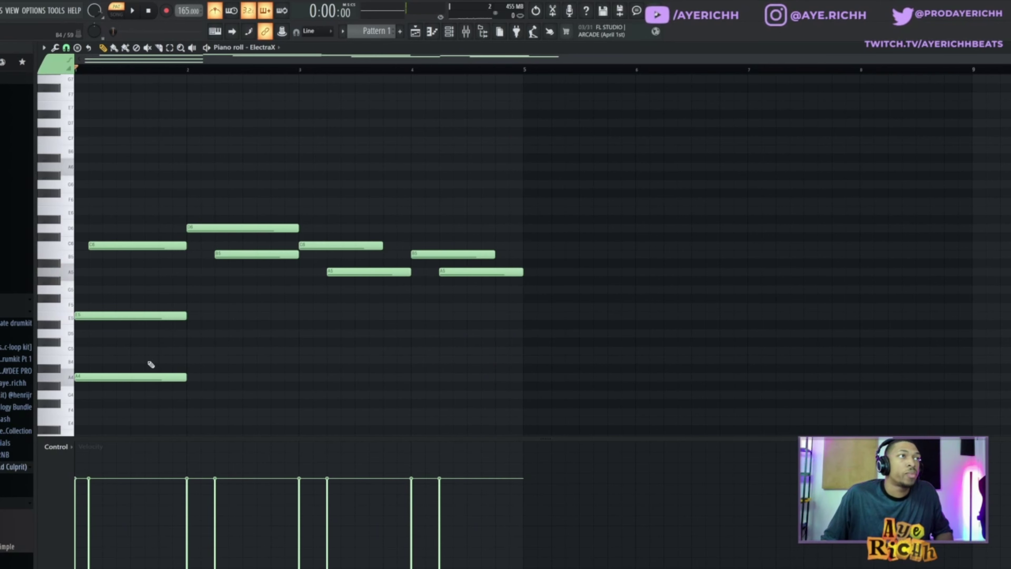
- Try a copy of the bar 1 A4 and E5 notes at bar 3, listen to it, and remove the copy
left_click_drag(175, 375, 361, 378)
key("space")
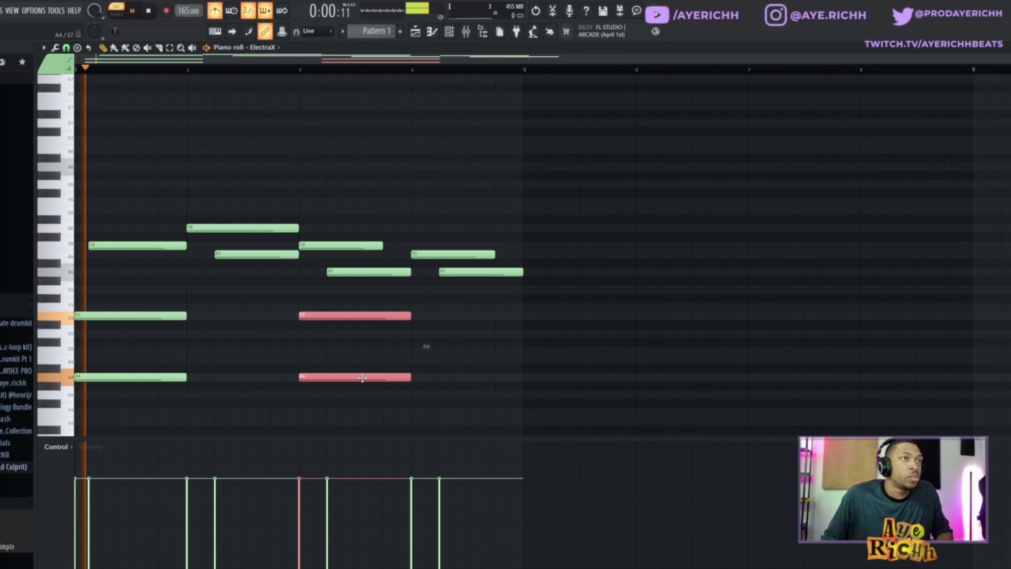
scroll(412, 398, "up", 1)
left_click(415, 399, "ctrl")
scroll(416, 400, "down", 1)
scroll(414, 388, "down", 3)
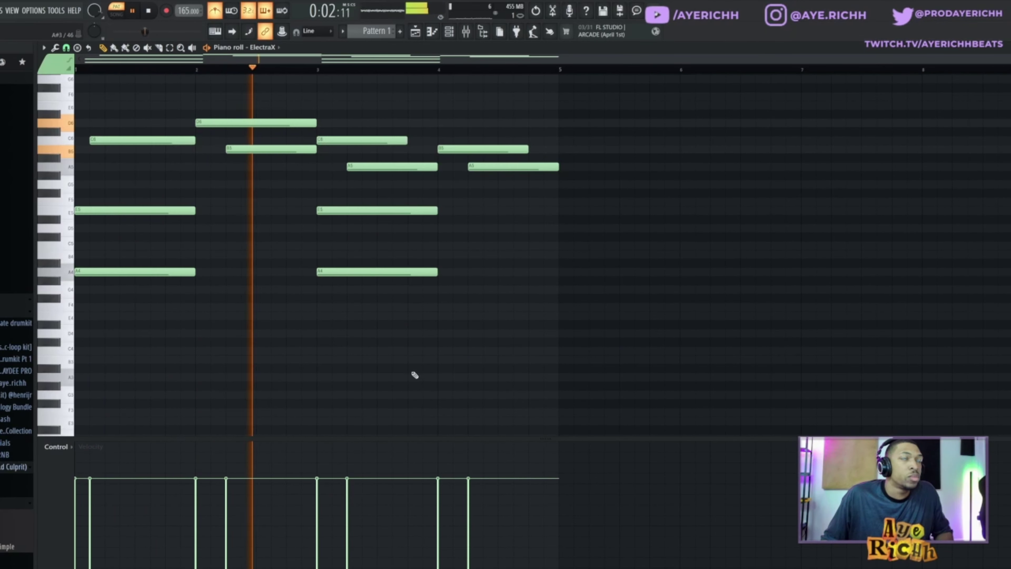
scroll(413, 374, "up", 2)
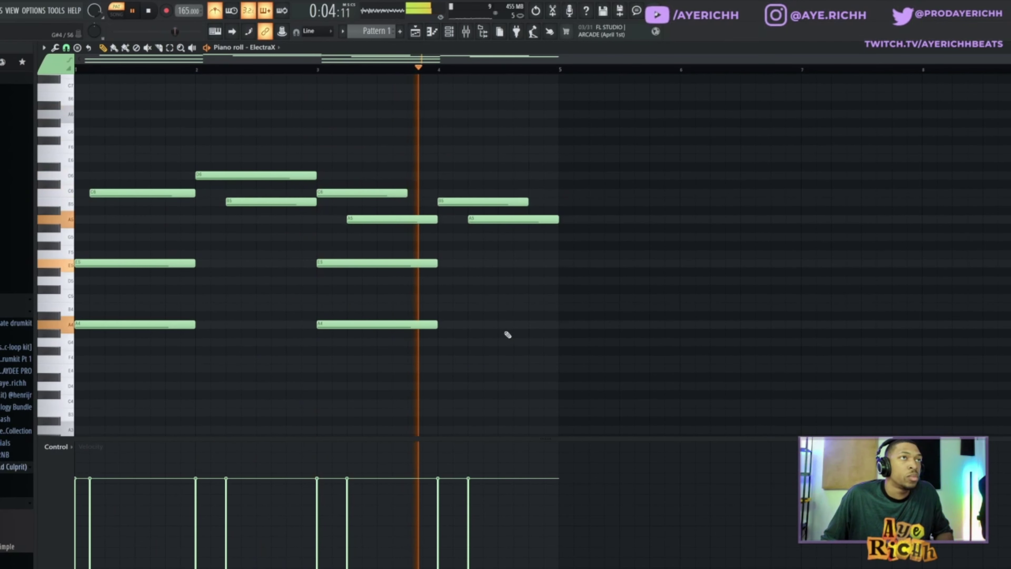
right_click(405, 263)
- Lower the final note of bar 4 to G5 and listen to the melody
key("space")
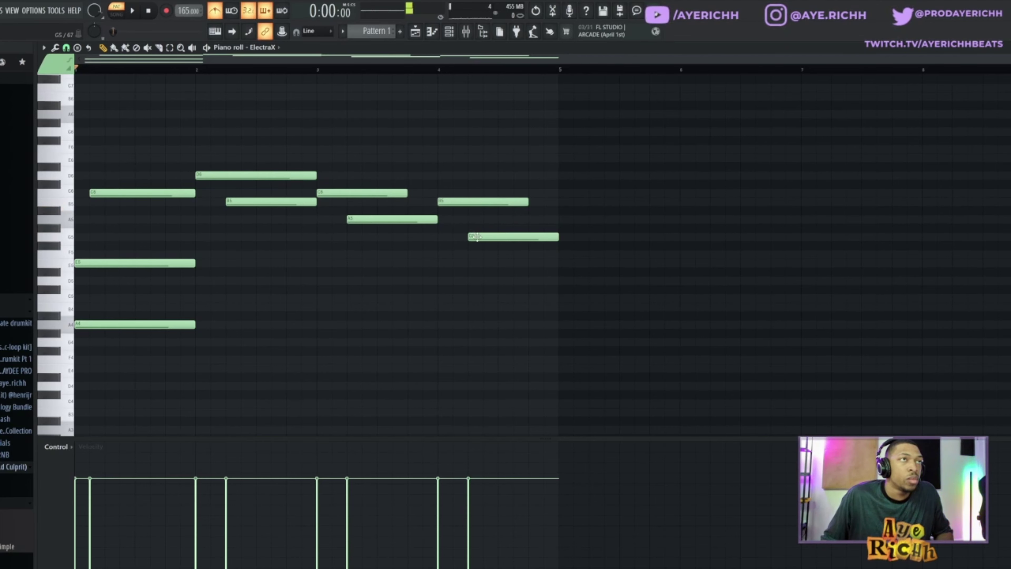
key("space")
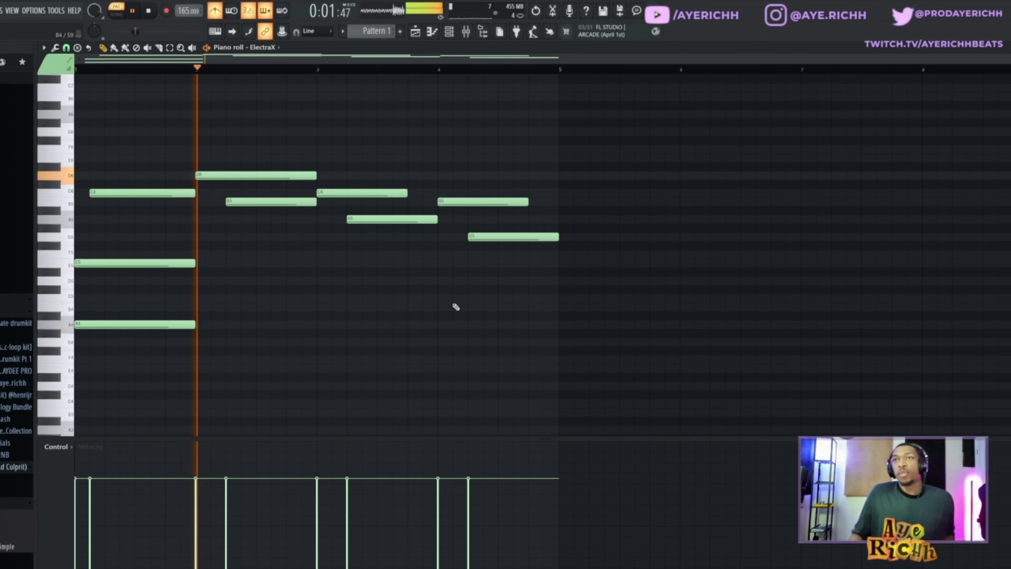
key("space")
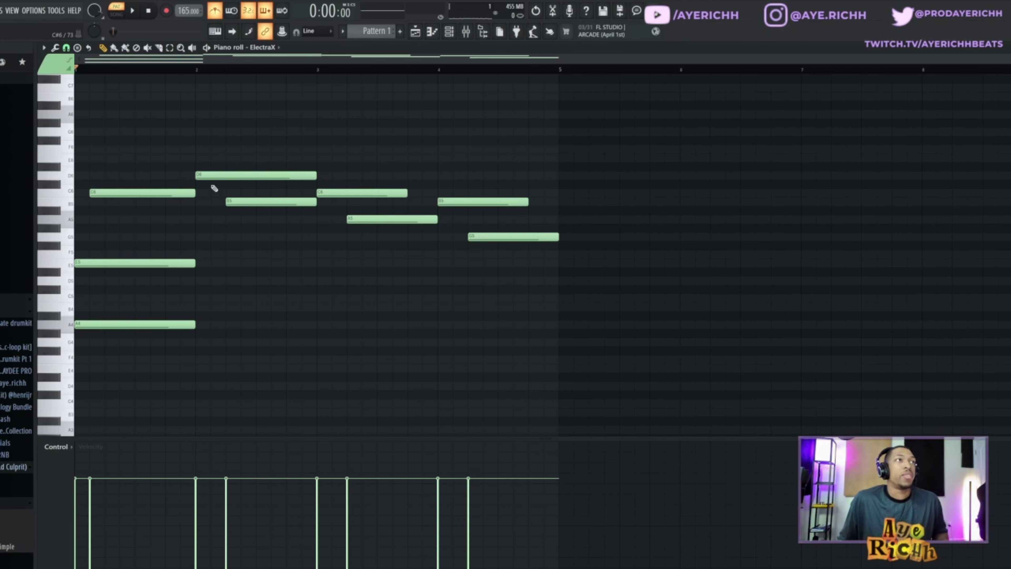
- Review the four-bar melody from its start by playing it back with the metronome
double_click(238, 201)
left_click(557, 239)
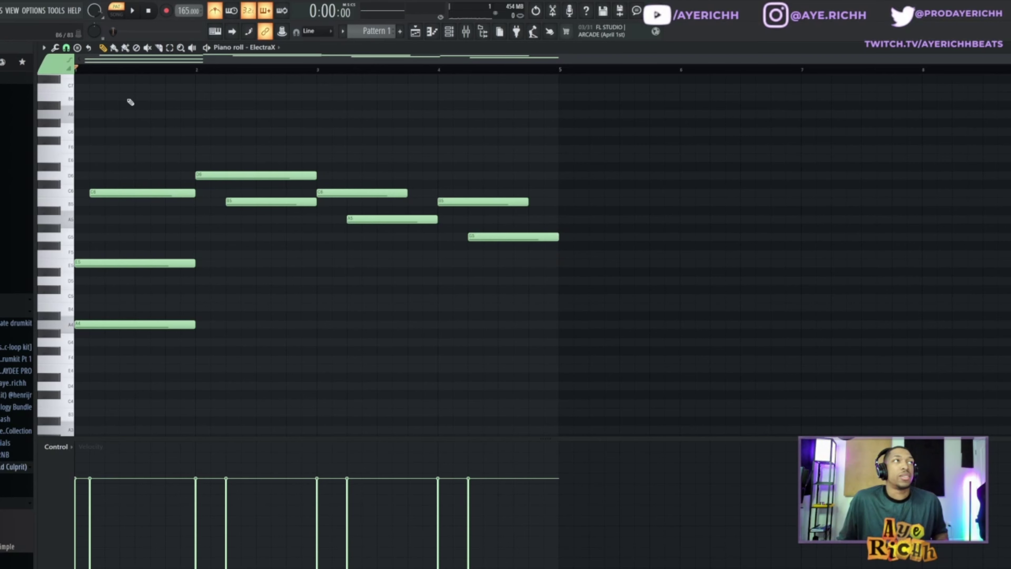
key("space")
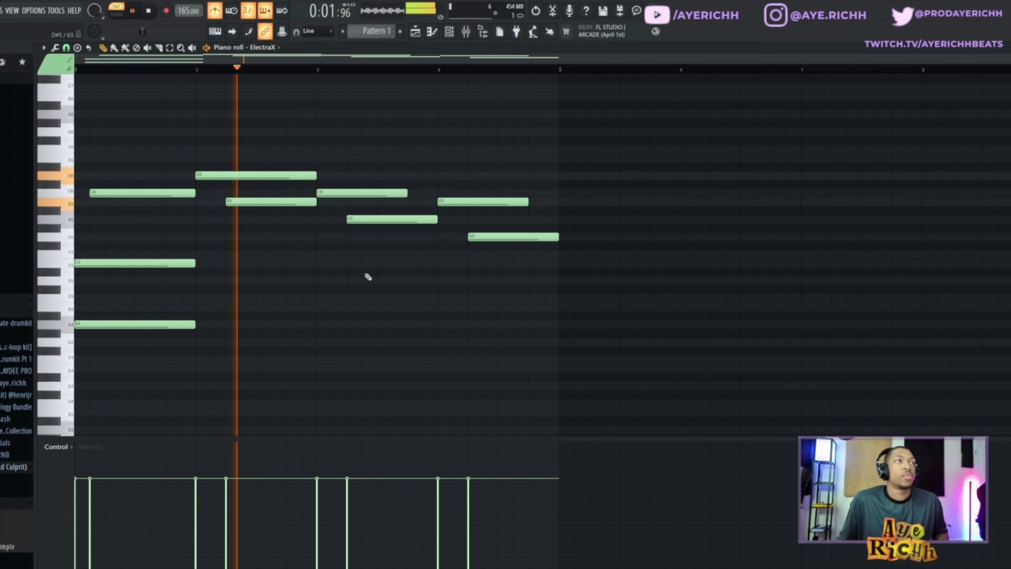
key("space")
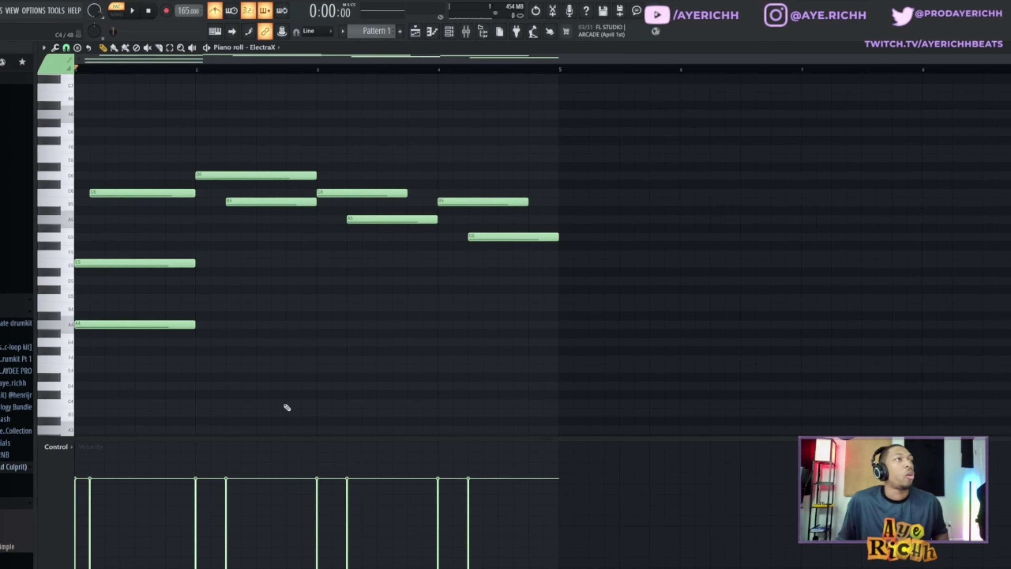
key("space")
key("space")
- Lengthen the held A4 and E5 notes to the end of bar 4, checking a two-bar length by ear
left_click_drag(194, 251, 181, 354)
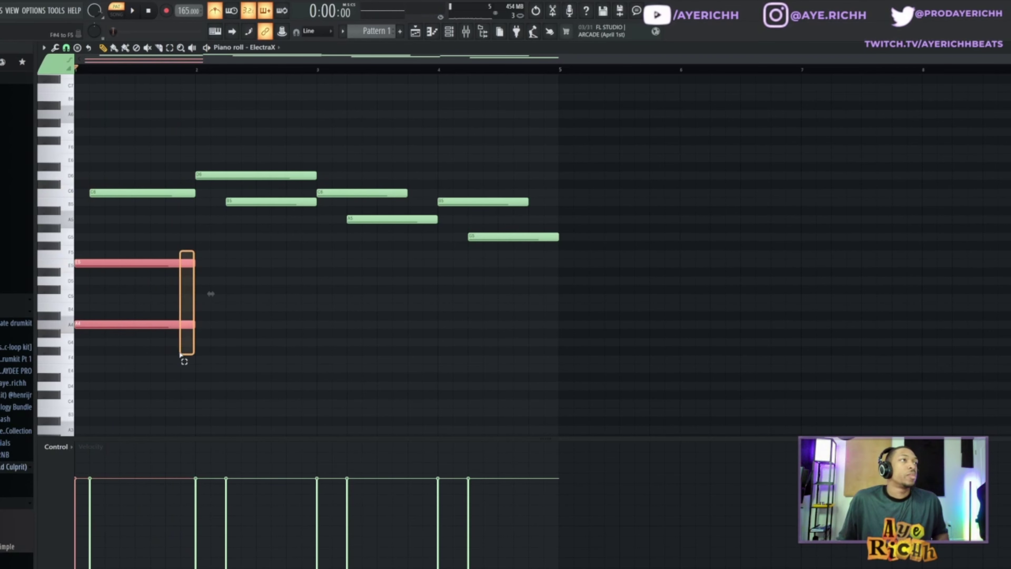
key("space")
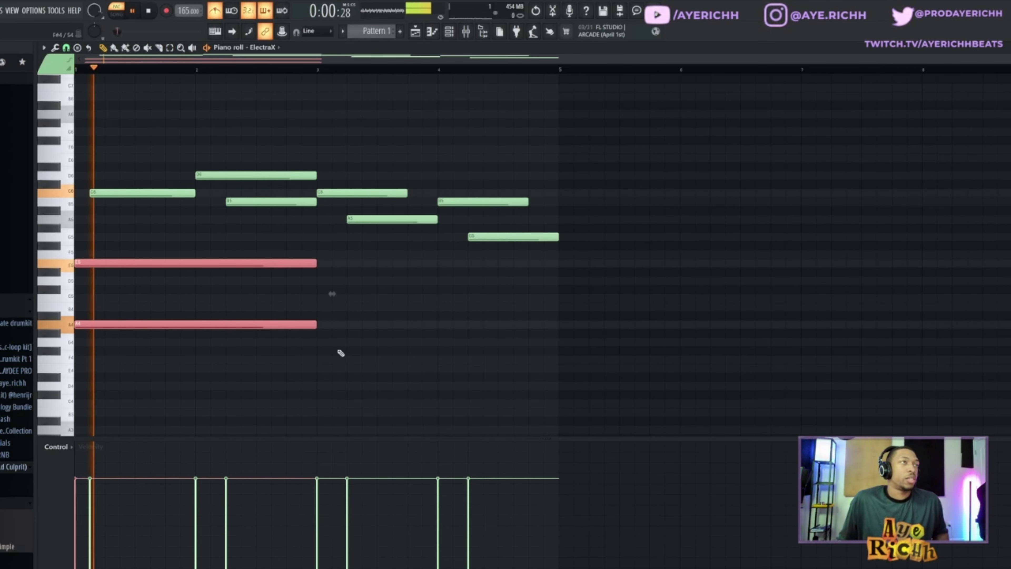
left_click(352, 354)
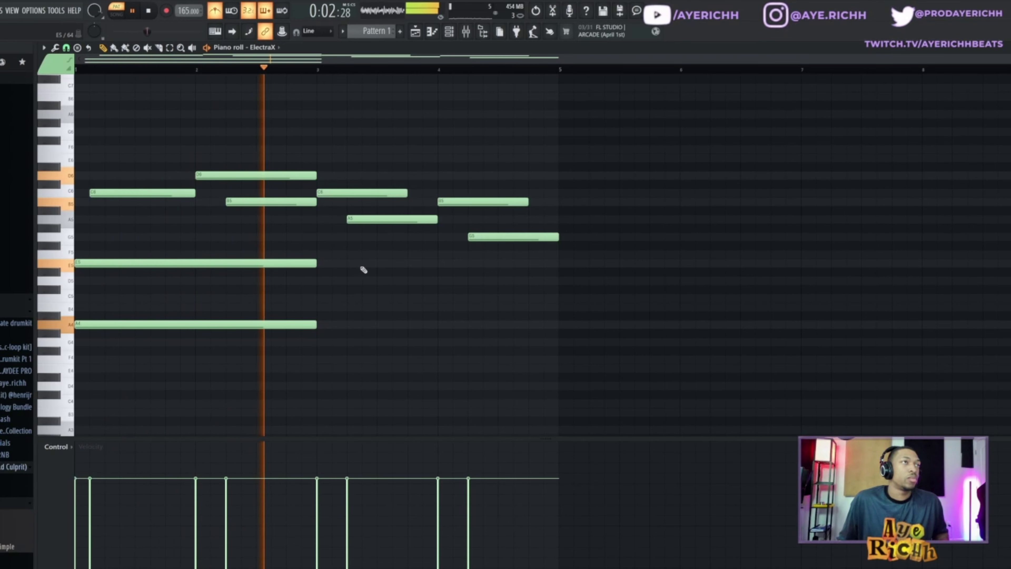
left_click_drag(360, 255, 543, 331)
key("space")
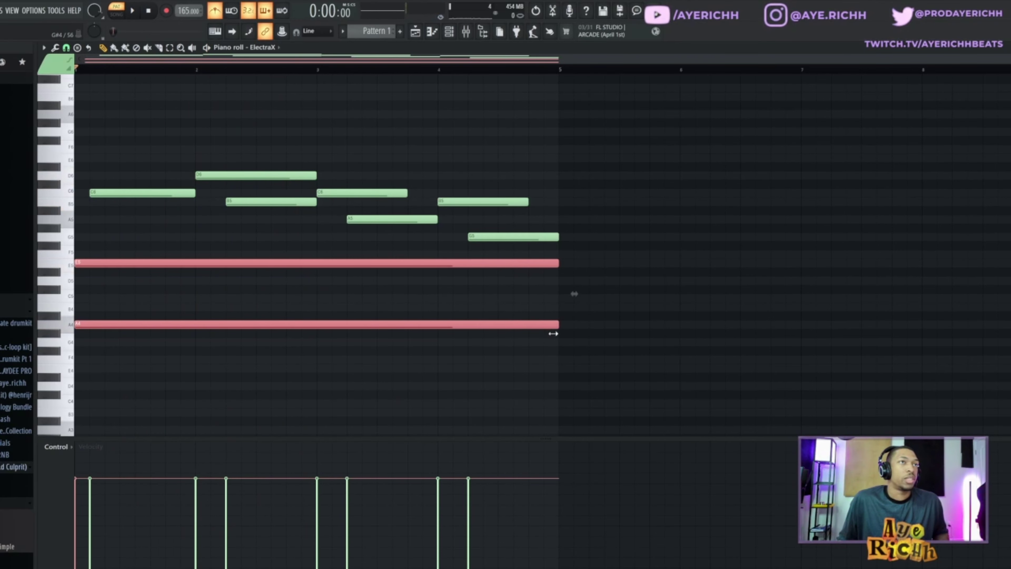
- Add an A3 bass note spanning bars 1 to 4 and play the pattern
scroll(234, 389, "down", 1)
left_click_drag(82, 403, 67, 404)
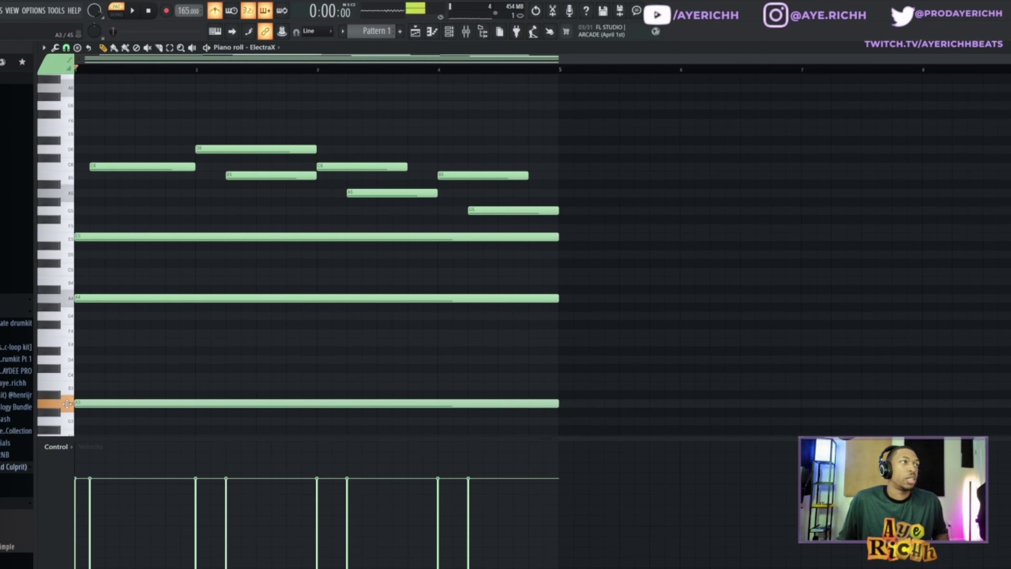
key("space")
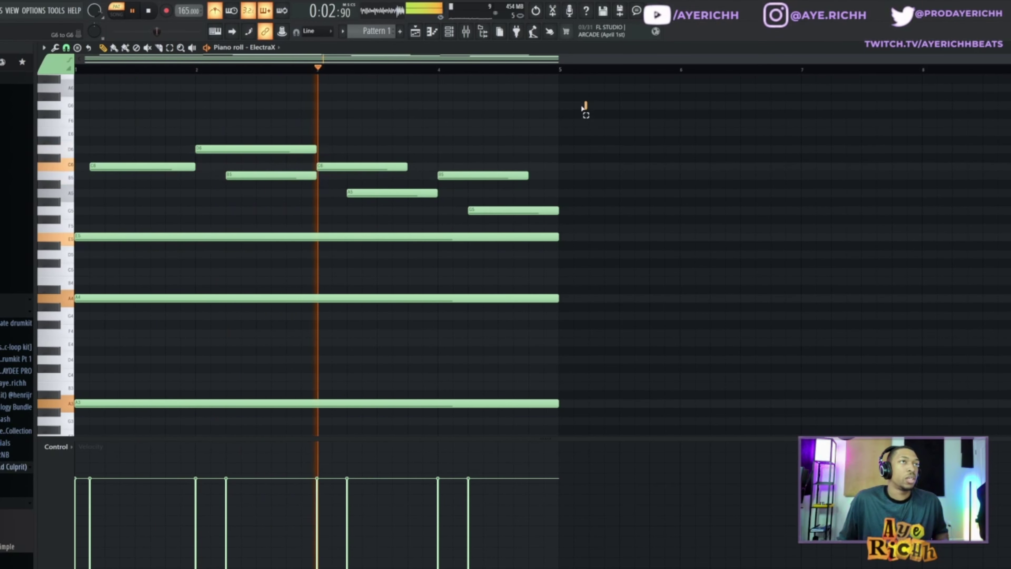
- Duplicate all notes of bars 1 to 4 into bars 5 to 8 and clear the selection
left_click_drag(587, 100, 81, 427)
key("ctrl+b")
scroll(597, 370, "down", 2)
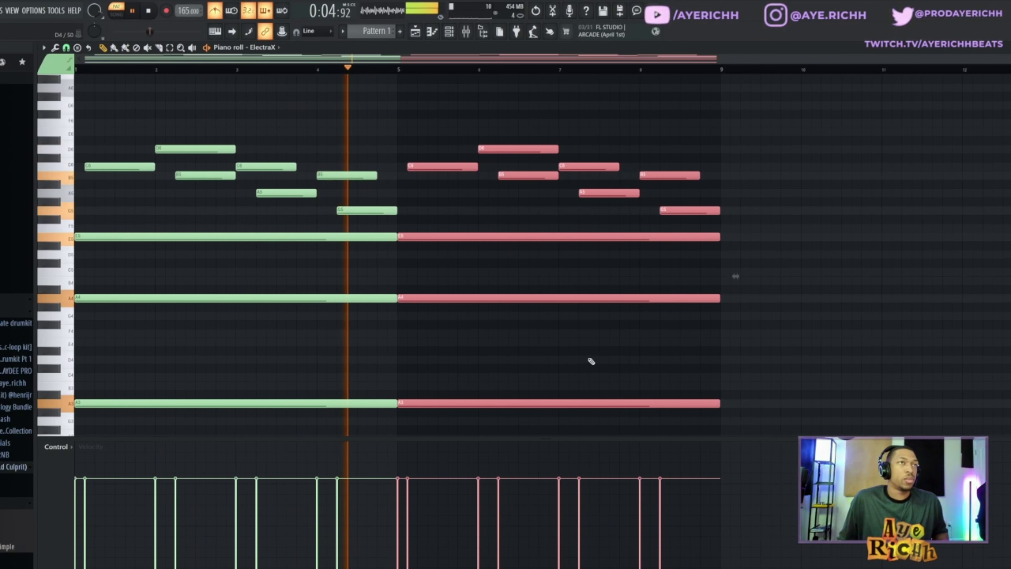
left_click(551, 357)
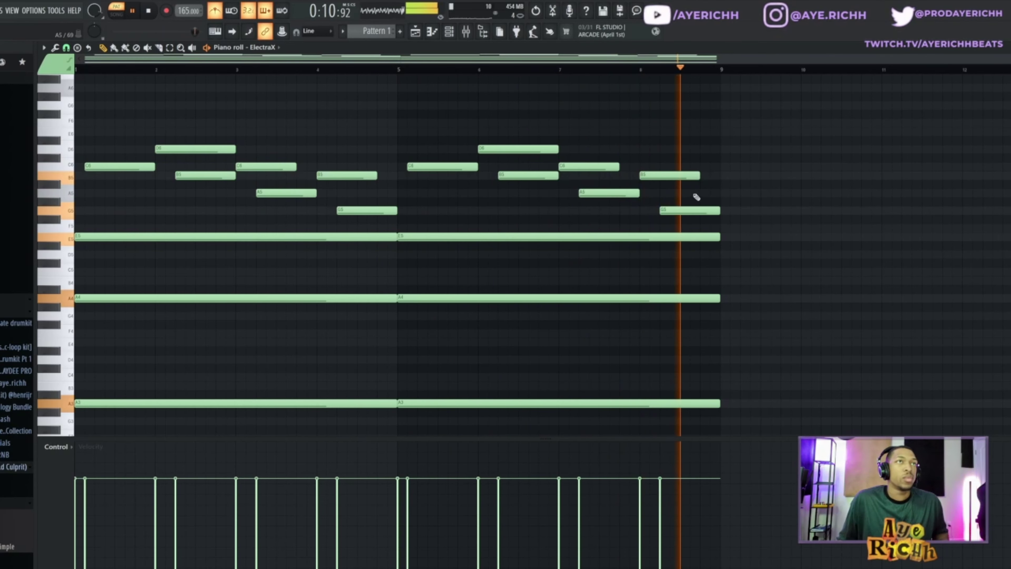
- Add a short A5 note on the last beat of bar 8, ending at the bar line, and restart playback
left_click(706, 193)
key("space")
key("space")
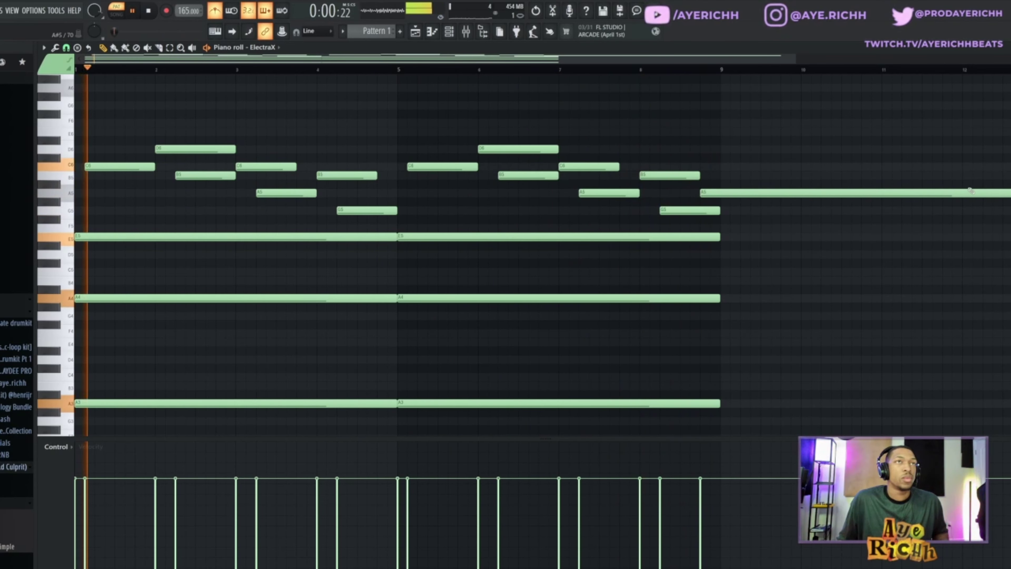
mouse_move(730, 193)
left_mouse_down()
mouse_move(739, 194)
mouse_move(720, 199)
left_mouse_up()
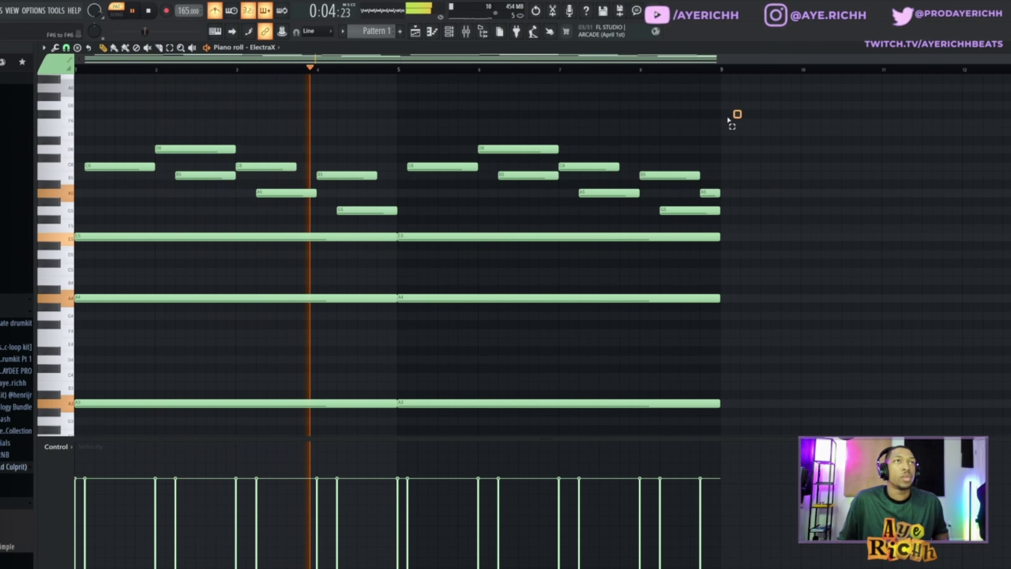
- Duplicate the eight bars into bars 9 to 16 and lower the copied bass notes four semitones to F3
left_click_drag(738, 112, 104, 407)
key("ctrl+b")
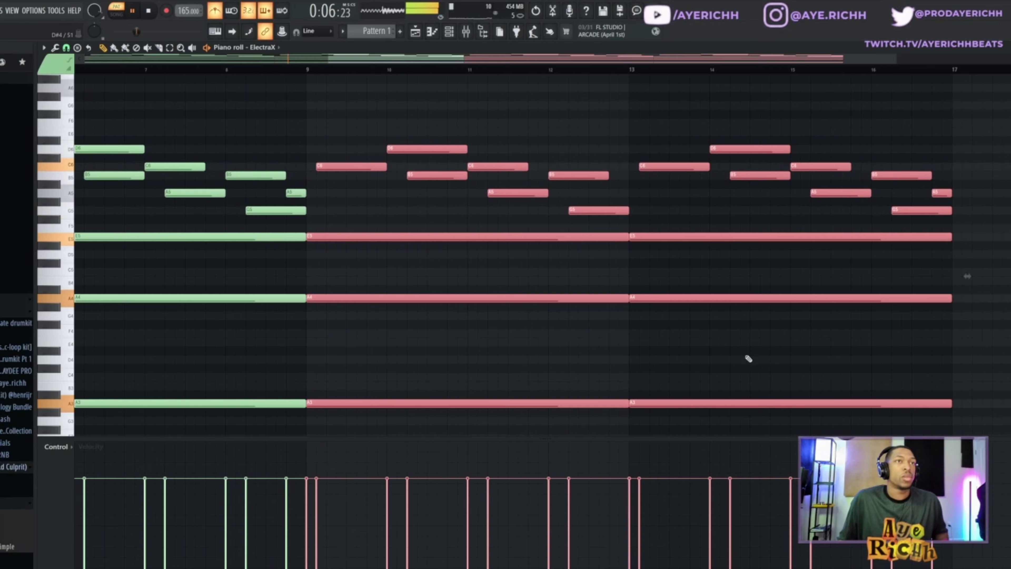
left_click_drag(585, 384, 739, 424)
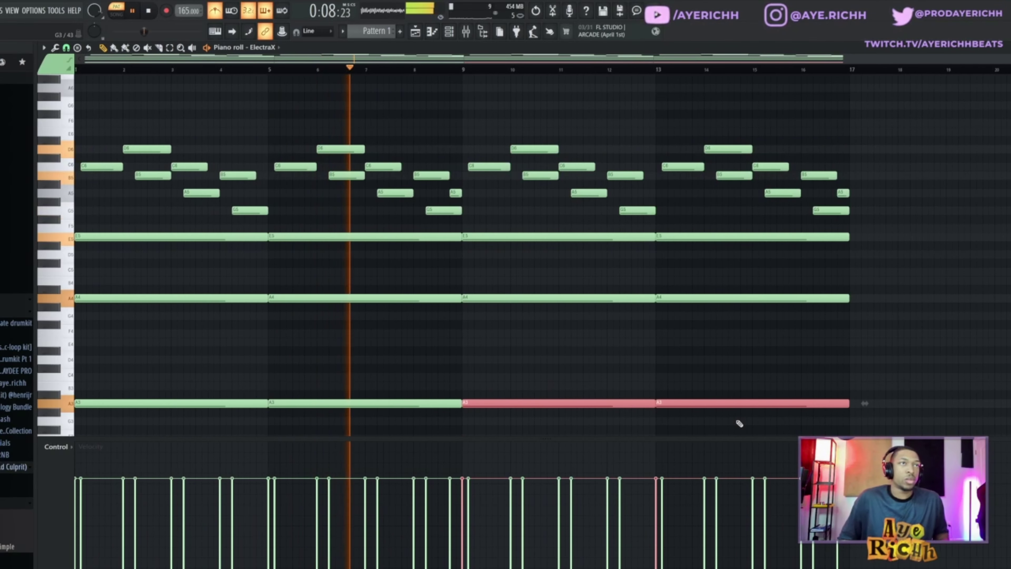
key("Down")
key("Down")
key("Down")
key("Down")
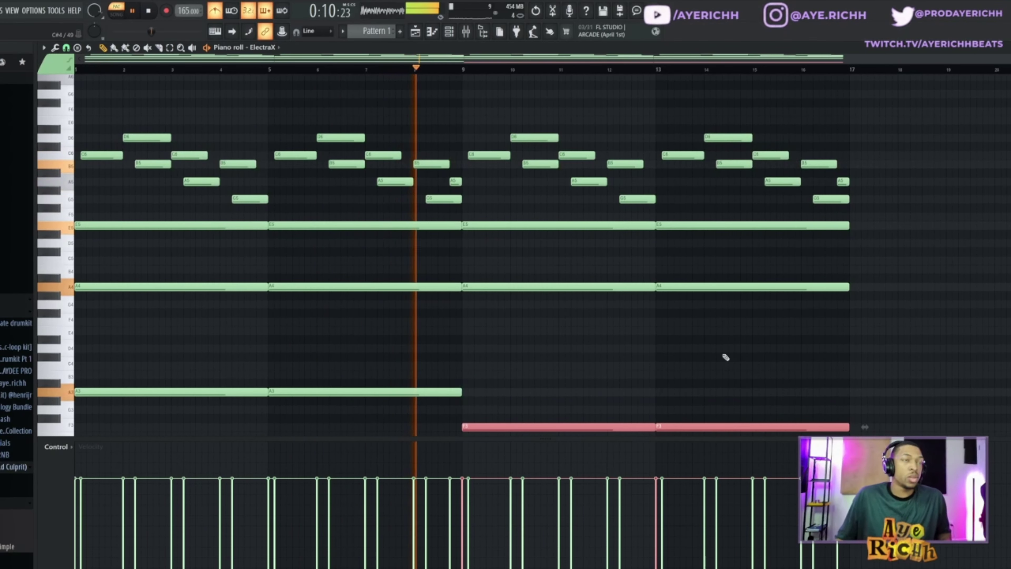
key("ctrl+d")
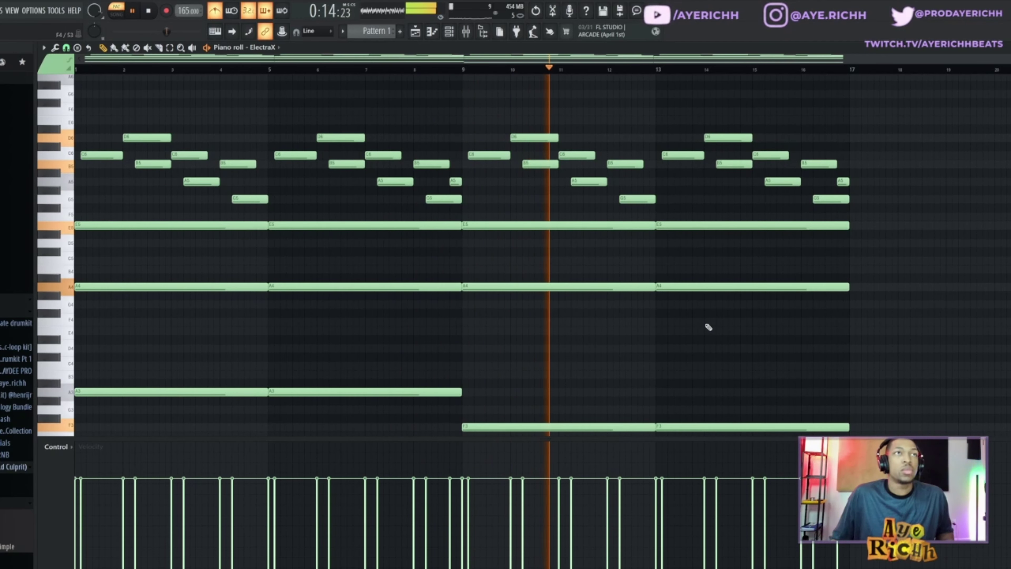
- Shorten the last F3 bass note to the end of bar 14 and add E3 across bars 15 and 16
scroll(710, 330, "down", 1)
left_click(718, 400)
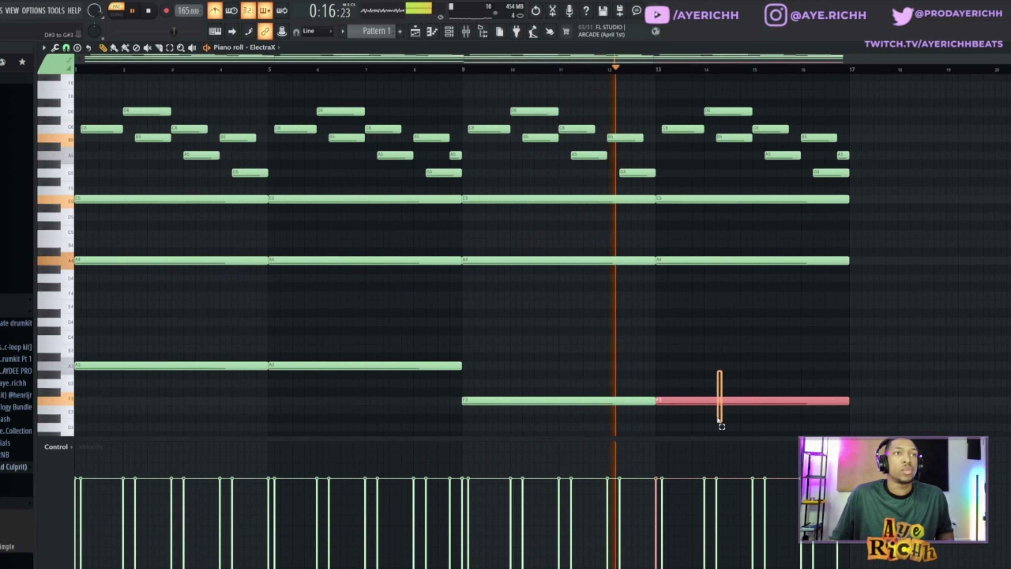
left_click_drag(848, 401, 752, 403)
left_click(765, 410)
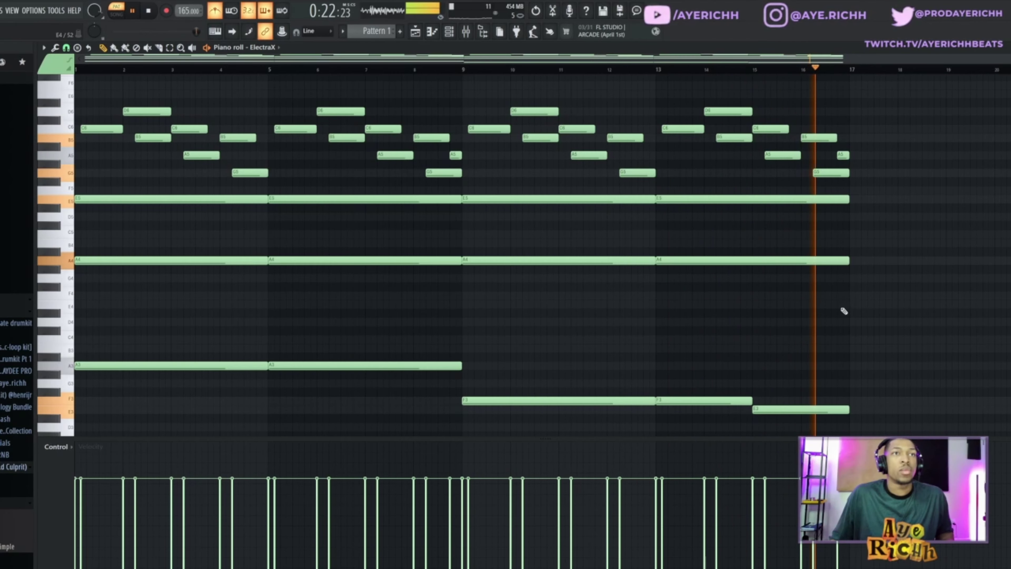
key("space")
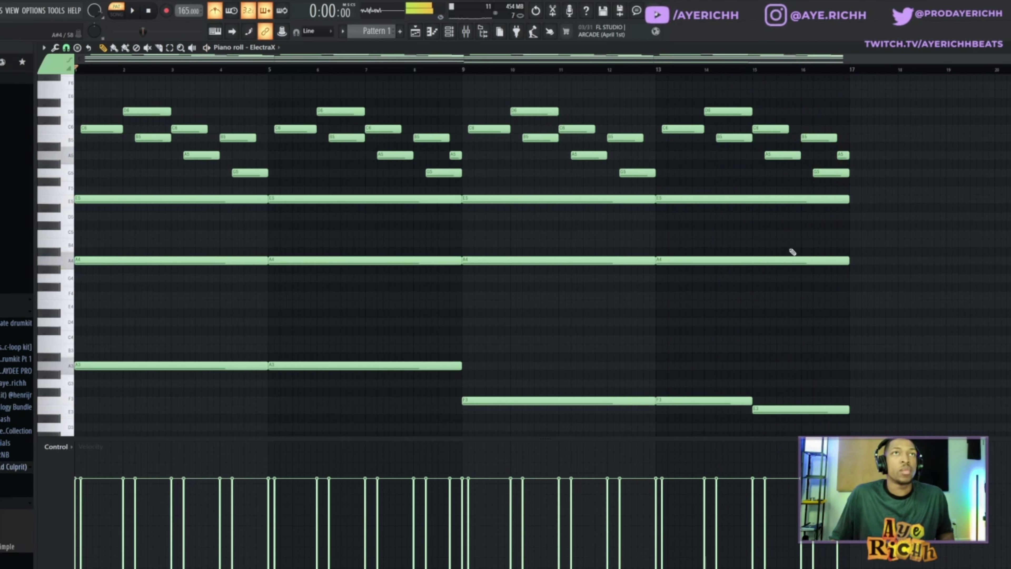
- Add a Keyscape channel in the channel rack and load the LA Custom C7 - Cinematic patch
left_click(453, 34)
left_click(103, 99)
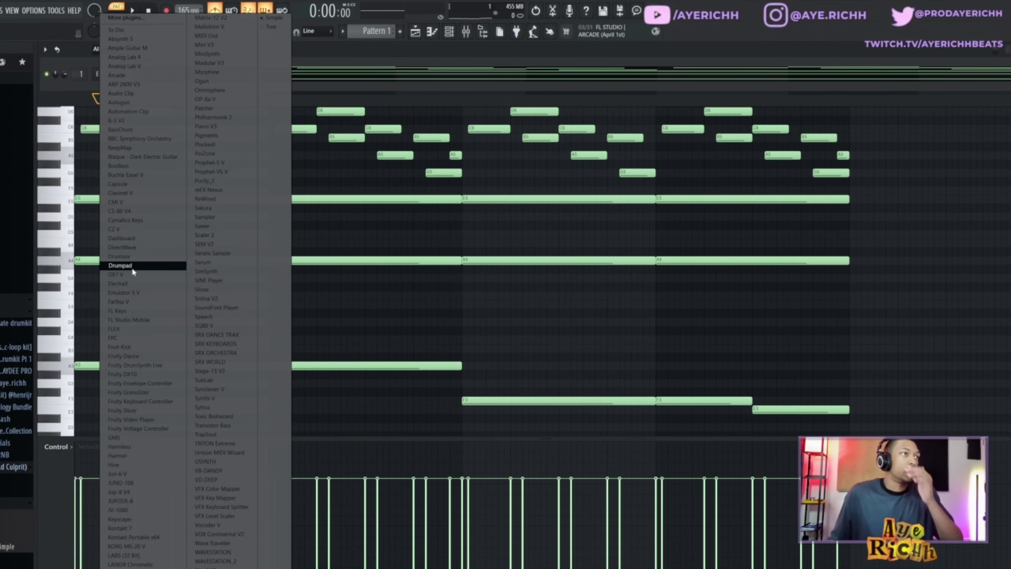
left_click(143, 519)
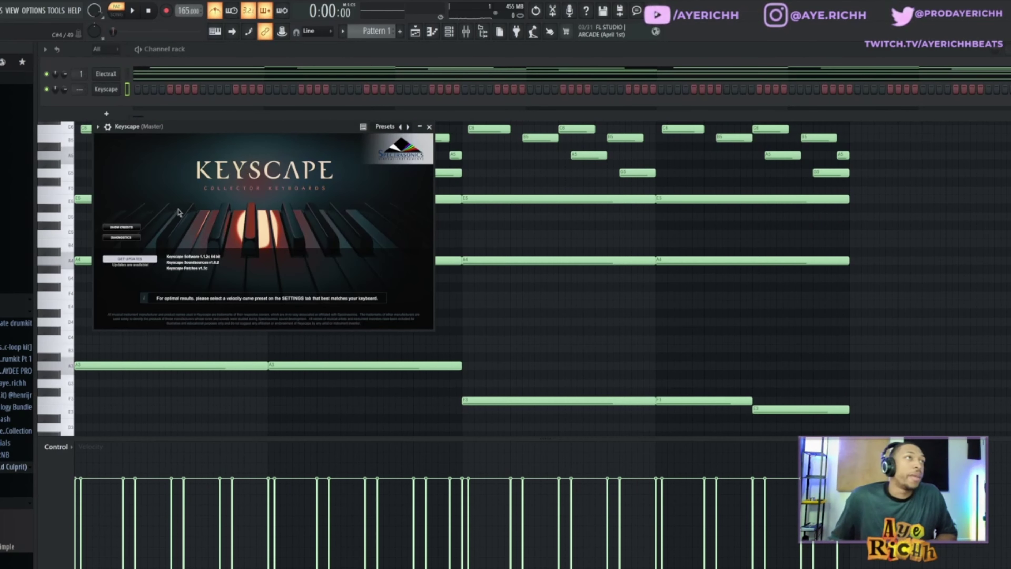
right_click(106, 84)
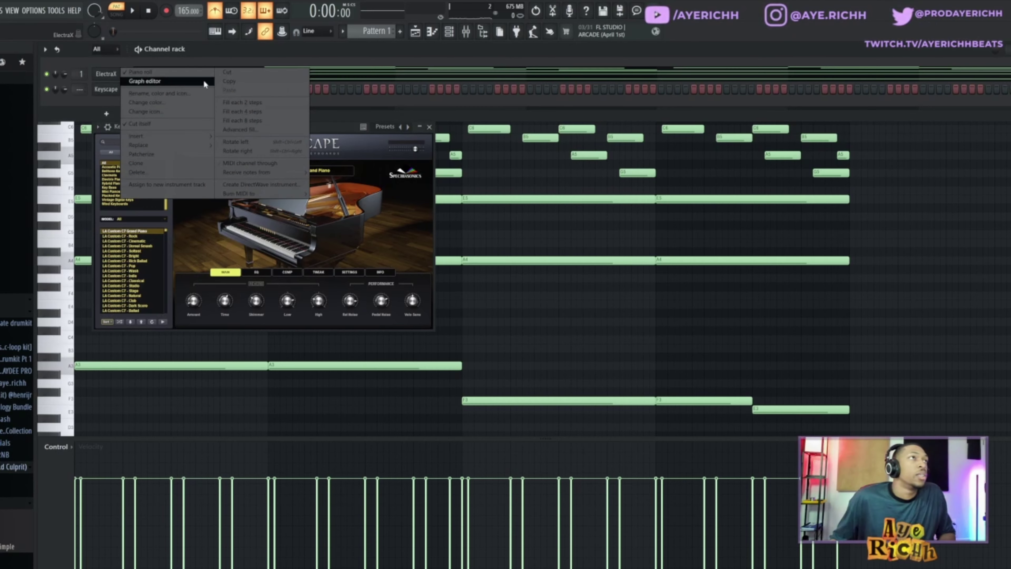
left_click(131, 241)
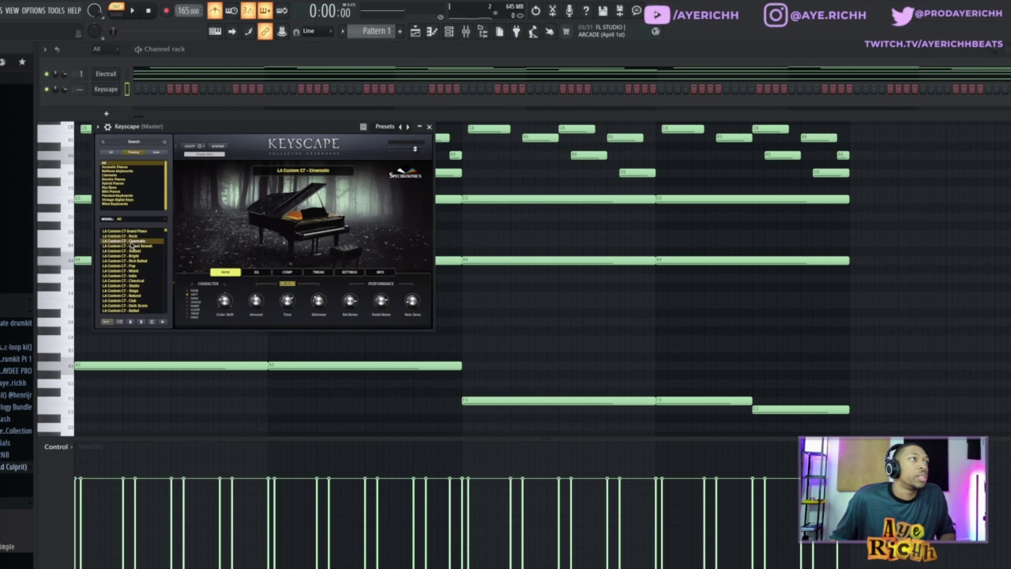
- Copy the ElectraX notes into the Keyscape channel and assign it to mixer track 2
right_click(108, 75)
left_click(99, 88)
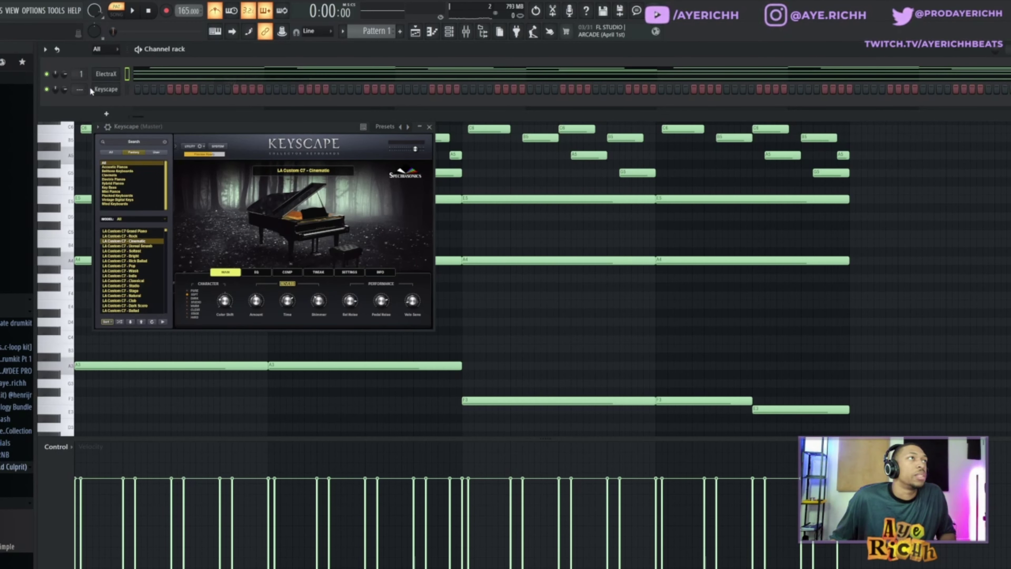
right_click(106, 89)
left_click(225, 105)
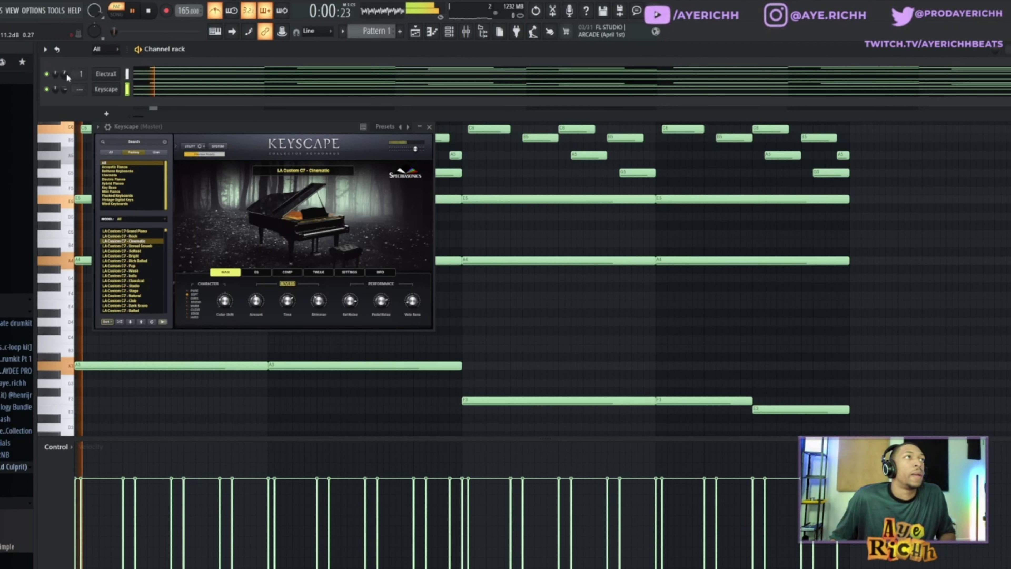
left_click(429, 128)
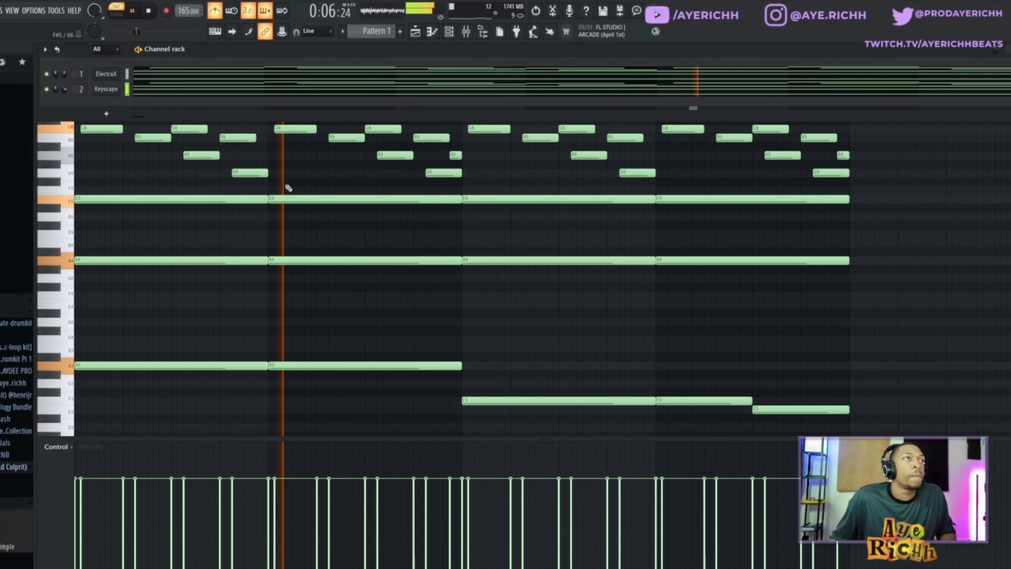
- Return to the ElectraX piano roll, shorten the final E3 to the end of bar 15, and add C4 in bar 16
right_click(474, 301)
scroll(439, 250, "up", 1)
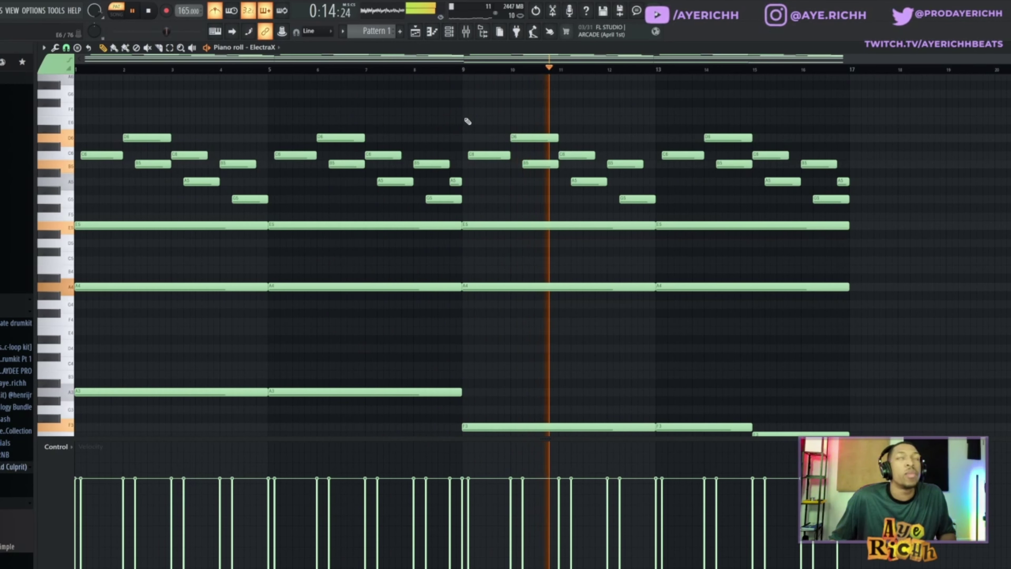
left_click(448, 32)
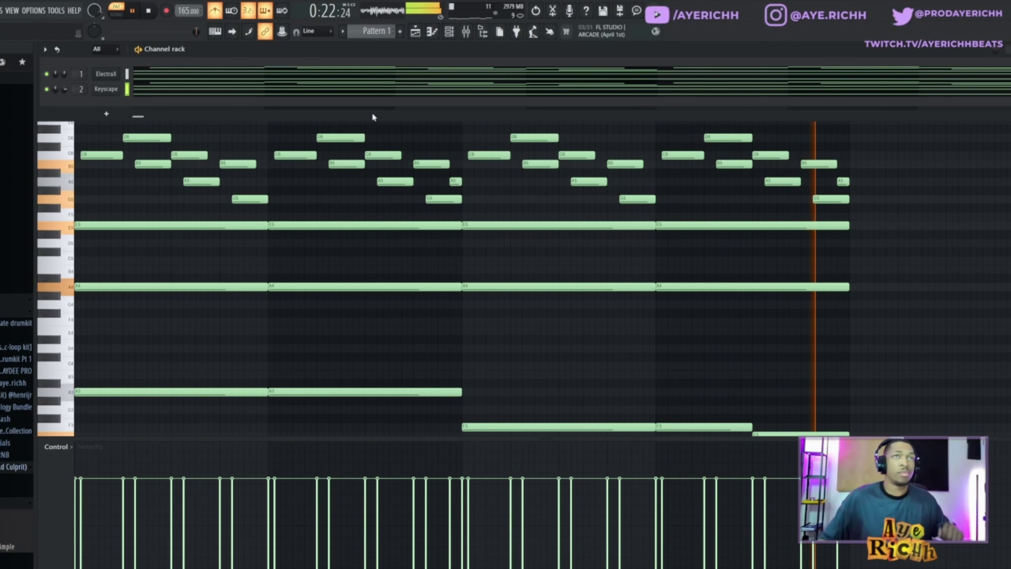
left_click(449, 32)
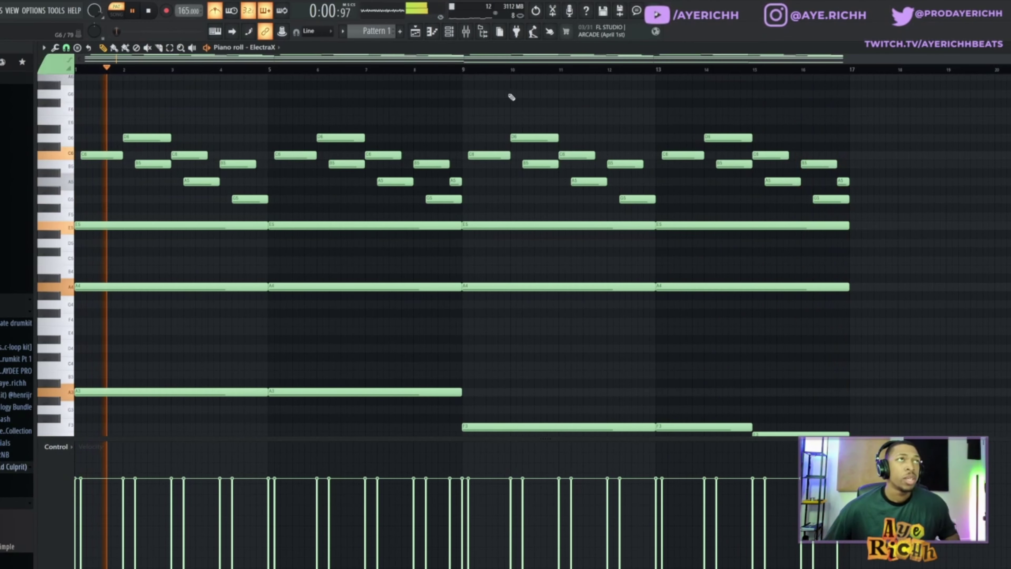
scroll(760, 228, "down", 2)
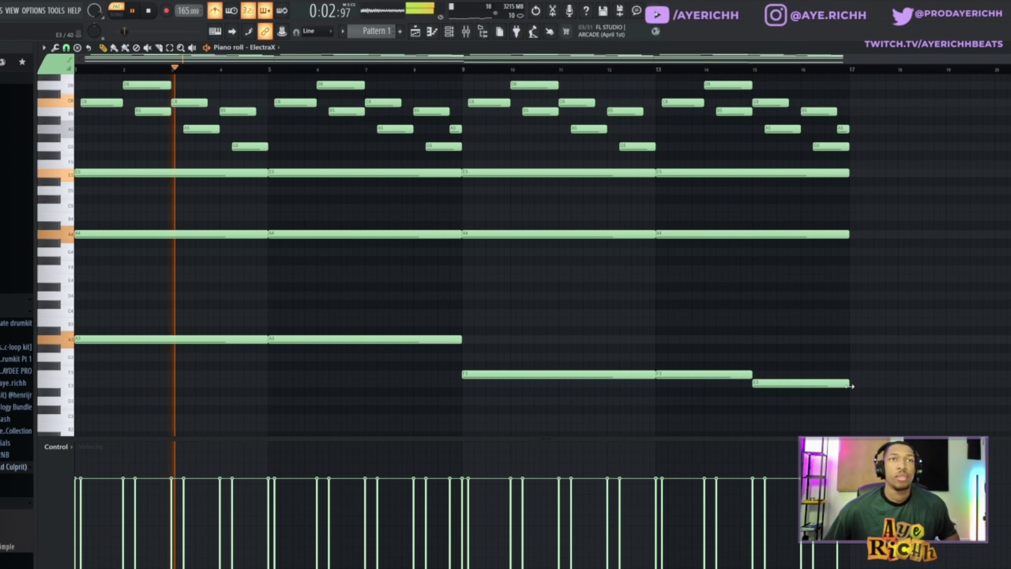
mouse_move(848, 384)
left_mouse_down()
mouse_move(799, 388)
mouse_move(814, 312)
left_mouse_up()
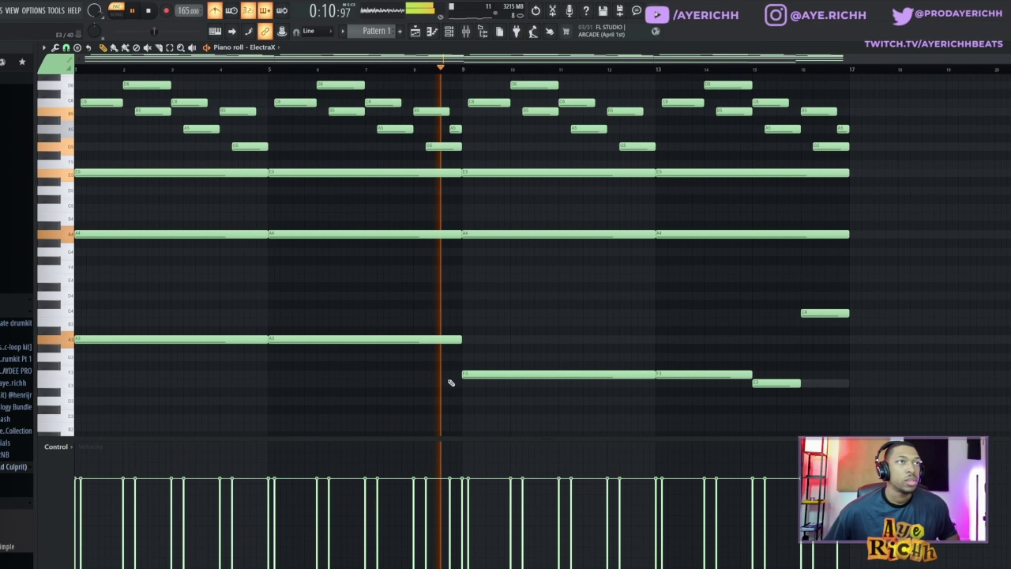
- Add a short E3 bass note on the last beat of bar 8 and trim the preceding A3 to end before it
left_click(452, 383)
left_click_drag(497, 384, 461, 384)
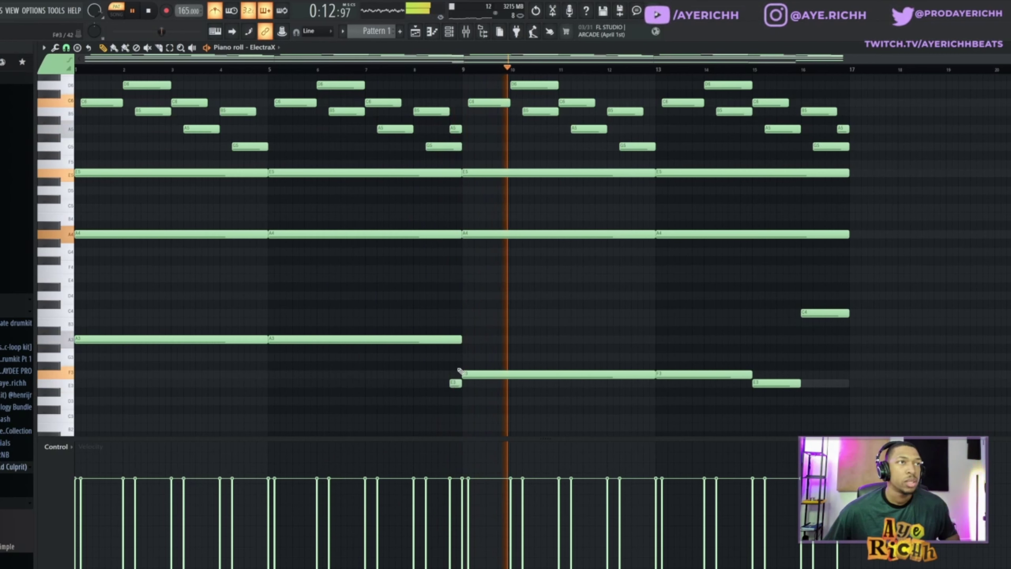
left_click_drag(461, 339, 448, 339)
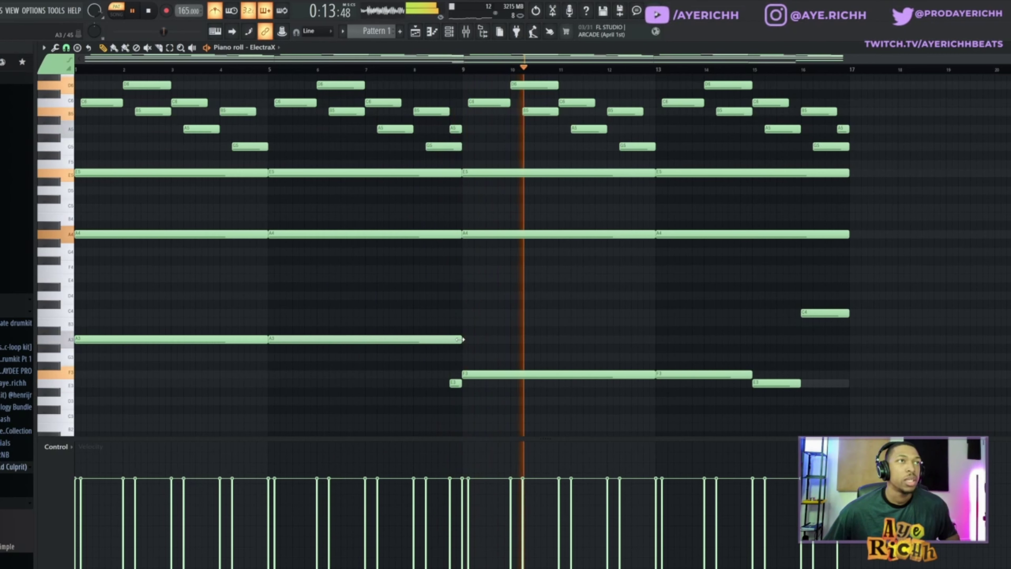
- Trim the F3 bass note at the end of bar 12 and fill the bar's last beat with a short E3
left_click_drag(653, 375, 640, 375)
left_click(645, 384)
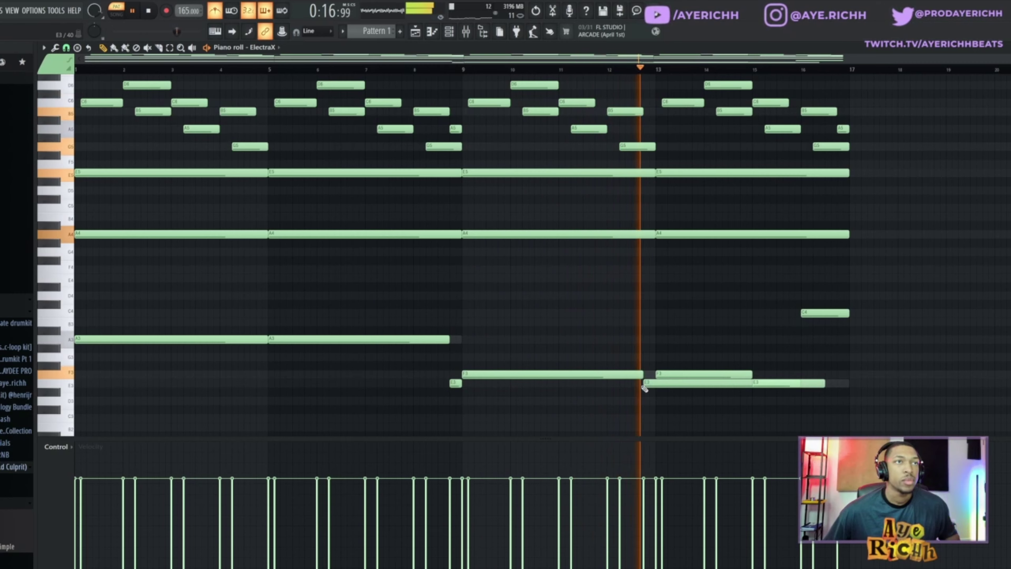
left_click(757, 386, "ctrl")
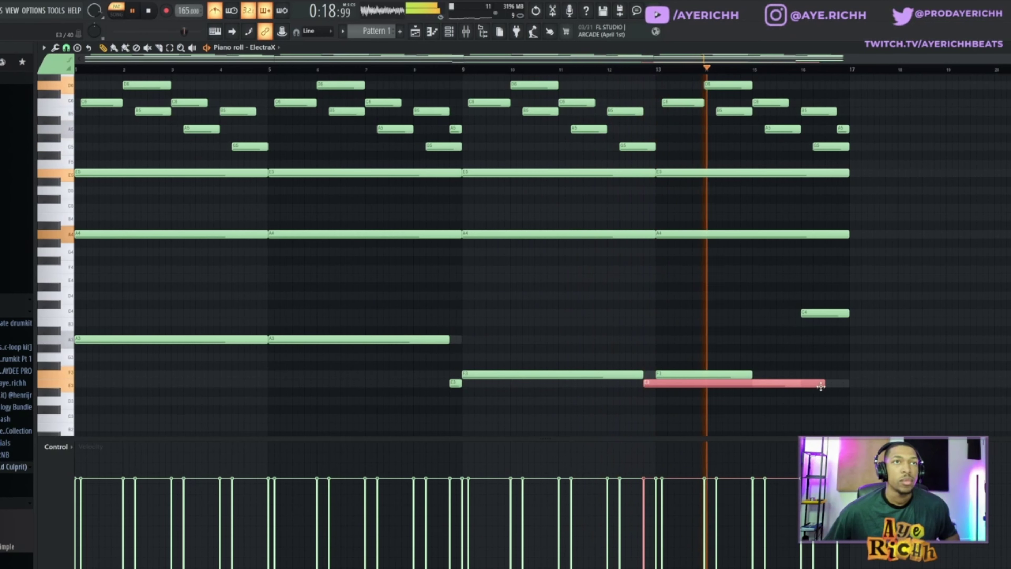
left_click_drag(820, 386, 655, 386)
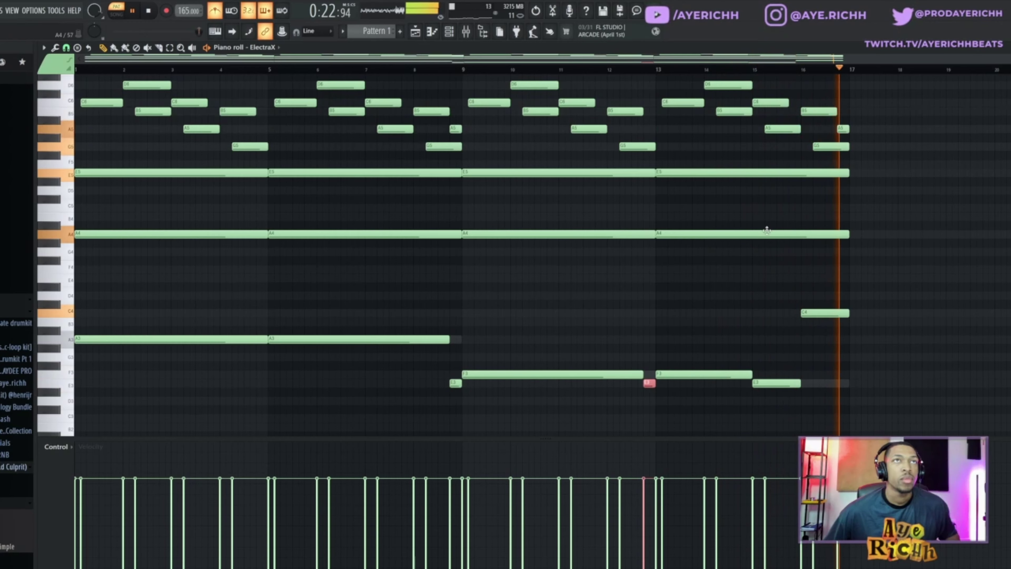
- Replace the Keyscape channel's notes with a copy of the edited ElectraX notes and return to the ElectraX piano roll
key("F6")
right_click(117, 71)
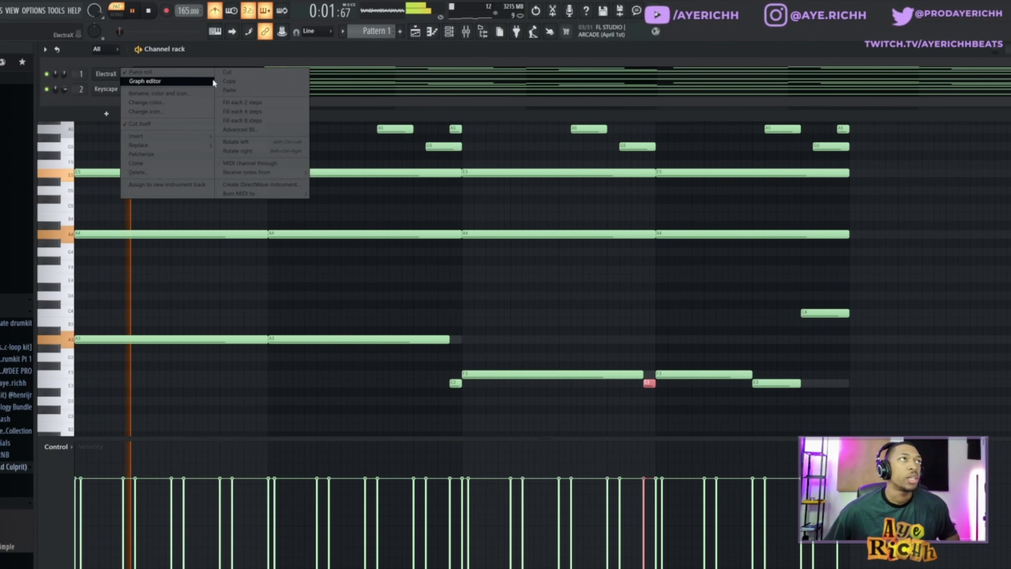
left_click(224, 82)
right_click(117, 90)
left_click(224, 104)
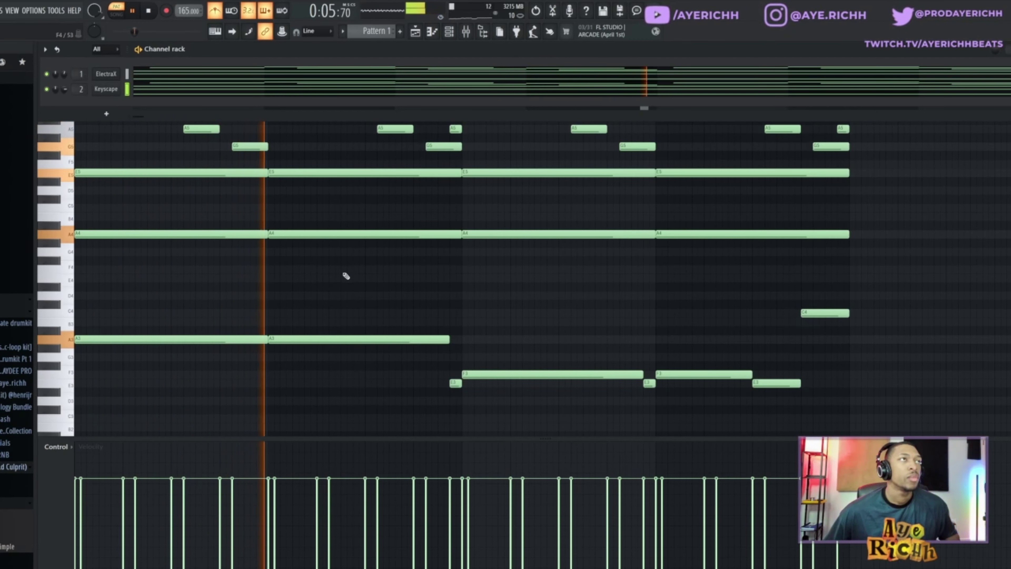
key("F6")
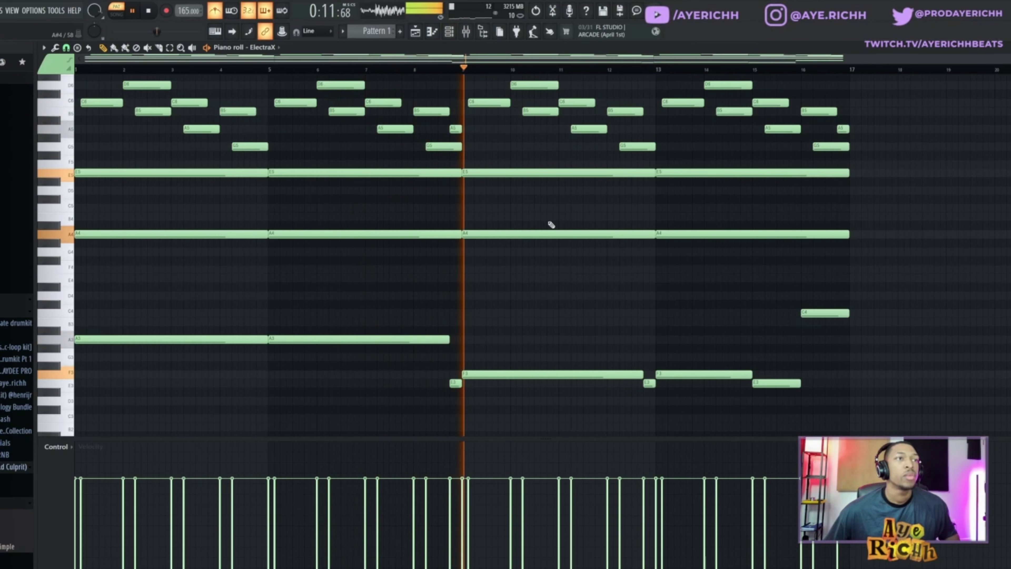
- Slightly randomize the velocities of all ElectraX notes using the levels section of the randomizer, then deselect them
scroll(551, 226, "up", 2)
left_click_drag(882, 117, 66, 442)
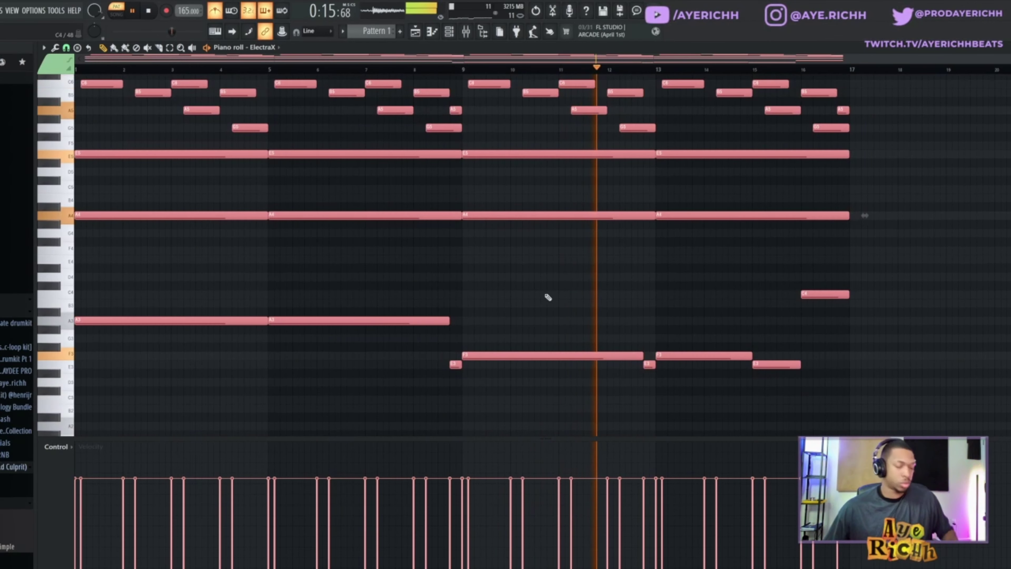
key("alt+r")
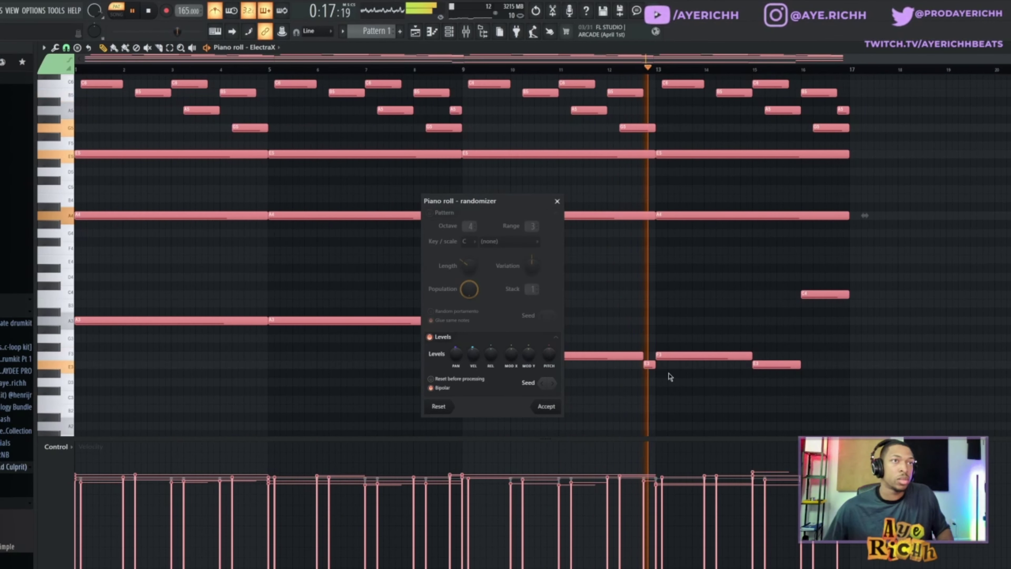
left_click(546, 406)
key("ctrl+d")
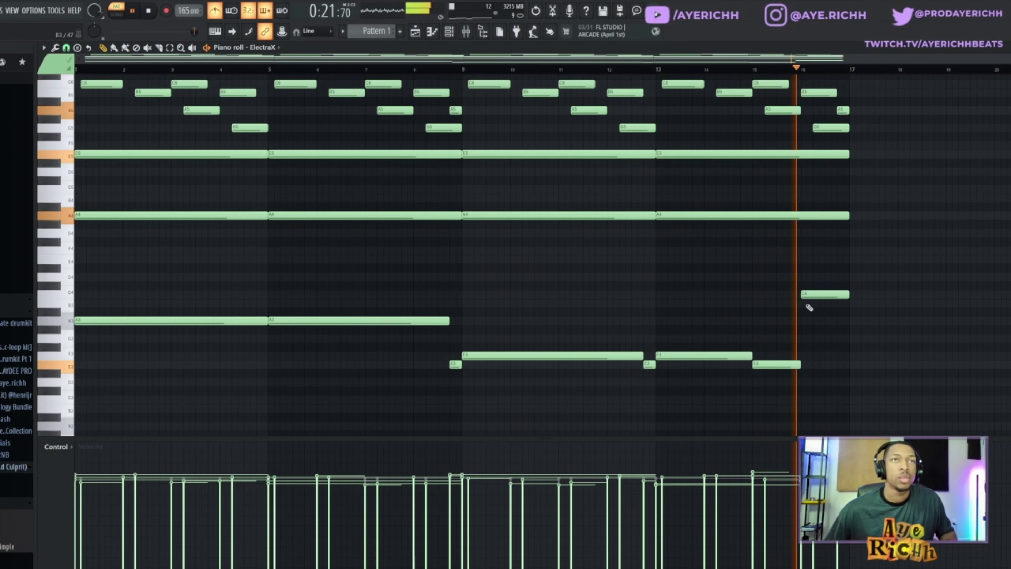
- Lower the C4 bass note in bar 16 to B3 in both the ElectraX and Keyscape parts
key("space")
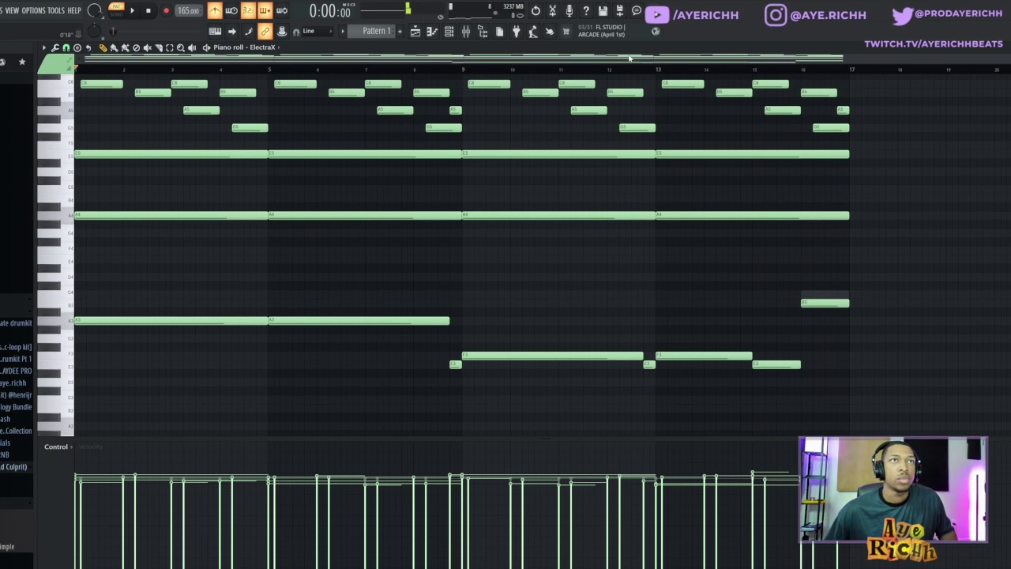
left_click(449, 32)
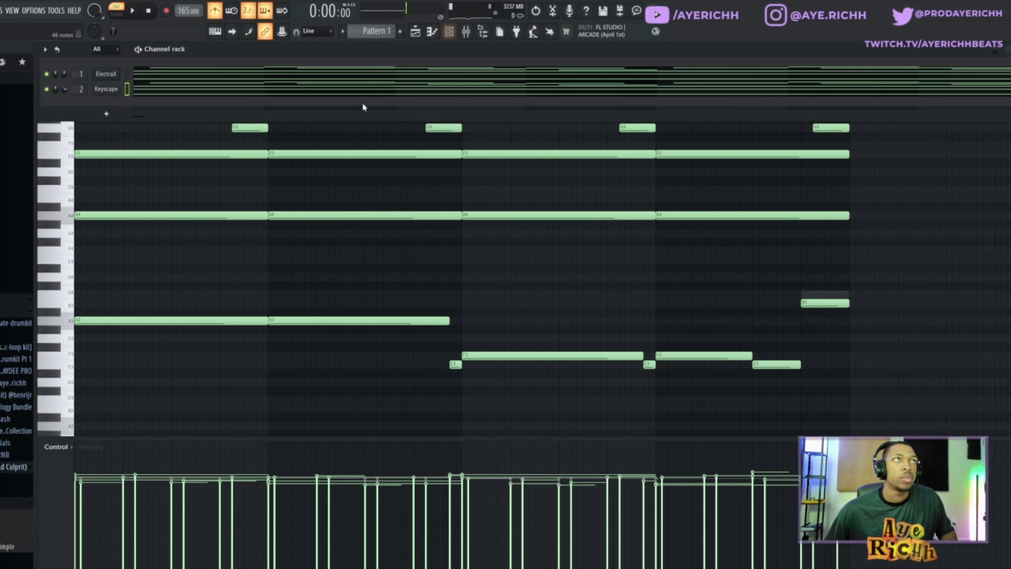
right_click(117, 90)
left_click(160, 88)
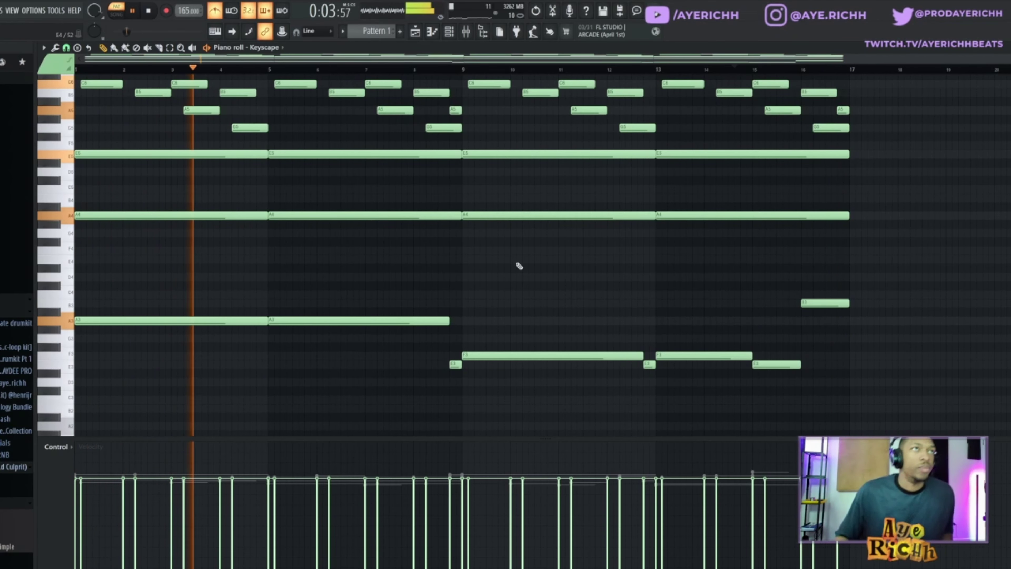
key("F6")
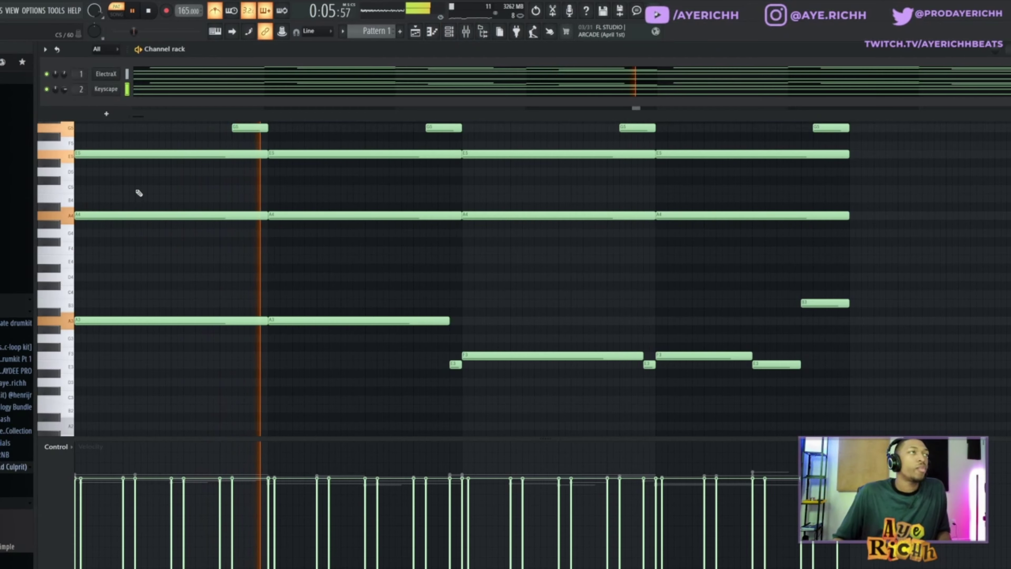
key("F6")
scroll(386, 262, "up", 3)
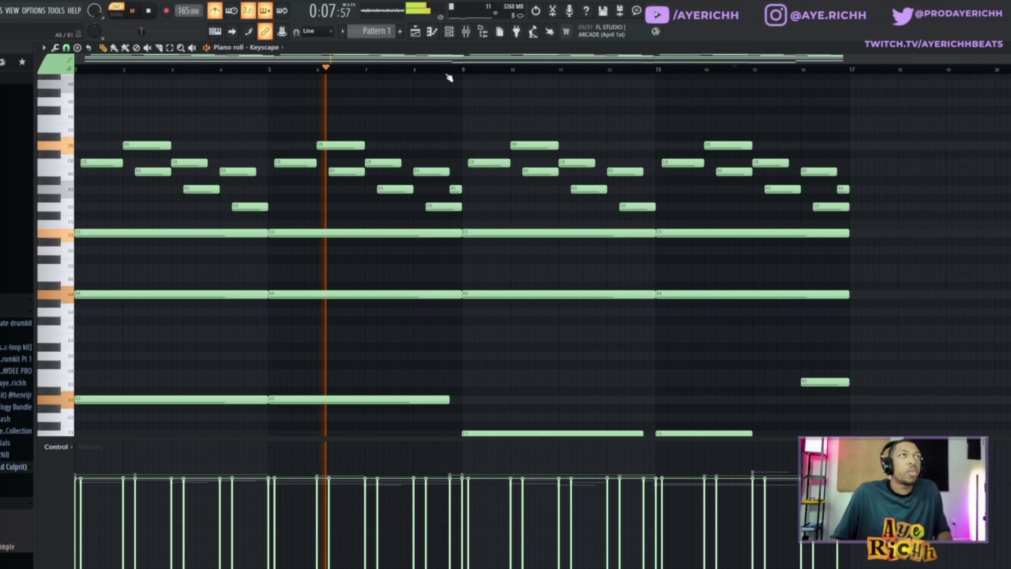
- Add an Xpand!2 channel and load its Strings preset +13 Spiccato Up+Down
key("F6")
left_click(114, 113)
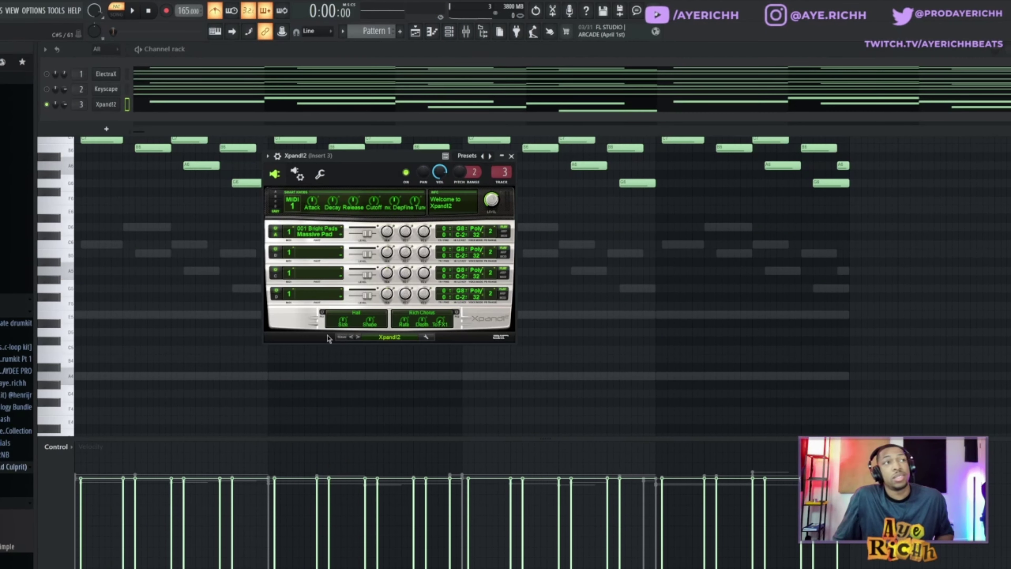
left_click(401, 339)
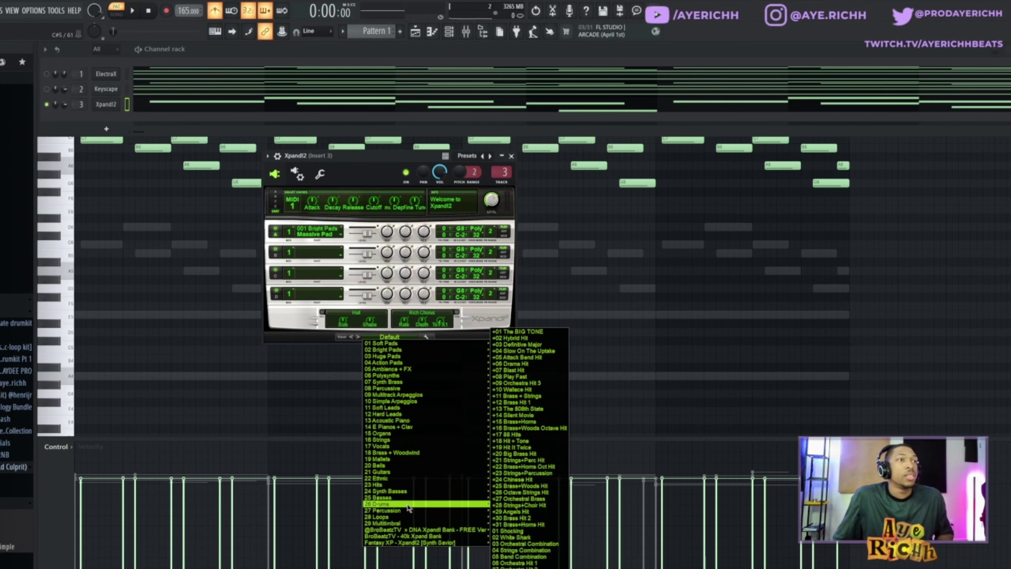
mouse_move(402, 445)
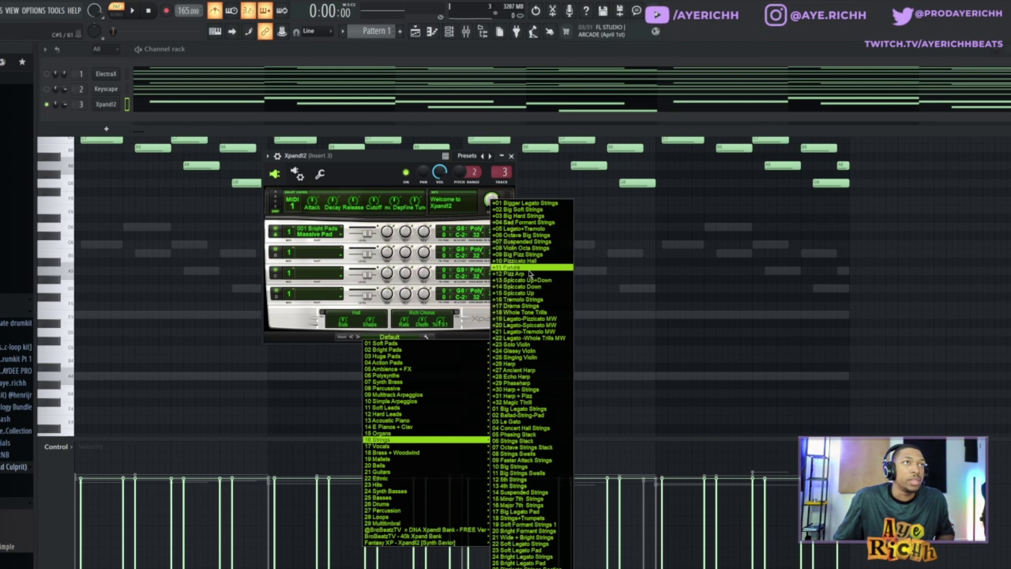
left_click(531, 281)
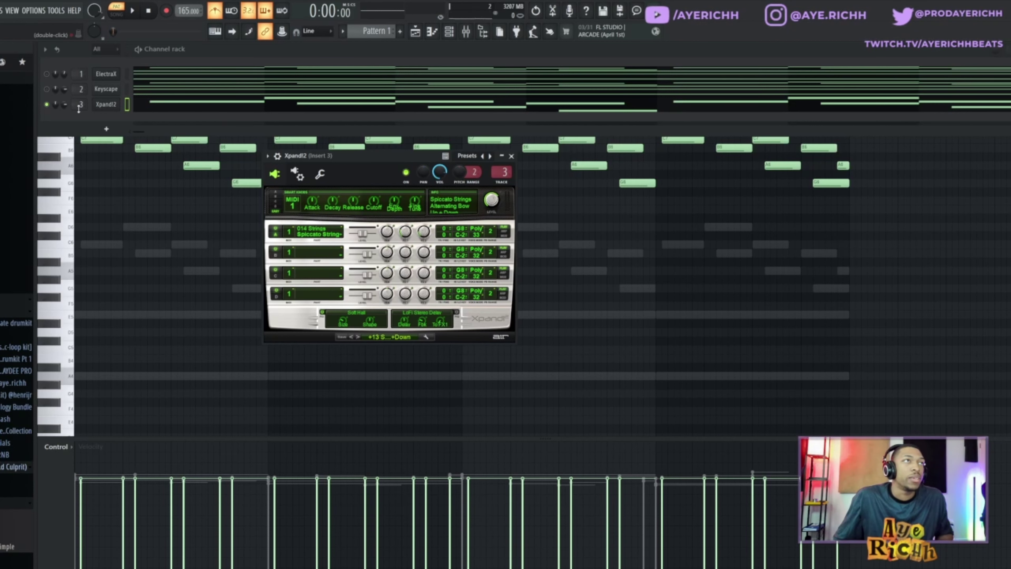
- Transpose the Xpand!2 melody down one octave and shift it half a beat earlier to begin at bar 1
right_click(117, 104)
left_click(135, 102)
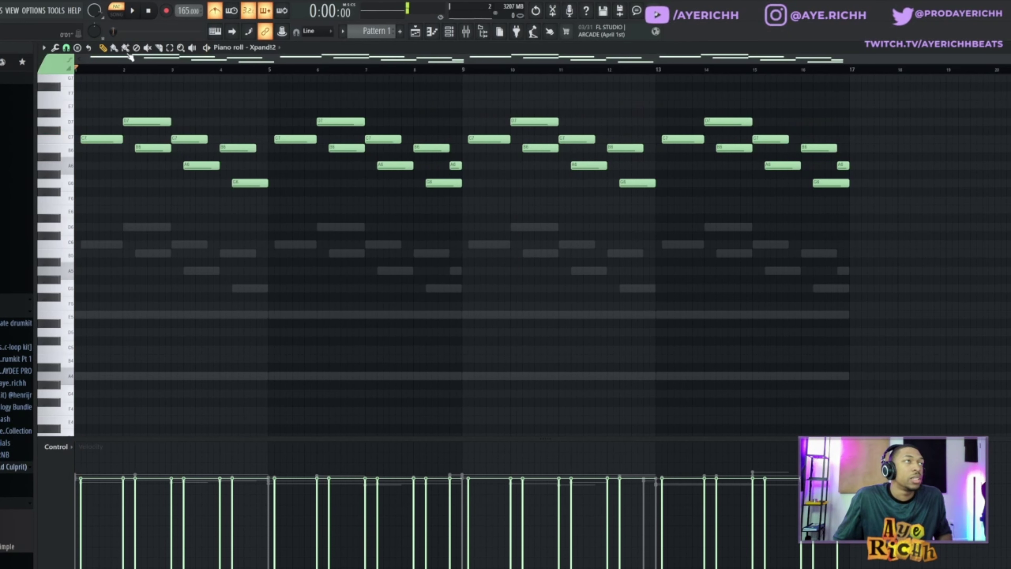
key("ctrl+Down")
key("space")
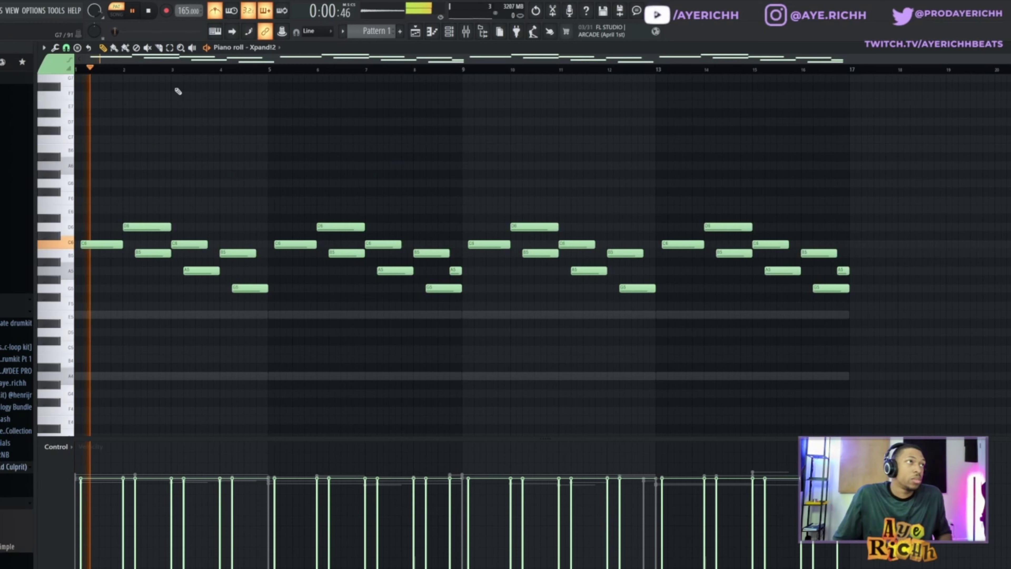
key("ctrl+a")
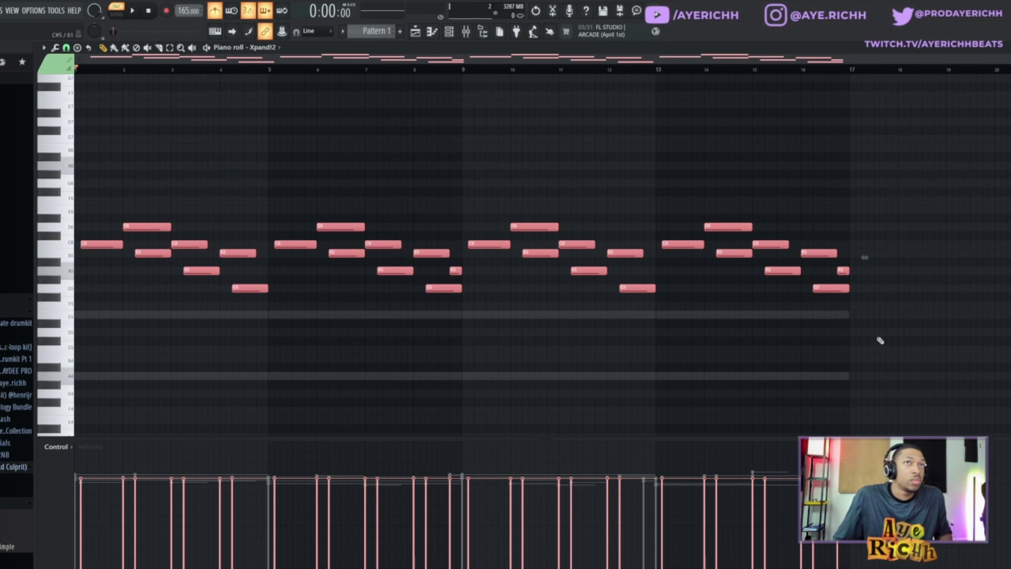
left_click_drag(94, 246, 88, 246)
key("space")
- Rework bar 1 of the Xpand!2 part into one-beat notes C6, A5, B5 and A5
left_click(96, 262, "ctrl")
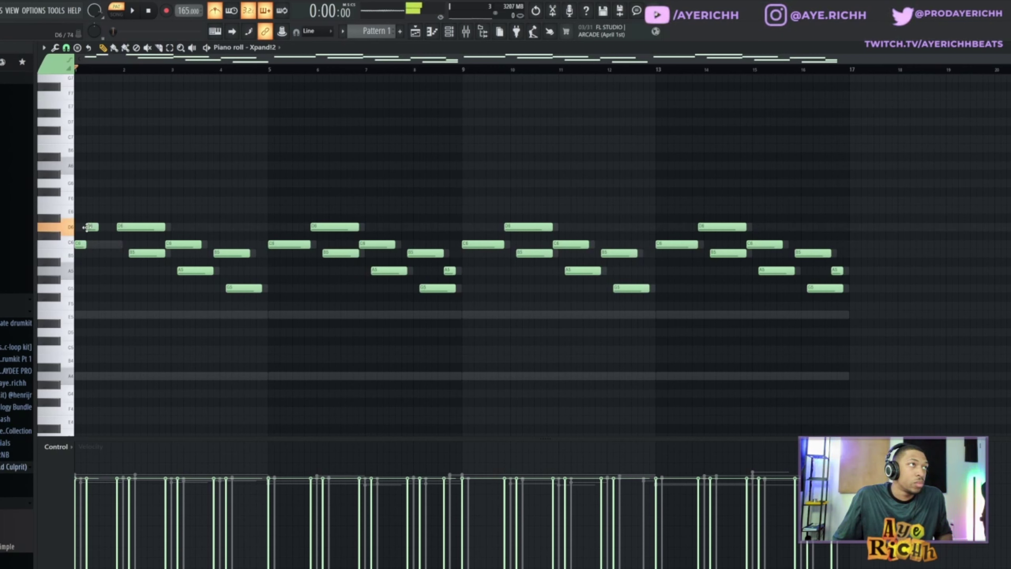
key("space")
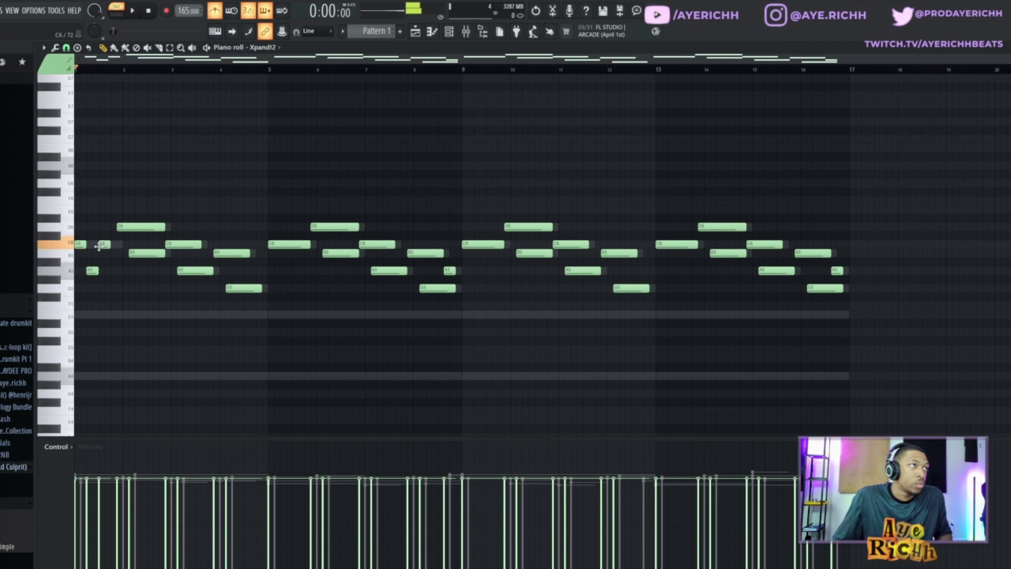
key("space")
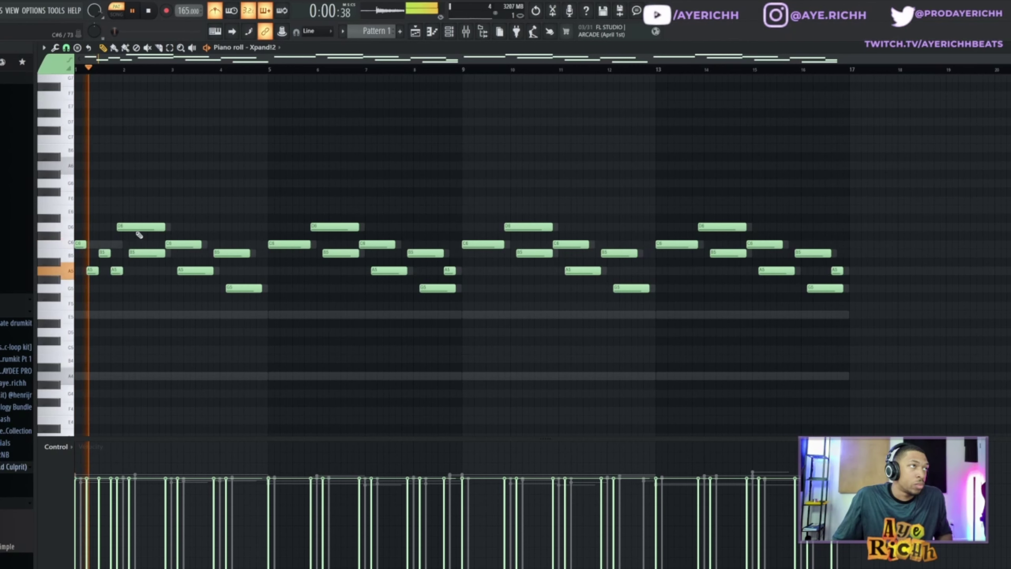
key("space")
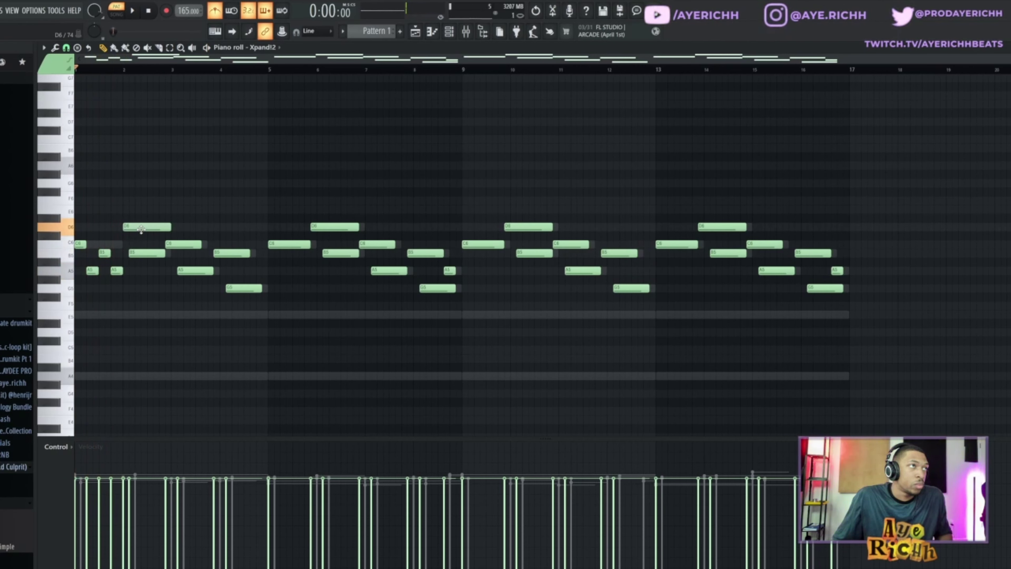
- Start bar 2 of the Xpand!2 part with a one-beat D6 followed by a one-beat A5
key("space")
left_click_drag(170, 228, 134, 229)
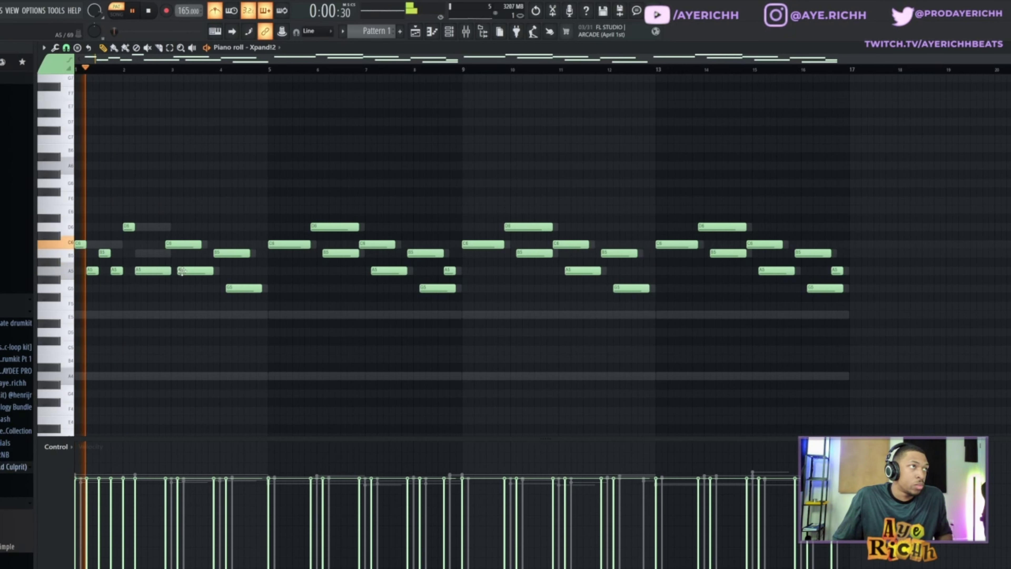
left_click_drag(170, 271, 146, 271)
key("space")
key("F6")
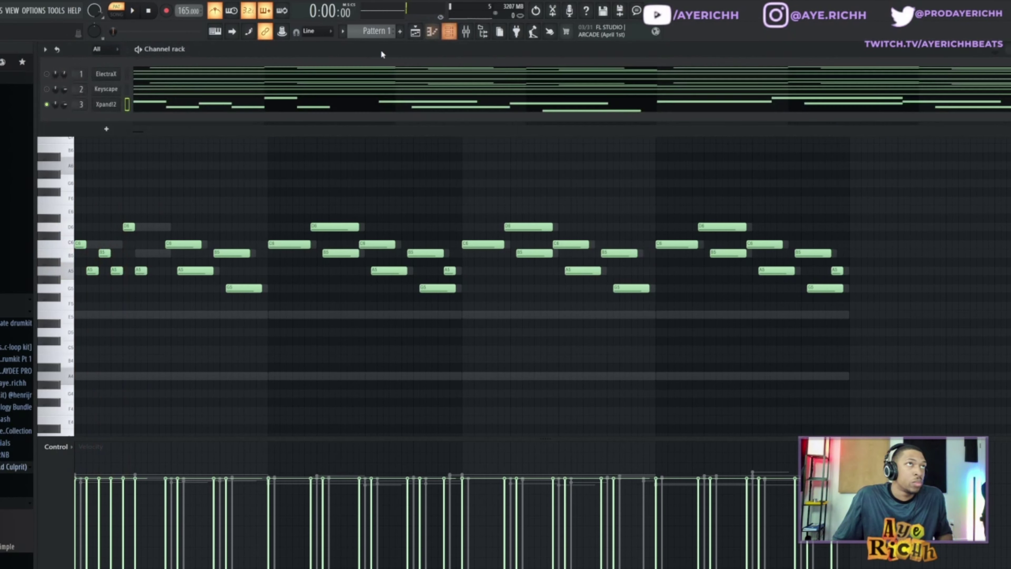
key("F6")
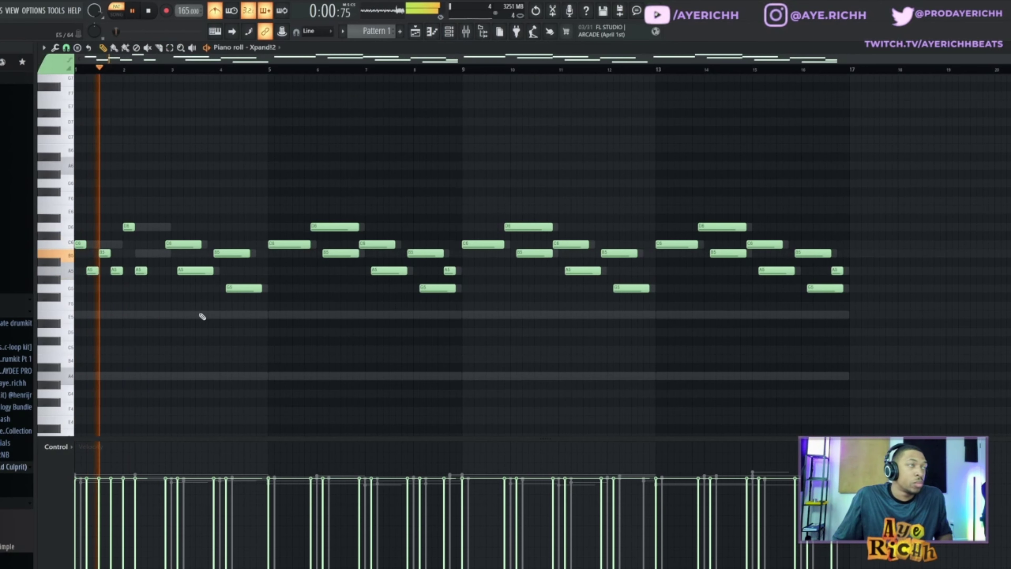
- Finish bar 2 with one-beat B5 and D6 notes, and place a one-beat C6 at the start of bar 3
key("space")
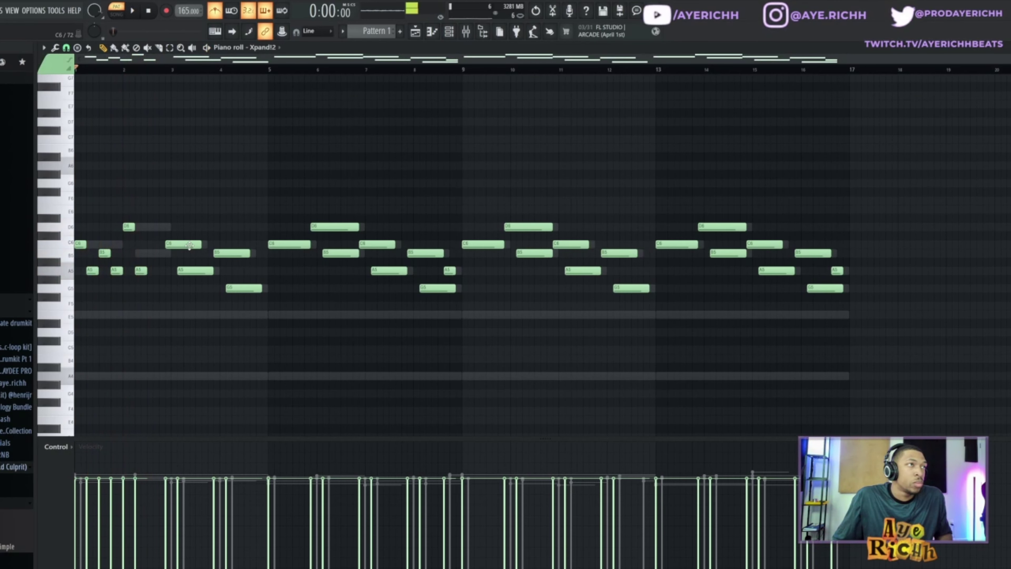
key("space")
left_click_drag(191, 245, 158, 255)
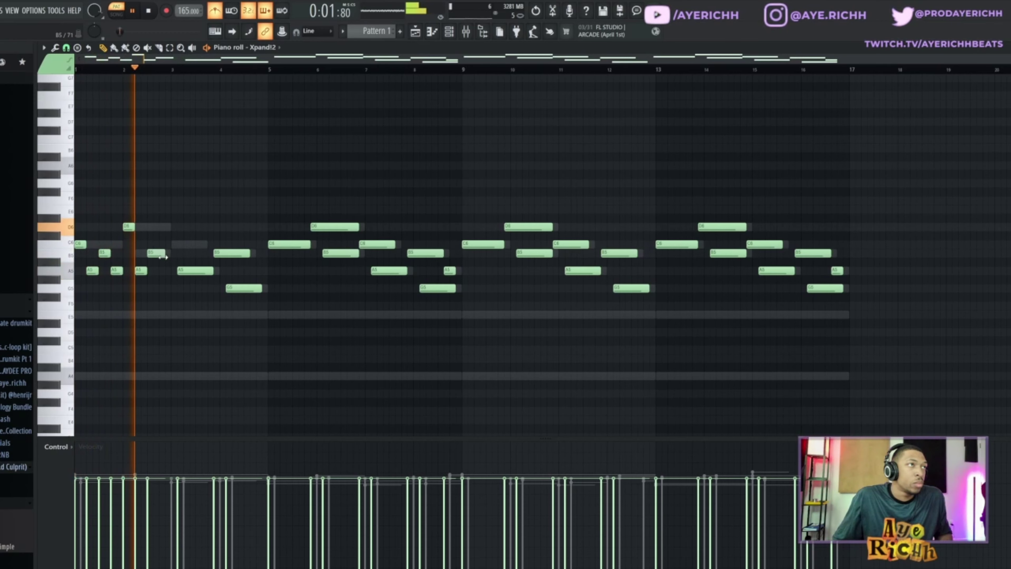
left_click(162, 226)
key("space")
key("space")
left_click(173, 244)
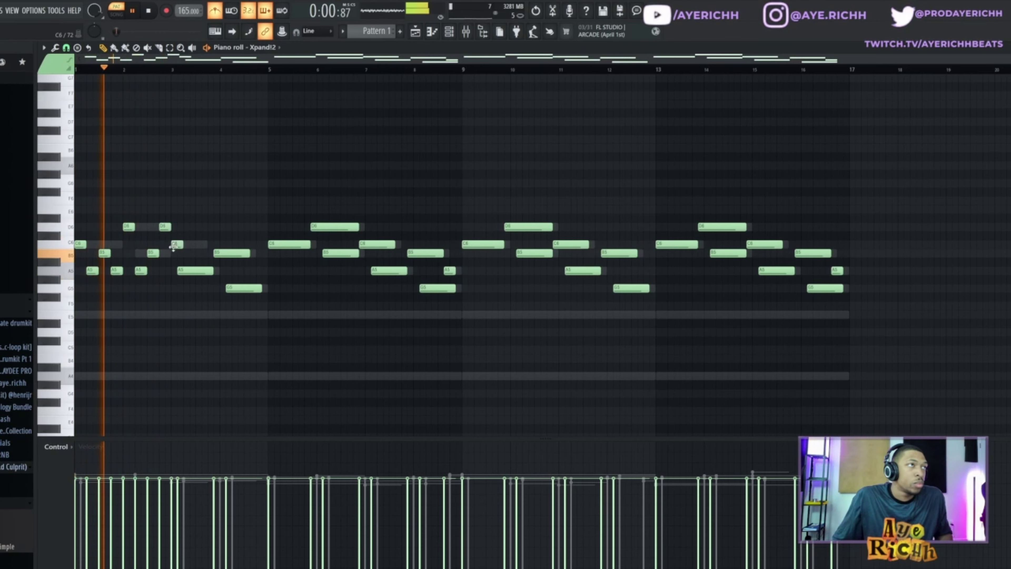
- Fill the remaining beats of bar 3 in the Xpand!2 part with one-beat A5, B5 and A5 notes
left_click_drag(205, 272, 198, 272)
left_click(201, 244)
key("space")
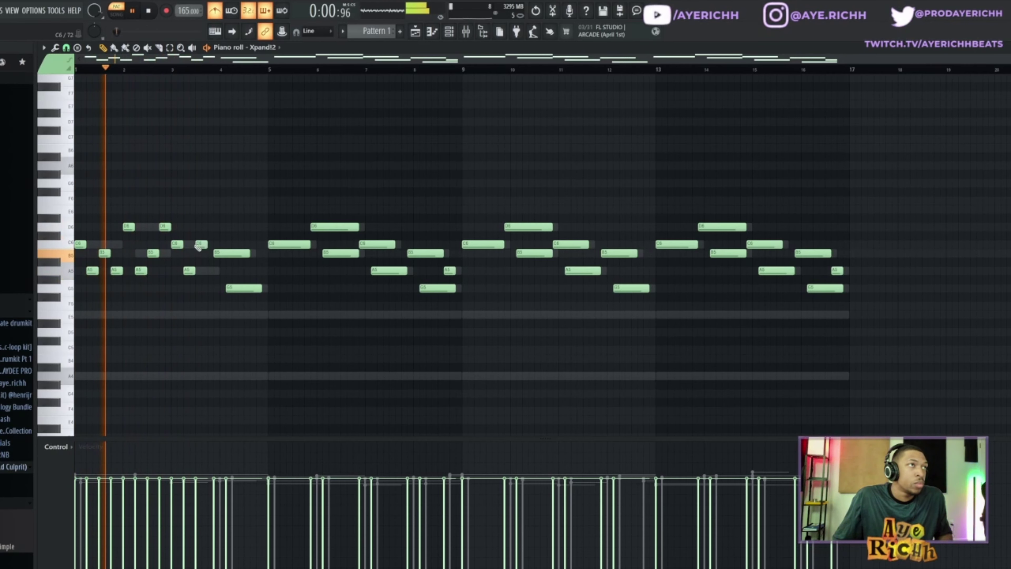
mouse_move(217, 254)
left_mouse_down()
mouse_move(210, 271)
mouse_move(219, 273)
mouse_move(200, 253)
left_mouse_up()
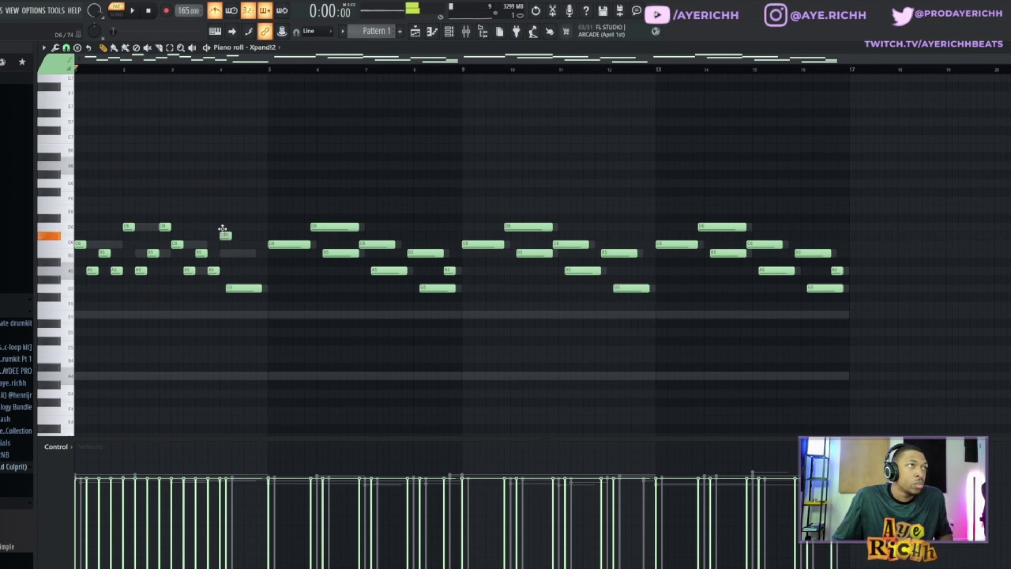
- Complete bar 4 of the Xpand!2 part with one-beat notes D6, A5, C6 and B5
left_click_drag(234, 292, 238, 278)
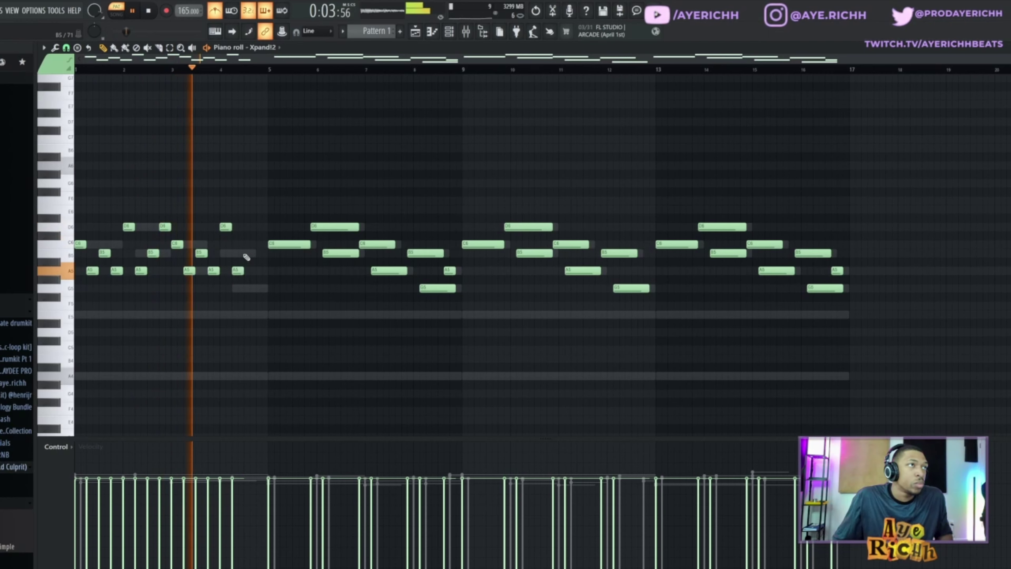
left_click(246, 254)
key("space")
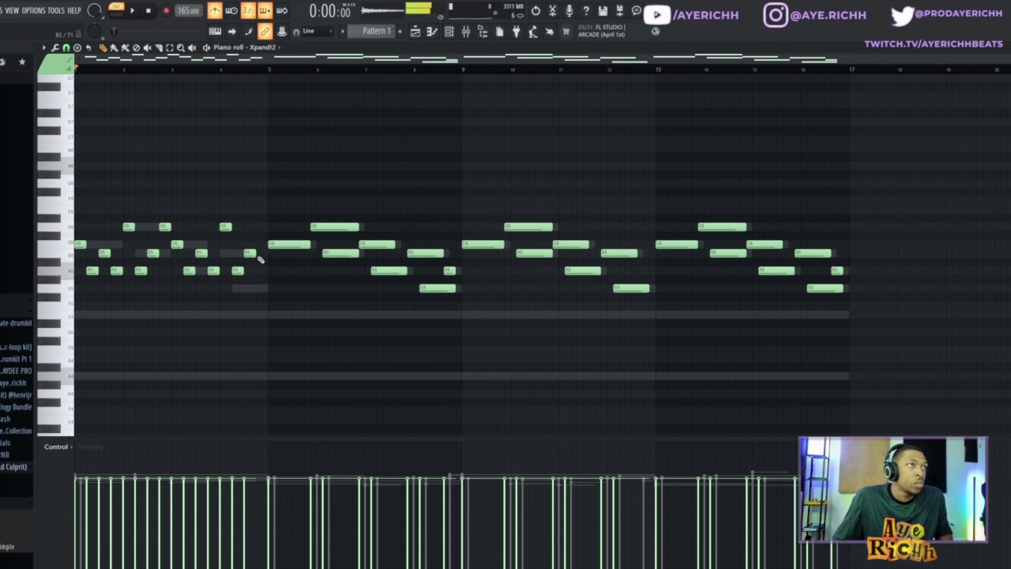
left_click(261, 253)
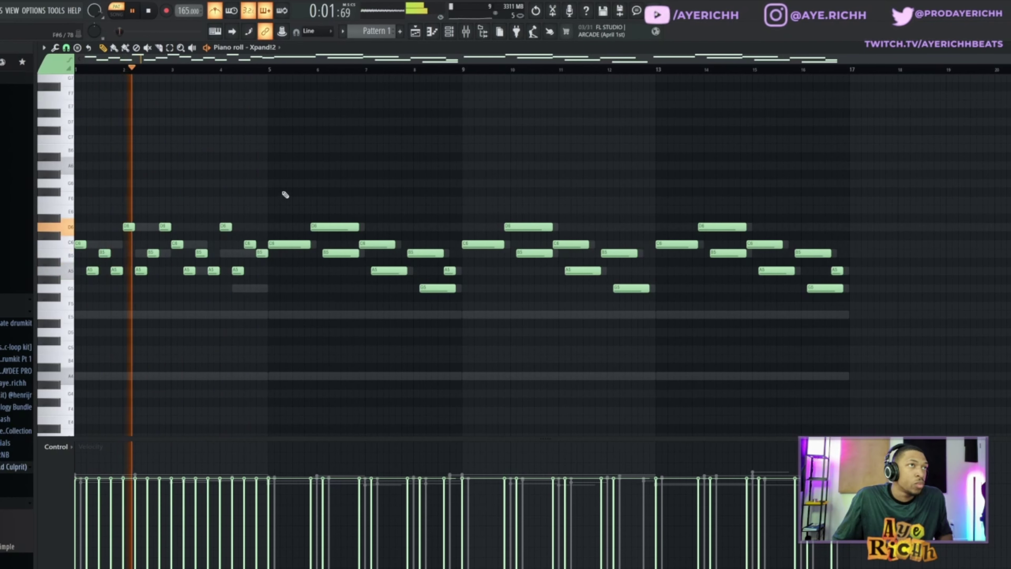
- Delete the old Xpand!2 melody from bar 5 onward and duplicate the four-bar pattern into bars 5 to 8
left_click_drag(282, 183, 949, 296)
key("Delete")
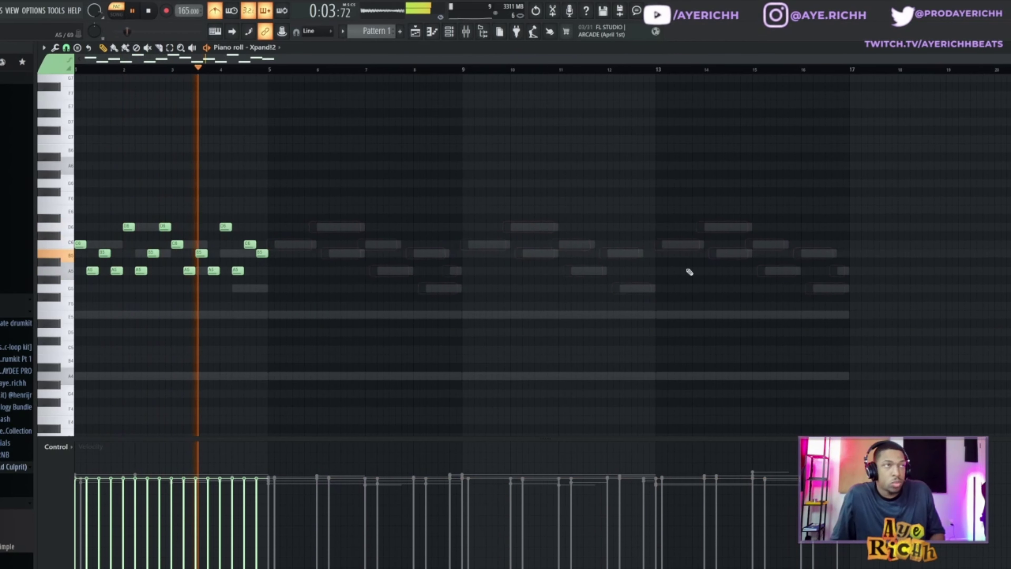
left_click_drag(332, 170, 79, 356)
key("ctrl+b")
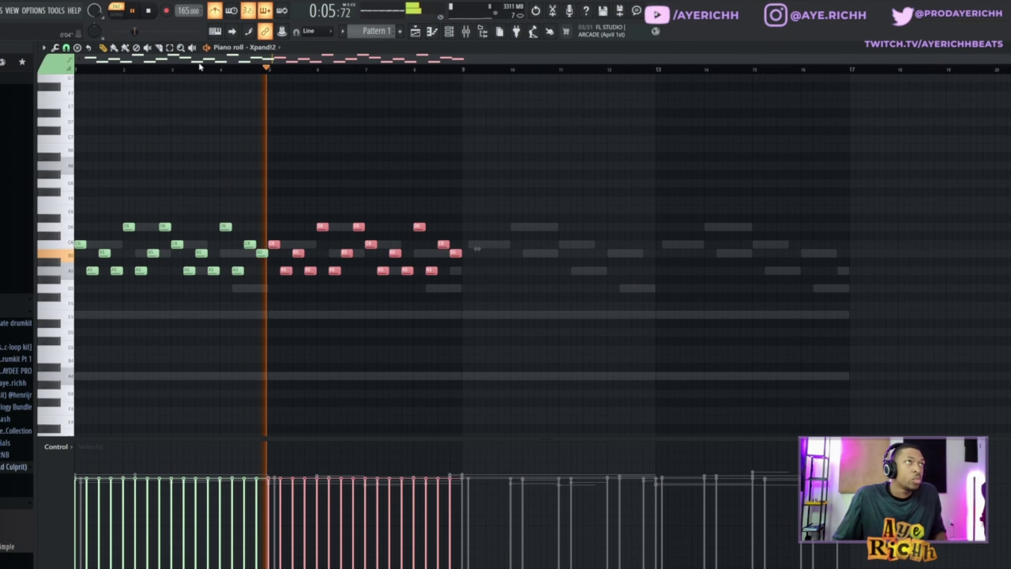
- Turn off the metronome and duplicate the eight-bar Xpand!2 melody into bars 9 to 16, raised one octave
left_click(215, 13)
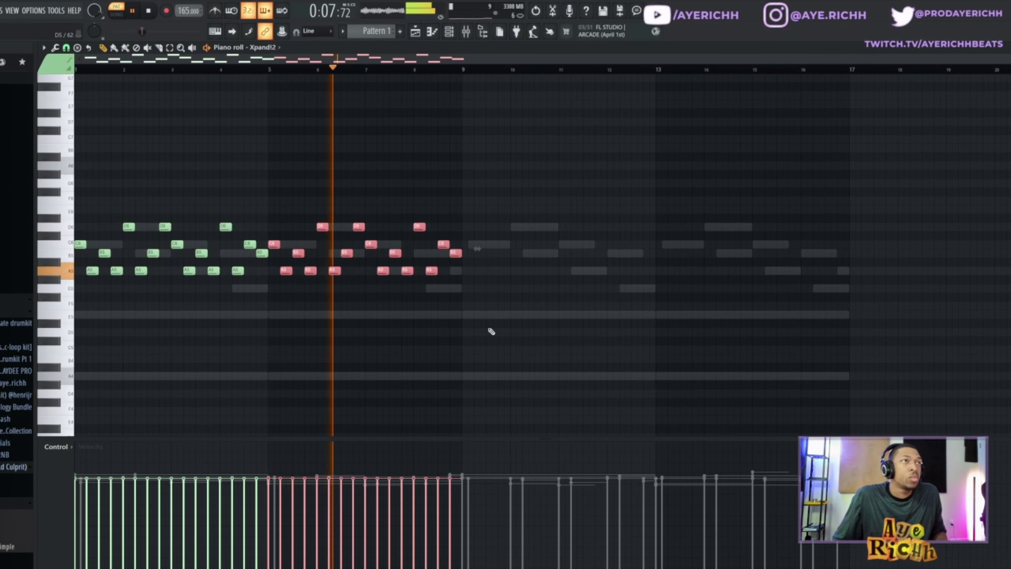
left_click_drag(490, 188, 74, 307)
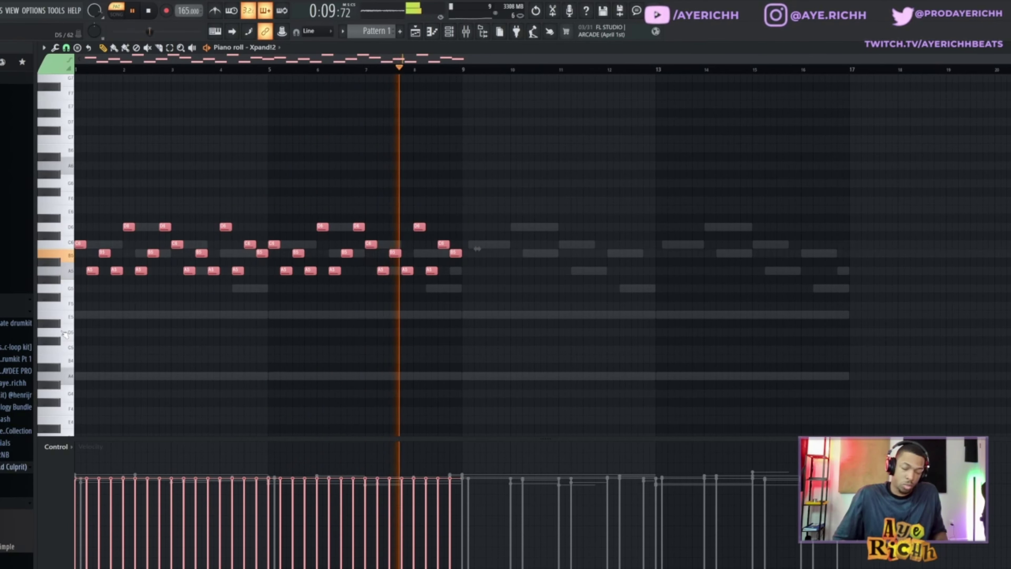
key("ctrl+b")
key("ctrl+Up")
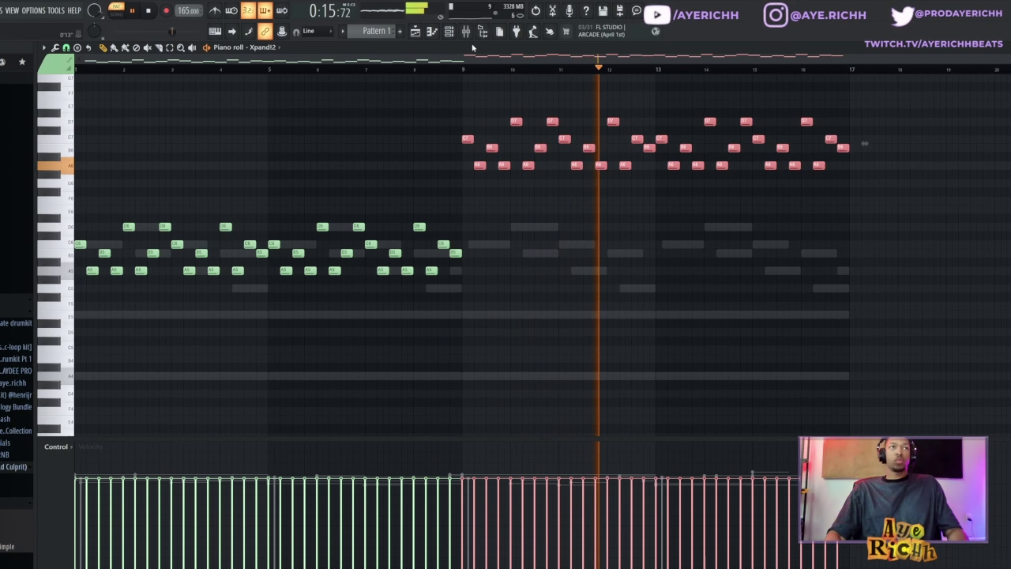
- Unmute the ElectraX channel and return to the Xpand!2 piano roll
left_click(454, 35)
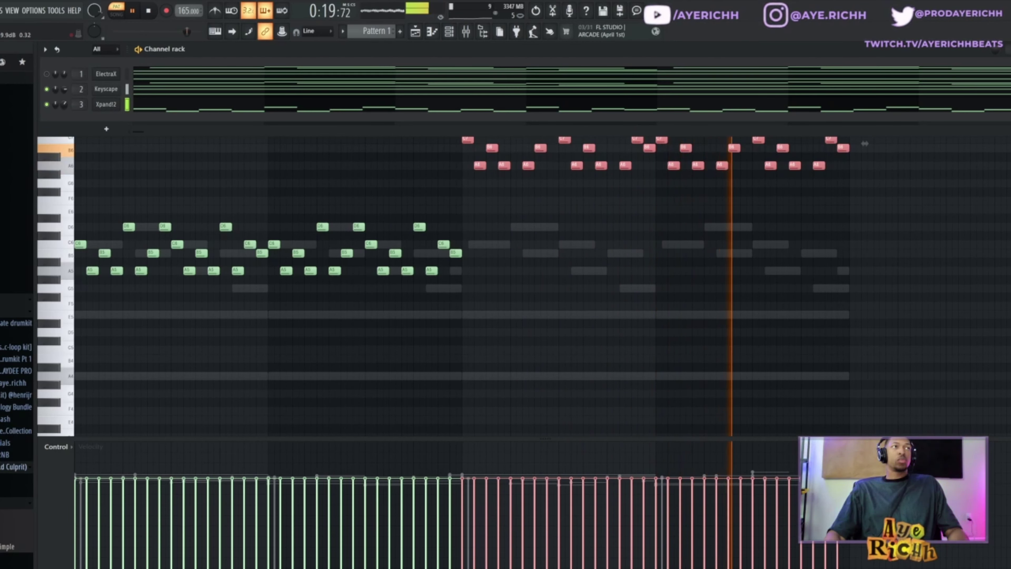
left_click(47, 74)
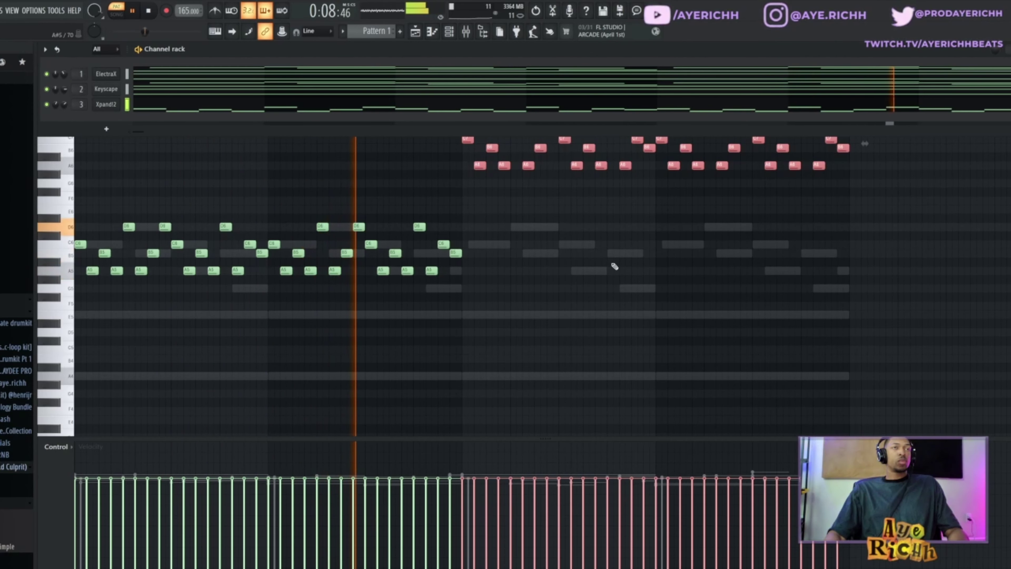
left_click(613, 266)
- Randomize the velocities of all Xpand!2 notes in bars 1 to 16, stop playback and deselect the notes
left_click_drag(932, 85, 36, 358)
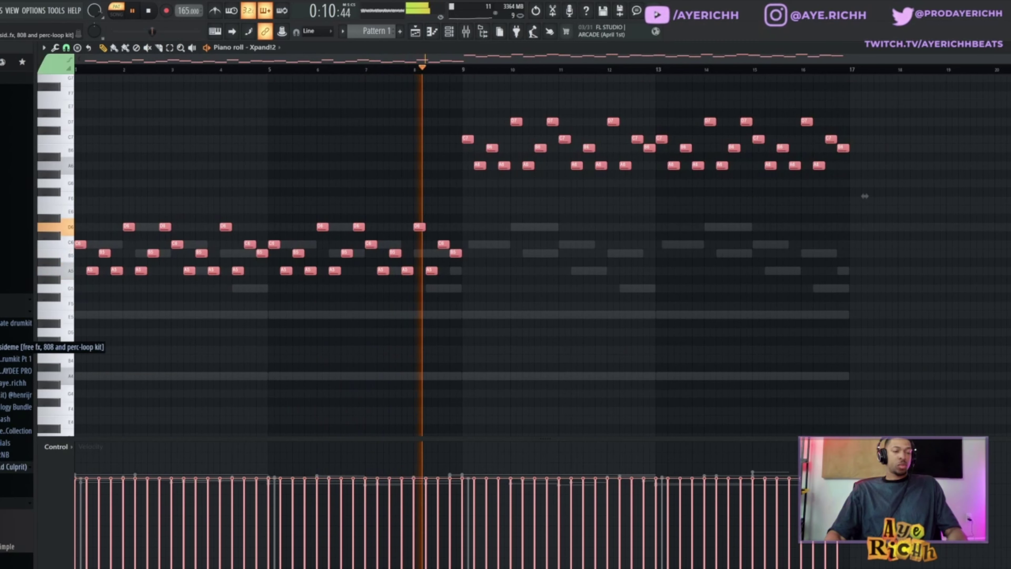
key("alt+r")
left_click(536, 402)
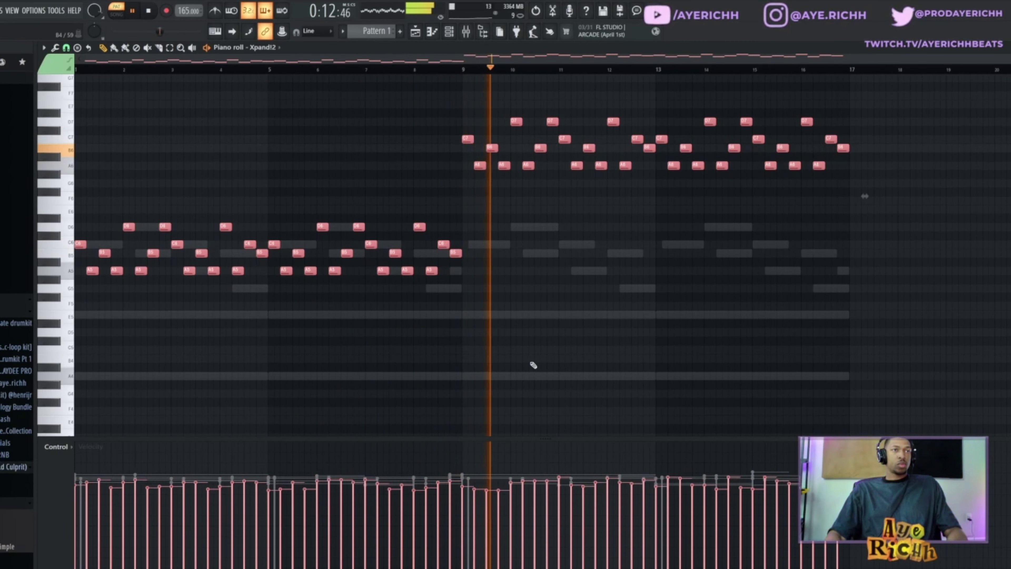
key("space")
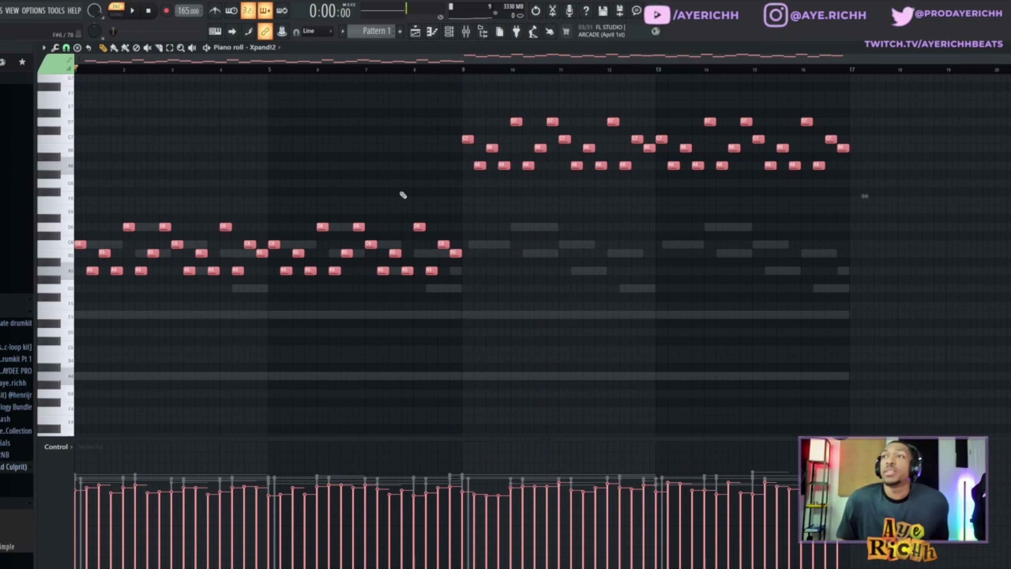
left_click(175, 351, "ctrl")
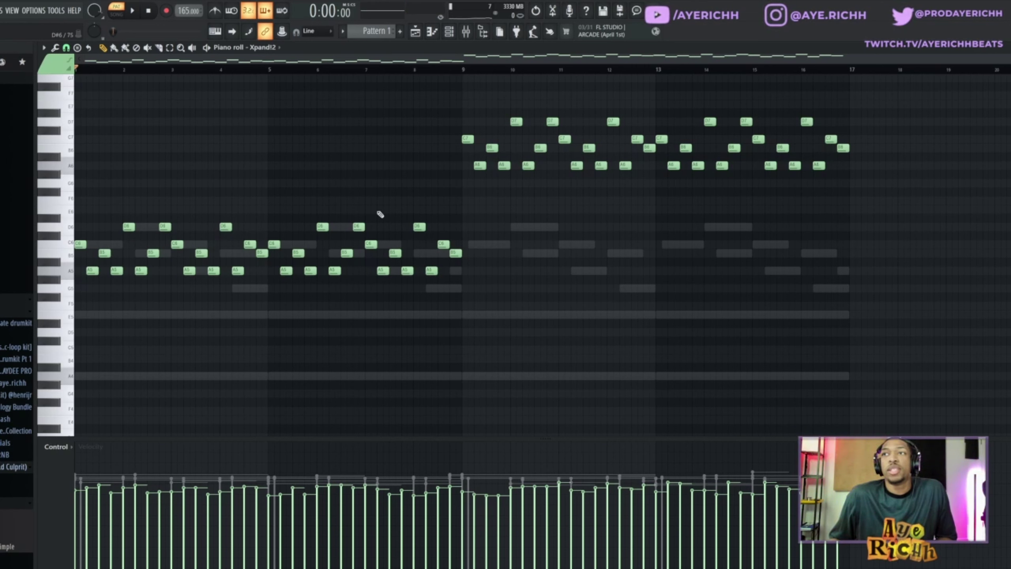
- Audition individual opening notes of the Xpand!2 melody in bars 1 and 2
left_click(81, 244)
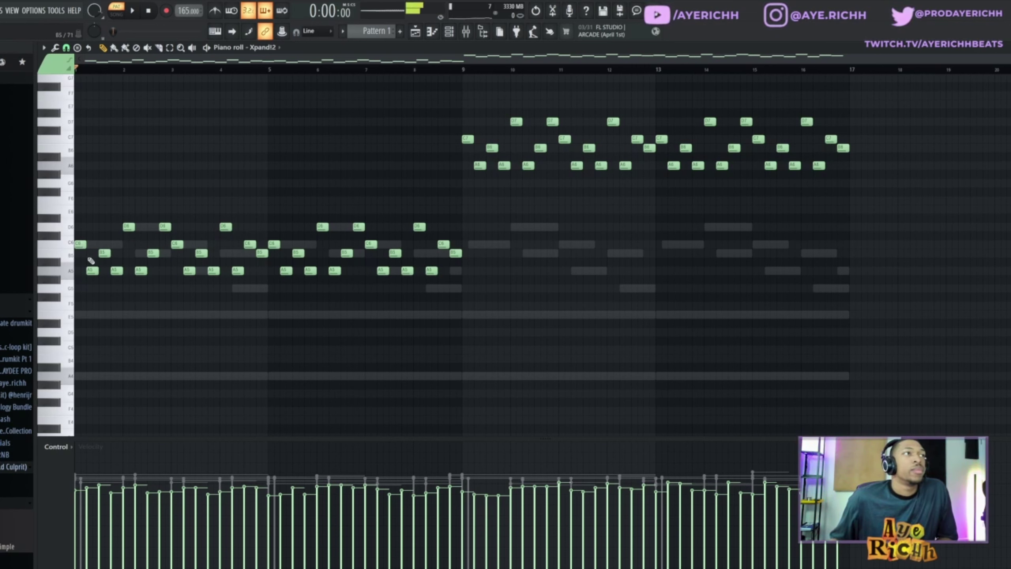
left_click(98, 278)
right_click(104, 280)
left_click(92, 272)
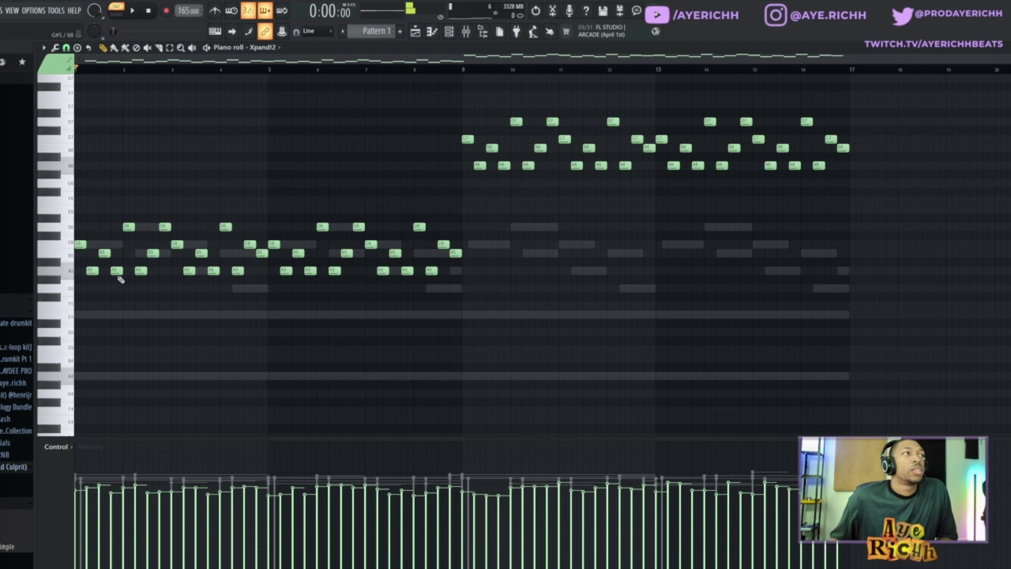
left_click(115, 270)
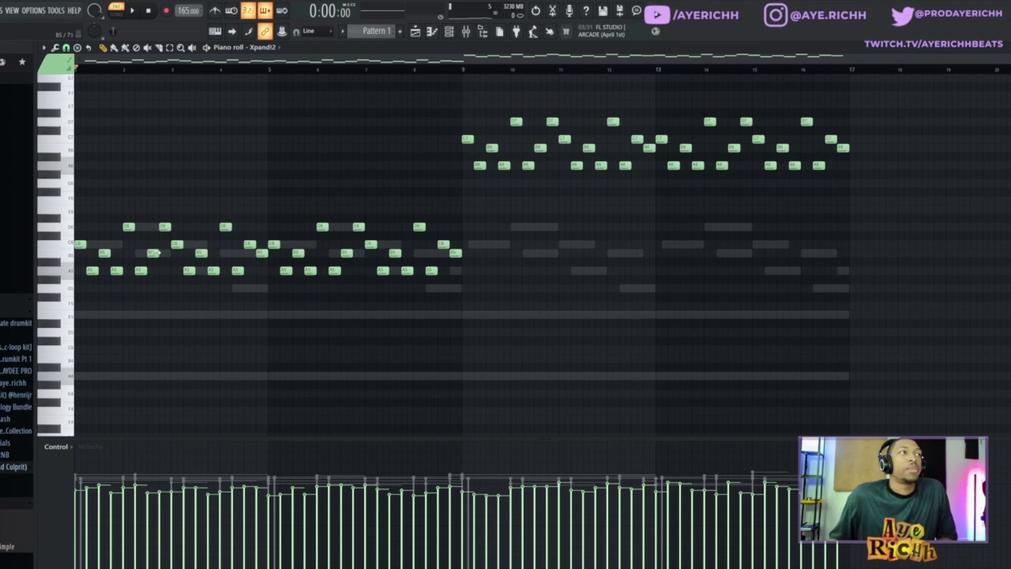
left_click(132, 226)
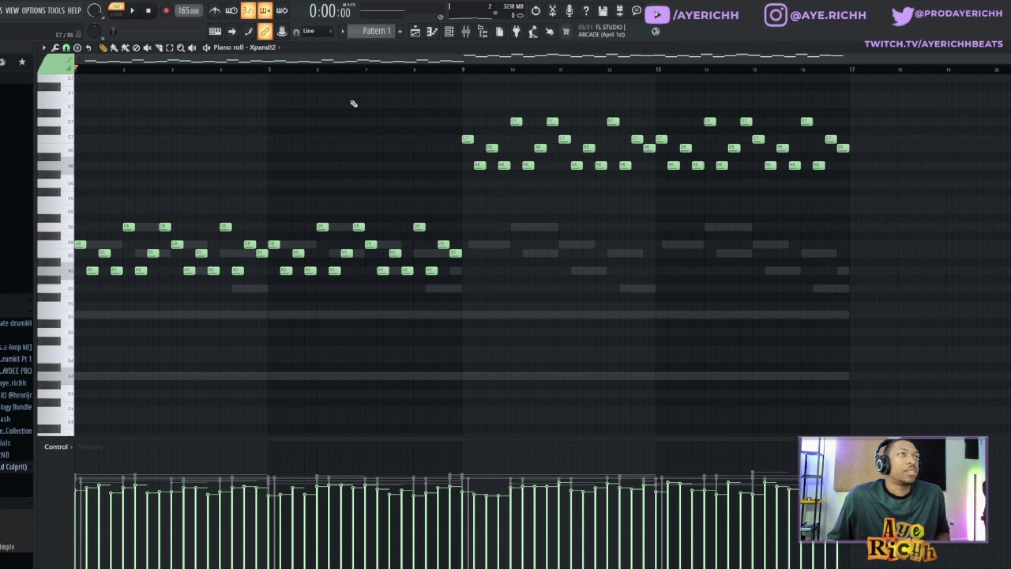
- Test muting the last B5 and D6 of bar 2 and the B5 of bar 6 during playback, and delete those three notes
key("space")
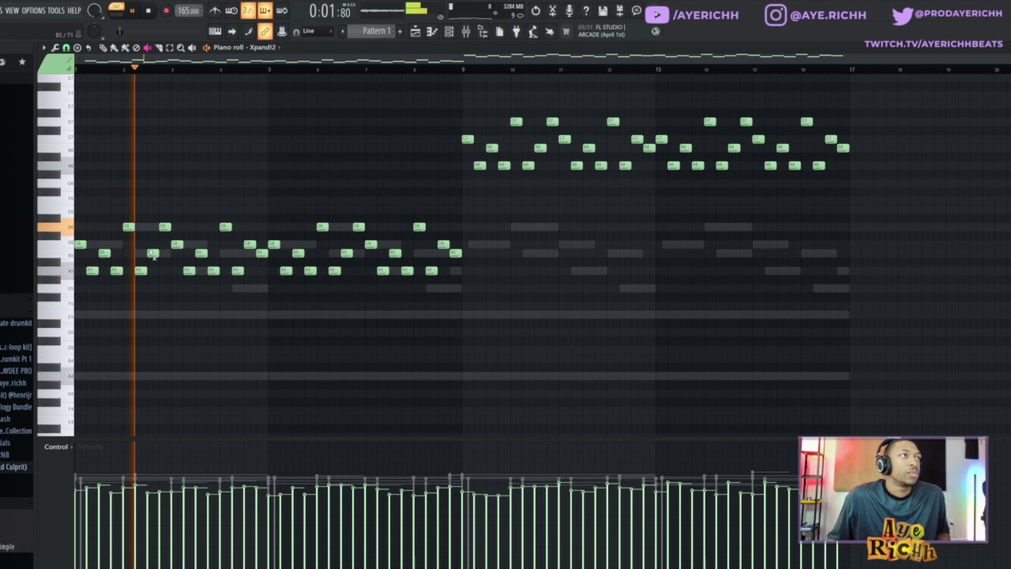
key("space")
left_click_drag(152, 252, 178, 244)
key("space")
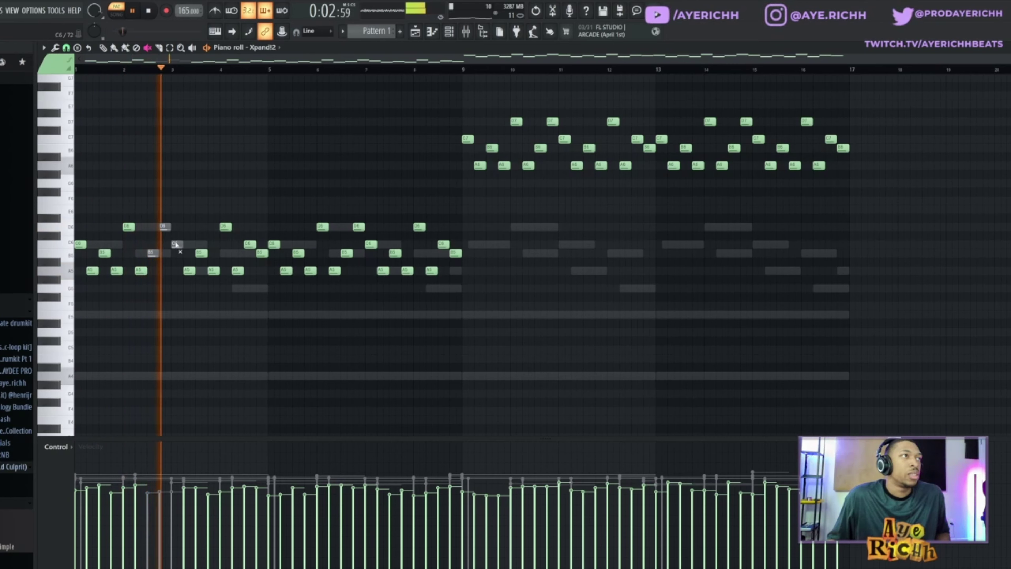
left_click(176, 244)
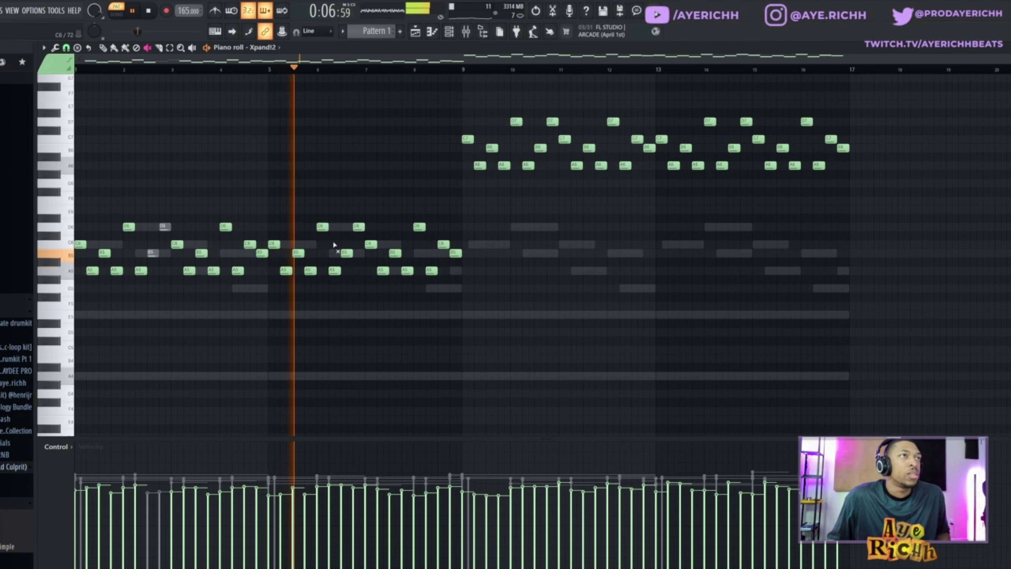
left_click(346, 253)
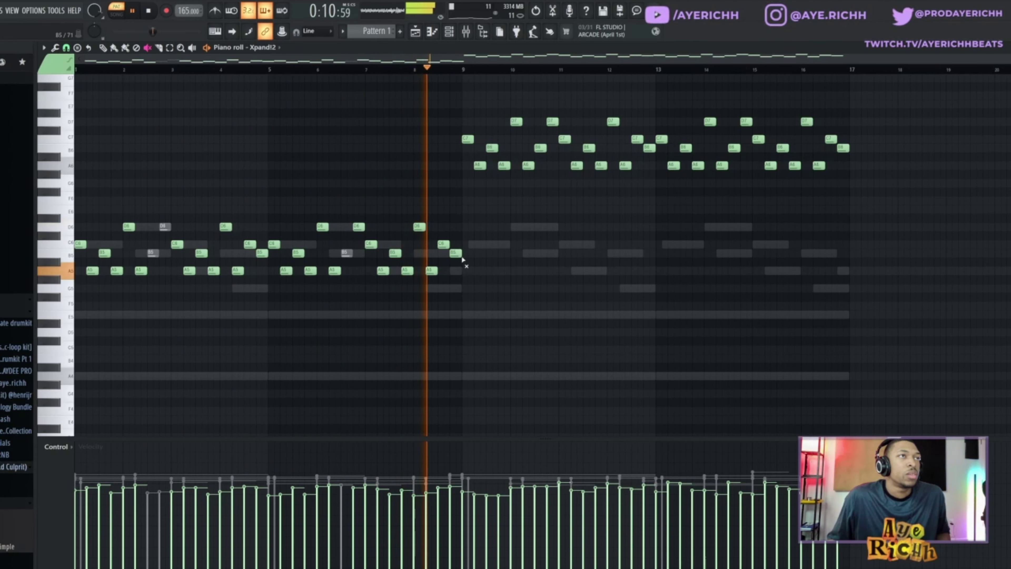
key("space")
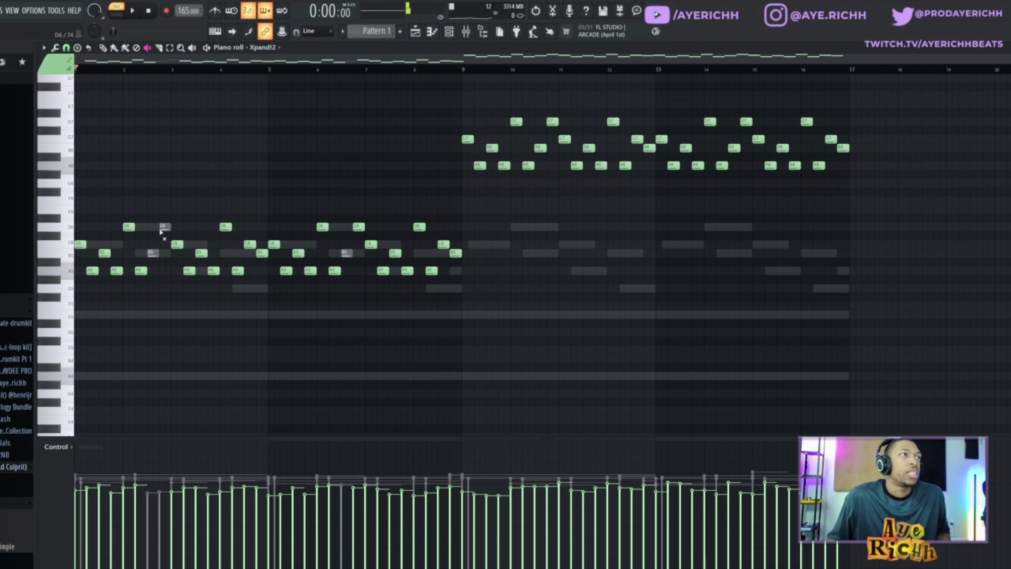
right_click(157, 253)
right_click(165, 227)
right_click(347, 254)
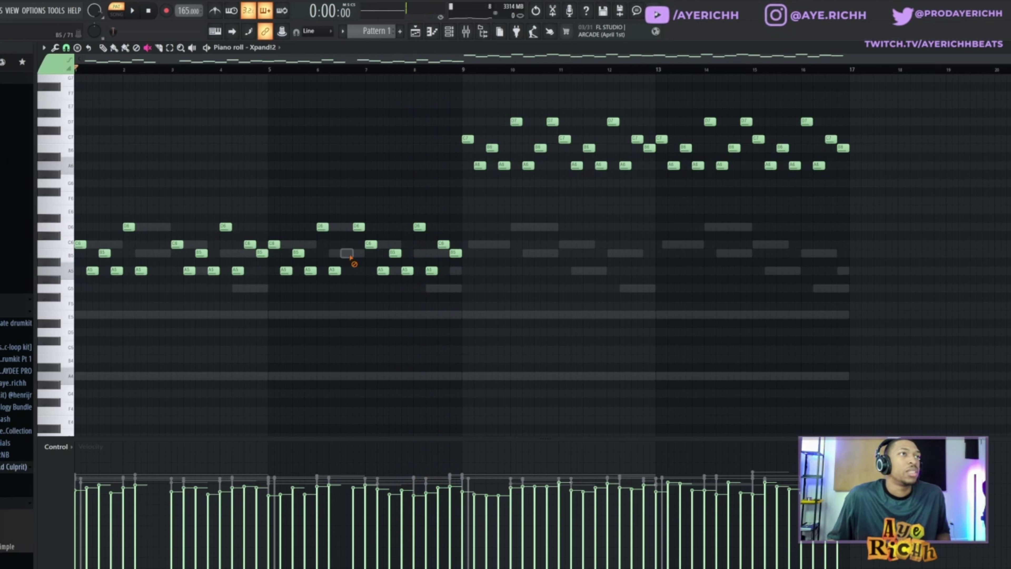
- Split the final beat of bar 8 into a half-beat B5 and a half-beat A5, checking it with playback from bar 8
left_click(102, 47)
left_click(413, 71)
key("space")
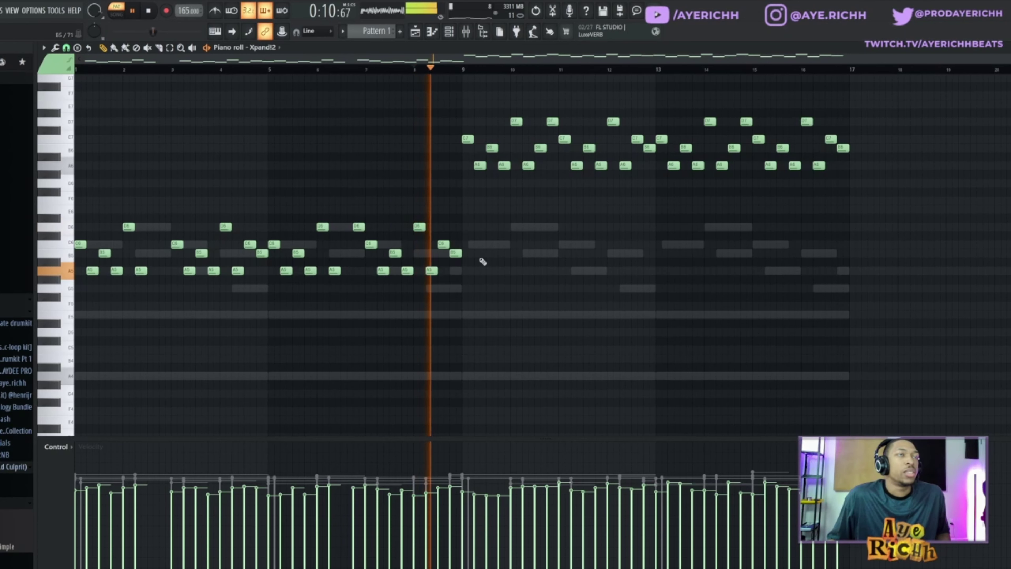
key("space")
key("space")
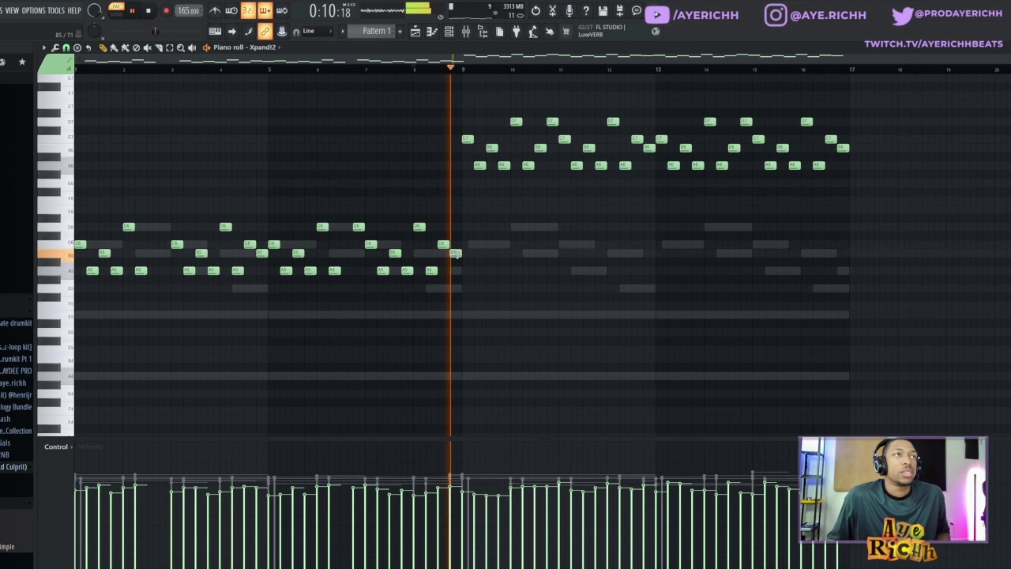
key("space")
mouse_move(458, 235)
left_mouse_down()
mouse_move(458, 226)
mouse_move(459, 270)
left_mouse_up()
key("space")
key("space")
key("space")
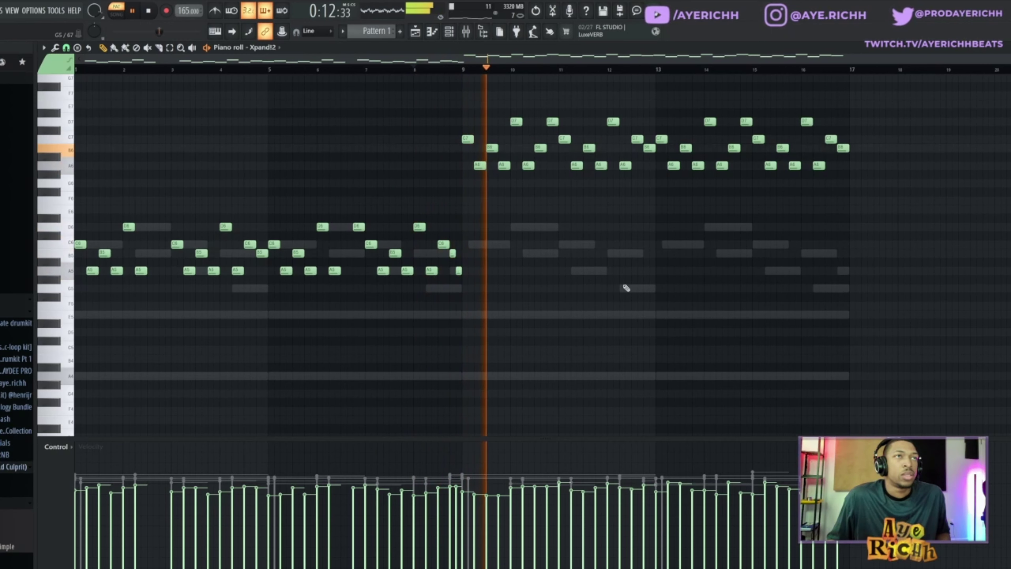
key("space")
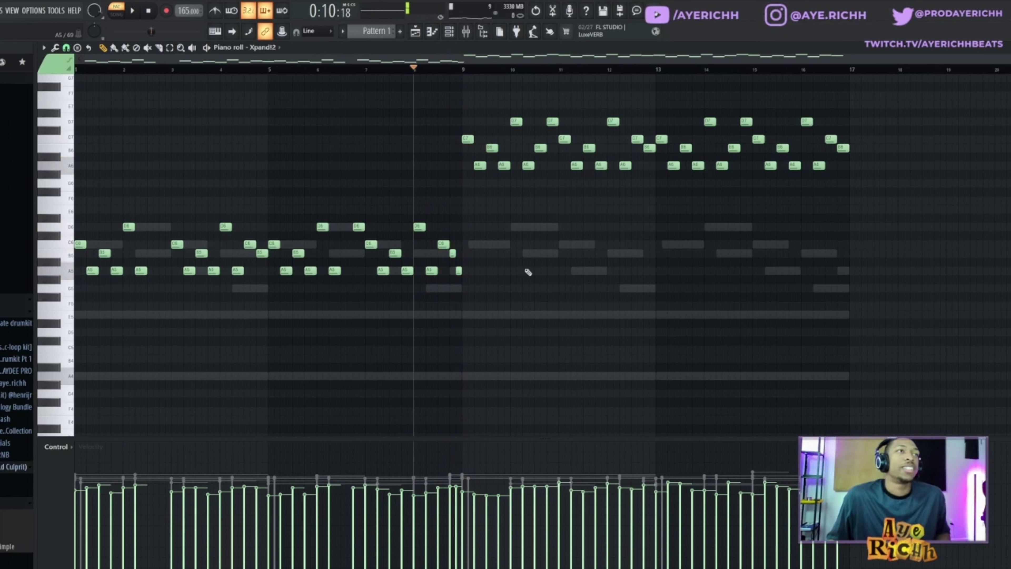
- Replace the Xpand!2 notes in bars 9 to 16 with a copy of the edited bars 1 to 8, raised one octave
left_click_drag(482, 105, 920, 207)
key("Delete")
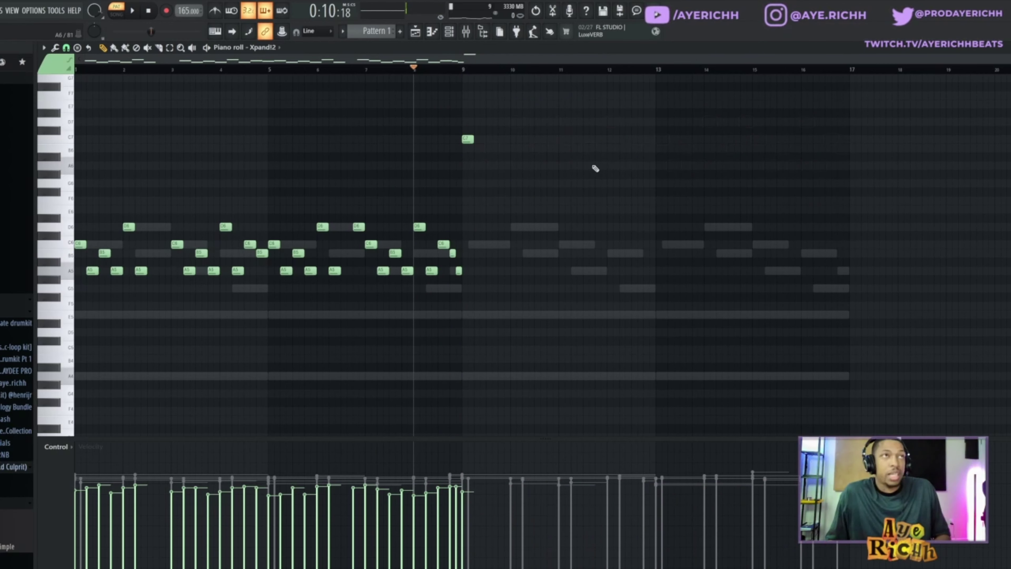
left_click_drag(480, 99, 74, 376)
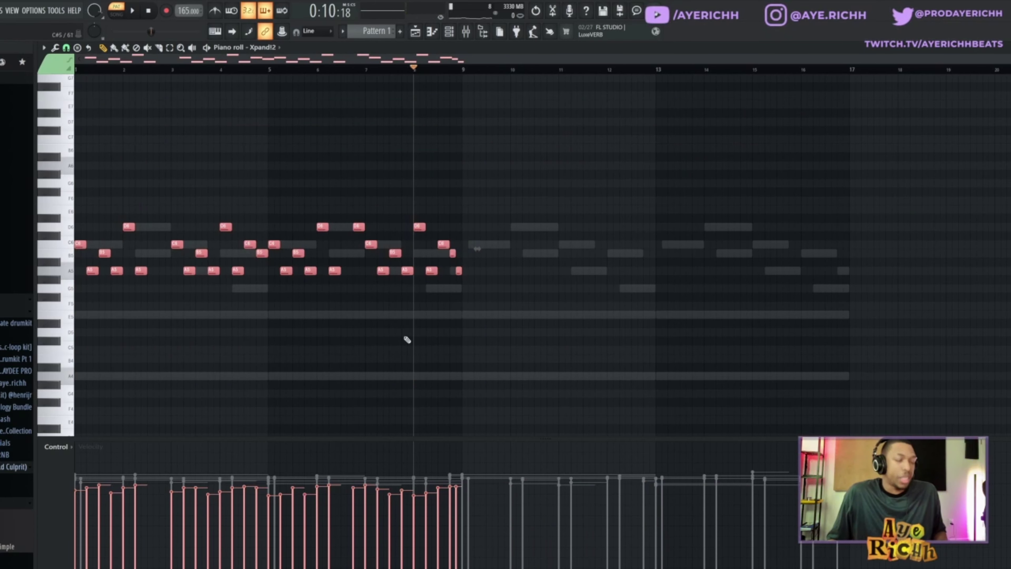
key("ctrl+b")
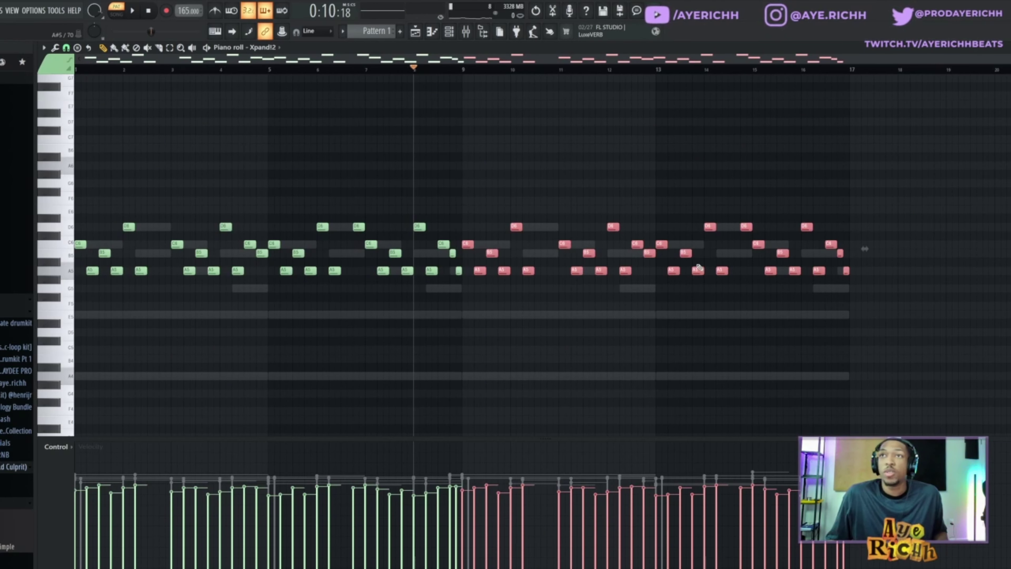
key("ctrl+Up")
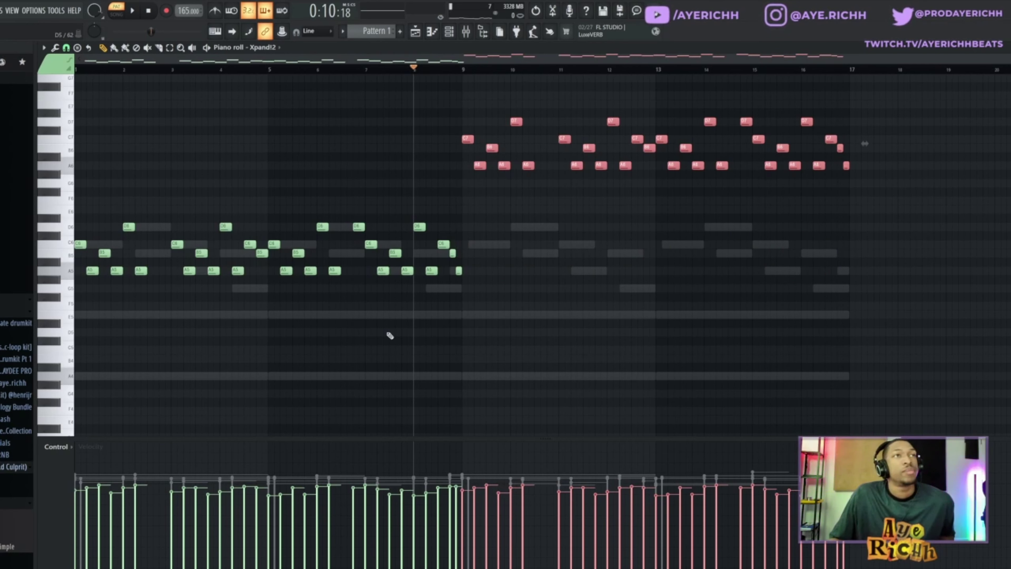
key("ctrl+d")
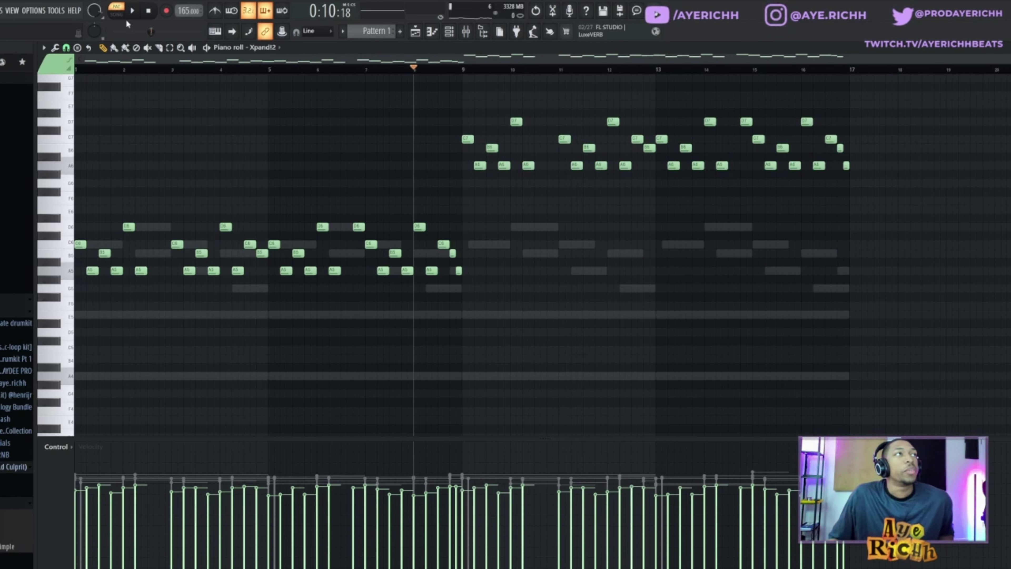
- Play the pattern and add a second Xpand!2 instrument channel
key("space")
left_click(449, 32)
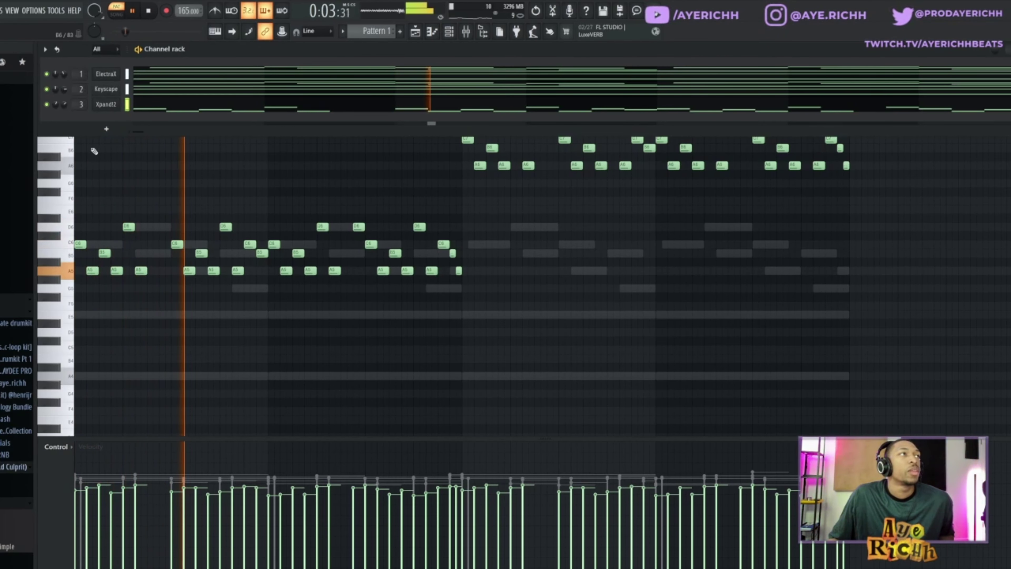
left_click(106, 128)
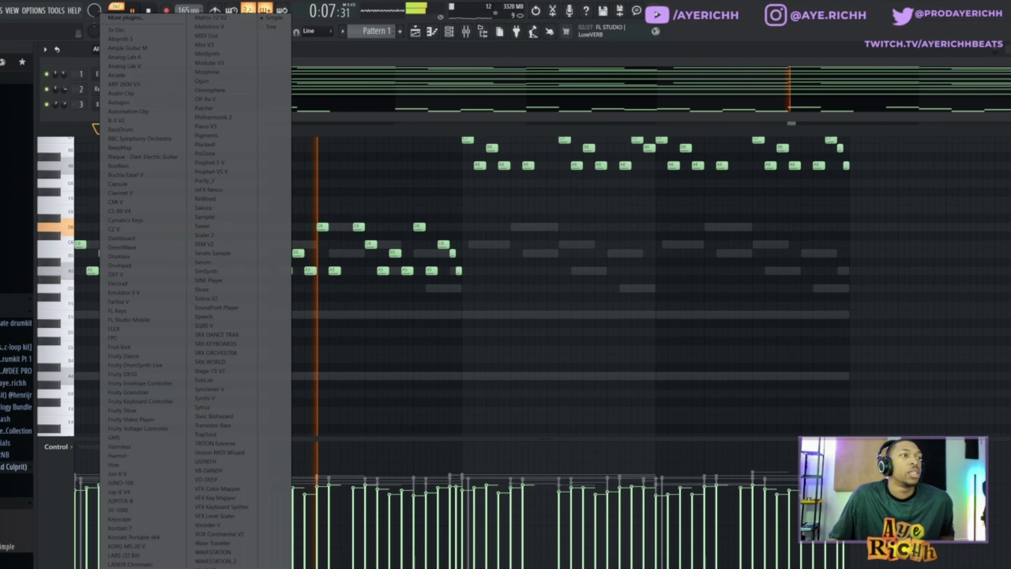
left_click(211, 567)
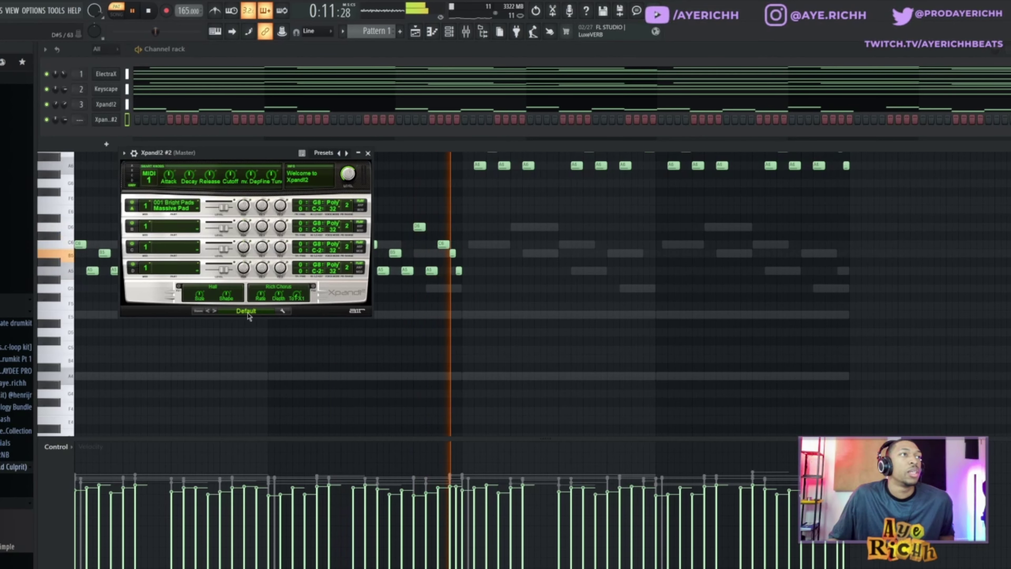
- Load preset 49 from the 24 Synth Basses category in the second Xpand!2, close the plugin and stop playback
left_click(247, 311)
mouse_move(285, 417)
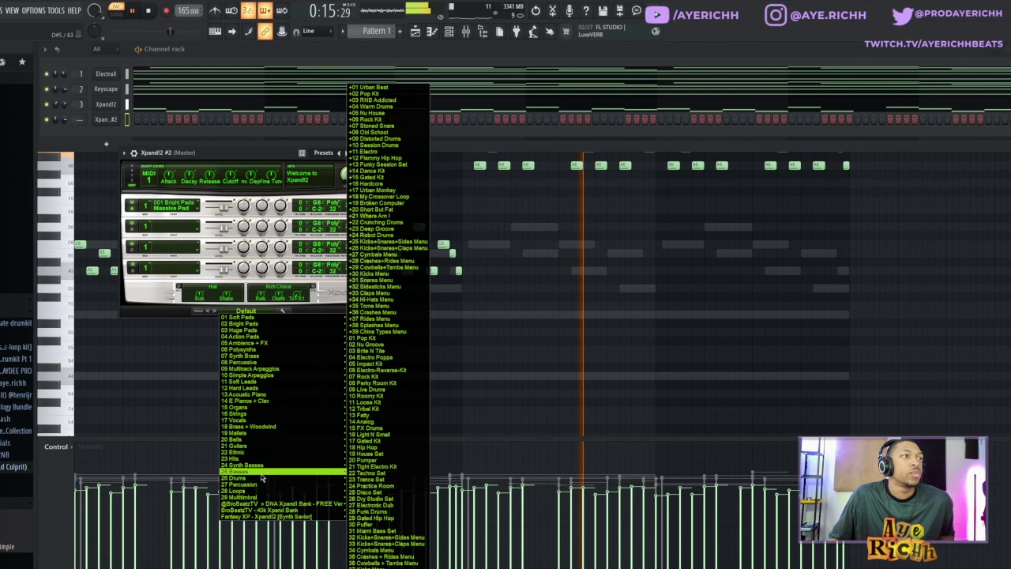
mouse_move(261, 465)
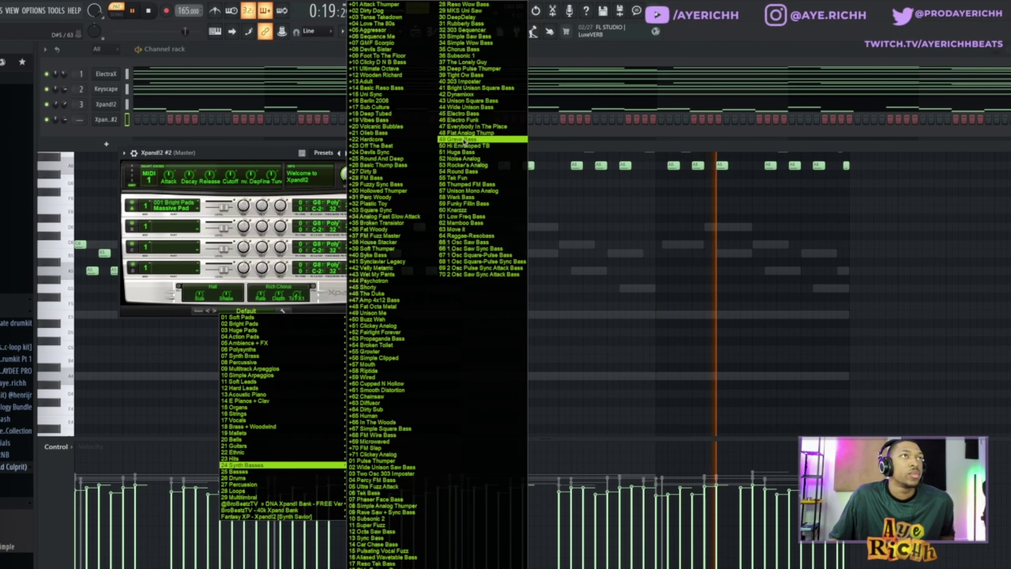
left_click(463, 139)
left_click(361, 153)
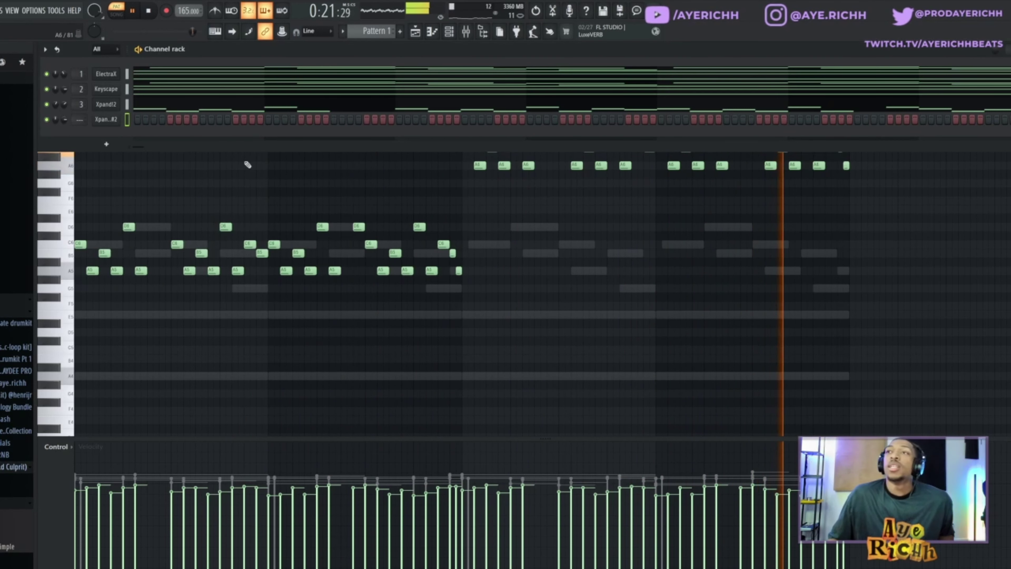
key("space")
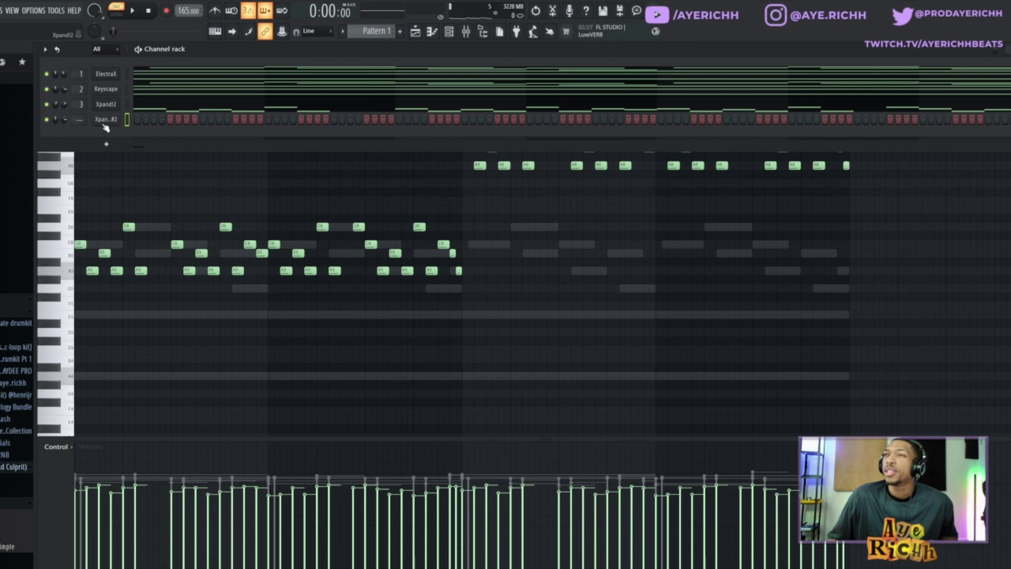
- Open the second Xpand!2 to show the 49 Grave Bass preset and its preset category list, and close the plugin
left_click(105, 119)
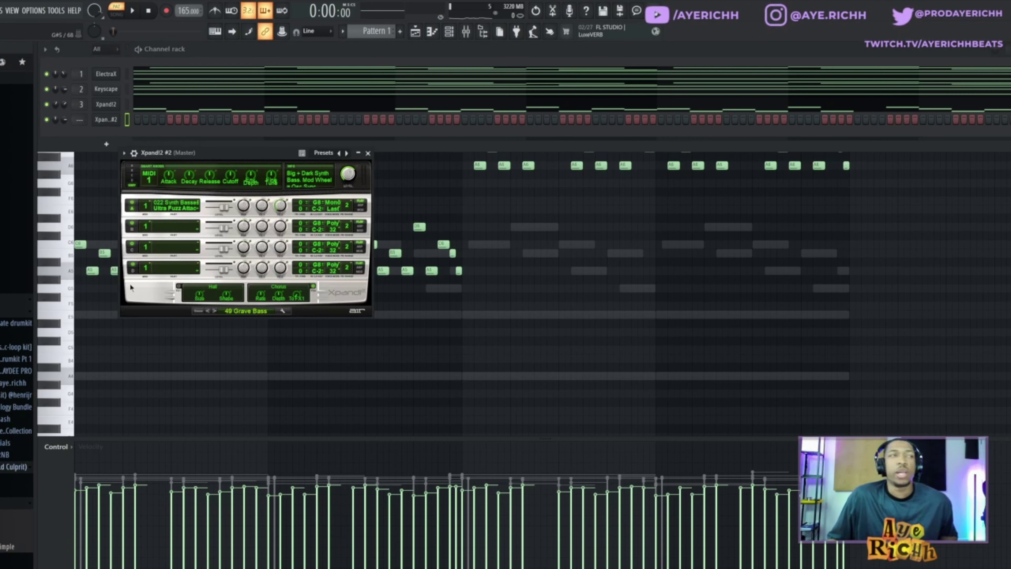
left_click(241, 313)
mouse_move(247, 464)
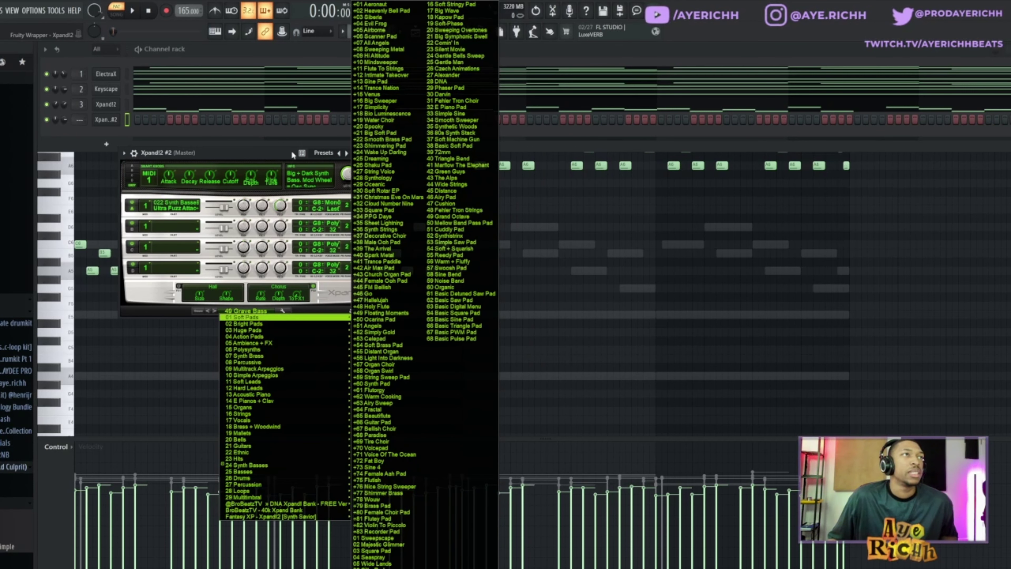
left_click_drag(309, 156, 304, 156)
left_click(246, 311)
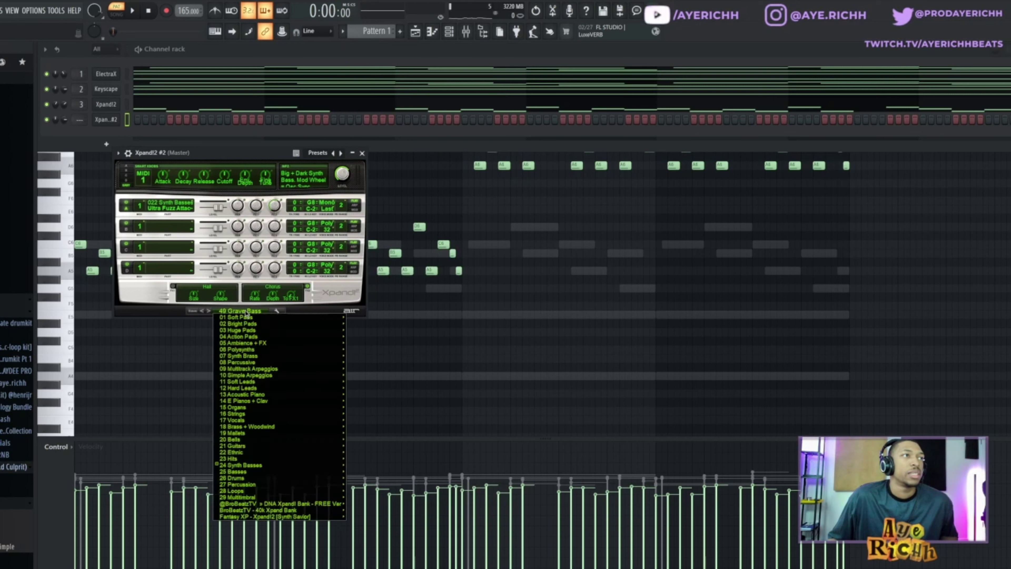
left_click(249, 314)
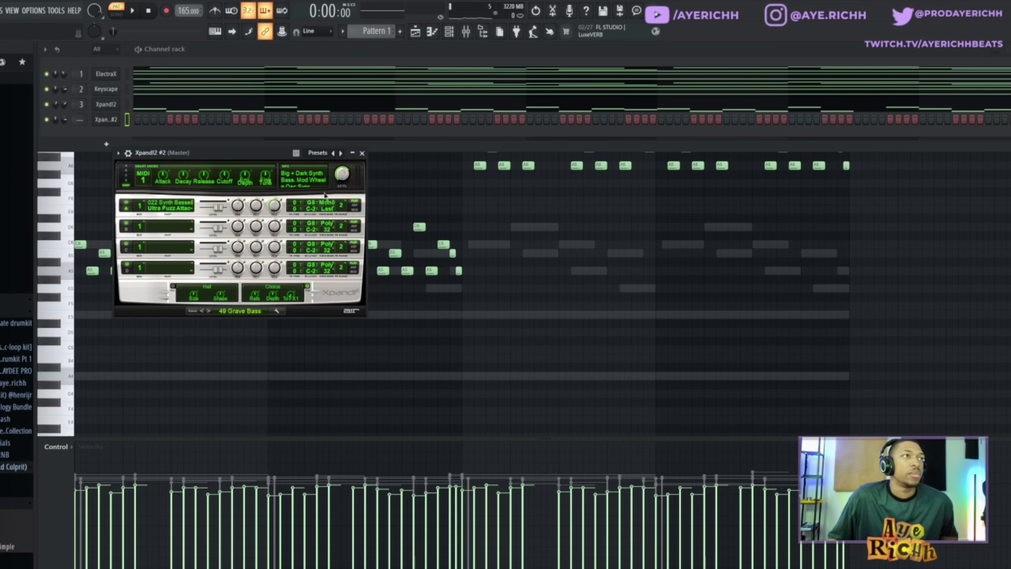
left_click(356, 156)
- In the second Xpand!2's piano roll, draw an A note from bar 1, lower it an octave to A3 and make it three bars long
right_click(113, 119)
left_click(135, 119)
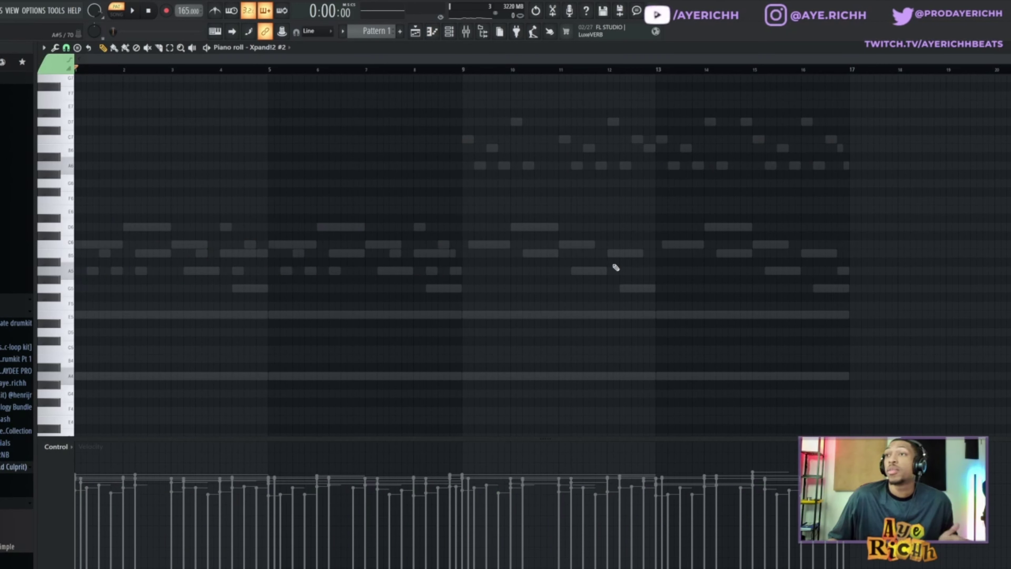
left_click(61, 380)
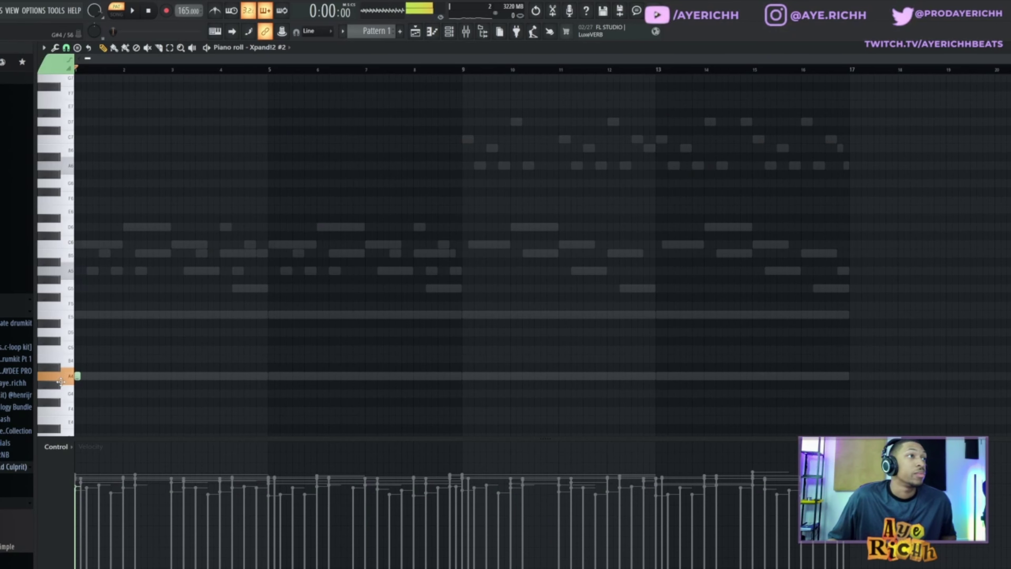
left_click_drag(80, 377, 260, 382)
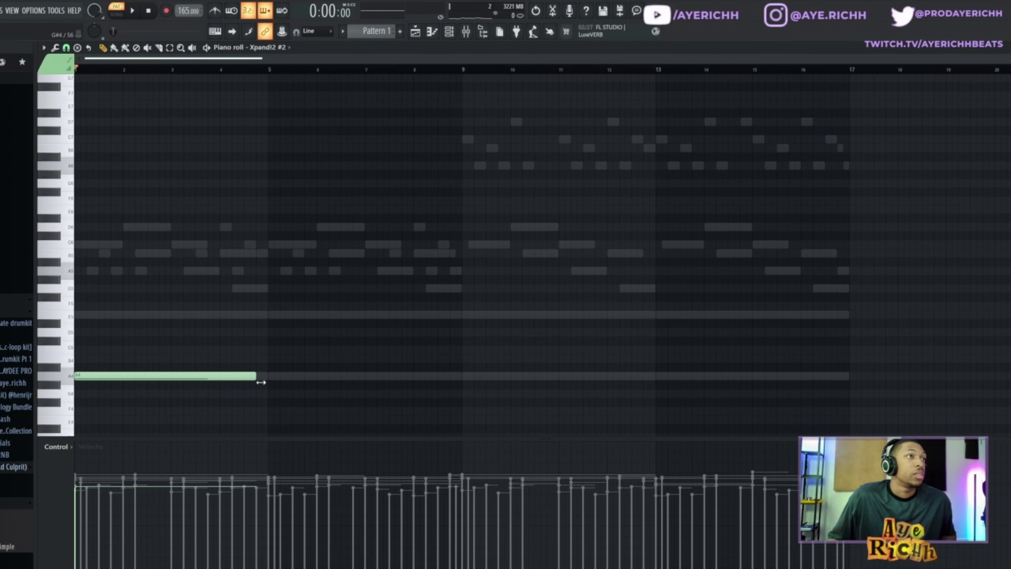
scroll(276, 378, "down", 5)
key("ctrl+a")
key("ctrl+Down")
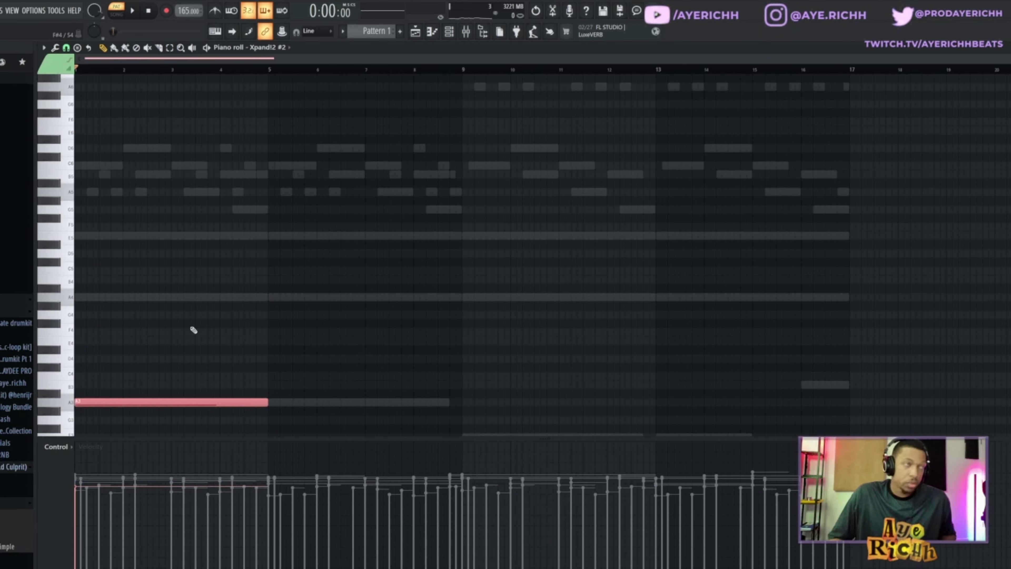
key("space")
key("ctrl+d")
left_click_drag(265, 403, 216, 410)
- Fill bar 4 with a descending run of one-beat A4, F4 and E4 notes half a beat apart, ending on a two-beat B3
left_click(222, 297)
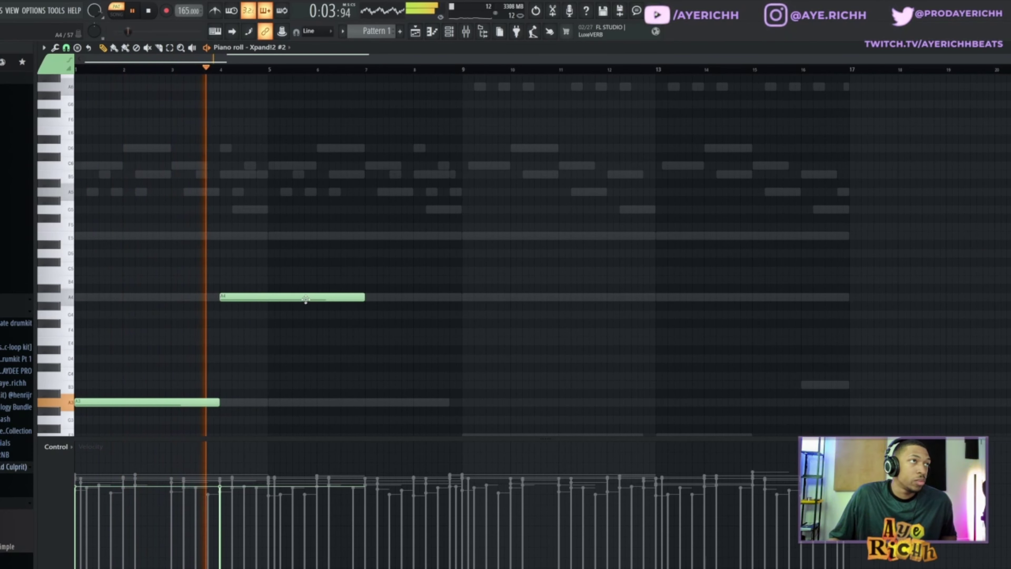
left_click_drag(360, 296, 232, 298)
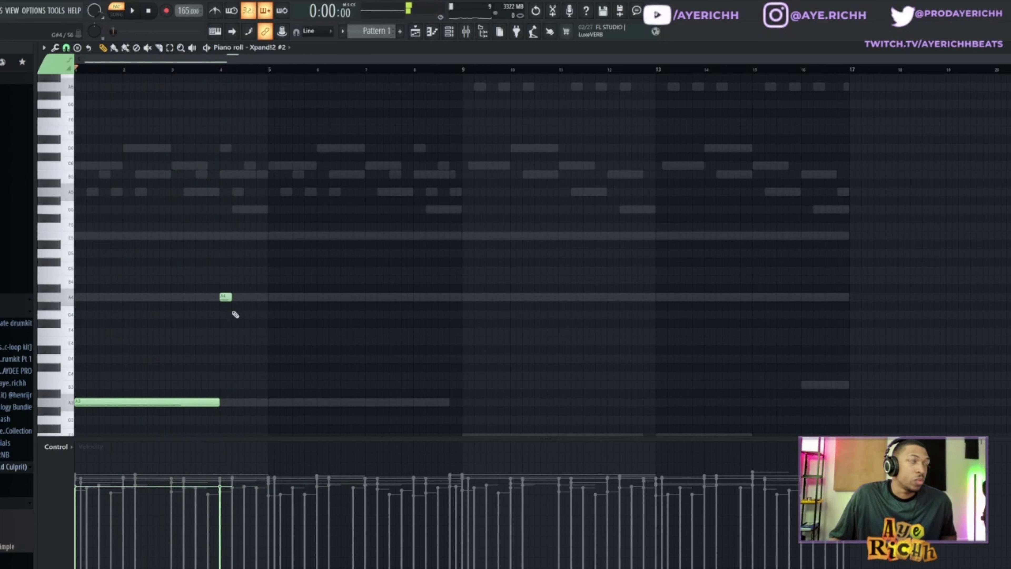
left_click(232, 332)
left_click(238, 349)
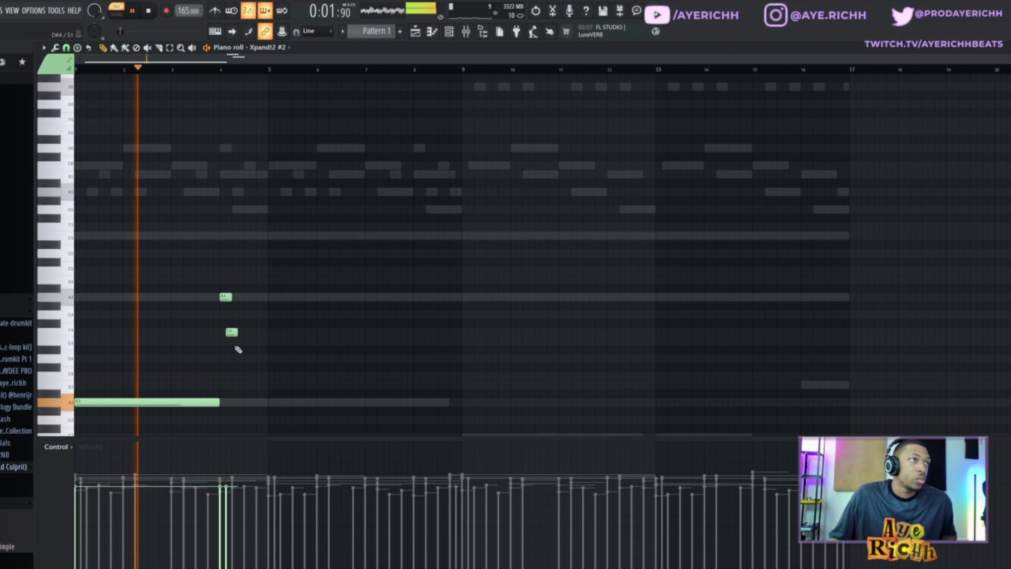
left_click_drag(238, 349, 238, 341)
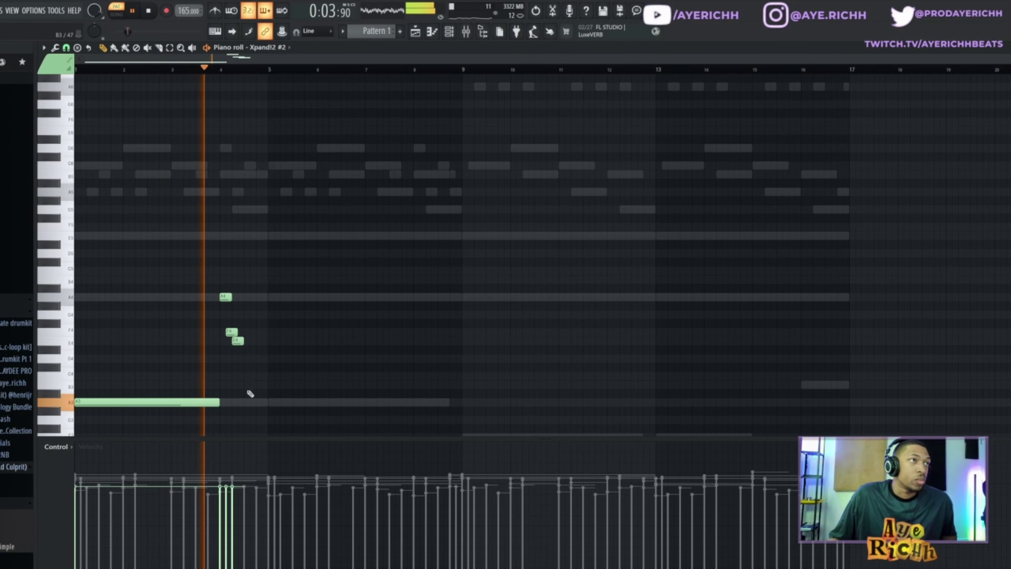
left_click(245, 401)
mouse_move(255, 402)
left_mouse_down()
mouse_move(268, 403)
mouse_move(256, 360)
mouse_move(257, 384)
left_mouse_up()
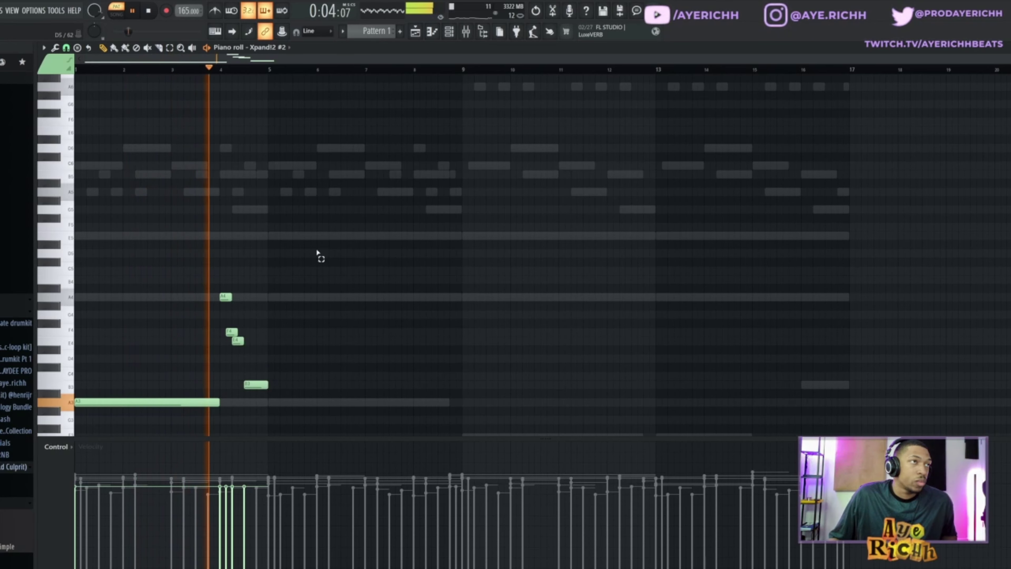
- Duplicate the bass notes of bars 1 to 4 into bars 5 to 8, and delete the copied A4, F4 and E4 notes in bar 8
left_click_drag(318, 249, 190, 445)
key("ctrl+b")
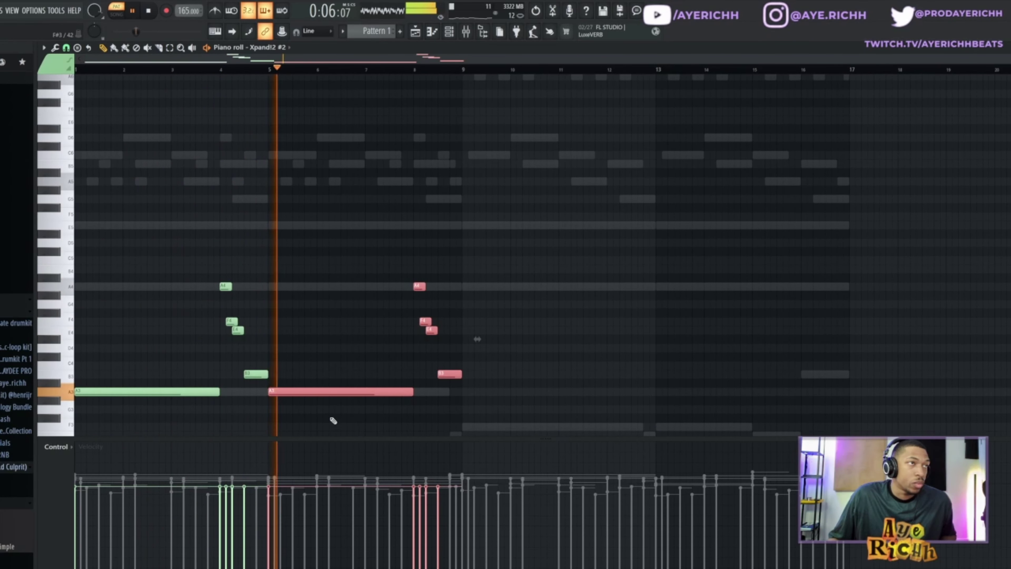
key("ctrl+d")
right_click(419, 286)
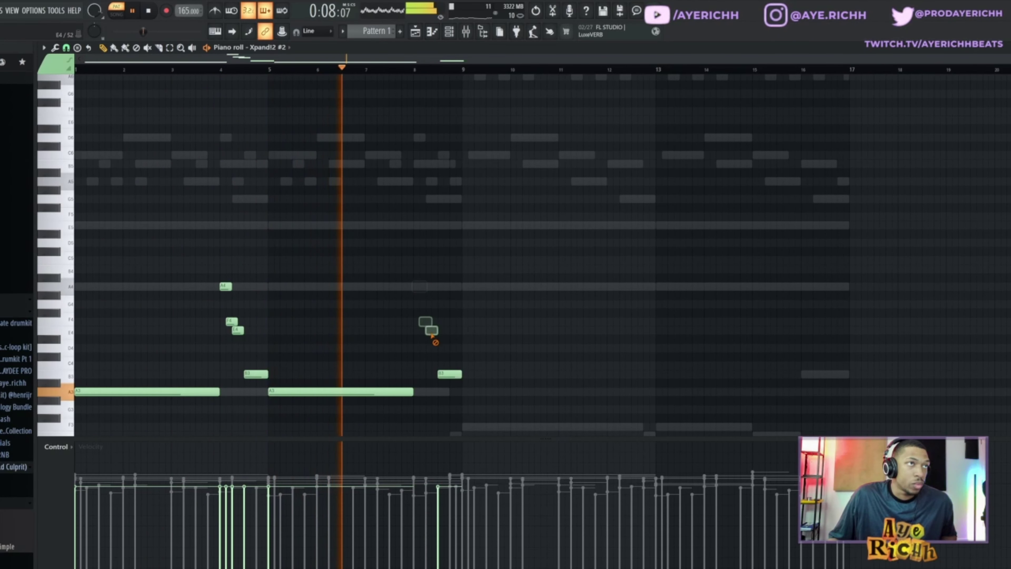
right_click(425, 321)
right_click(432, 329)
- Lower the last two-beat note of bar 8 to E3 and extend the preceding A3 note to meet it
left_click_drag(450, 374, 451, 425)
left_click_drag(414, 379, 435, 381)
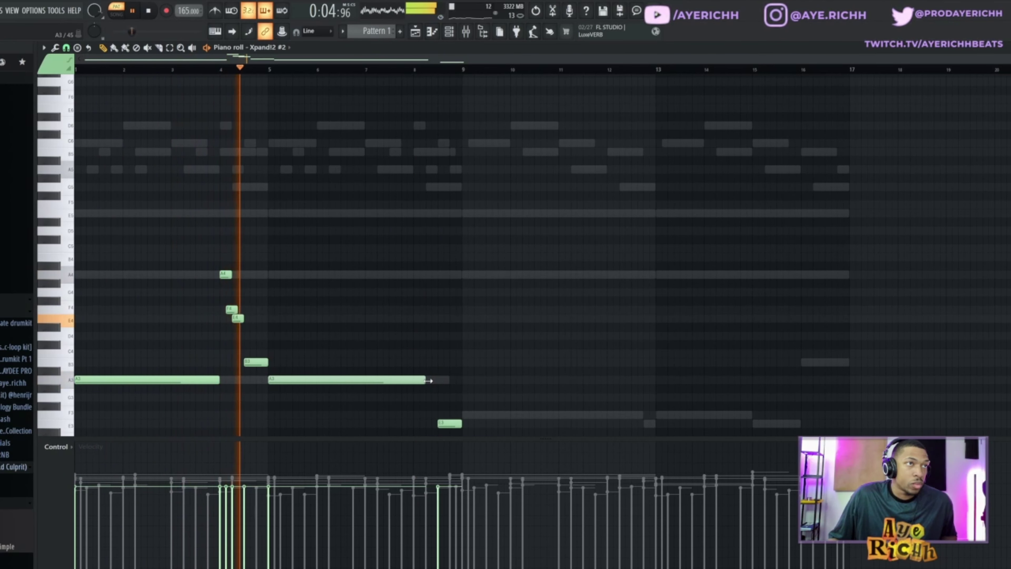
left_click_drag(433, 380, 438, 380)
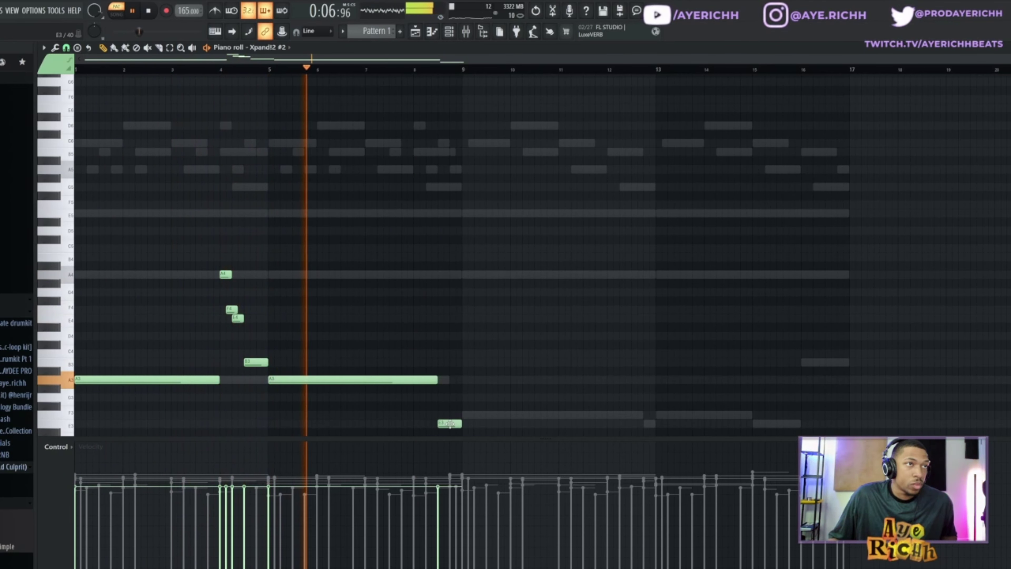
- Reduce the E3 note to the last beat of bar 8, put a one-beat B3 before it, and stop playback
left_click_drag(443, 423, 455, 423)
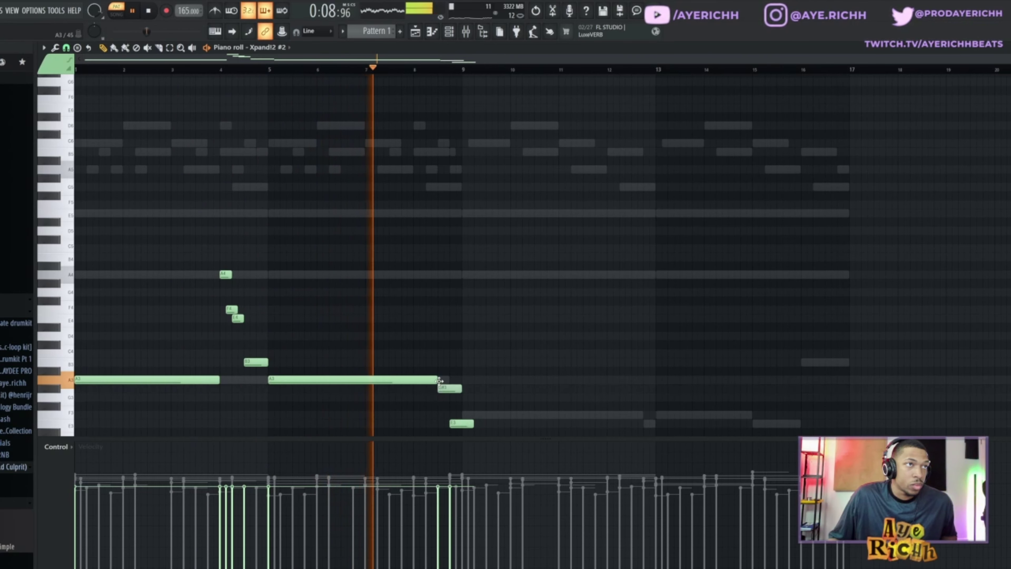
left_click(442, 361)
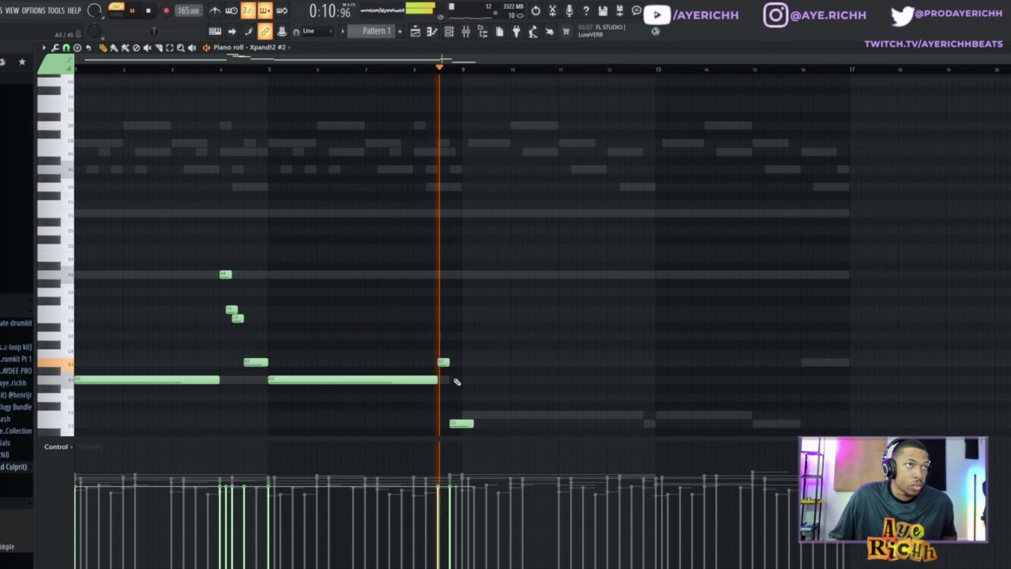
left_click_drag(473, 423, 462, 425)
key("space")
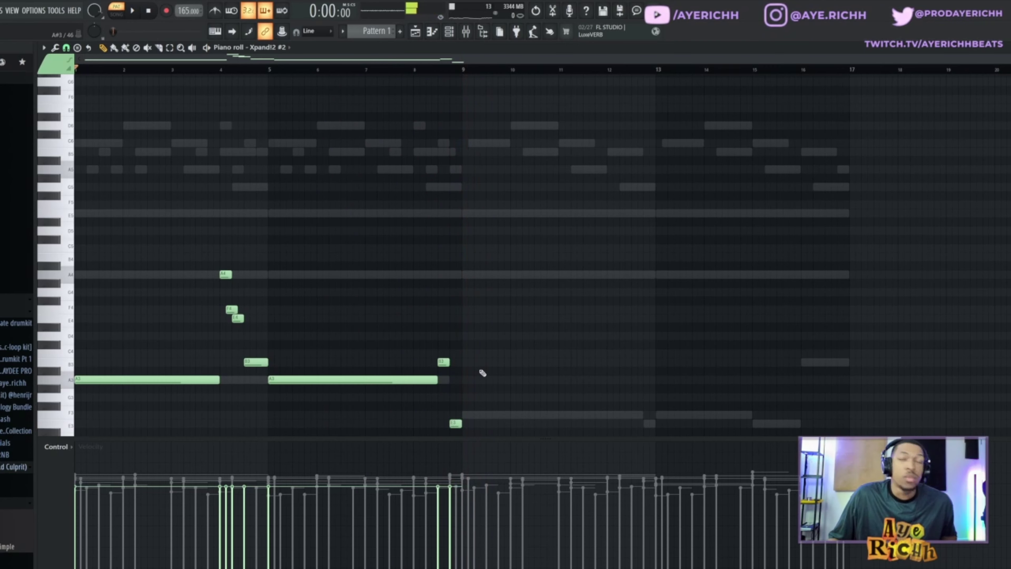
- Examine the E3 and B3 notes that close bar 8 up close, selecting each in turn
scroll(490, 362, "down", 2)
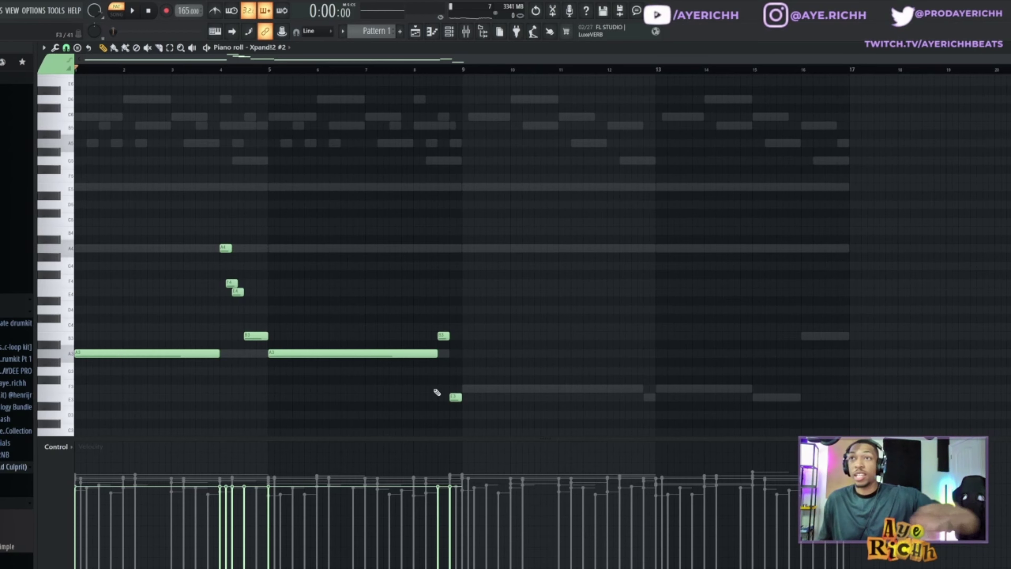
scroll(412, 403, "up", 4)
scroll(505, 388, "down", 3)
left_click_drag(470, 287, 623, 306)
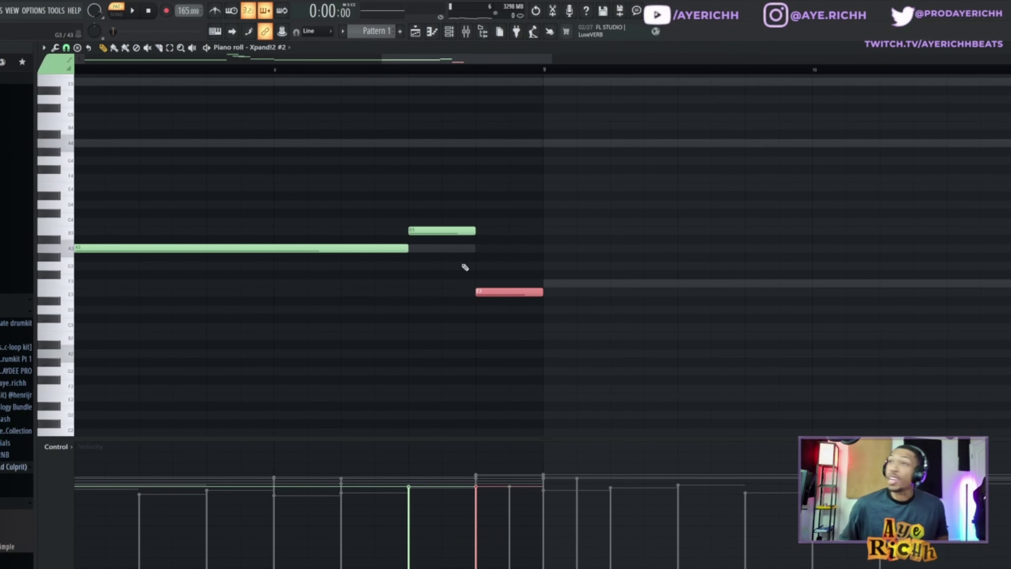
left_click_drag(446, 202, 409, 244)
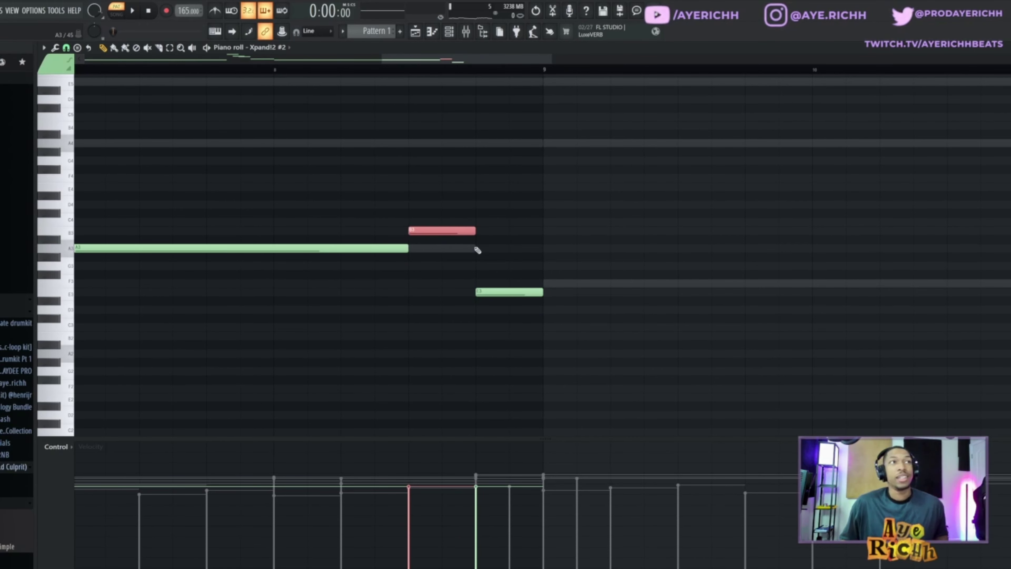
scroll(466, 311, "down", 5)
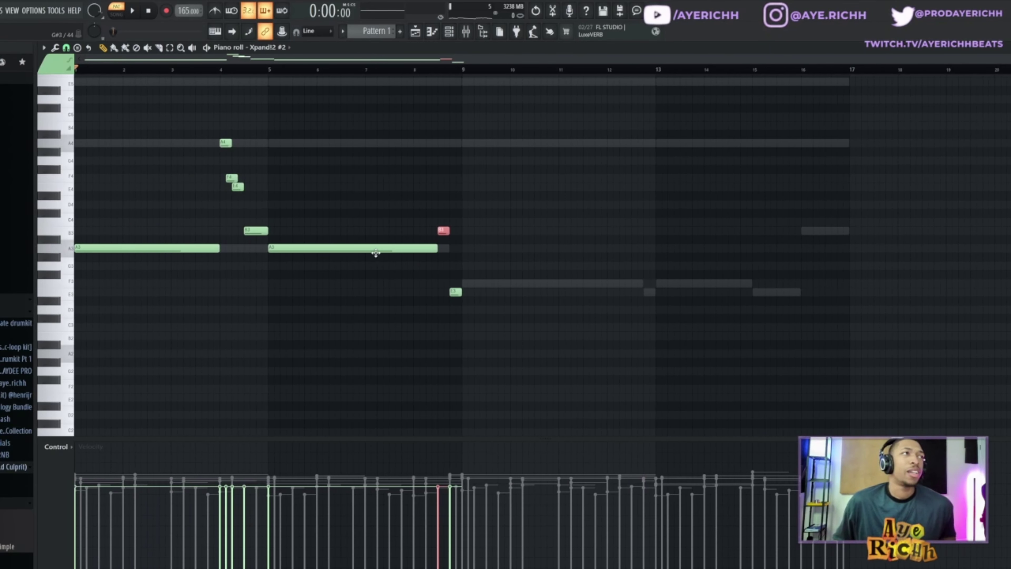
- During playback, add an F3 bass note from bar 9 through beat 3 of bar 12, followed by a one-beat E3
key("space")
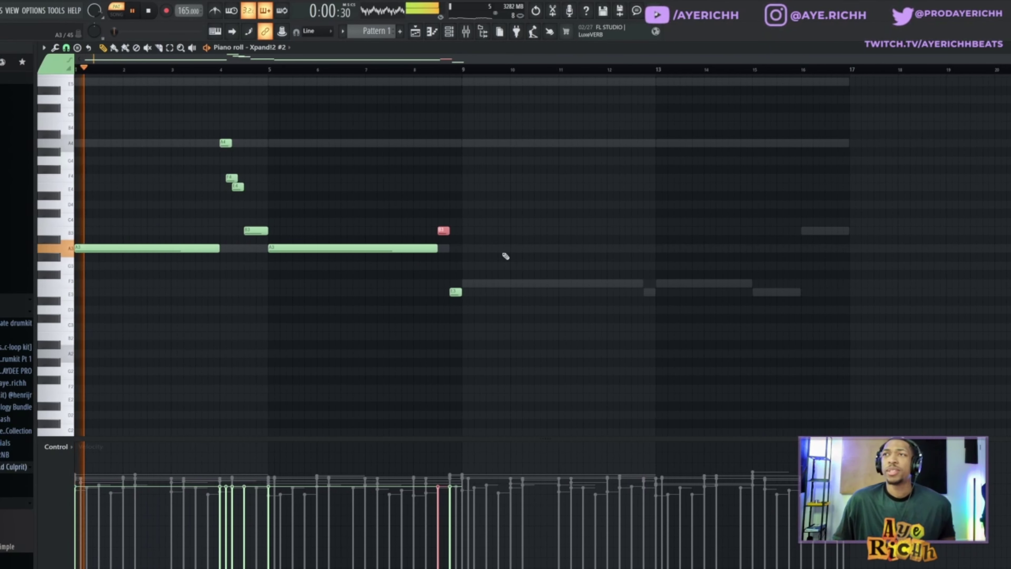
left_click(464, 284)
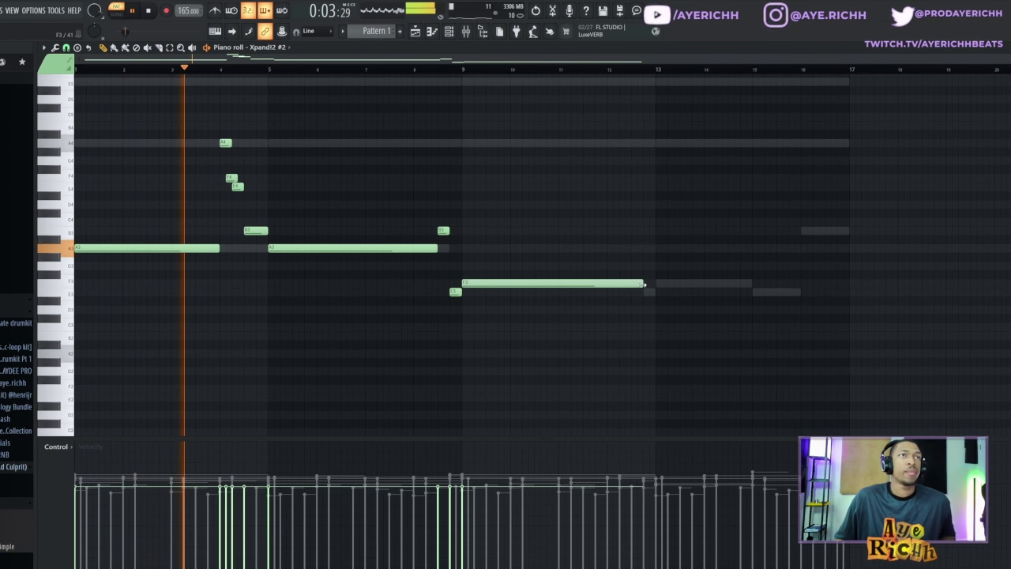
left_click(644, 292)
left_click_drag(823, 292, 655, 303)
- Add a two-bar F3 at bar 13, a one-bar E3 at bar 15 and a one-bar B3 at bar 16, listen through and stop playback
left_click(666, 283)
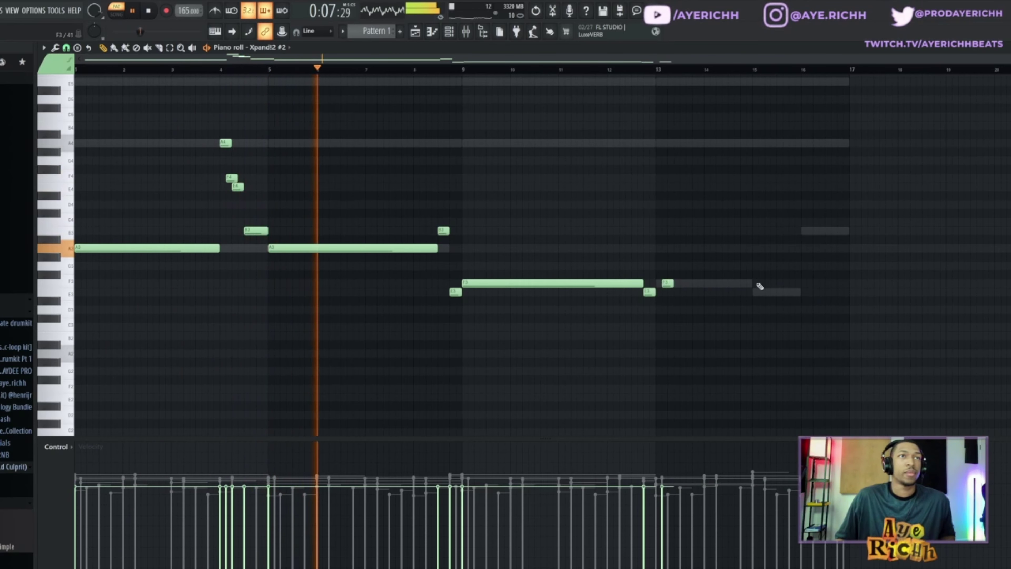
left_click_drag(672, 283, 751, 284)
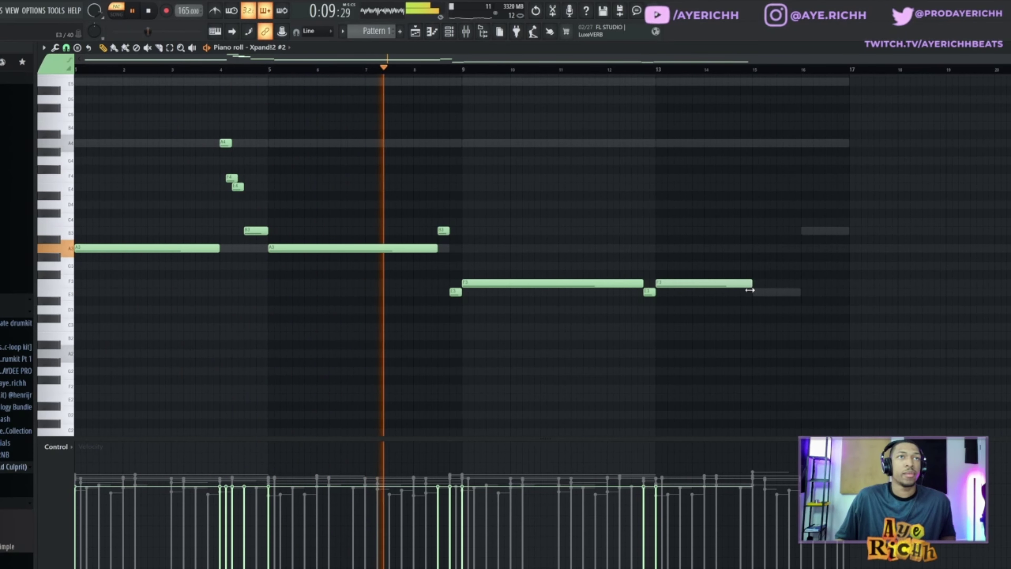
left_click(755, 292)
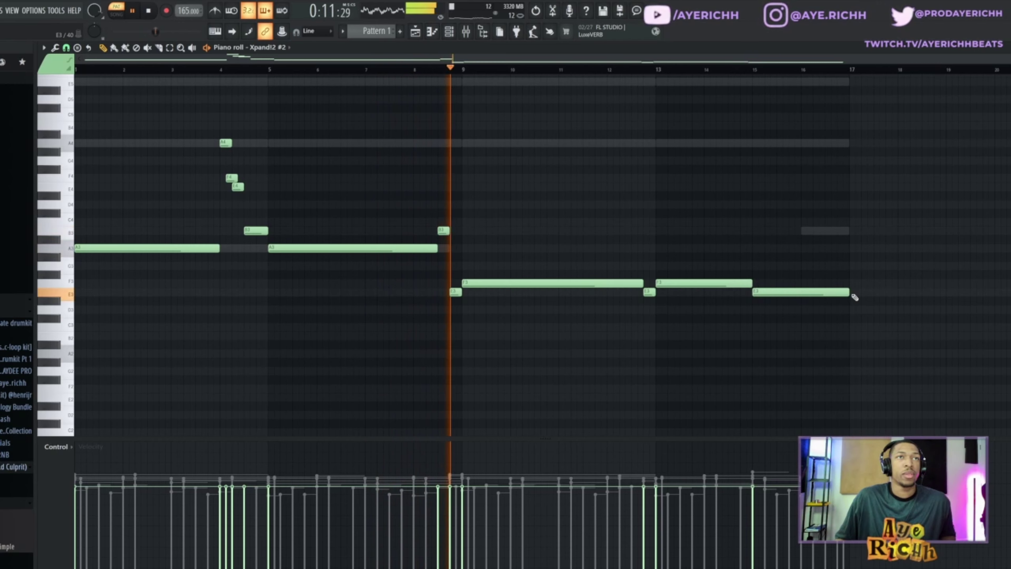
left_click_drag(848, 294, 800, 295)
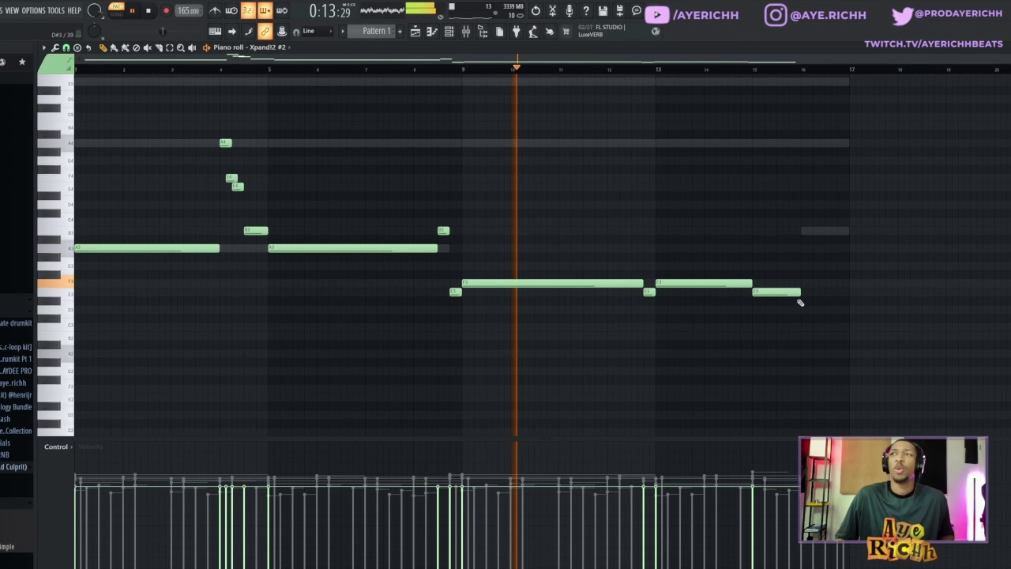
left_click(804, 231)
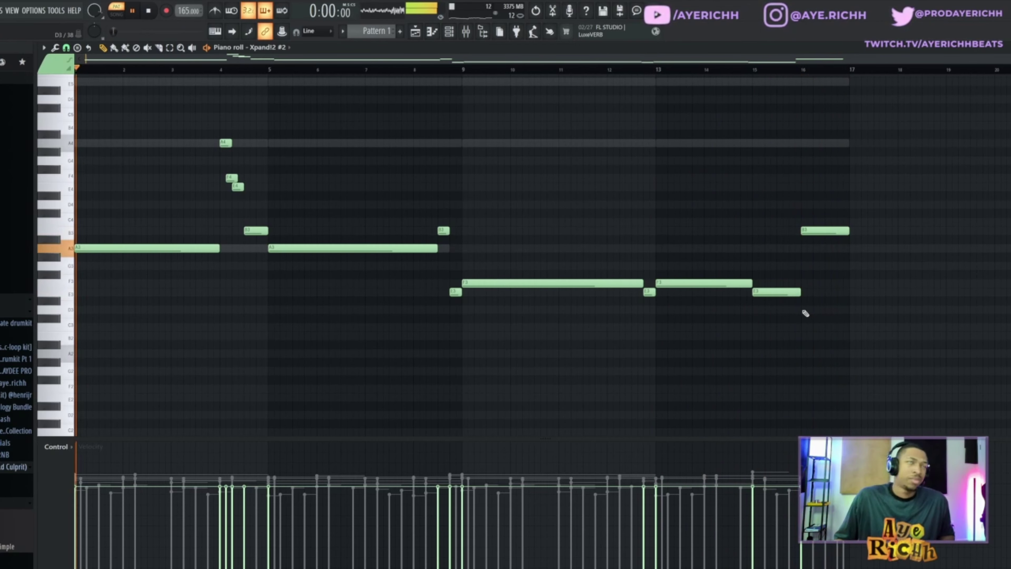
key("space")
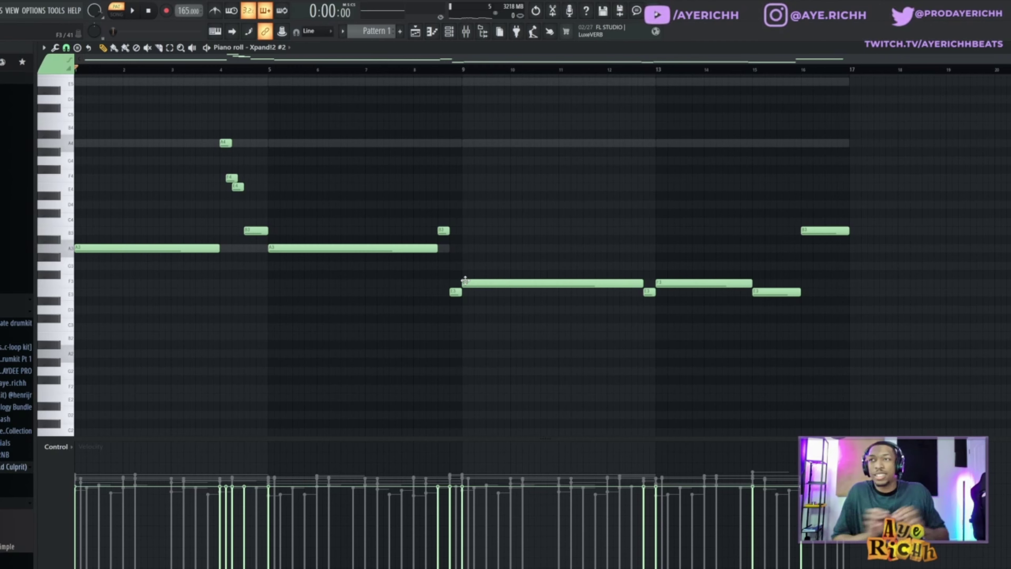
- Load Fruity parametric EQ 2 into the first effect slot of the ElectraX mixer track
left_click(457, 33)
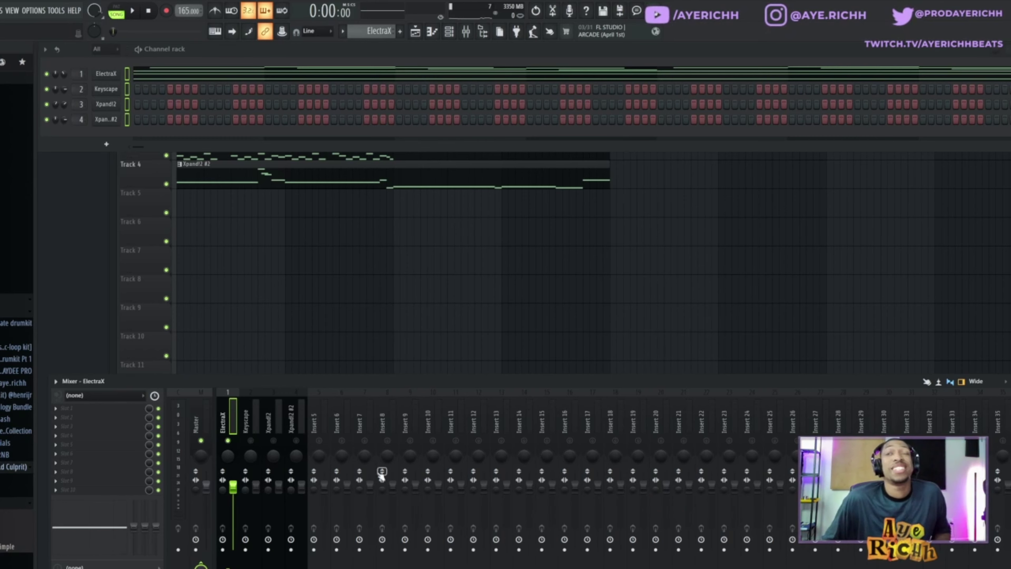
left_click(82, 409)
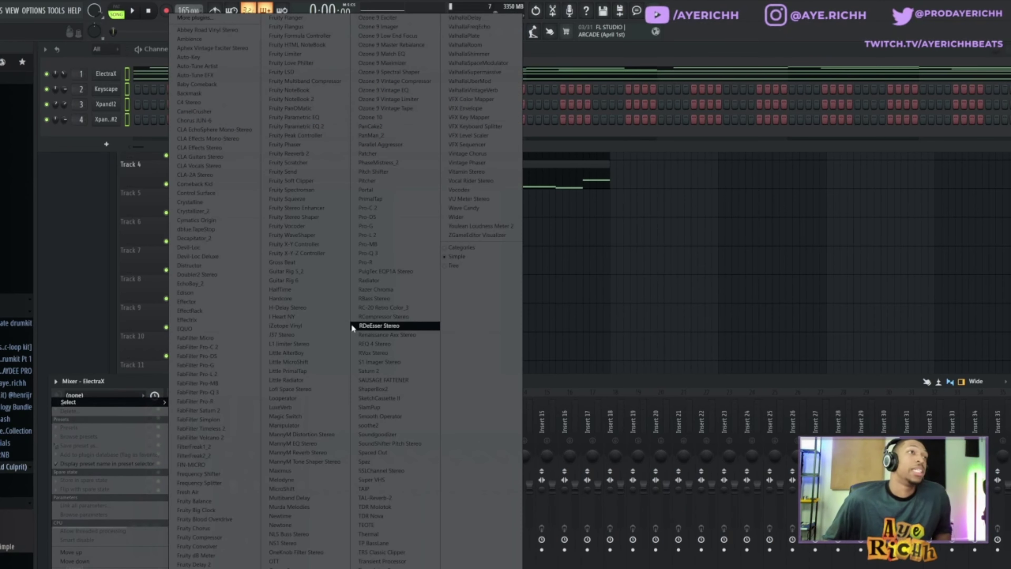
left_click(339, 126)
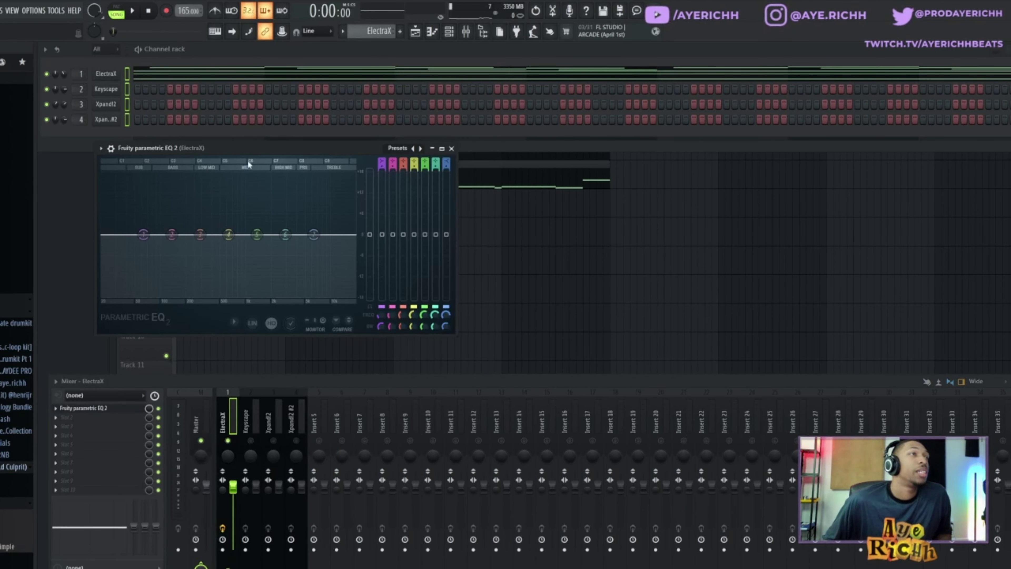
- Start playback and move the parametric EQ down to the fourth effect slot of the ElectraX mixer track
left_click_drag(267, 150, 468, 213)
key("space")
scroll(101, 409, "down", 2)
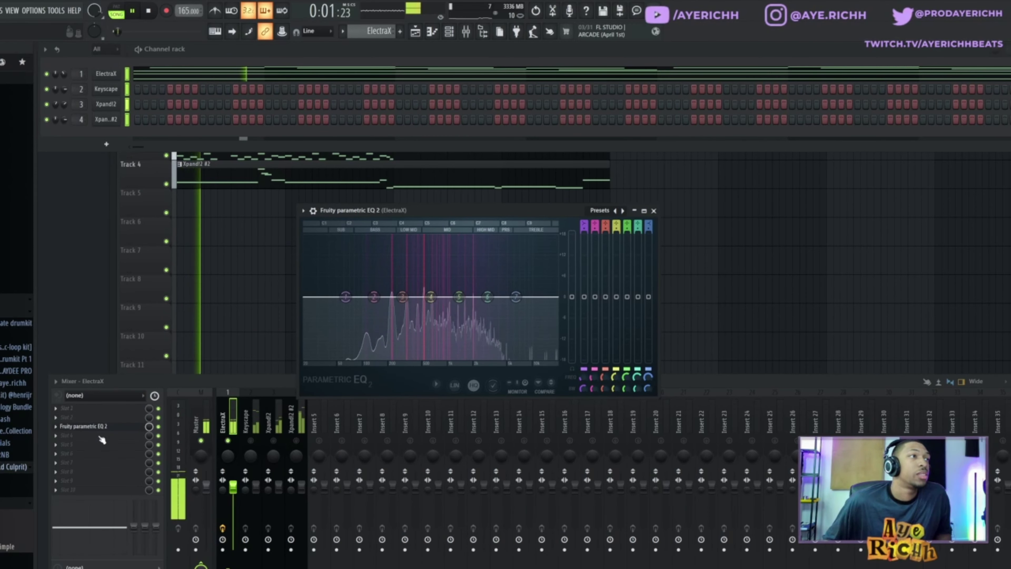
scroll(102, 439, "down", 1)
- Change EQ band 1 to High pass and raise its cutoff into the low mids to remove ElectraX's low end
right_click(345, 297)
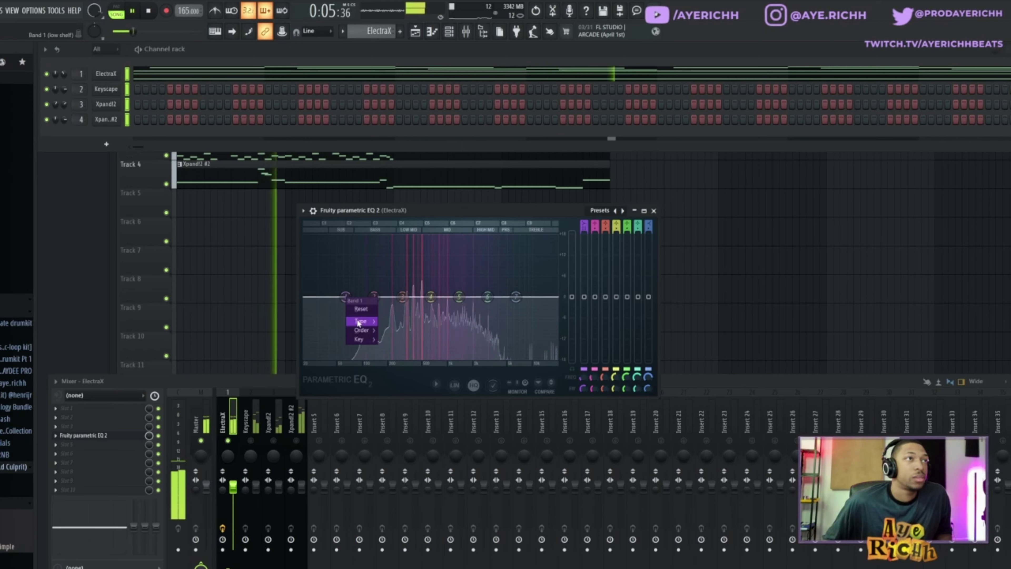
mouse_move(358, 322)
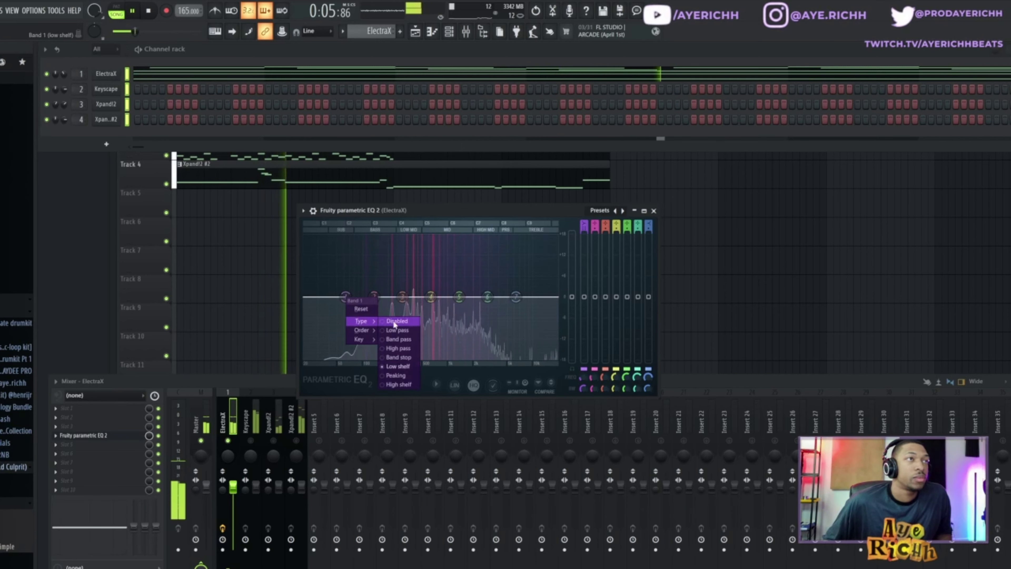
left_click(398, 349)
left_click_drag(344, 297, 402, 299)
key("space")
key("space")
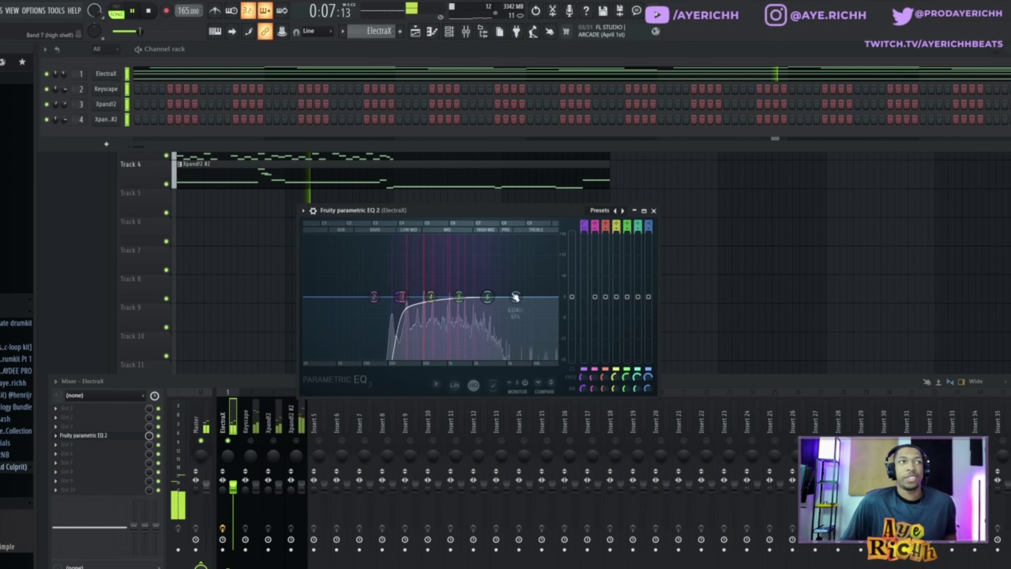
- Cut ElectraX's treble with the band 7 high shelf and add a slight band 5 boost around the lower mids
left_click_drag(515, 297, 521, 335)
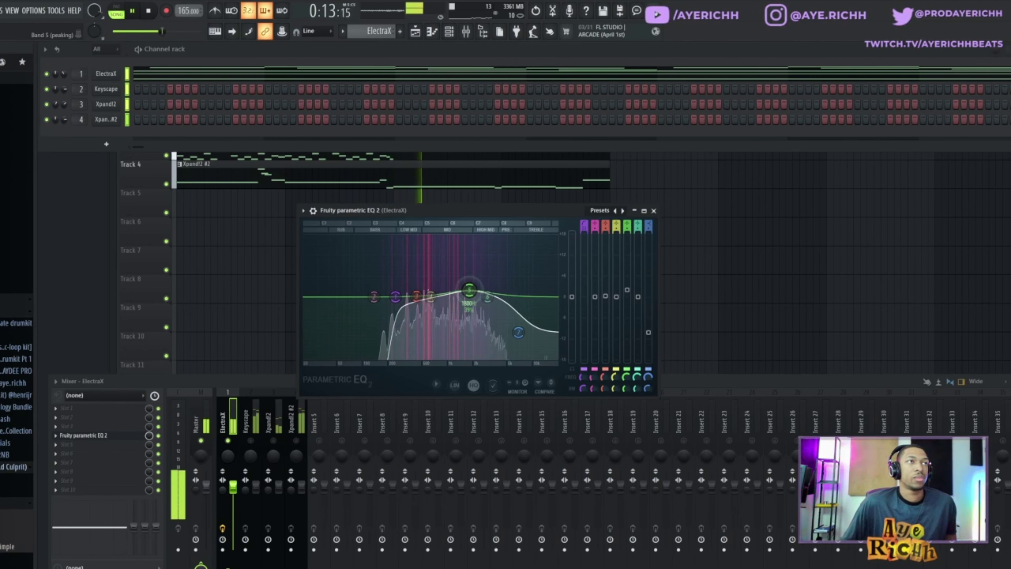
left_click_drag(491, 284, 434, 289)
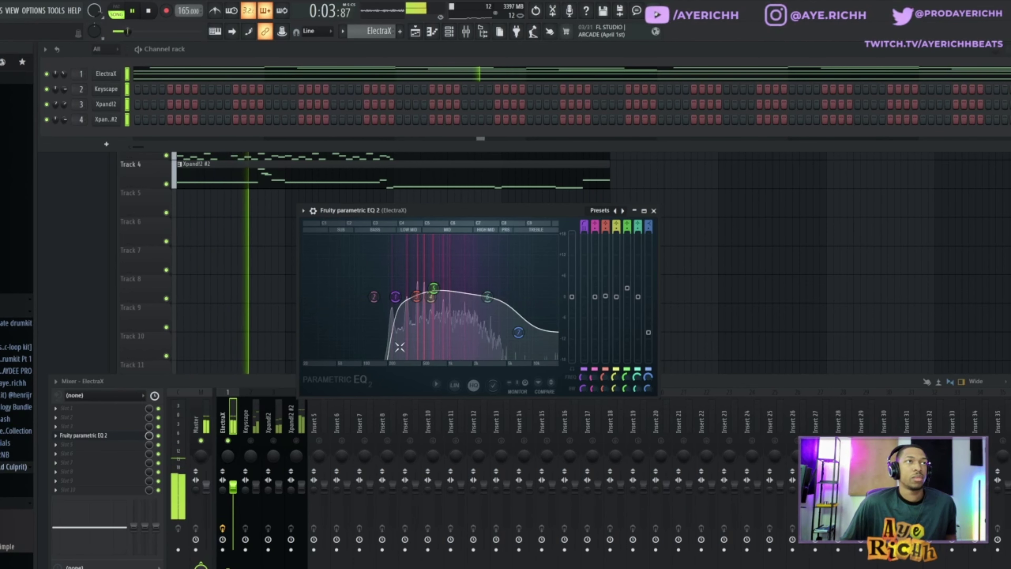
- Load ShaperBox2 into ElectraX's first effect slot with the Volume Sidechain shaper, apply the third sidechain curve, adjust its mix and close both effect windows
left_click(88, 416)
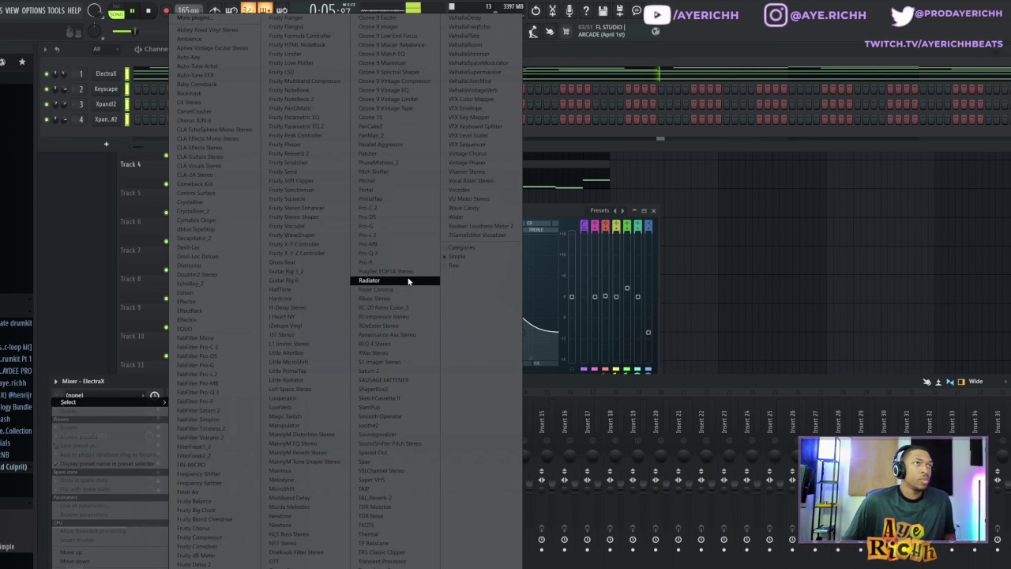
left_click(397, 389)
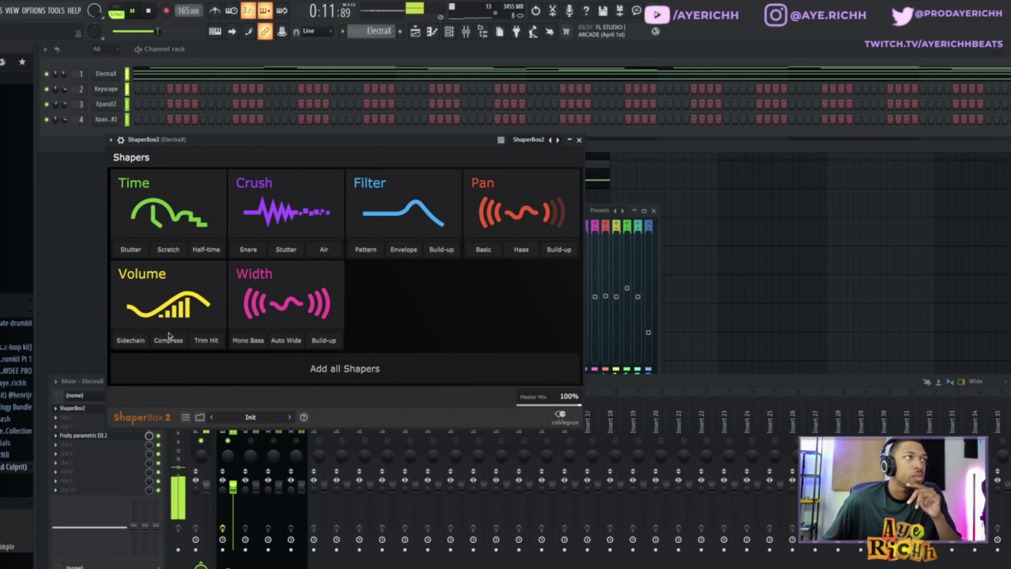
left_click(130, 340)
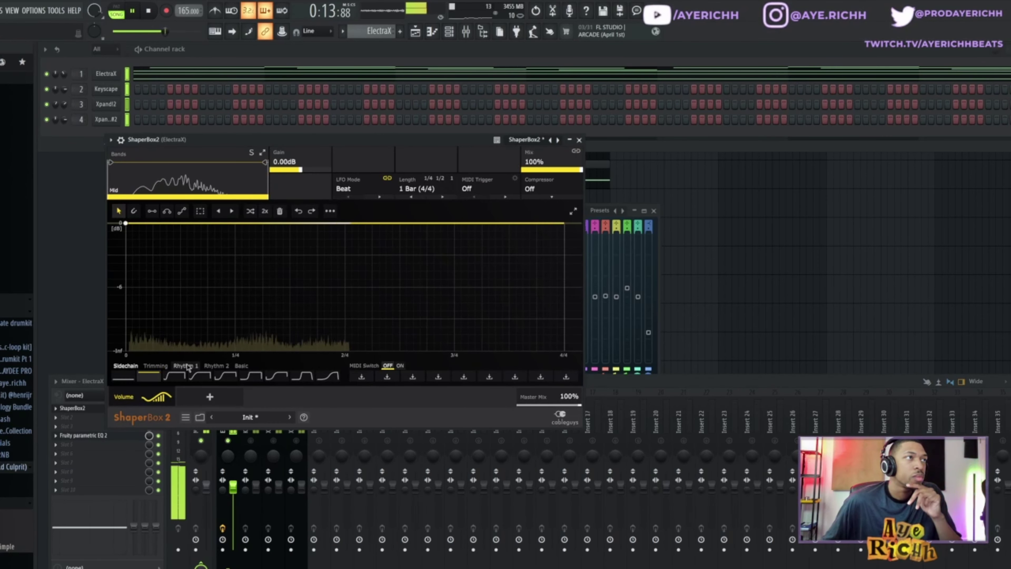
left_click(174, 376)
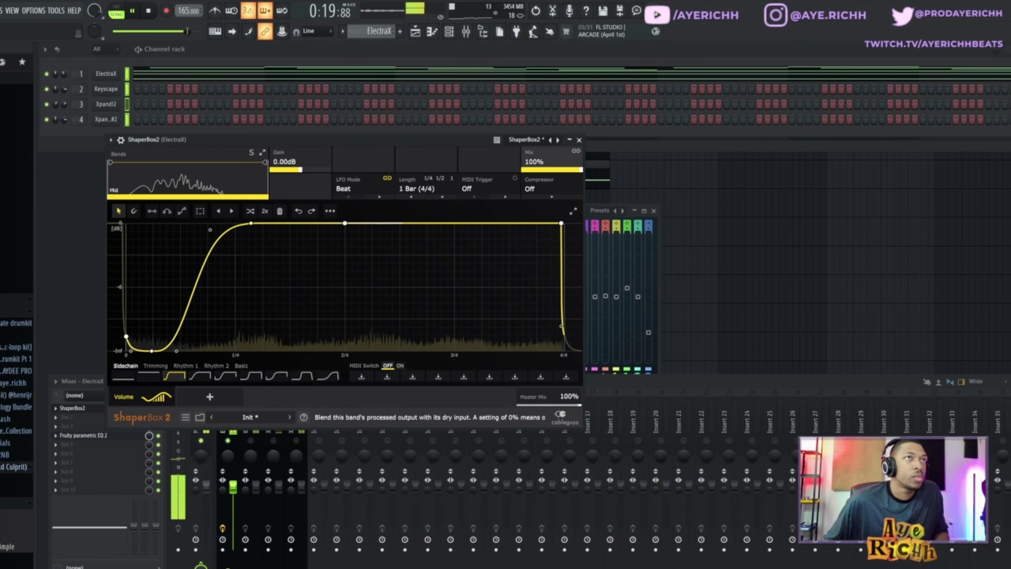
left_click_drag(570, 169, 567, 169)
left_click(578, 139)
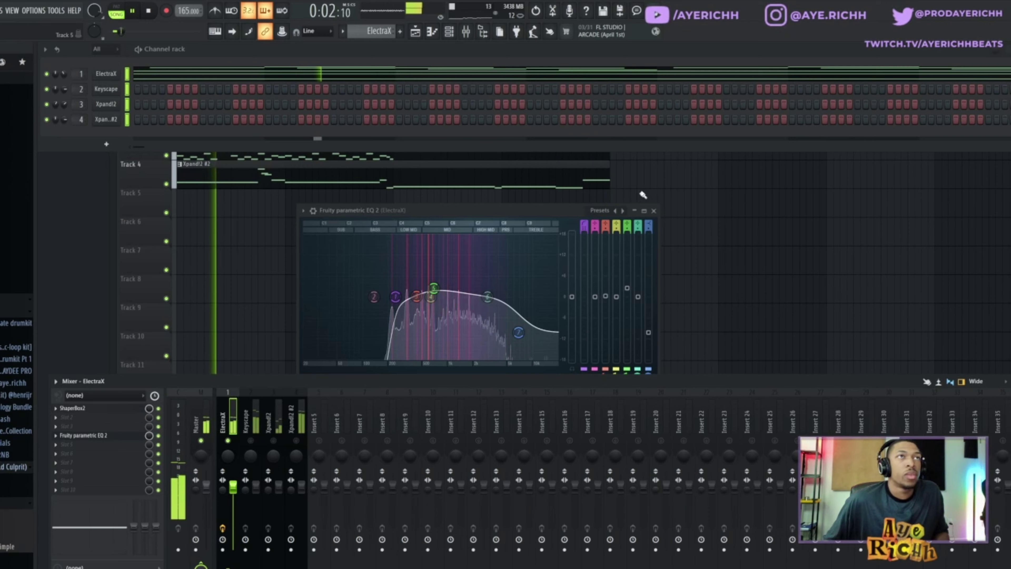
left_click(653, 210)
- Load ValhallaVintageVerb into the first effect slot of the Keyscape mixer track, with mix at 25.9% and predelay at 1.96 ms
left_click(251, 443)
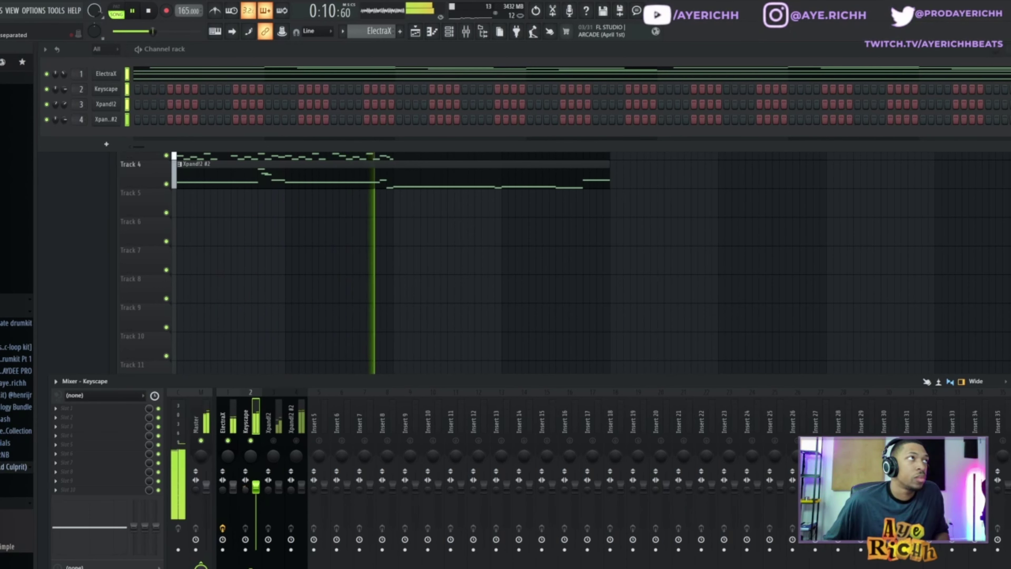
left_click(70, 410)
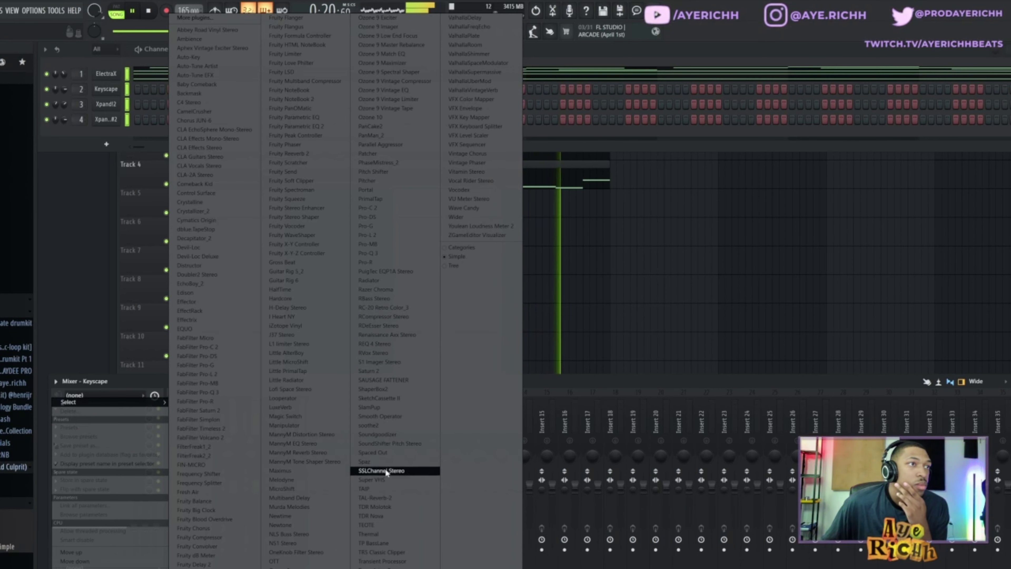
left_click(487, 92)
left_click_drag(153, 237, 159, 296)
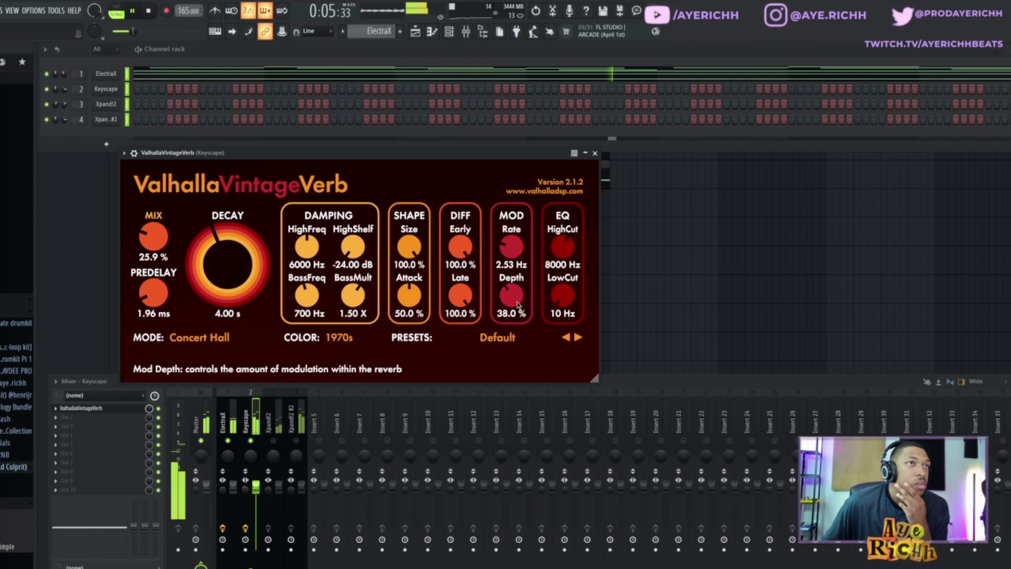
- Set the Keyscape reverb's low cut to 700 Hz, decay to 1.46 s and mix to 19.5%
left_click_drag(562, 295, 557, 272)
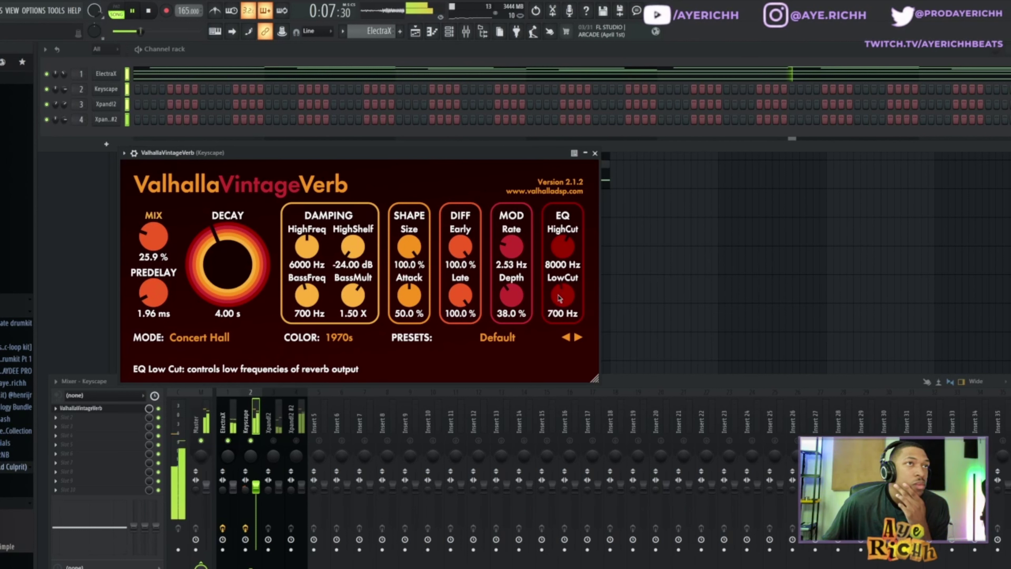
left_click_drag(150, 242, 149, 251)
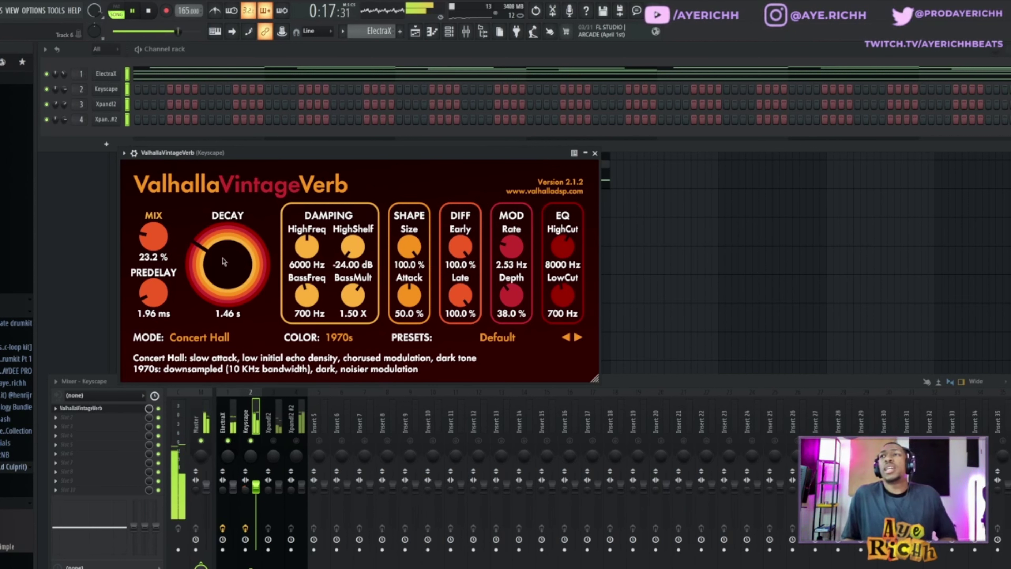
left_click_drag(146, 230, 146, 236)
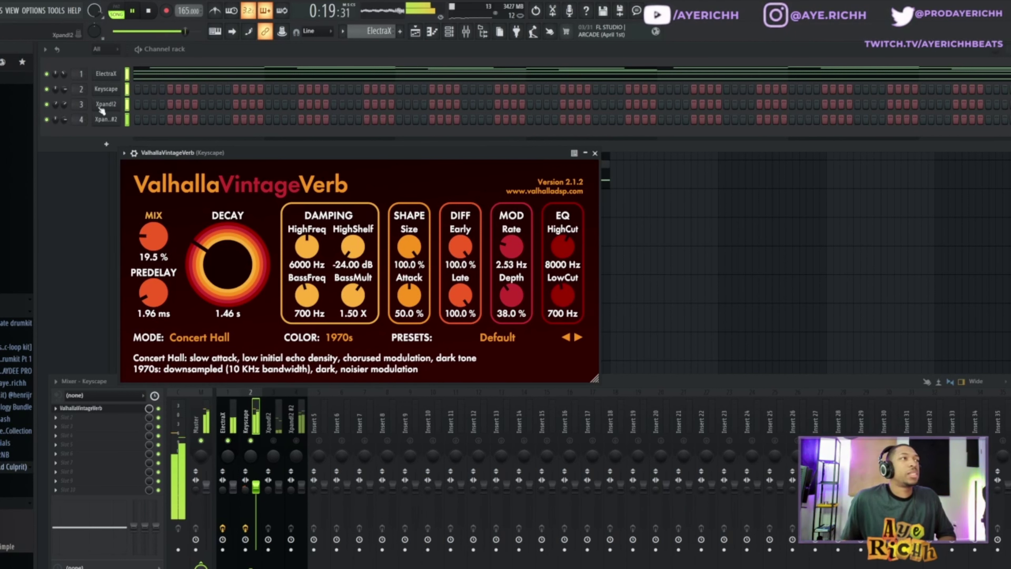
- Check the Keyscape instrument's settings, set its reverb's decay to 1.59 s and mix to 21.3%, and close the reverb
left_click(110, 91)
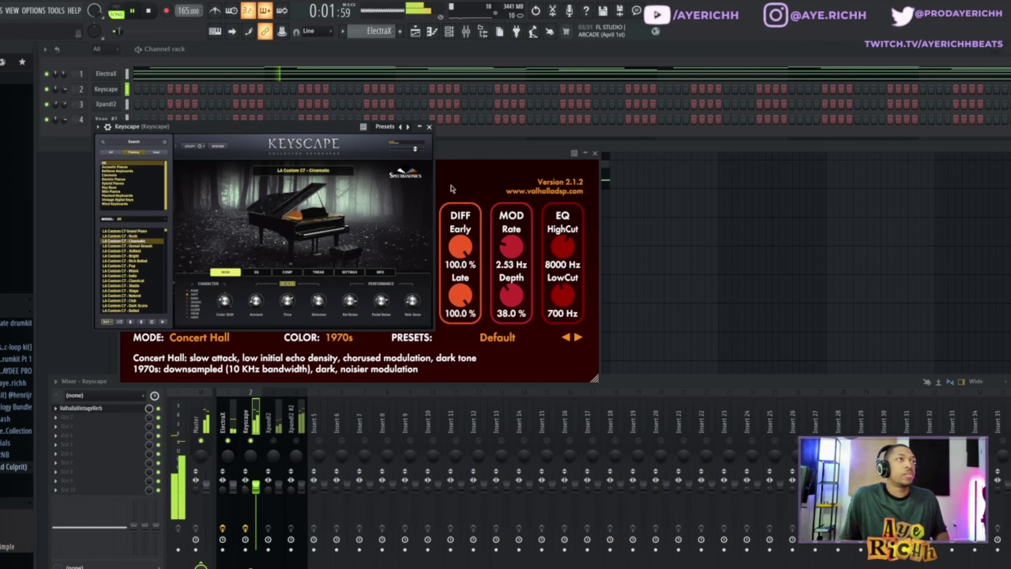
left_click(429, 127)
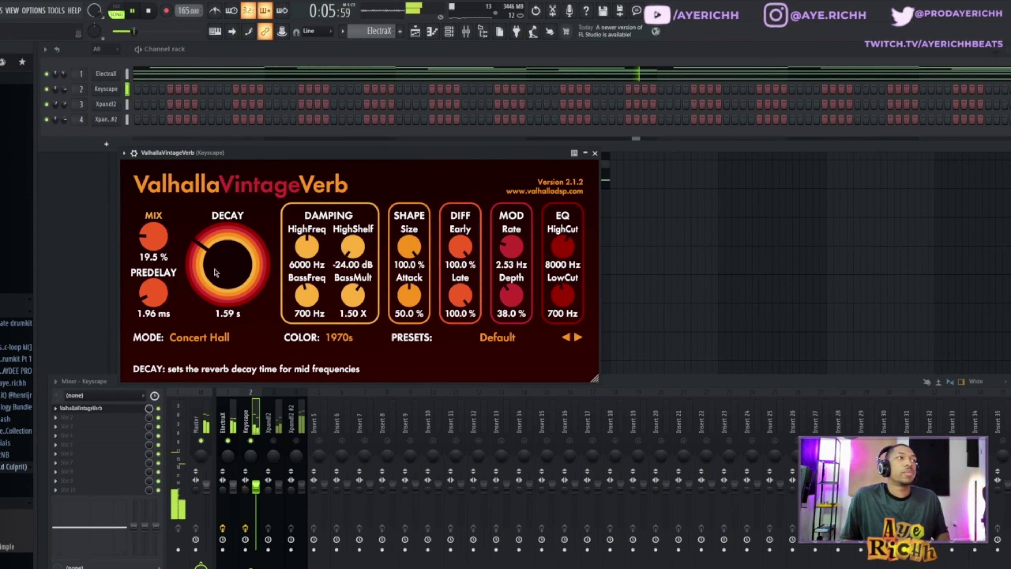
left_click_drag(154, 241, 154, 238)
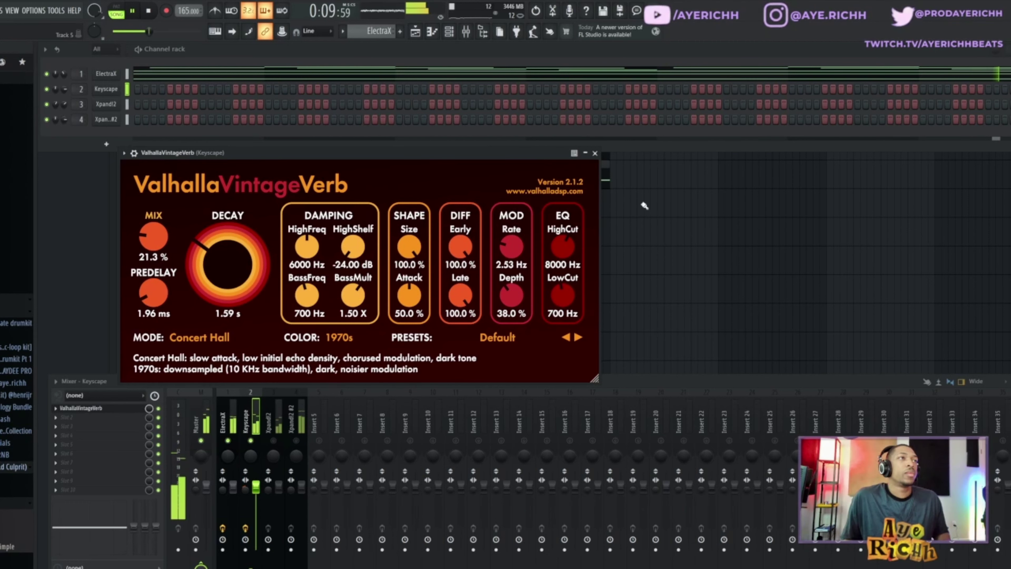
left_click(594, 153)
- Load Fruity Delay 3 into Keyscape's third effect slot, with a lower feedback level, the Ping pong delay model and Keep pitch enabled
left_click(92, 430)
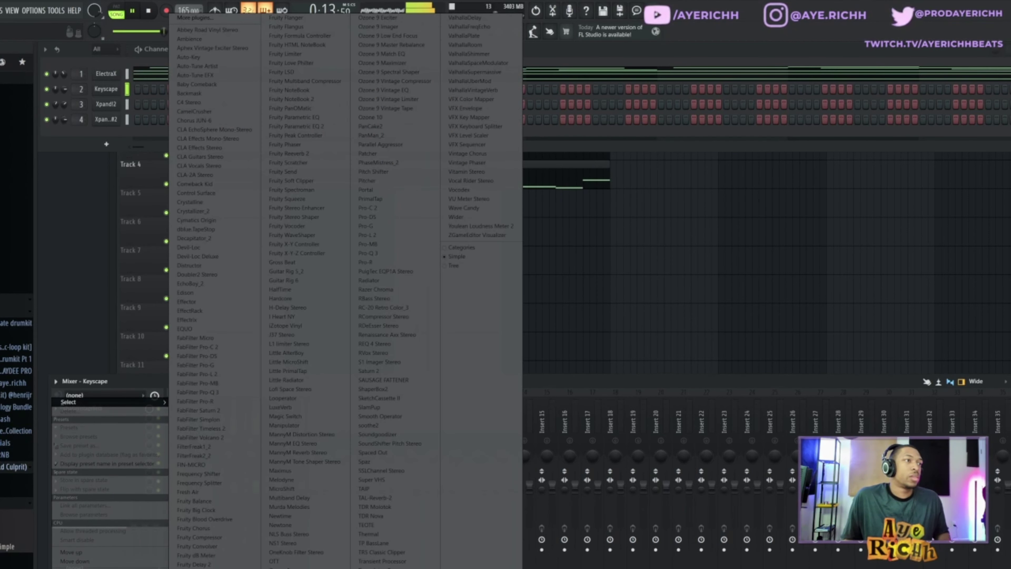
left_click(194, 568)
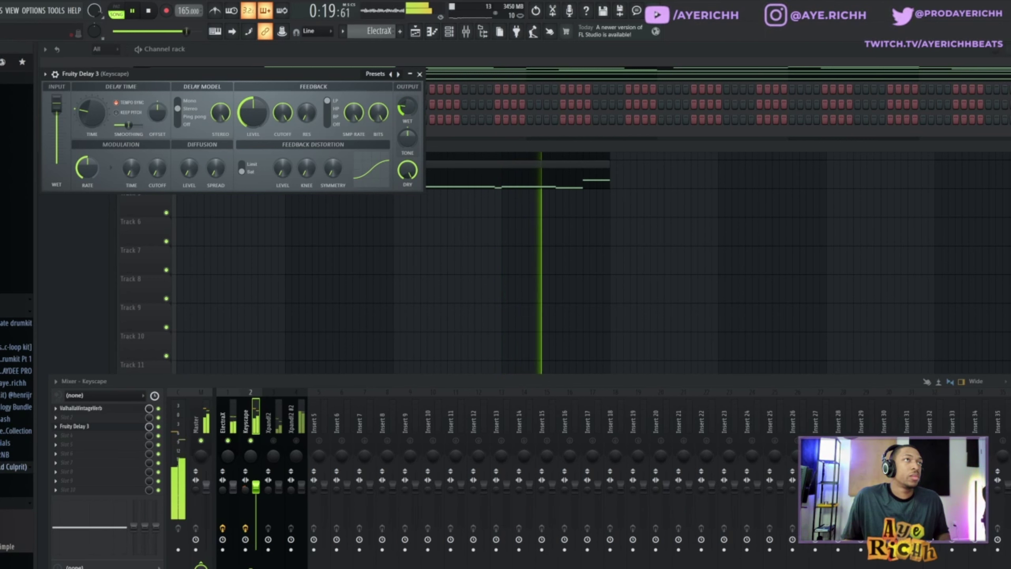
left_click_drag(253, 113, 253, 122)
left_click(178, 117)
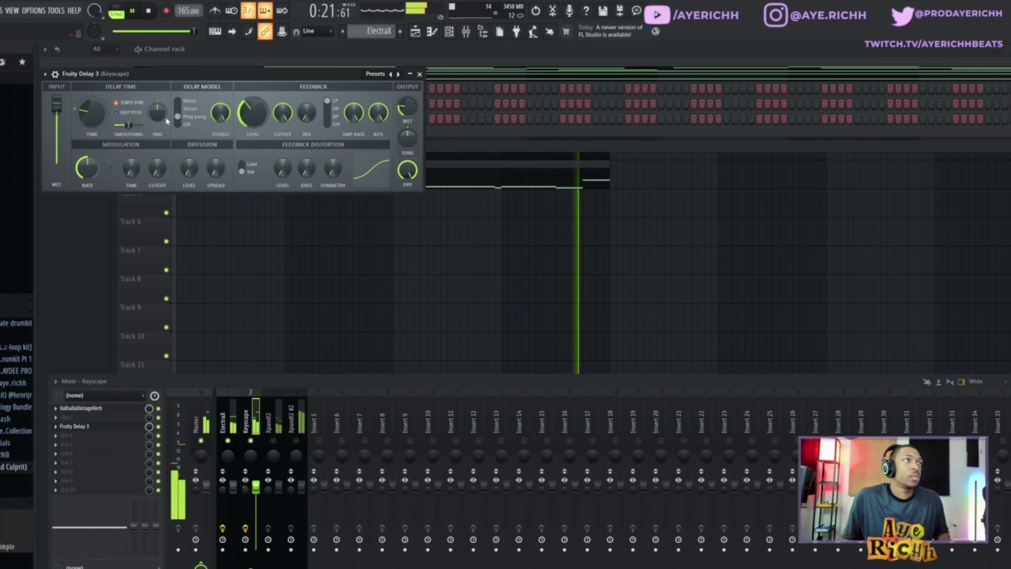
left_click(116, 113)
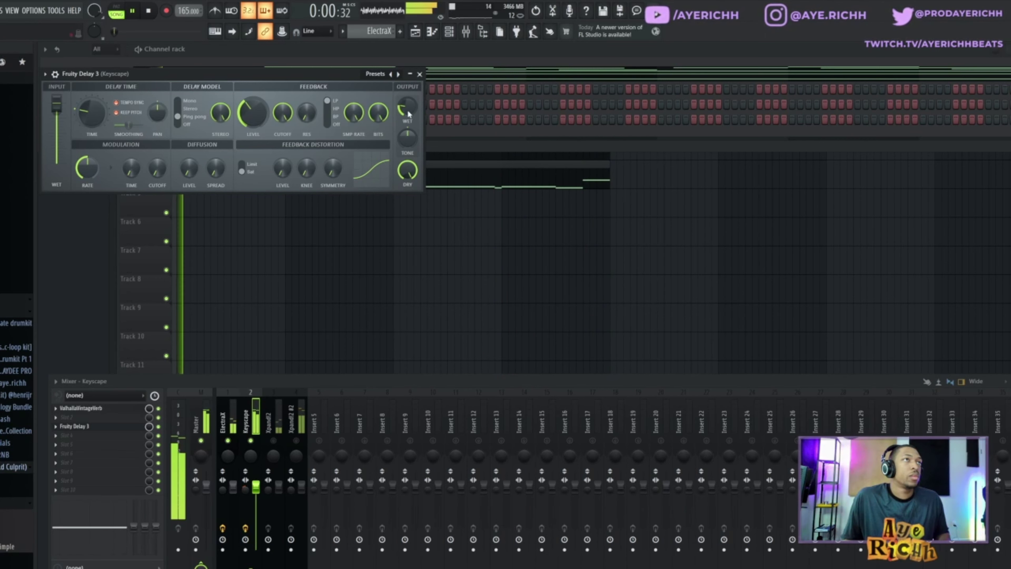
- Mute and unmute the ElectraX mixer track to compare the mix, and lower its volume slightly
left_click(227, 441)
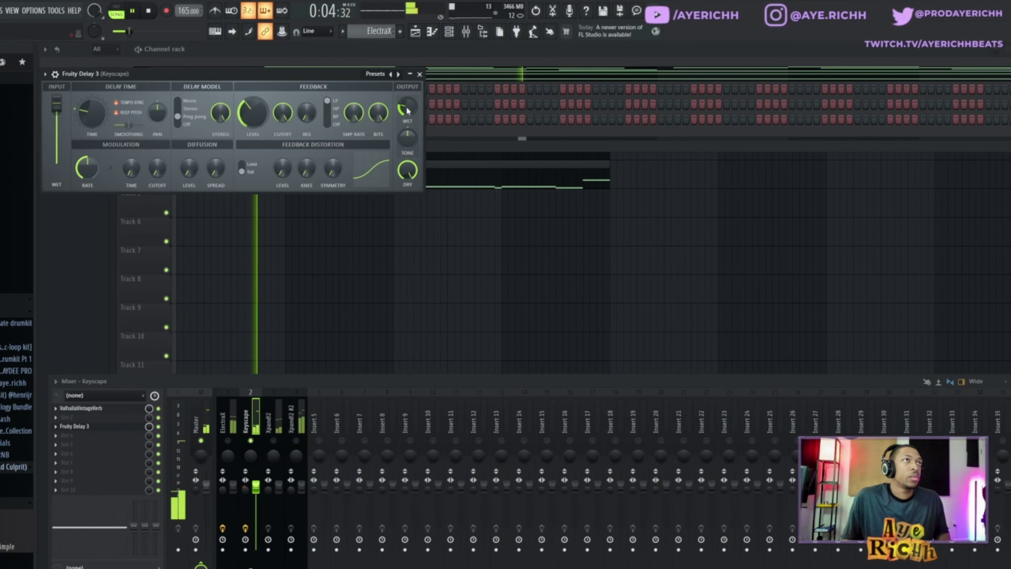
left_click(227, 440)
left_click(236, 442)
left_click_drag(233, 486, 233, 487)
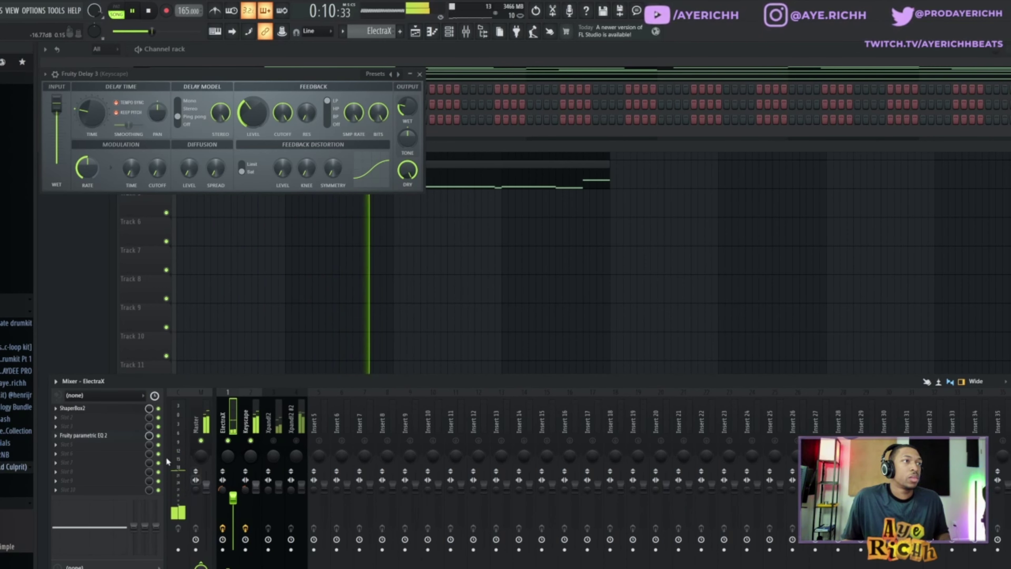
- Load Fruity Stereo Shaper into the second effect slot of the ElectraX track, review its settings and close it
left_click(86, 418)
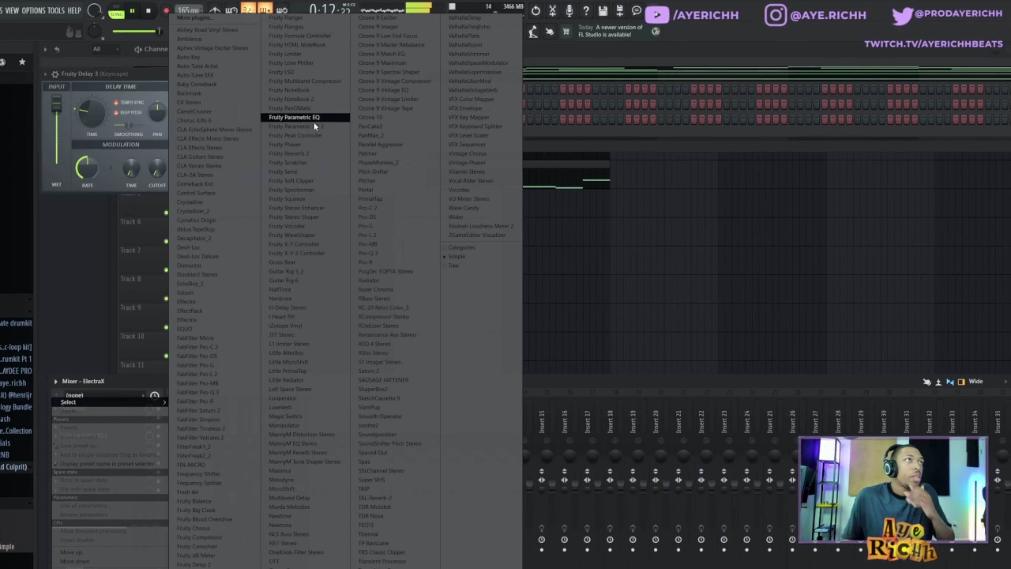
left_click(308, 216)
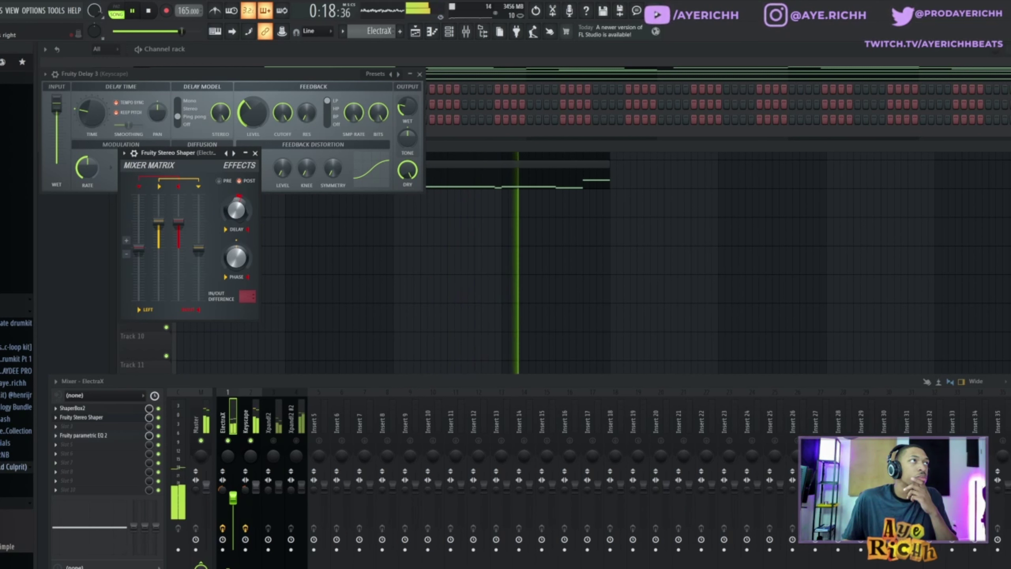
left_click(254, 153)
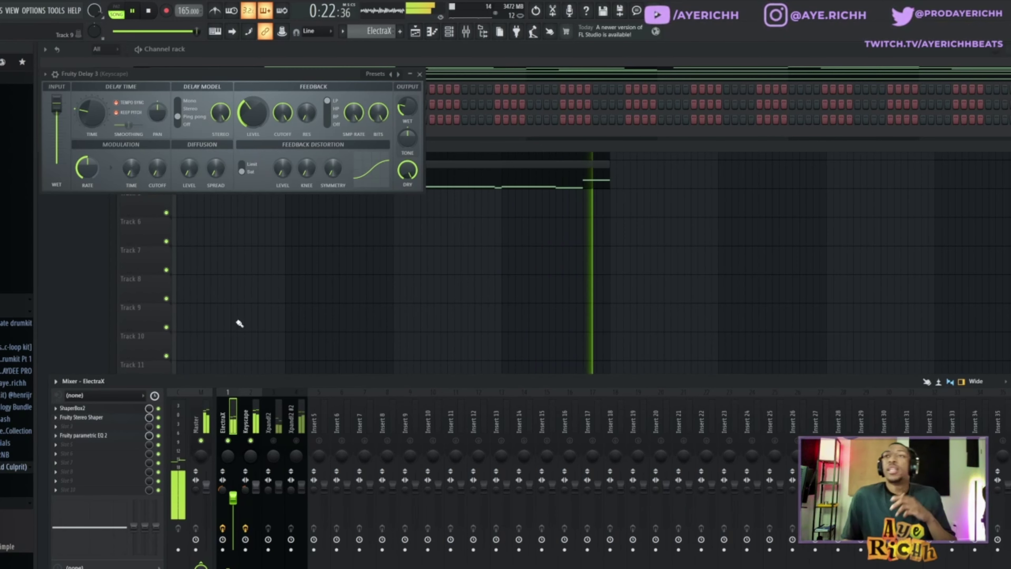
left_click(96, 418)
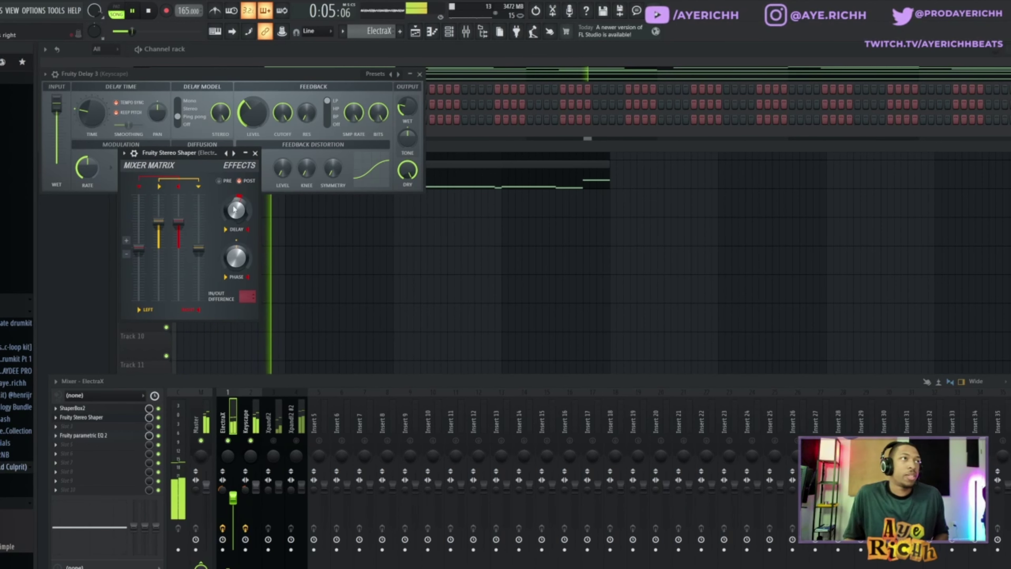
left_click(255, 154)
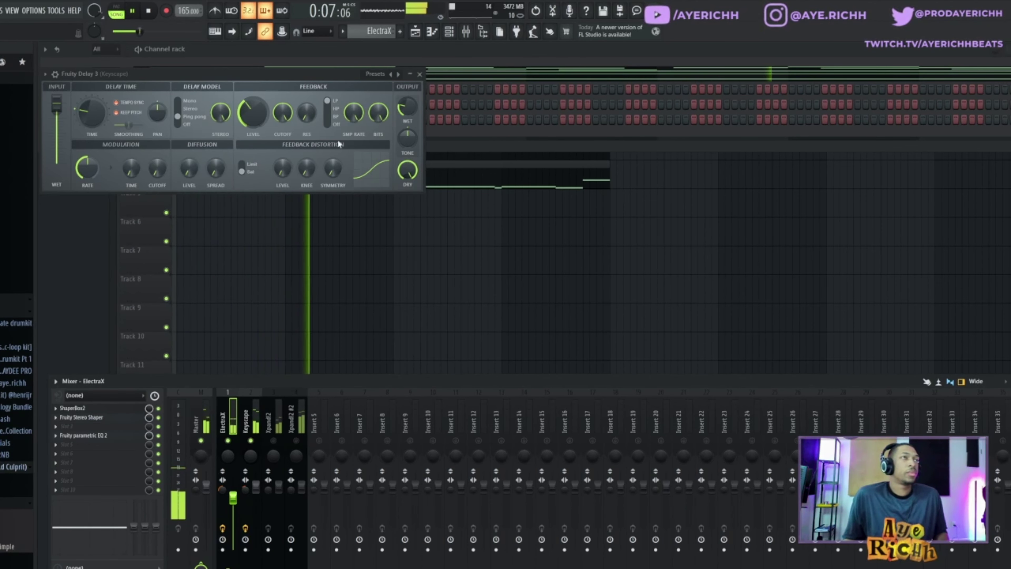
- Close the delay window and lower the Keyscape mixer track's volume slightly
left_click(418, 75)
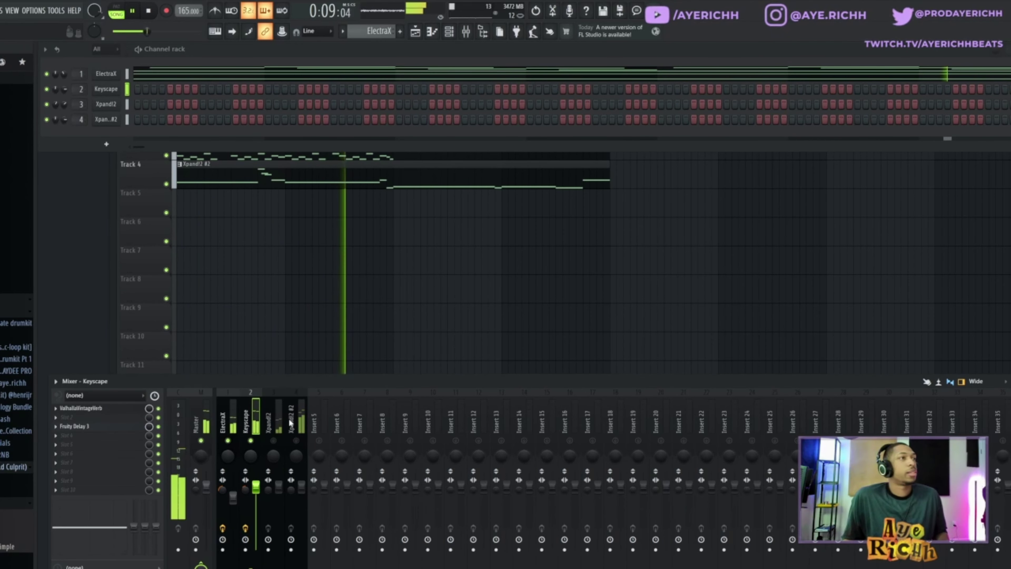
left_click(254, 423)
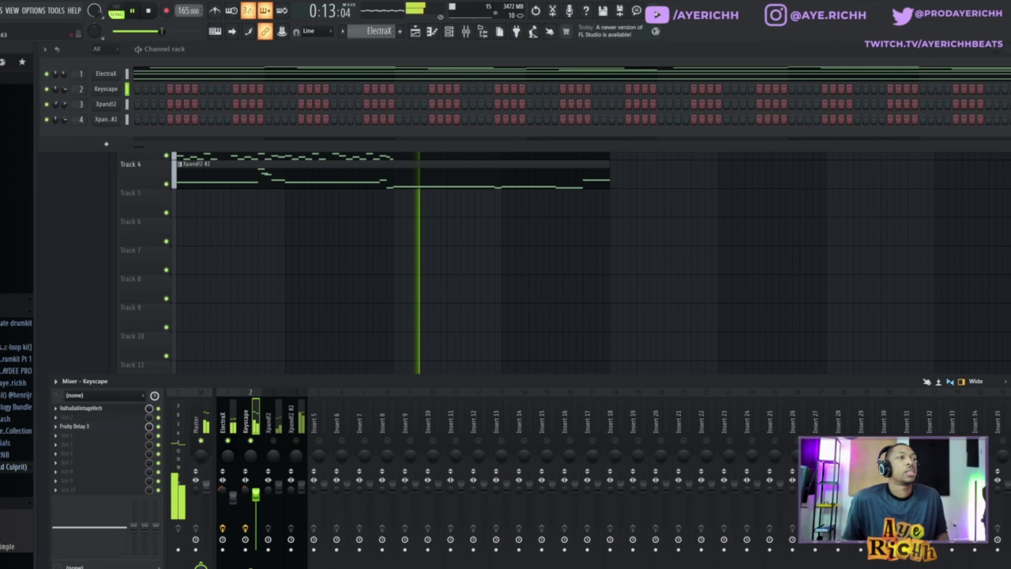
- Load ValhallaVintageVerb into Xpand!2's fourth effect slot, with mix at 41.5%, predelay at 0.18 ms and decay at 2.10 s
left_click(277, 440)
left_click(90, 429)
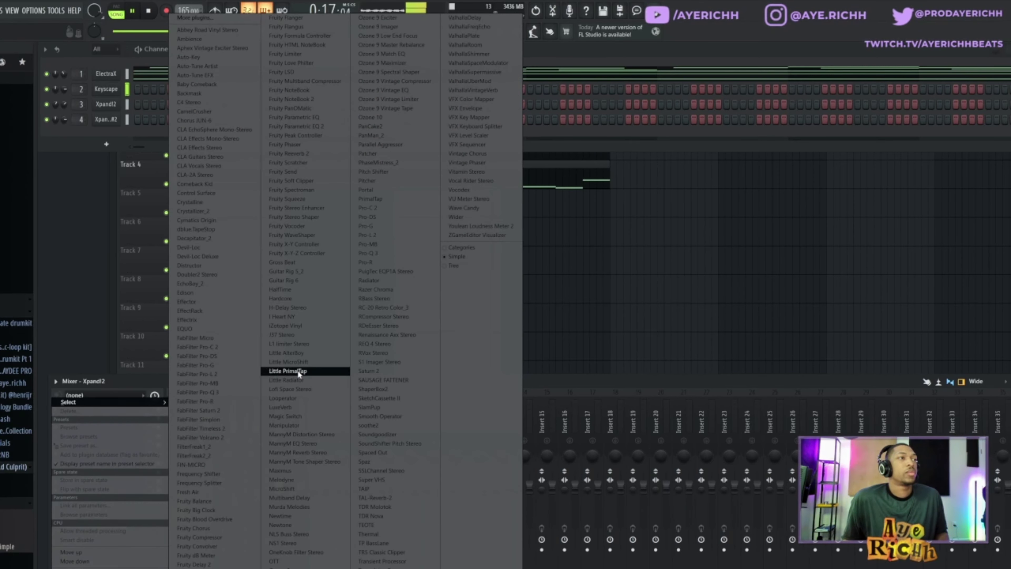
left_click(481, 90)
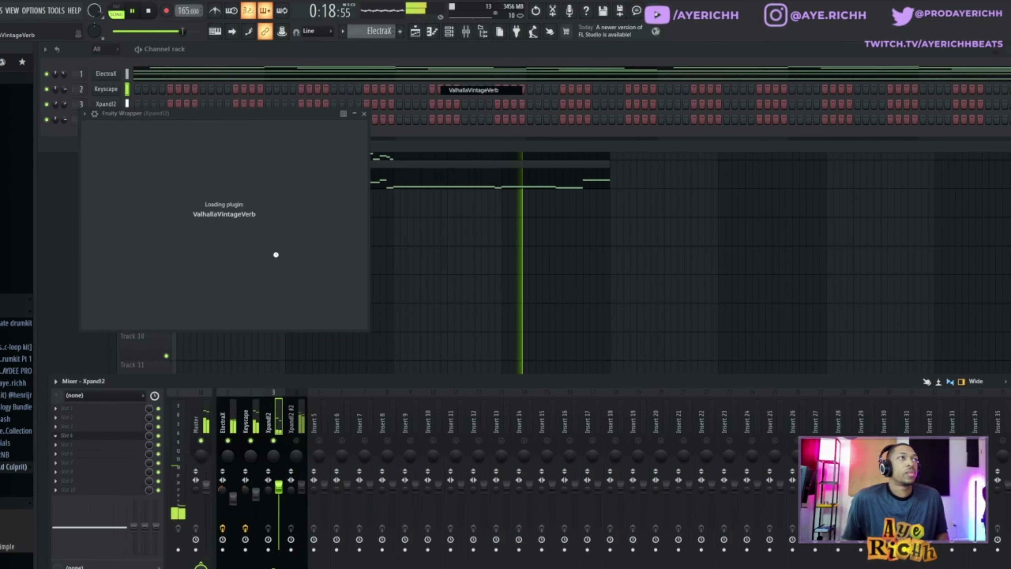
left_click_drag(123, 191, 119, 225)
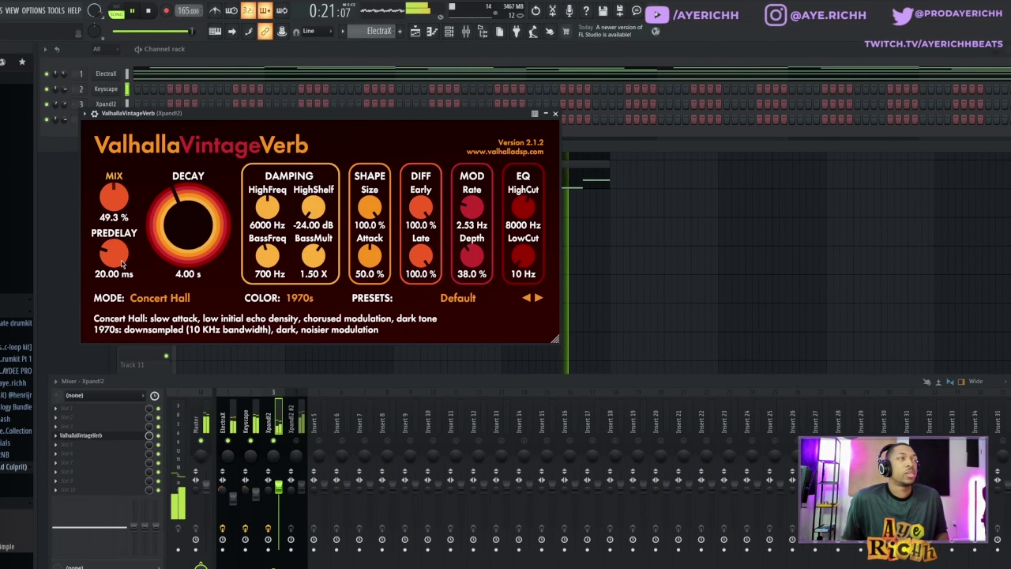
mouse_move(122, 263)
left_mouse_down()
mouse_move(112, 264)
mouse_move(118, 276)
left_mouse_up()
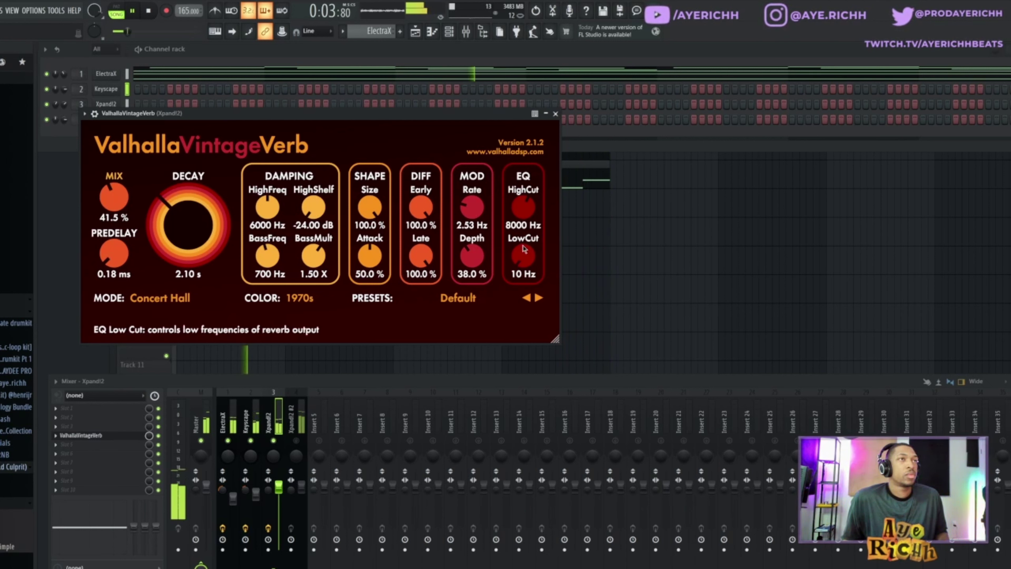
- Set the Xpand!2 reverb's EQ LowCut to 610 Hz and its mix to 31.0 %, and close the plugin
left_click_drag(521, 259, 519, 245)
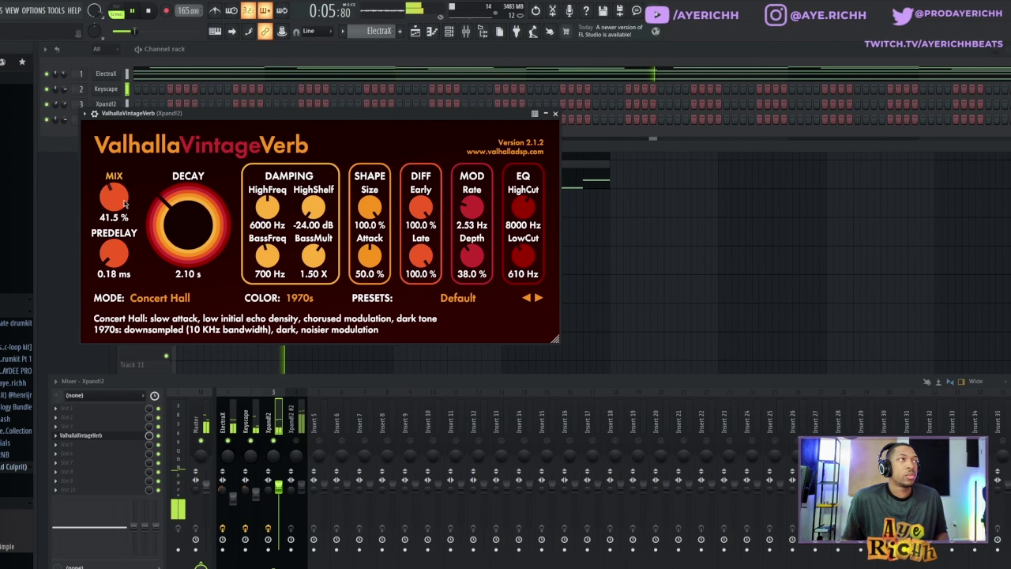
left_click_drag(114, 199, 125, 217)
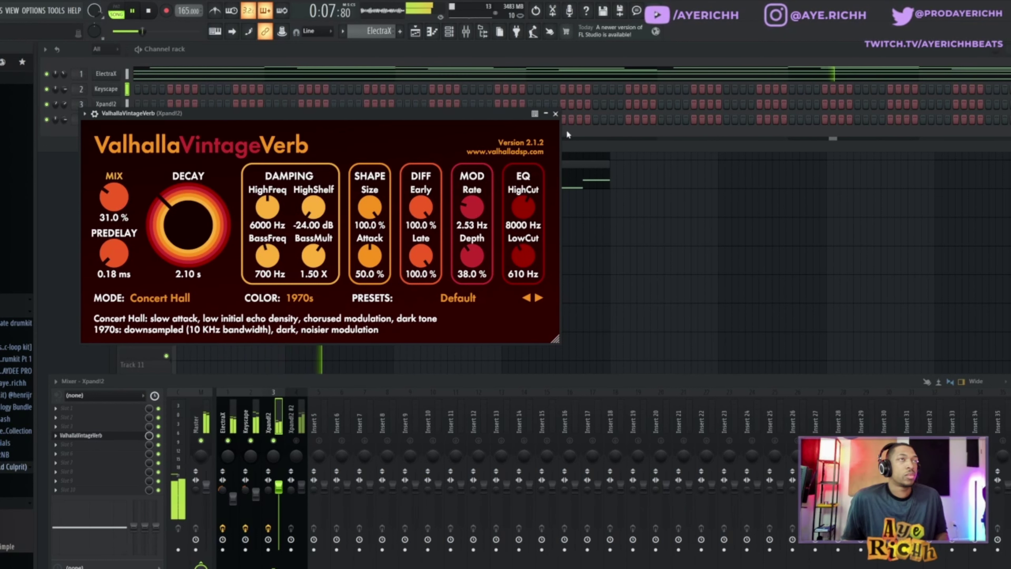
left_click(555, 114)
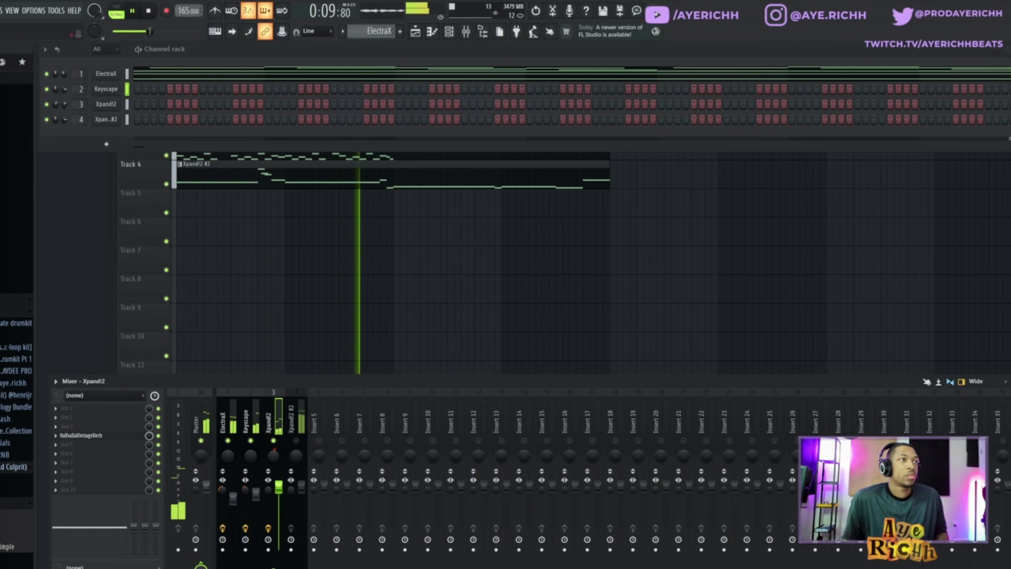
- Adjust the panning of the Keyscape mixer track slightly and select the ElectraX track
left_click_drag(250, 455, 250, 458)
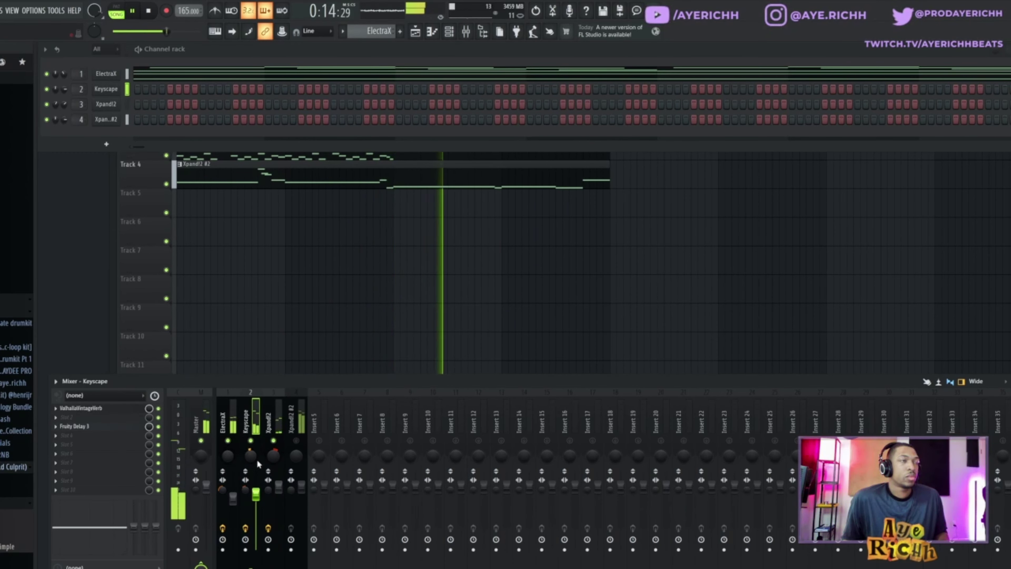
left_click(225, 496)
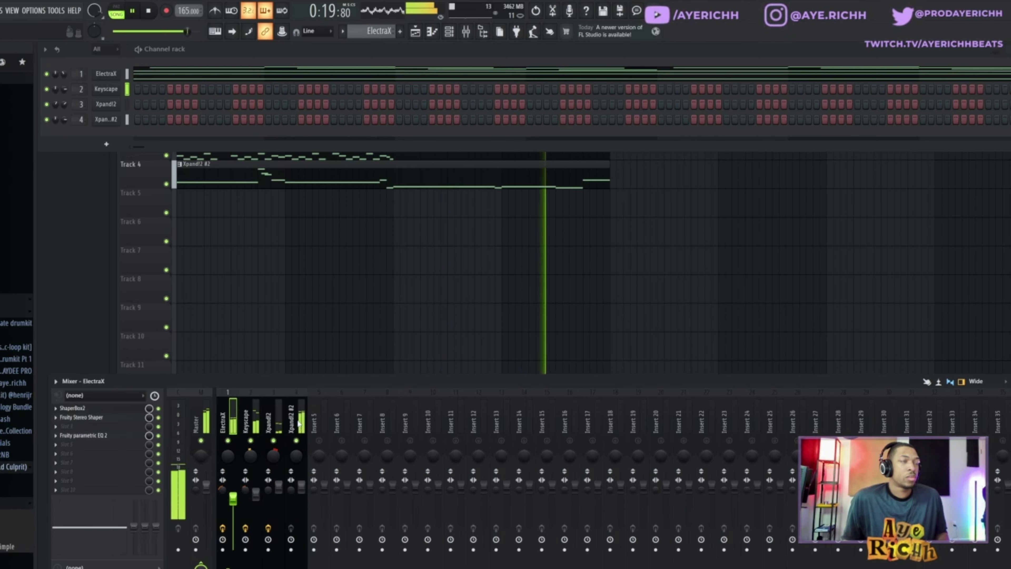
- Insert RBass Stereo in the first effect slot of the Xpand!2 #2 mixer track and close its window
left_click(296, 493)
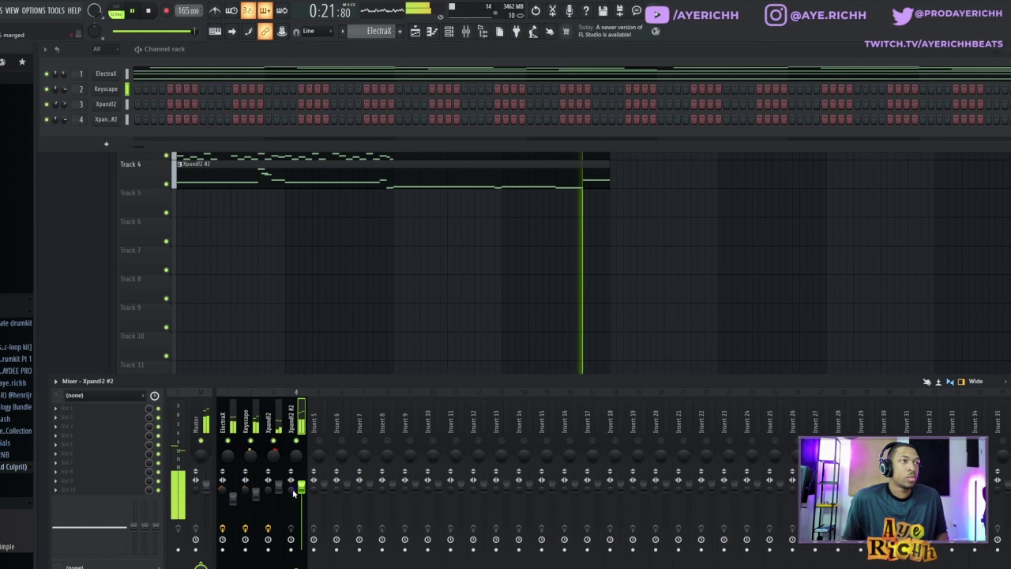
left_click(91, 408)
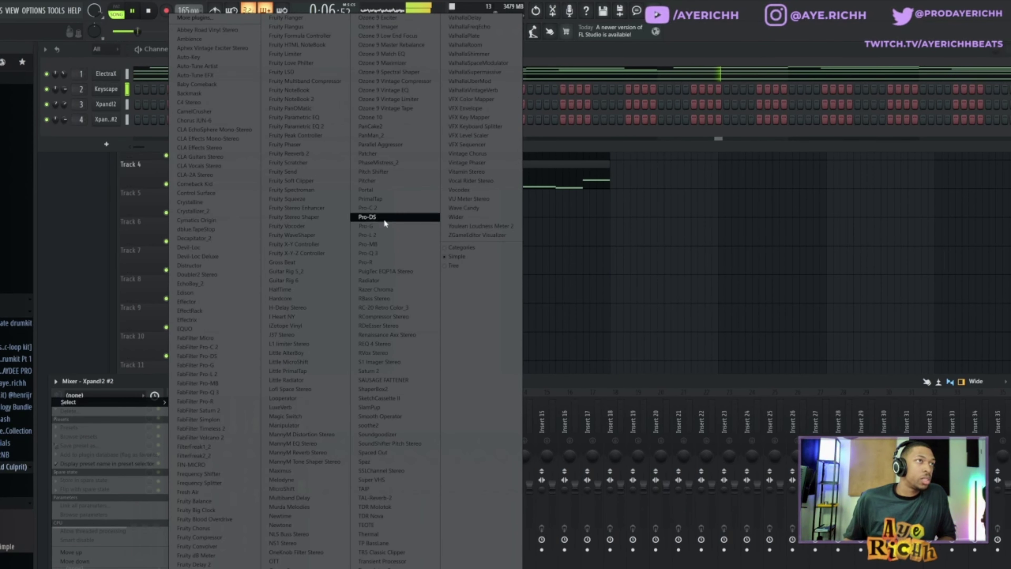
left_click(369, 300)
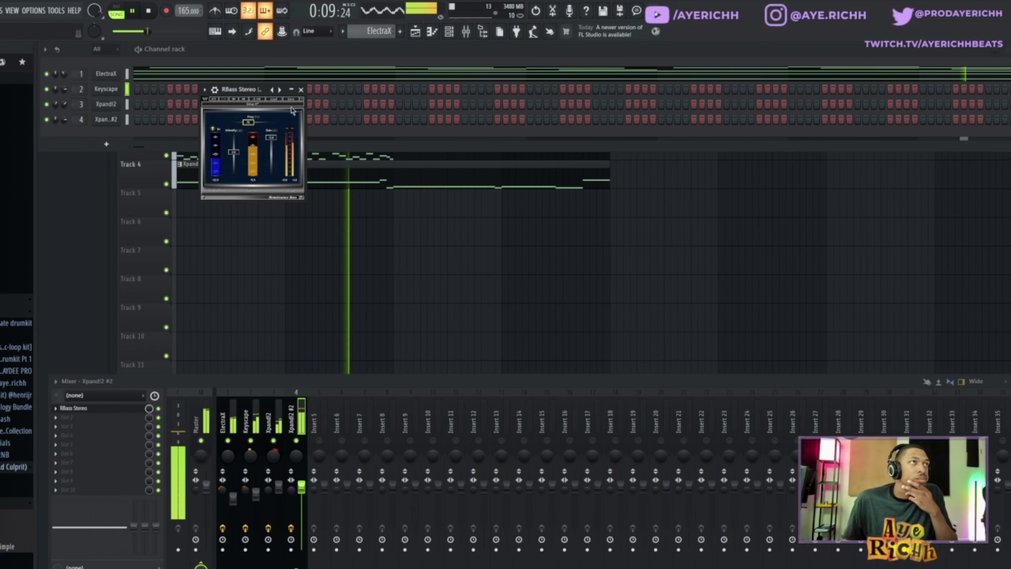
left_click(301, 89)
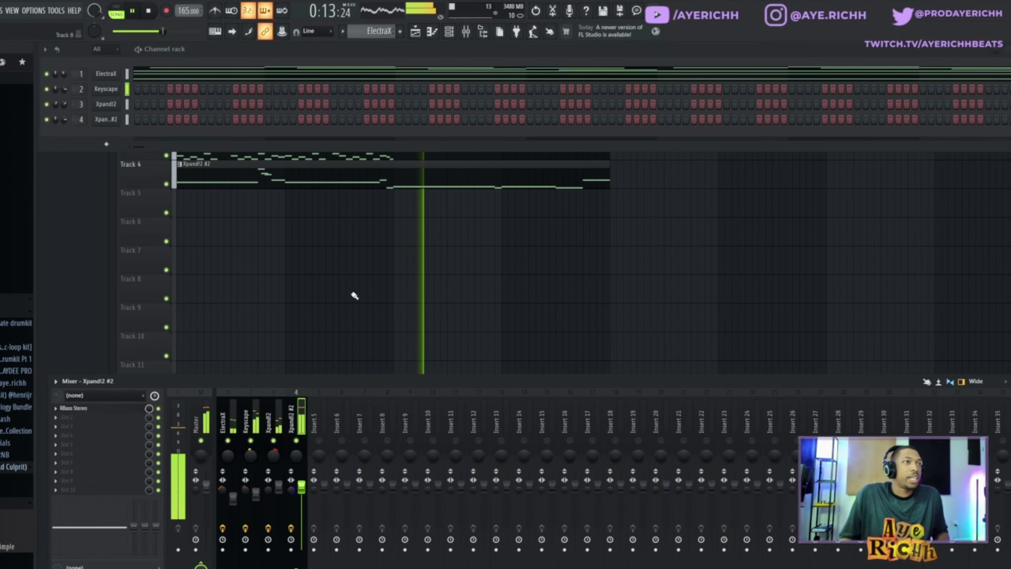
- Bring the playlist into full view and add a new empty pattern for the drums
right_click(323, 252)
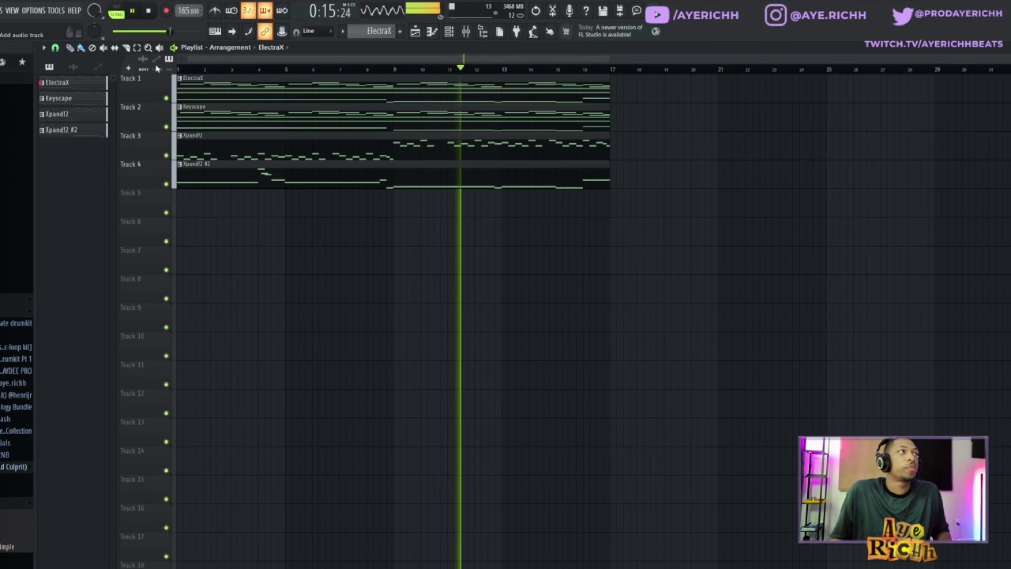
scroll(347, 35, "down", 4)
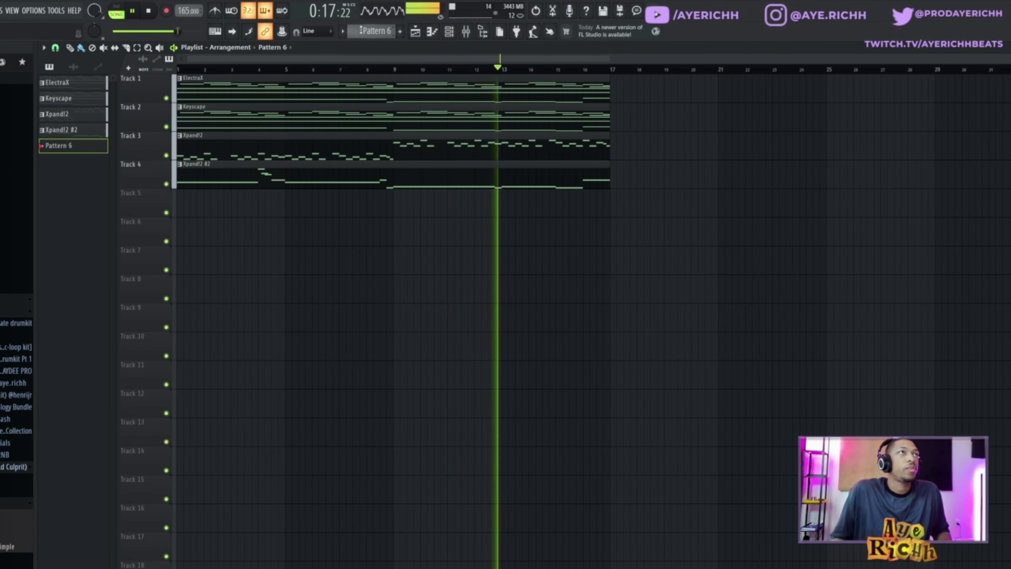
key("space")
key("Delete")
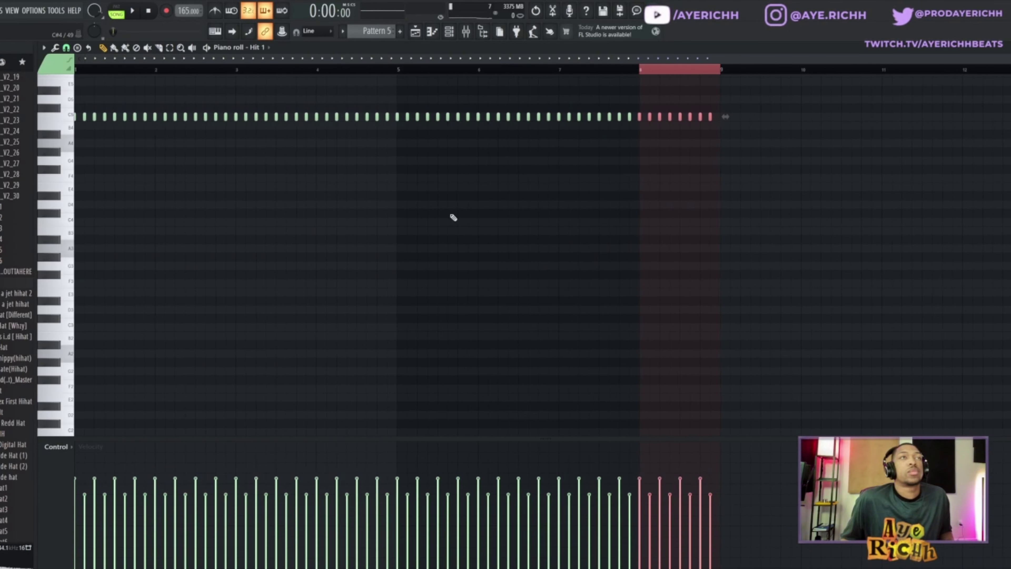
- Audition snares from the Wheezy Drumkit over the playing song and add FOREIGNTECK_Sizzle (Snare) to the channel rack
key("space")
left_click(449, 32)
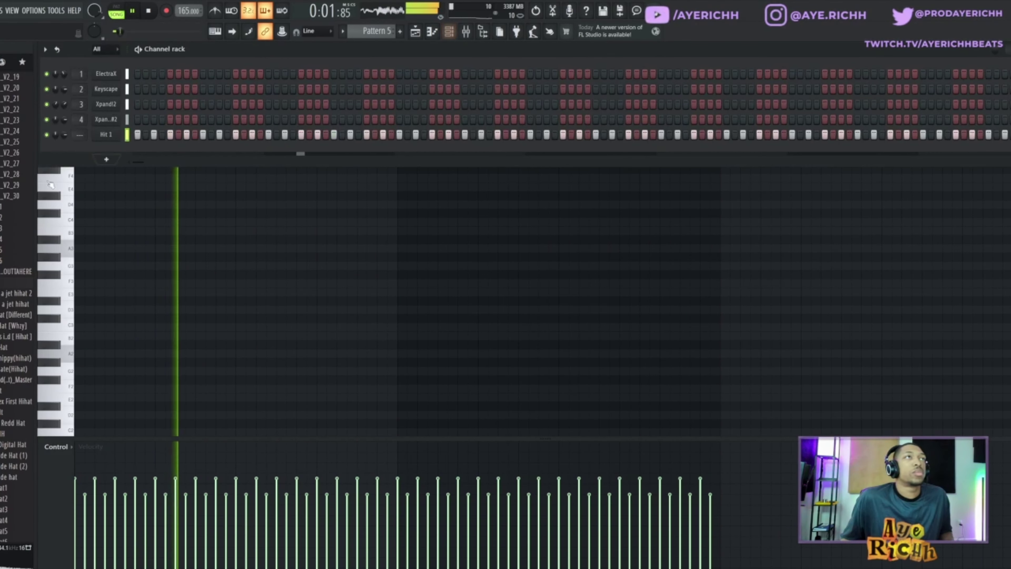
scroll(16, 279, "up", 12)
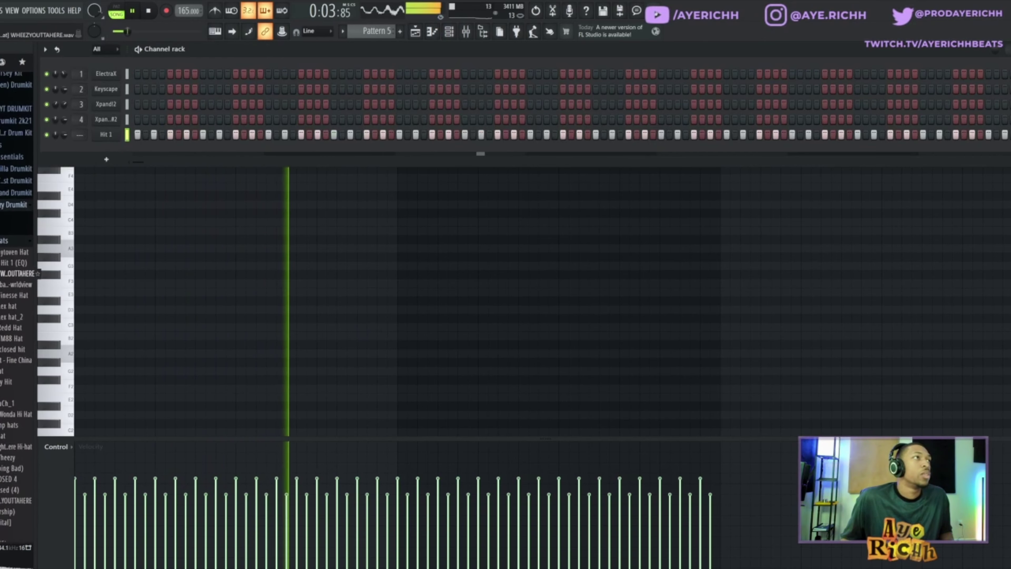
left_click(15, 357)
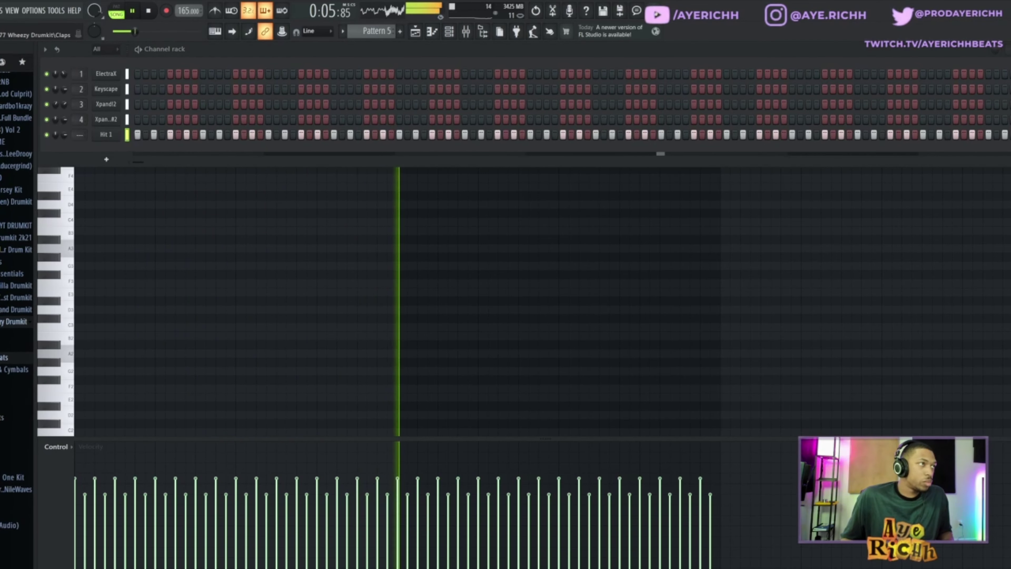
left_click(16, 442)
scroll(16, 414, "down", 5)
scroll(2, 470, "down", 2)
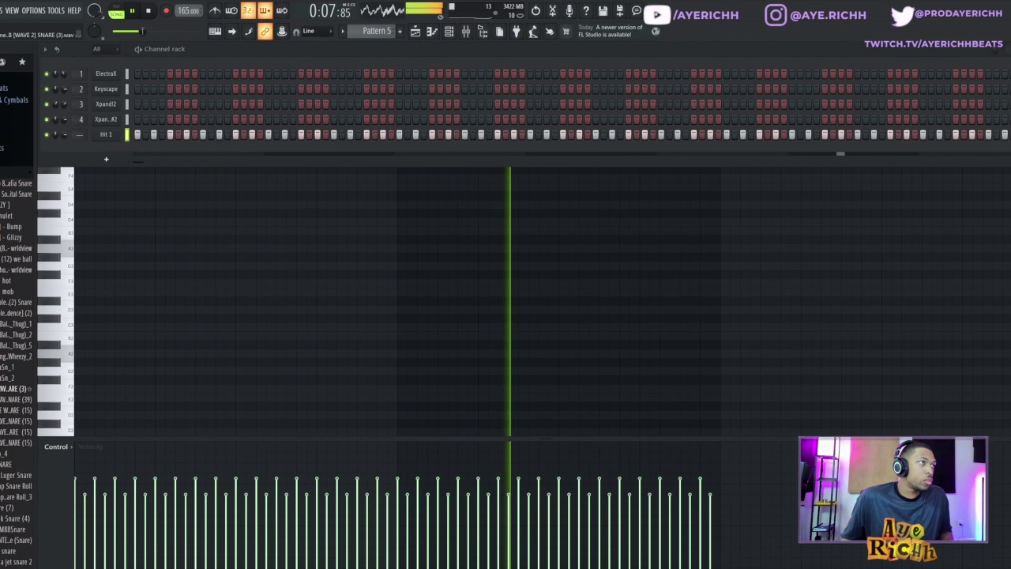
scroll(2, 469, "down", 4)
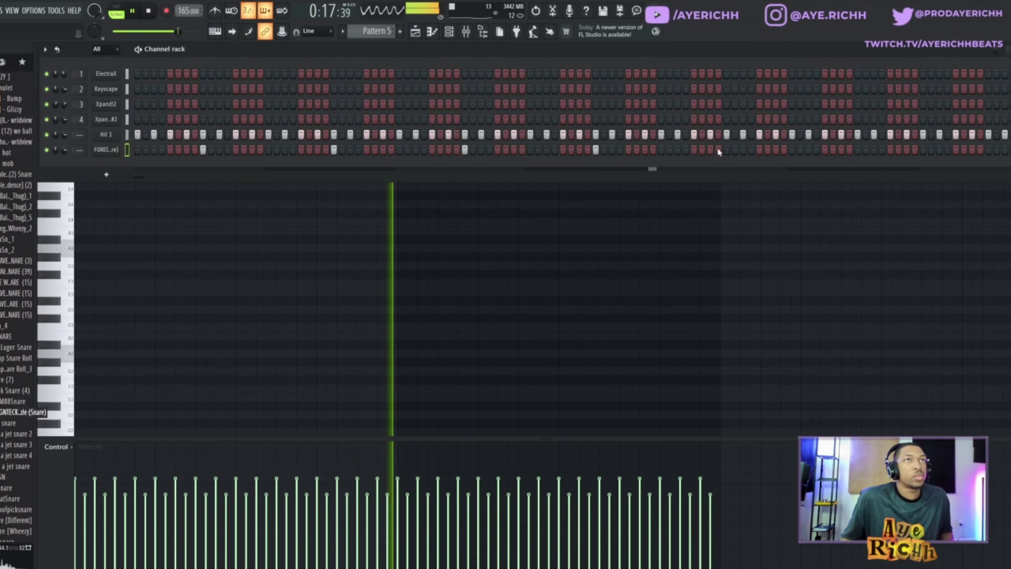
- Complete the FOREIGNTECK_Sizzle snare pattern with a hit on the third beat of every bar through bar 8
left_click(858, 152)
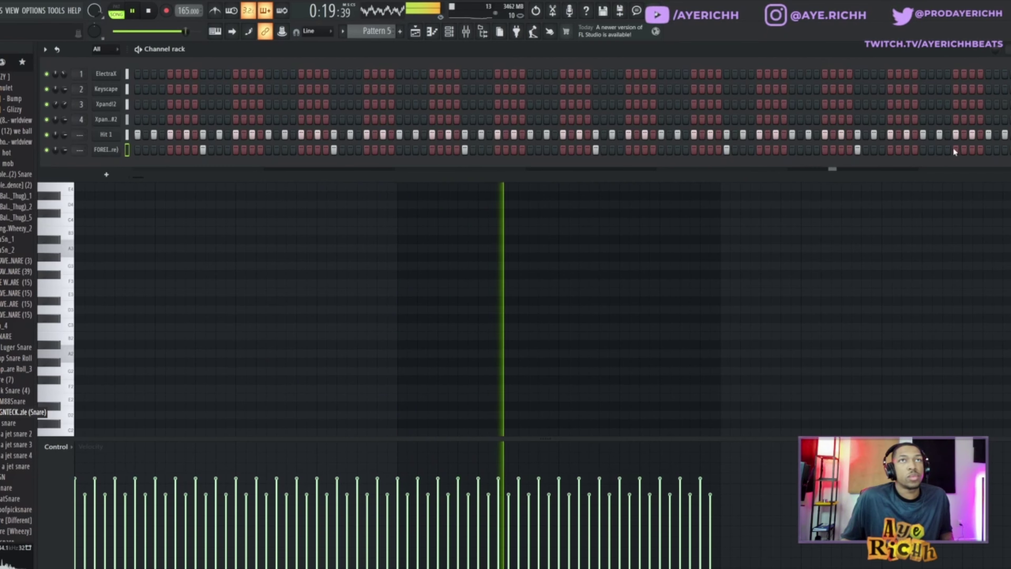
left_click(988, 151)
right_click(110, 150)
left_click(135, 146)
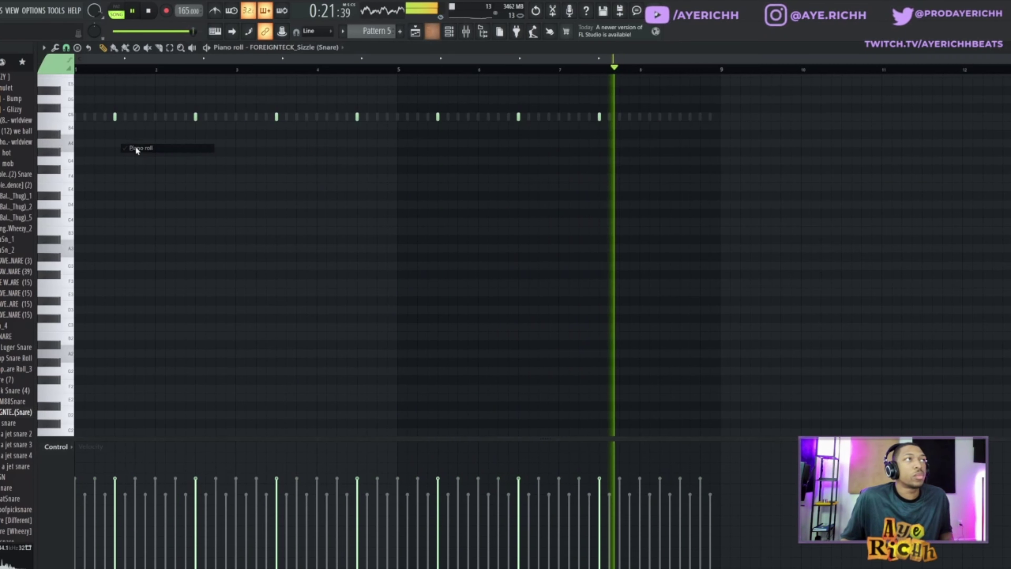
left_click(681, 117)
- Select all FOREIGNTECK_Sizzle snare notes and raise their velocity
left_click_drag(607, 107, 78, 217)
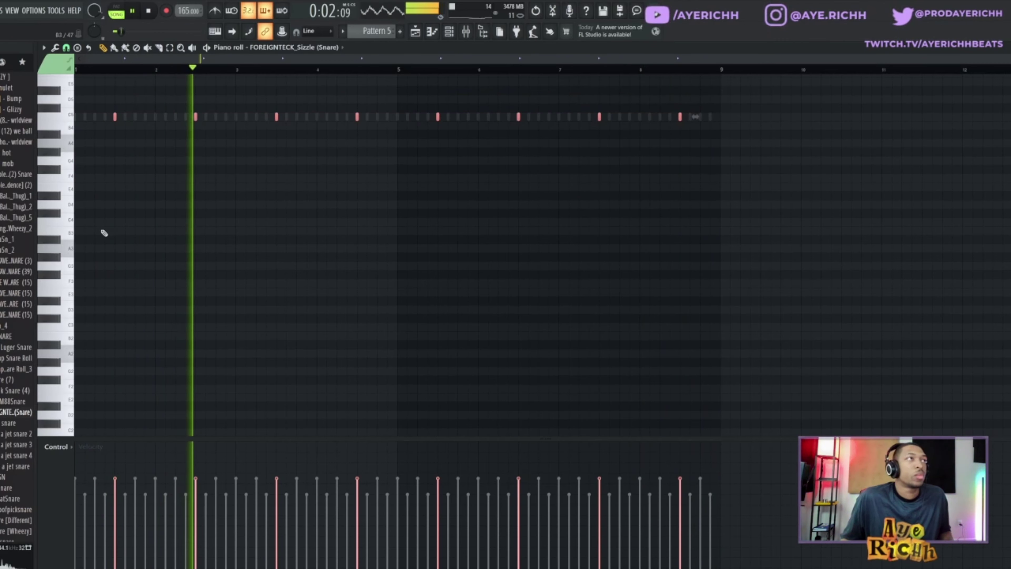
scroll(115, 239, "up", 5)
scroll(12, 379, "up", 4)
scroll(10, 438, "down", 4)
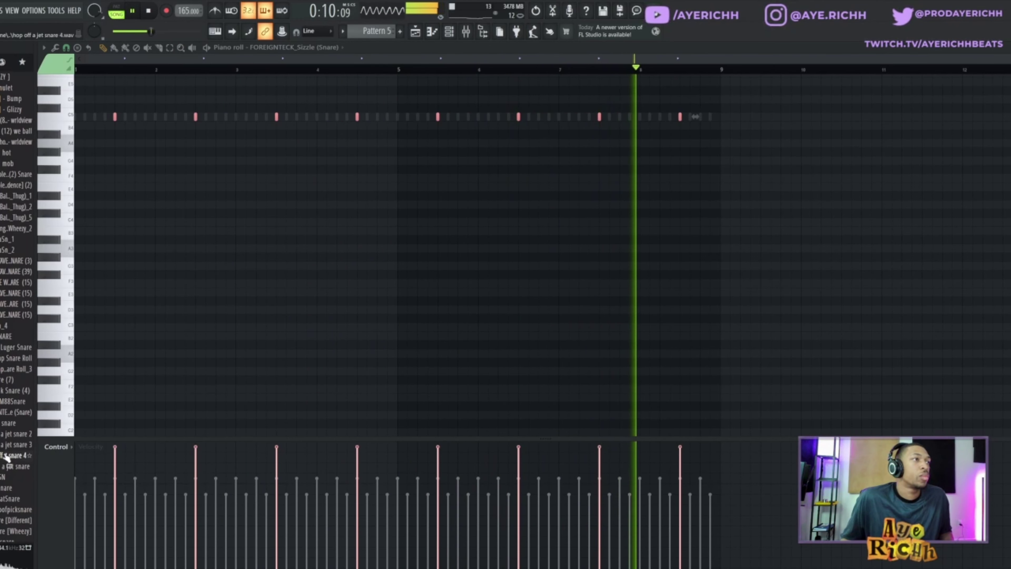
- Add hop off a jet snare 4 to the channel rack and copy the FOREIGNTECK_Sizzle snare's notes onto it
left_click_drag(4, 458, 375, 69)
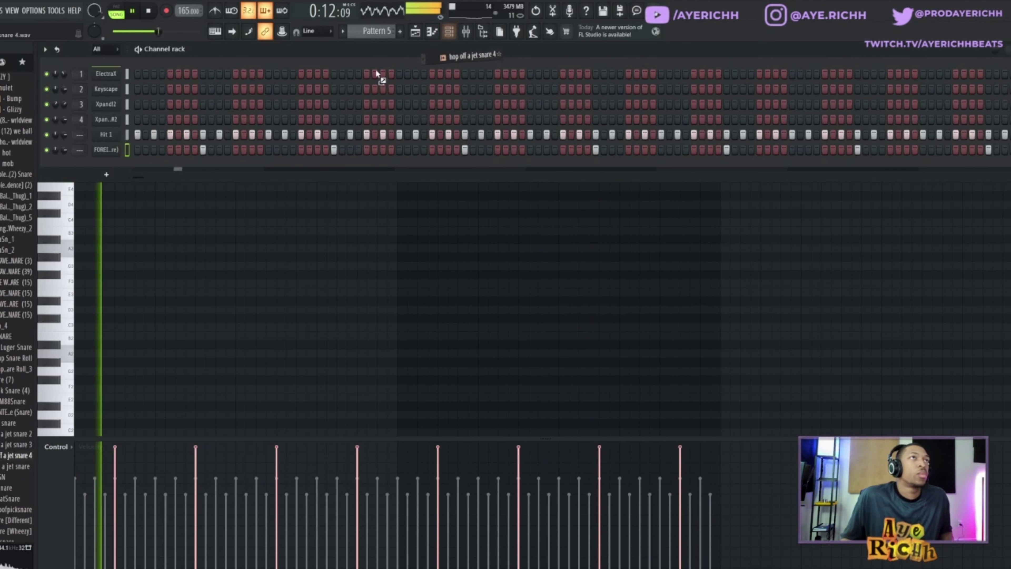
right_click(112, 147)
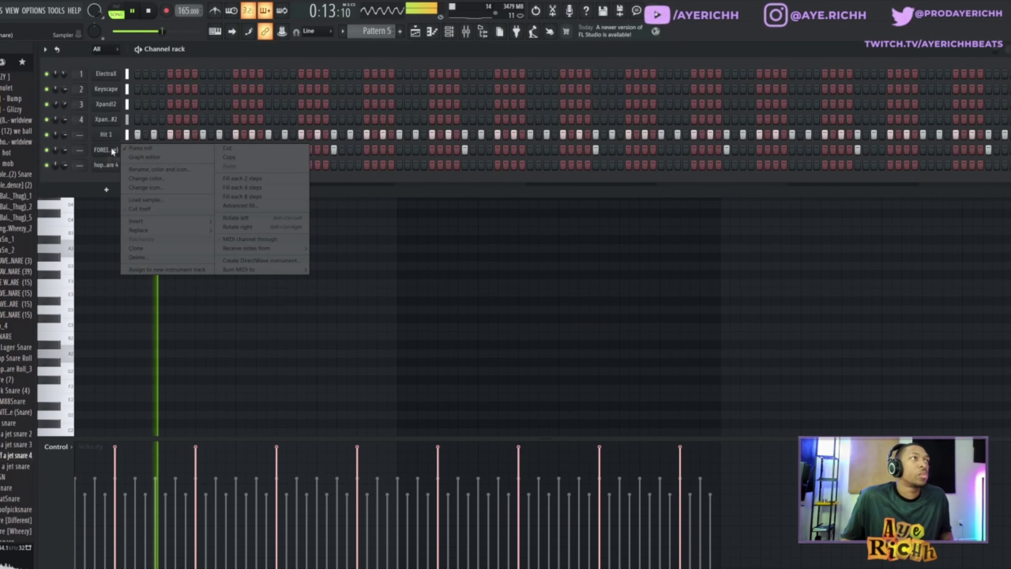
left_click(225, 157)
right_click(107, 165)
left_click(238, 183)
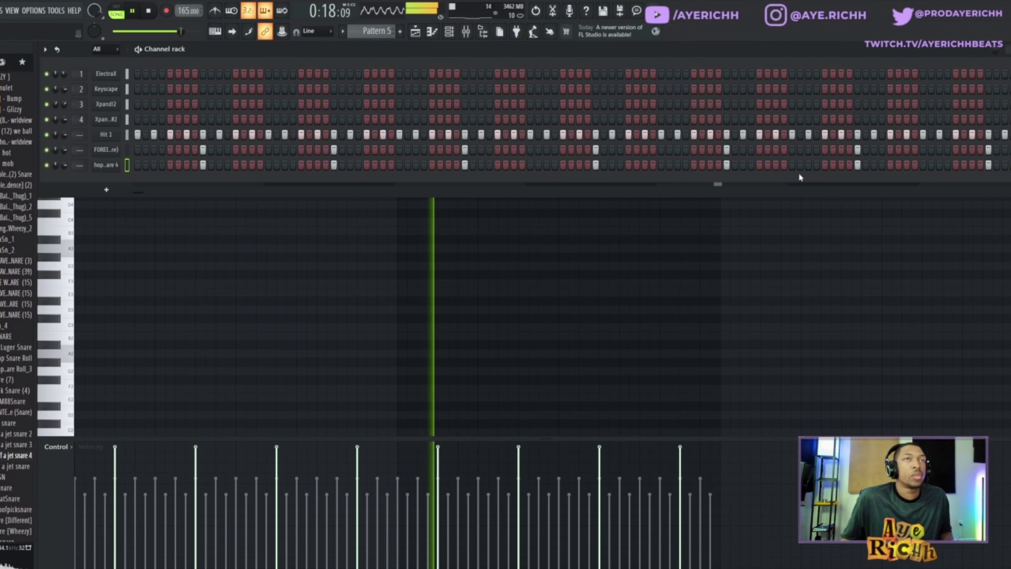
- Add extra hop off a jet snare 4 hits early in bars 2 and 6 and open its piano roll
left_click(808, 165)
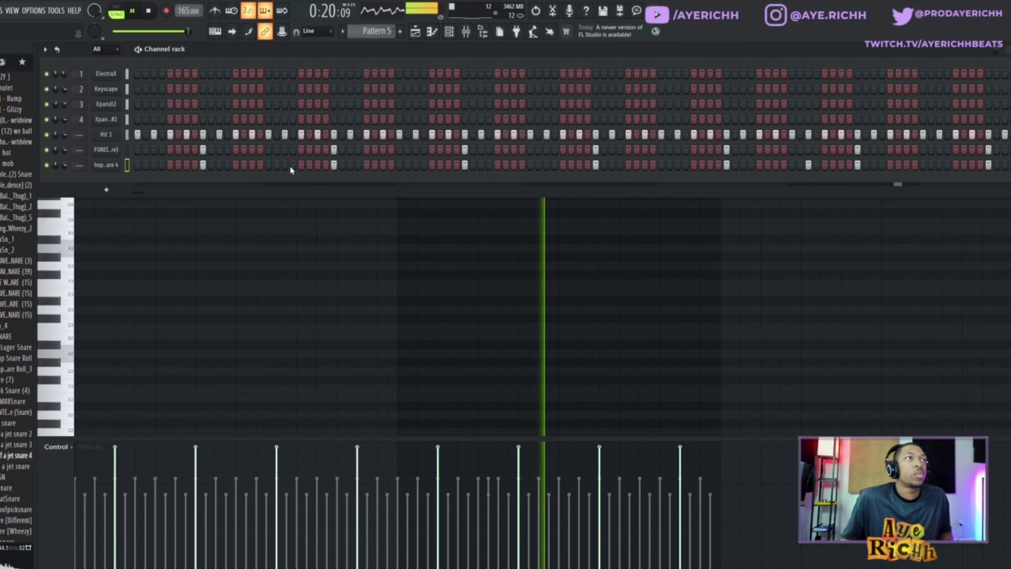
right_click(107, 165)
left_click(151, 163)
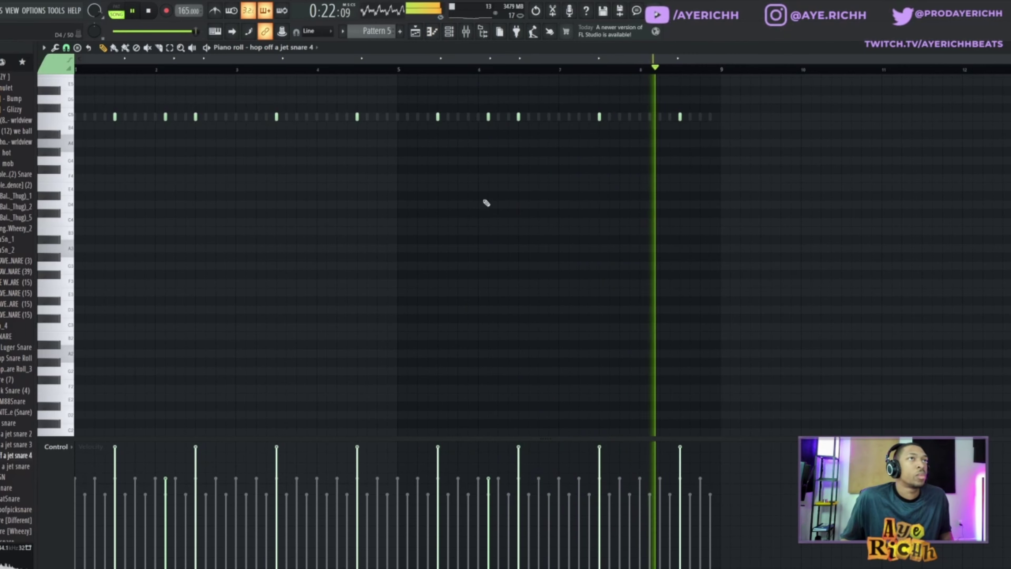
- Raise the velocity of all hop off a jet snare 4 notes to one even level and deselect them
scroll(557, 209, "up", 1)
left_click_drag(722, 95, 96, 187)
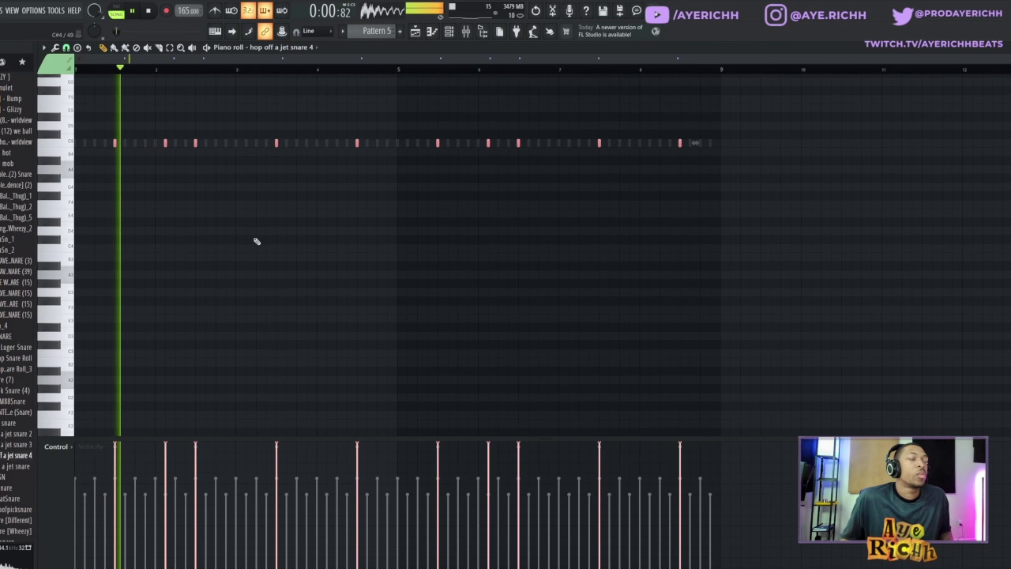
left_click(312, 223, "ctrl")
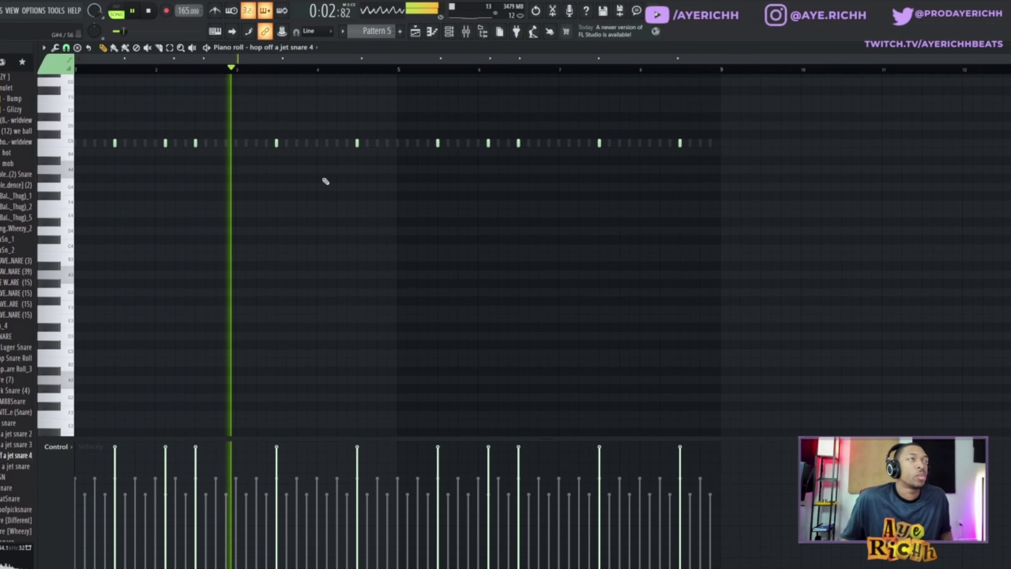
- Add an extra hop off a jet snare 4 hit late in bar 4 and three more around the existing hit in bar 8
scroll(367, 200, "up", 4)
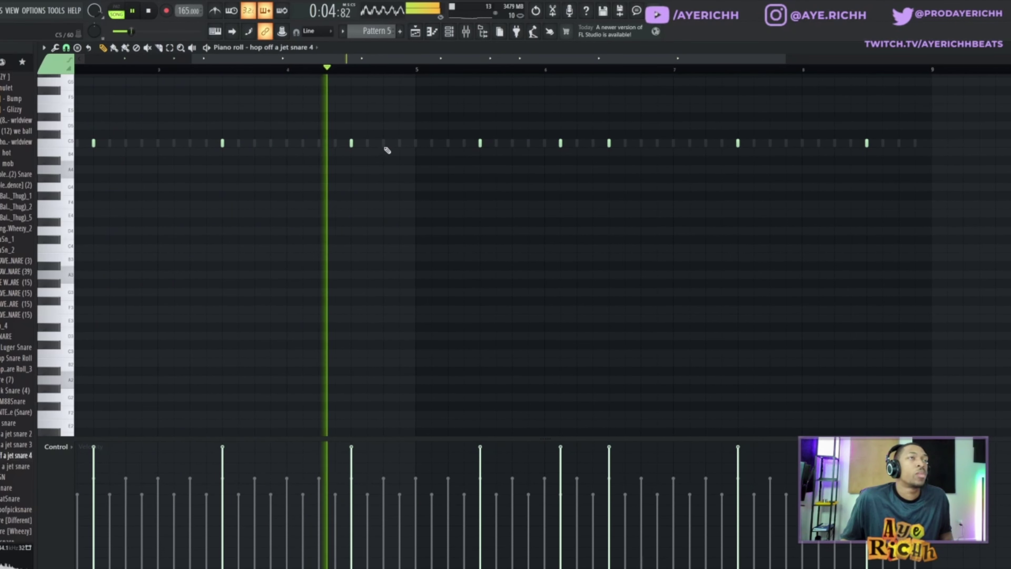
left_click(404, 144)
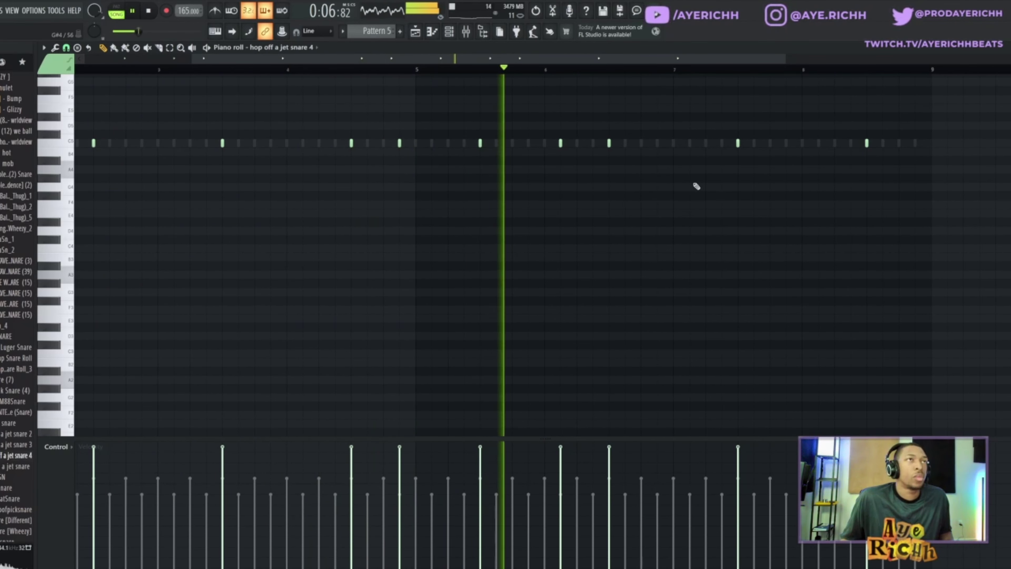
scroll(692, 187, "down", 3)
scroll(693, 190, "up", 3)
scroll(763, 174, "up", 2)
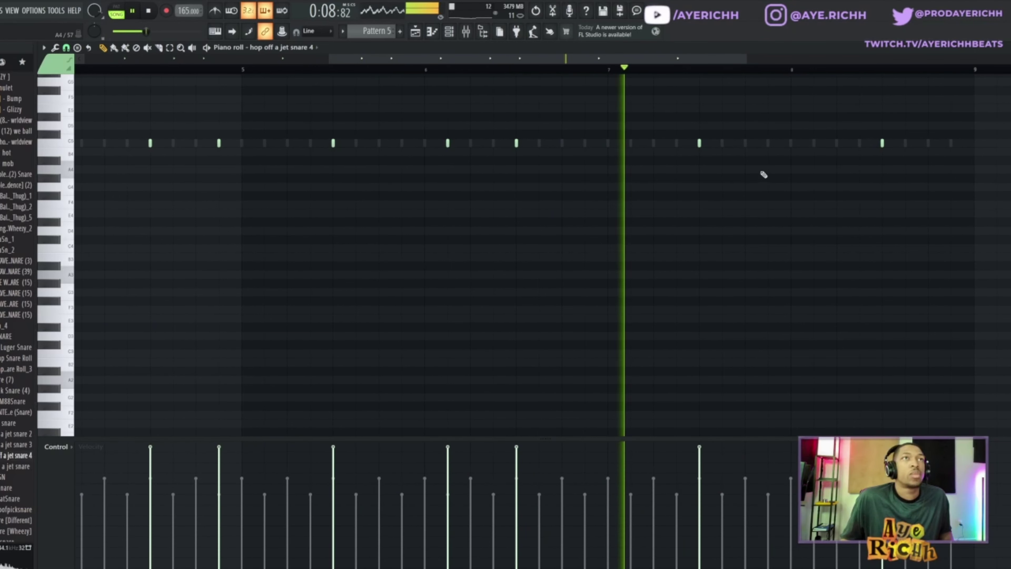
left_click(832, 143)
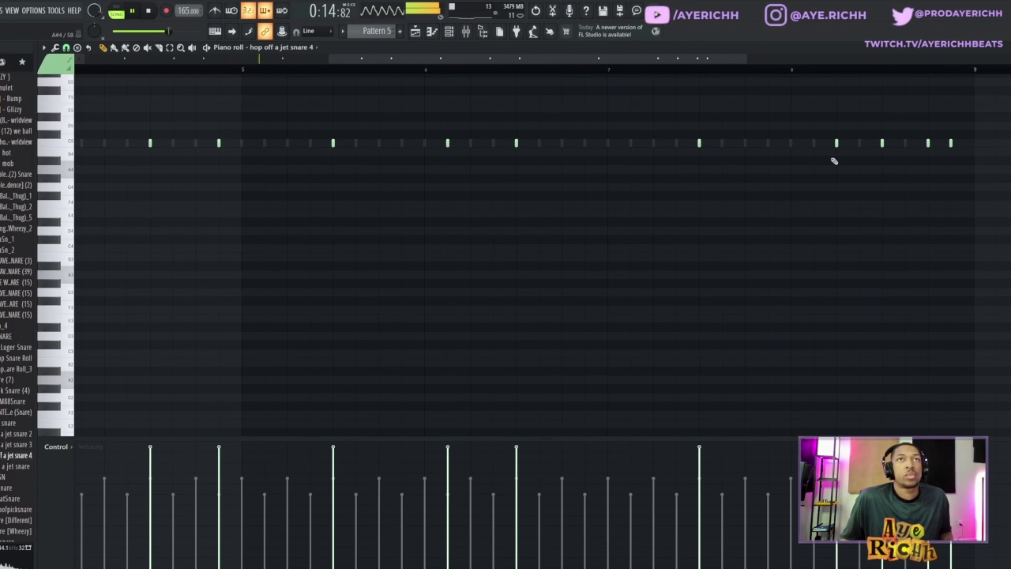
- Set the piano roll's snap to 1/4 beat for the snare notes
left_click(72, 56)
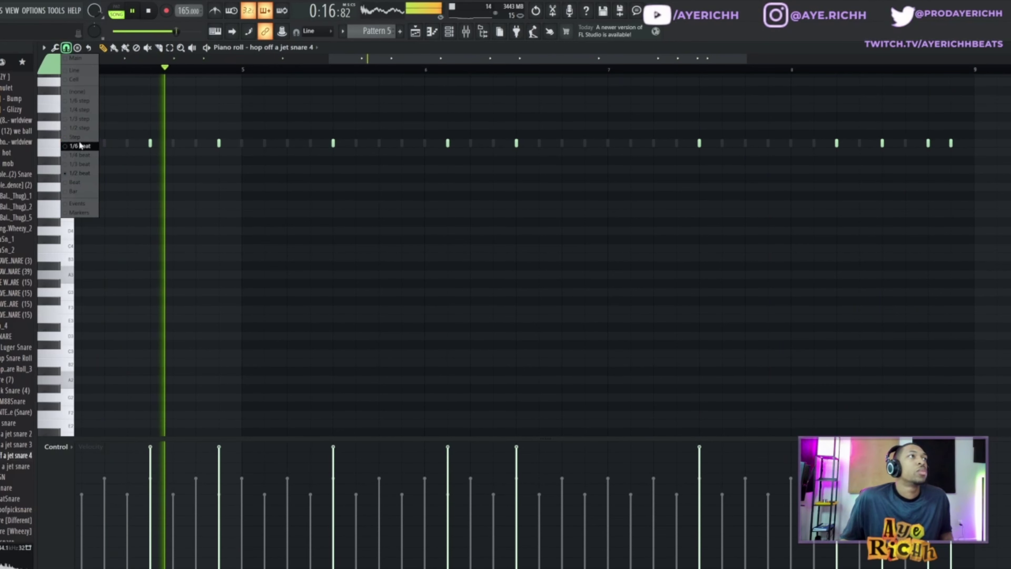
left_click(76, 155)
scroll(673, 214, "down", 3)
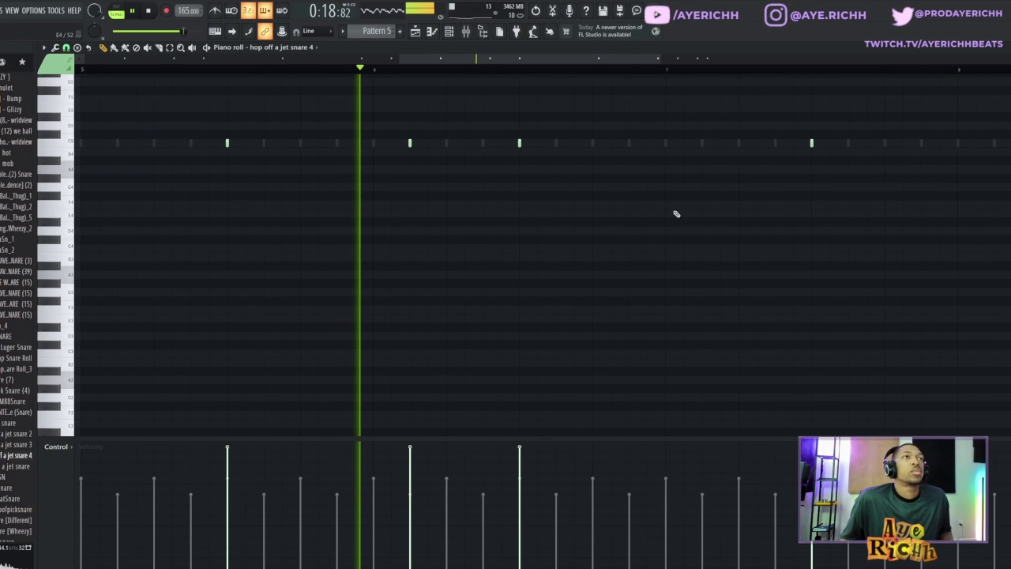
scroll(897, 223, "up", 3)
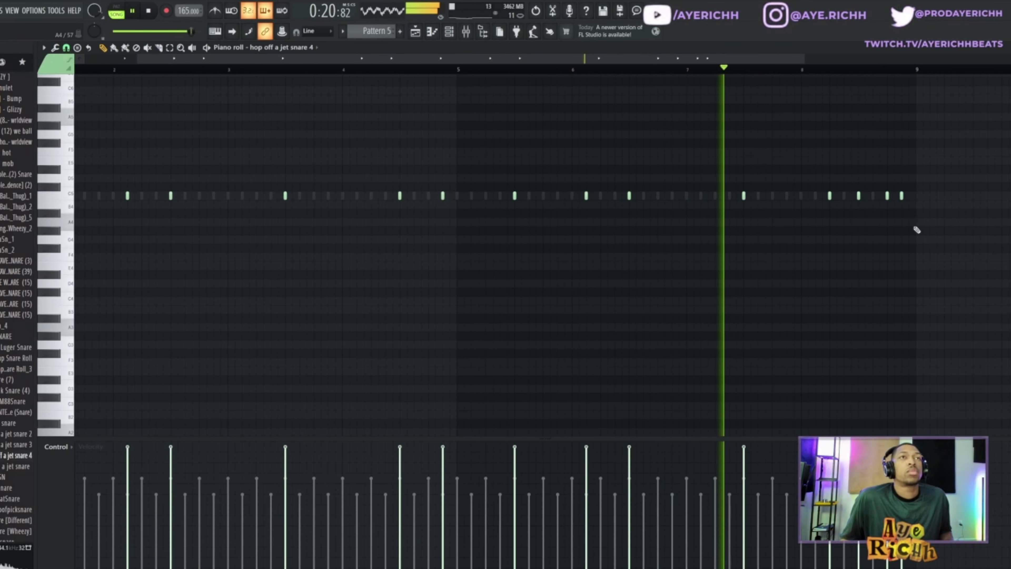
- Add a hop off a jet snare 4 hit midway between beats 2 and 3 of bar 8 and set playback to start at bar 7
scroll(908, 227, "up", 2)
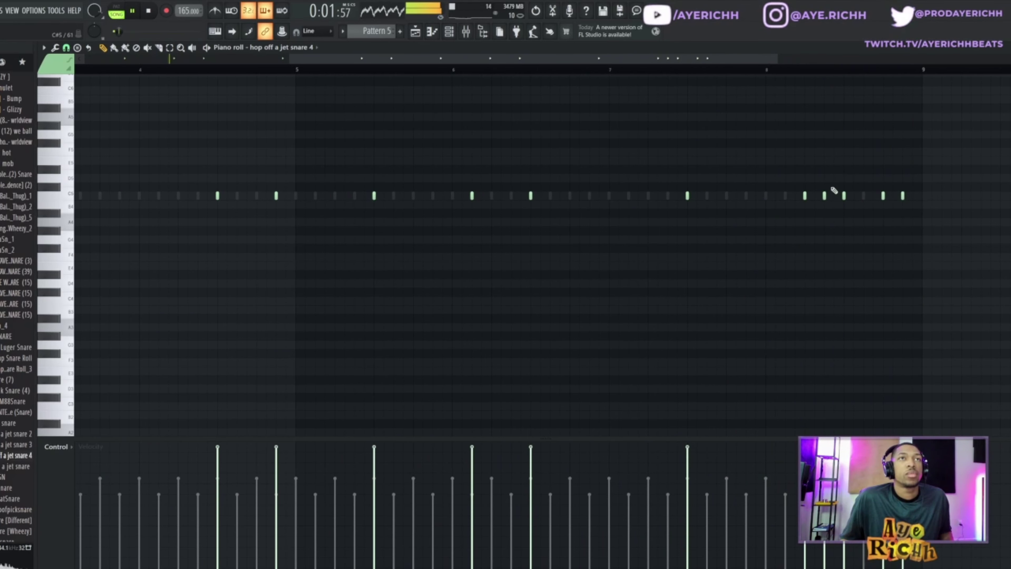
left_click(765, 77)
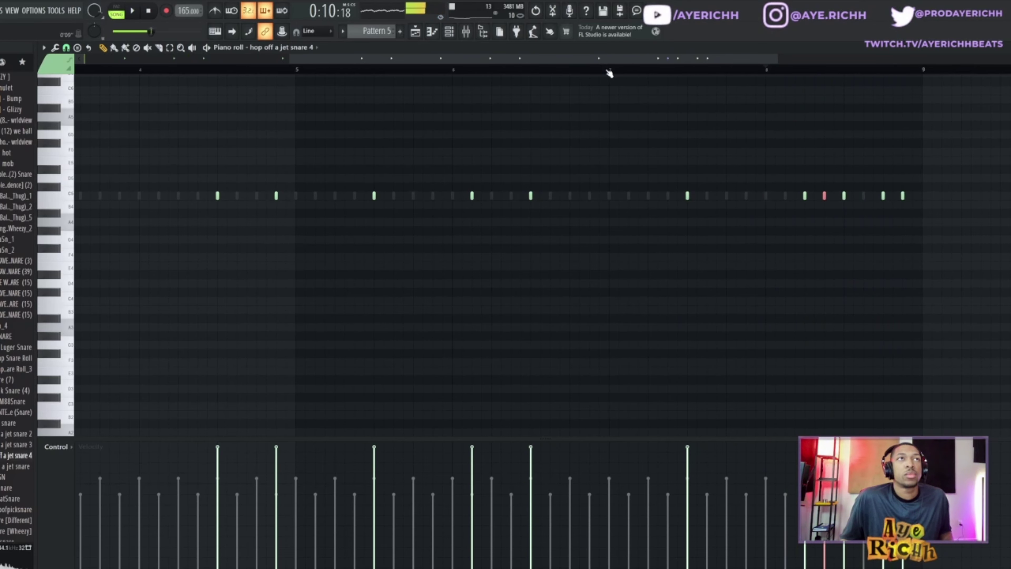
left_click(621, 71)
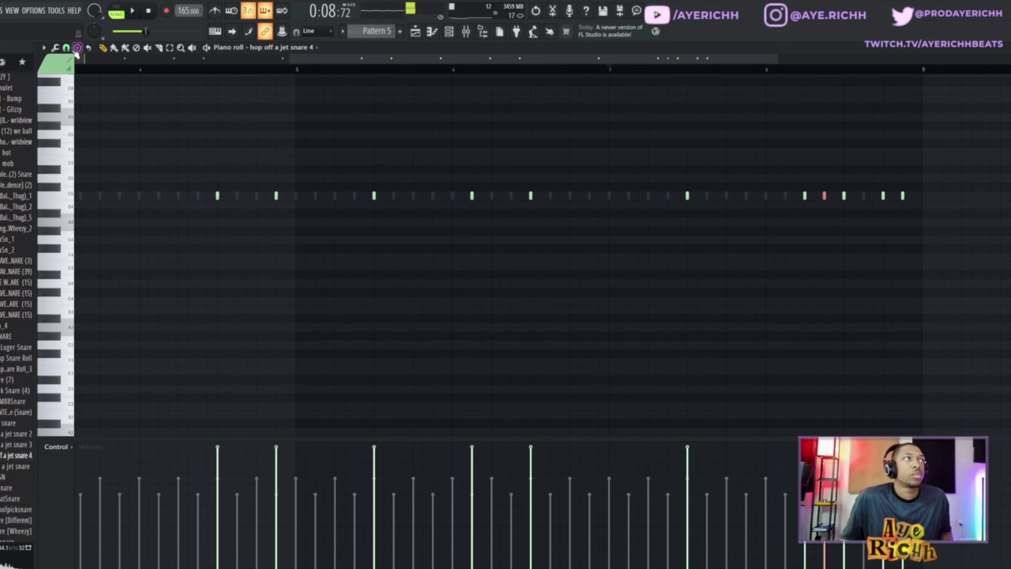
- Change the piano roll's snap and add quick, evenly spaced snare hits leading into beat 4 of bar 8 to form a short roll
left_click(66, 48)
left_click(85, 146)
key("space")
left_click(863, 196)
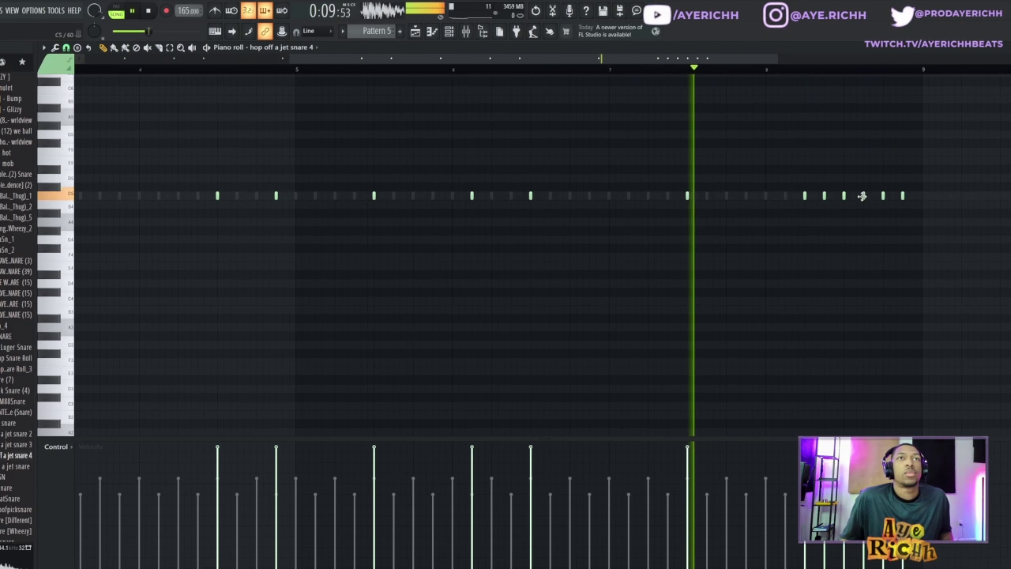
left_click(871, 196)
scroll(877, 196, "up", 2)
key("space")
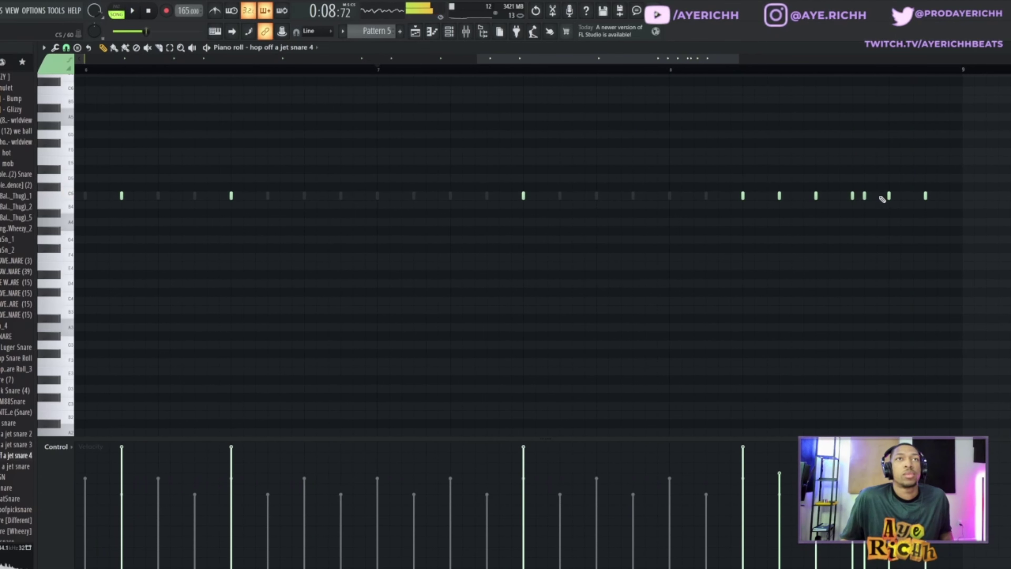
key("space")
scroll(860, 198, "up", 1)
left_click_drag(843, 192, 898, 208)
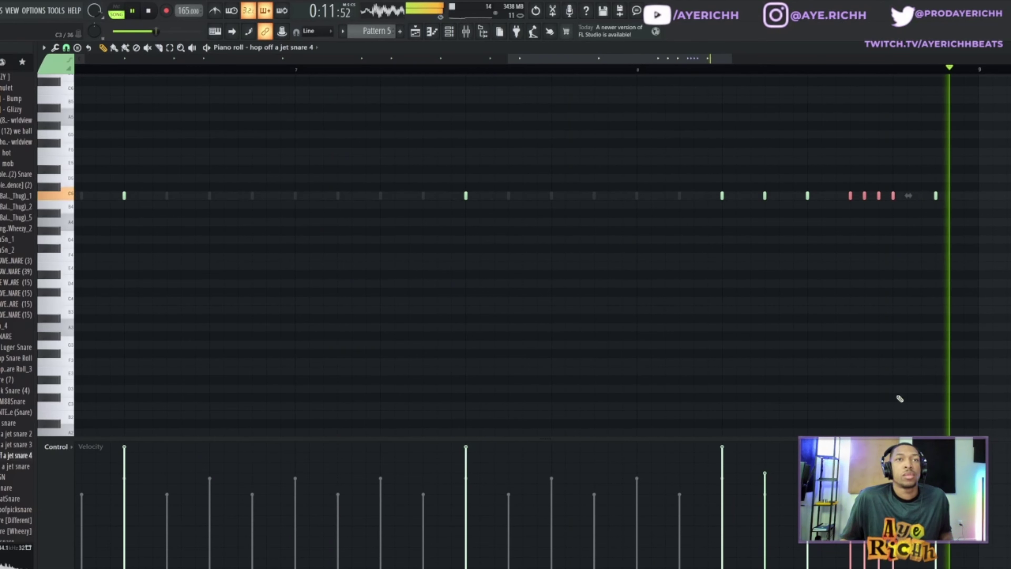
scroll(637, 339, "down", 3)
- Bring up the mixer and channel rack and load the Crash (2) cymbal sample as a new channel with a hit on the first step
key("F9")
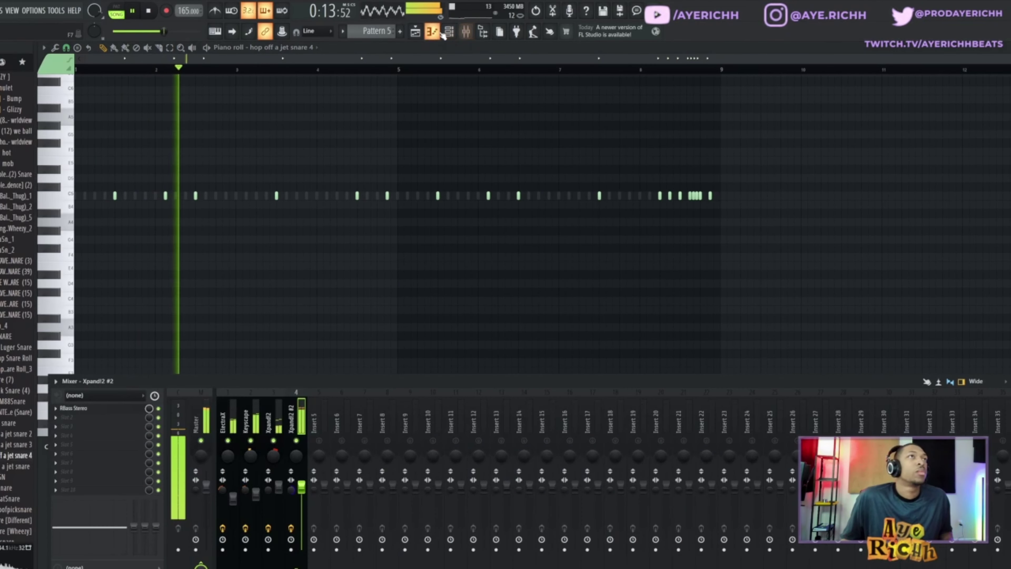
left_click(443, 34)
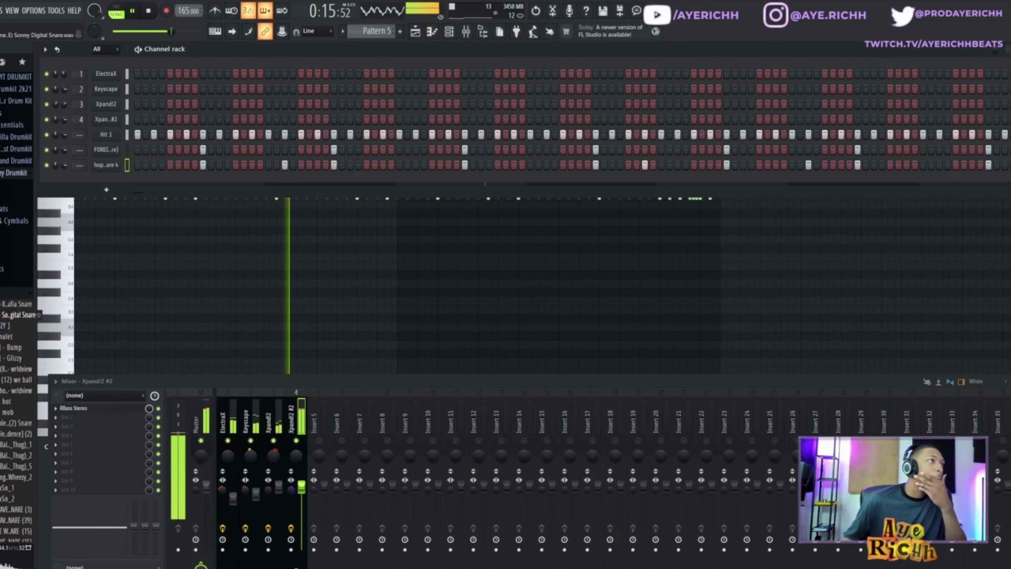
scroll(0, 265, "up", 1)
left_click(1, 232)
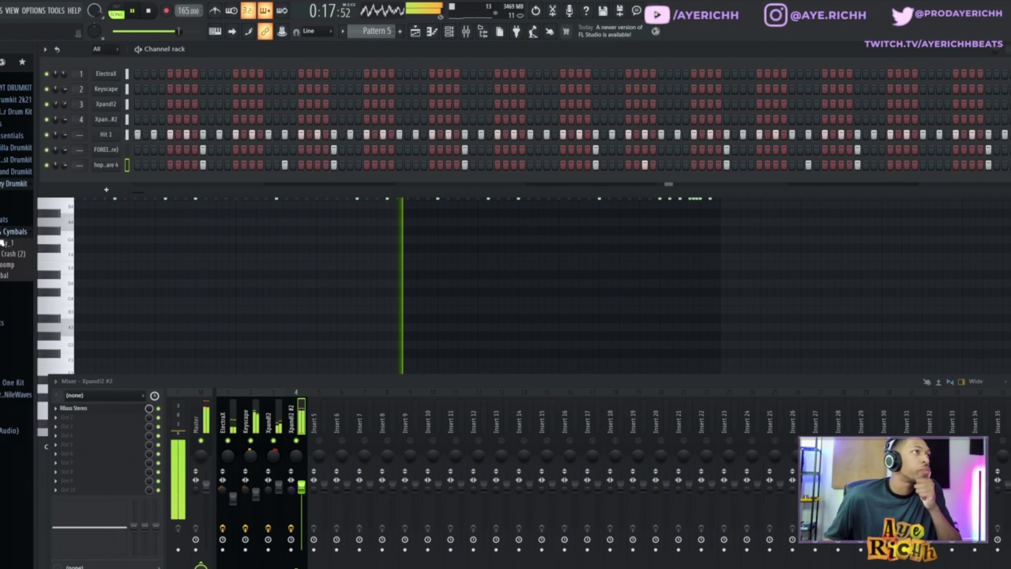
left_click(1, 264)
left_click(1, 275)
left_click(1, 243)
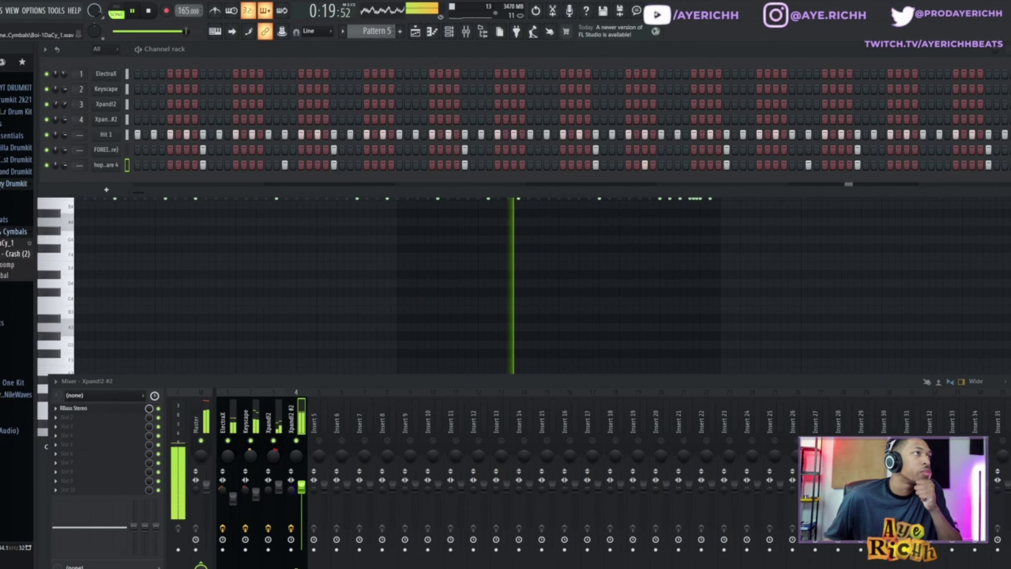
left_click_drag(95, 170, 98, 175)
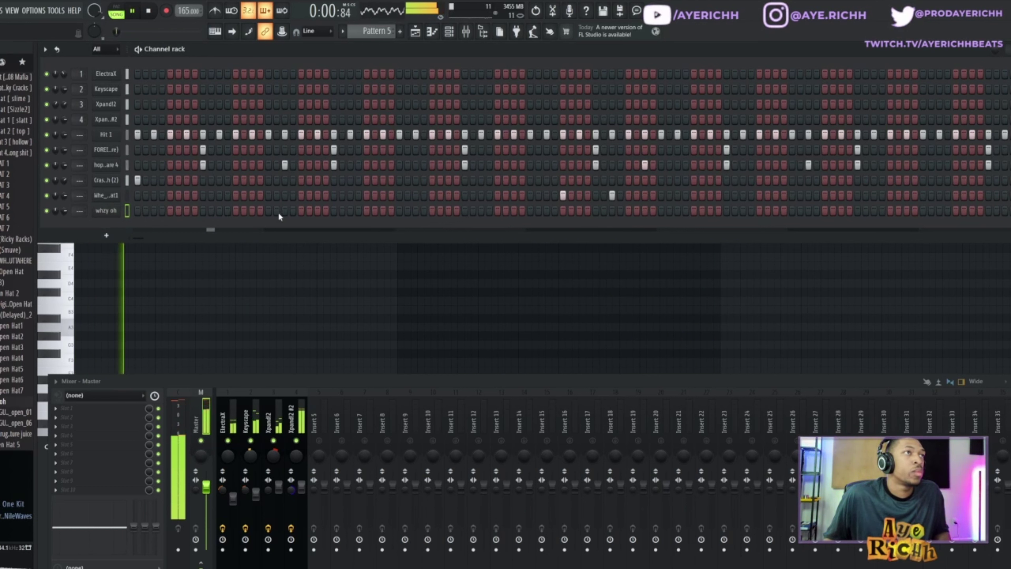
- Check the whzy oh open hat's sampler settings and place its hits on beat 2 of bars 2 and 6
left_click(106, 211)
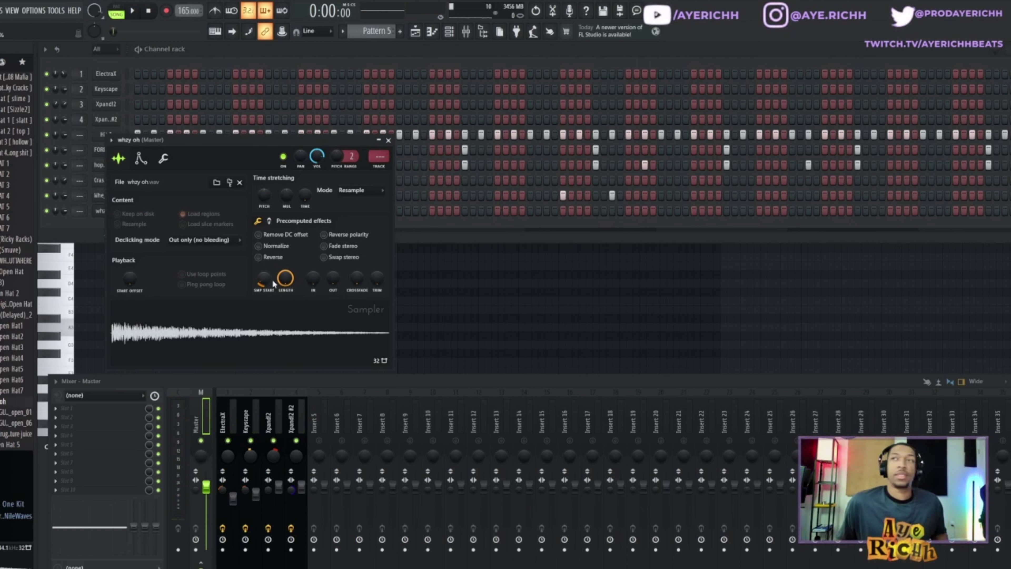
key("space")
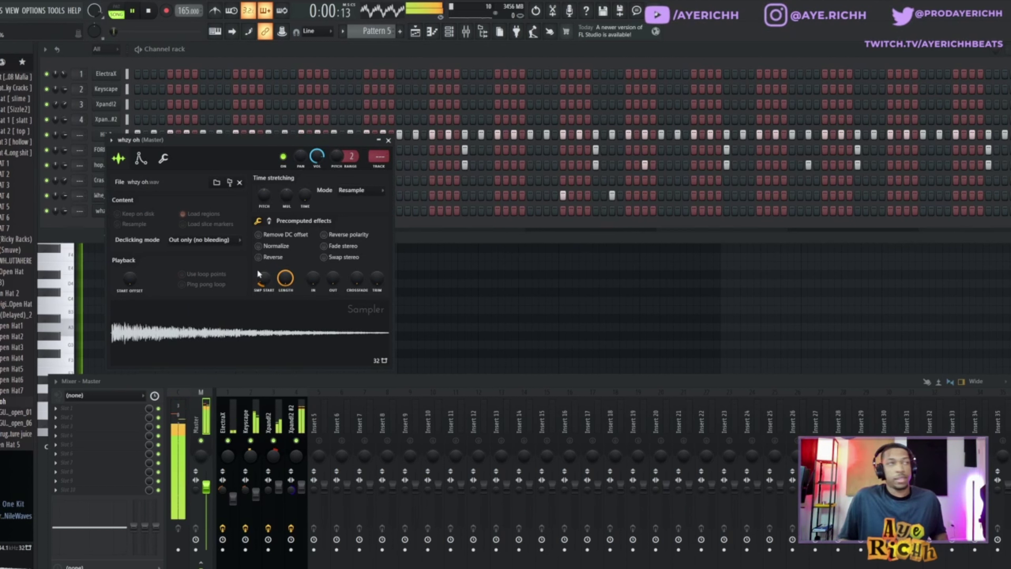
left_click(388, 140)
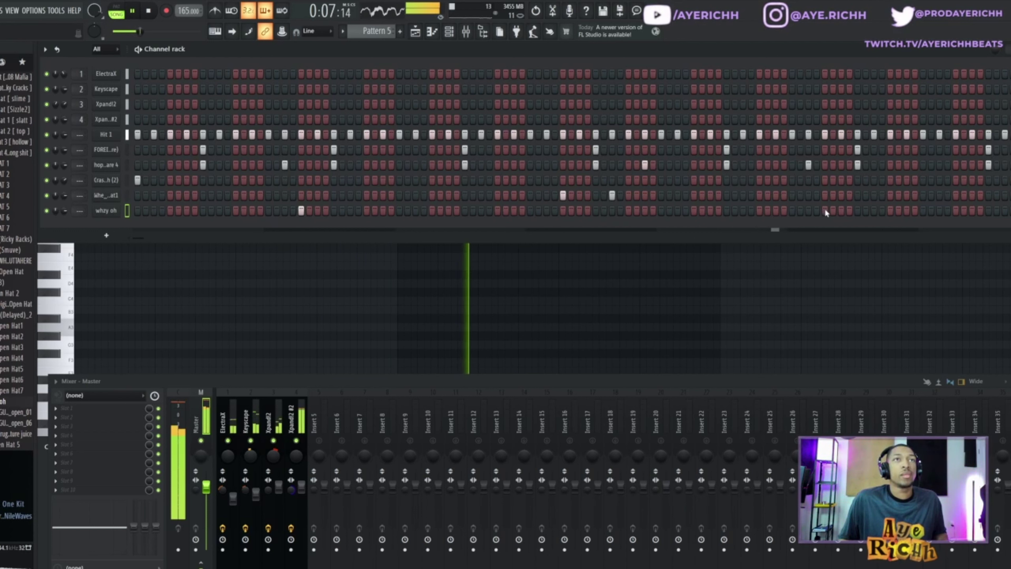
left_click(116, 211)
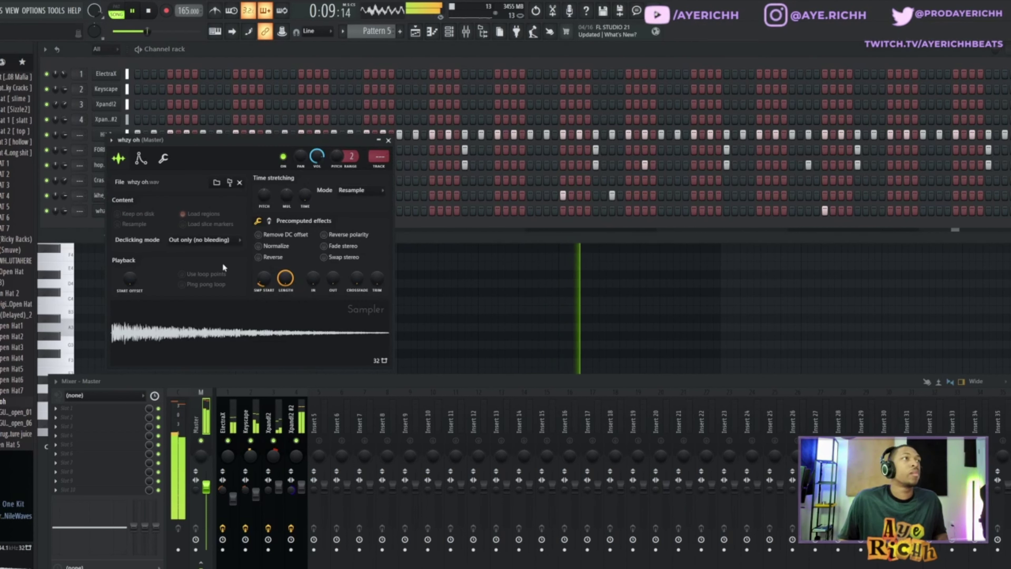
left_click(388, 141)
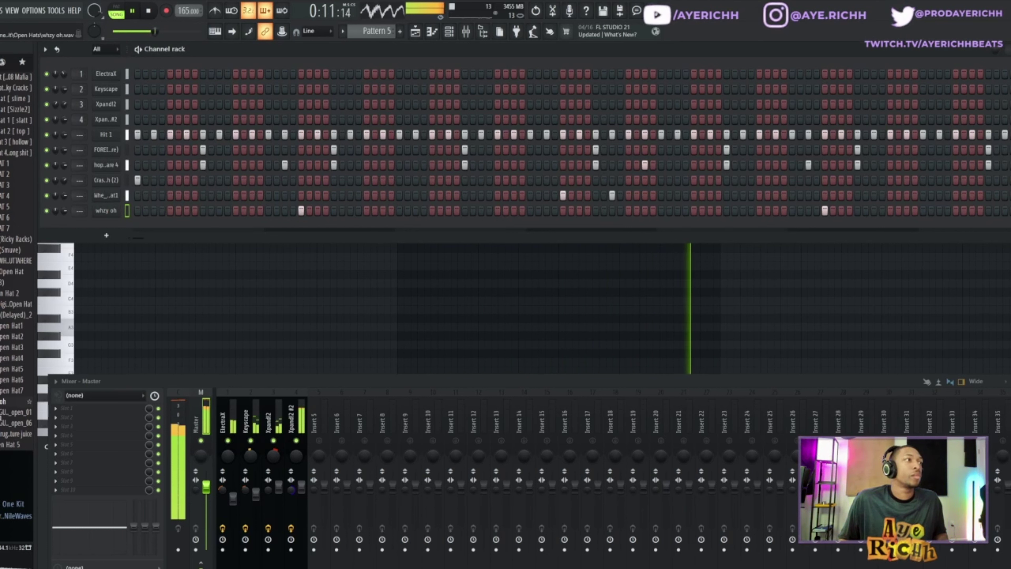
- Load the GC - Cough Perc sample from the percussion samples as a new channel above the crash
scroll(2, 421, "down", 2)
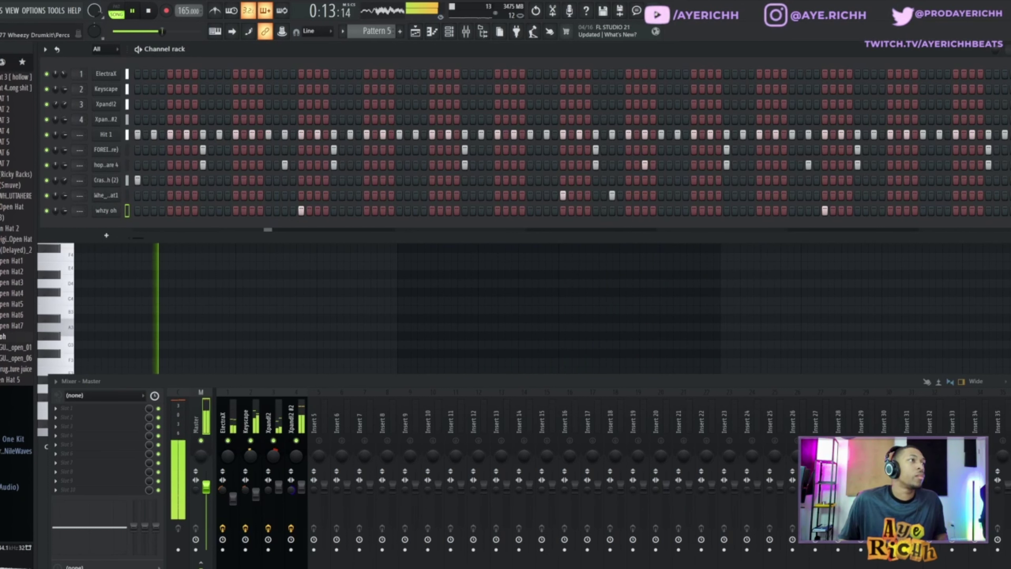
left_click(1, 392)
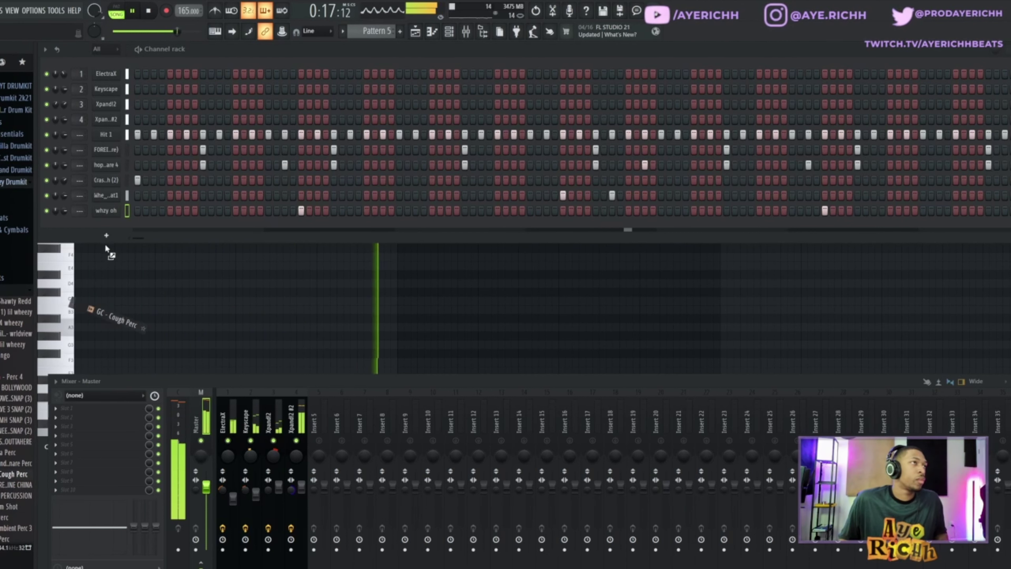
left_click_drag(104, 180, 104, 172)
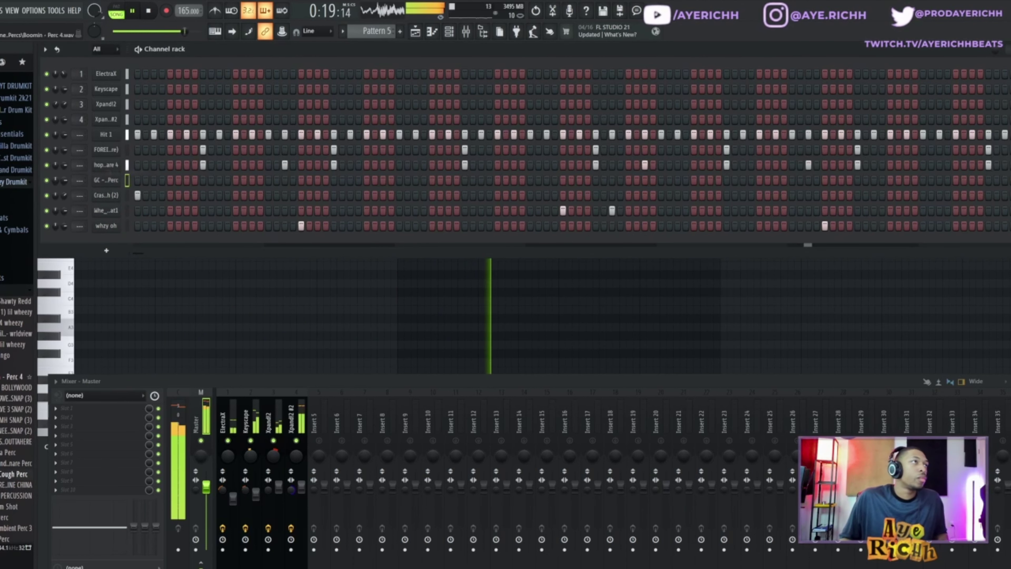
- Load the Poppin Perc_71 sample as a new channel and place one hit late in bar 5
scroll(16, 453, "down", 4)
scroll(2, 480, "down", 6)
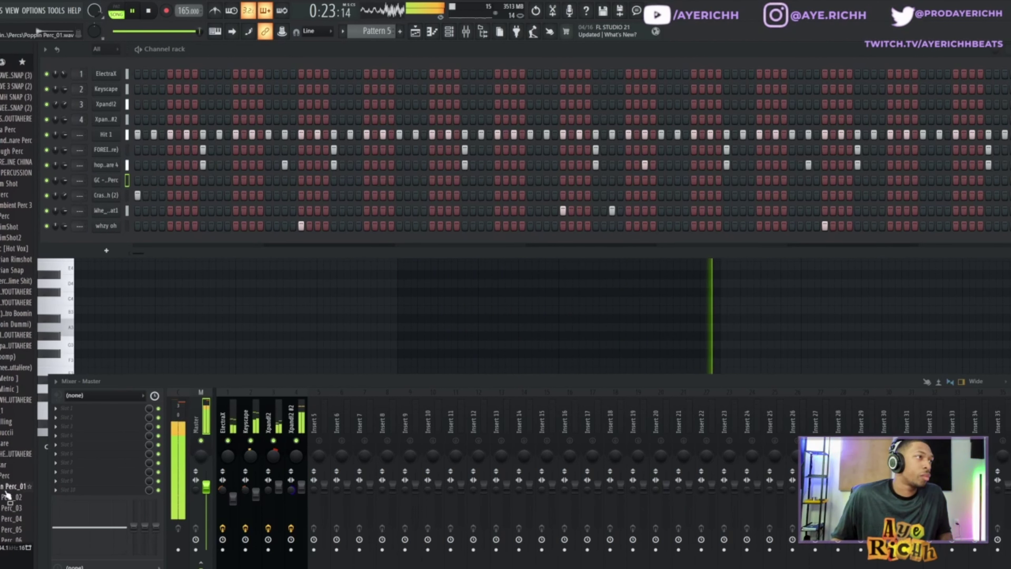
left_click_drag(12, 464, 123, 272)
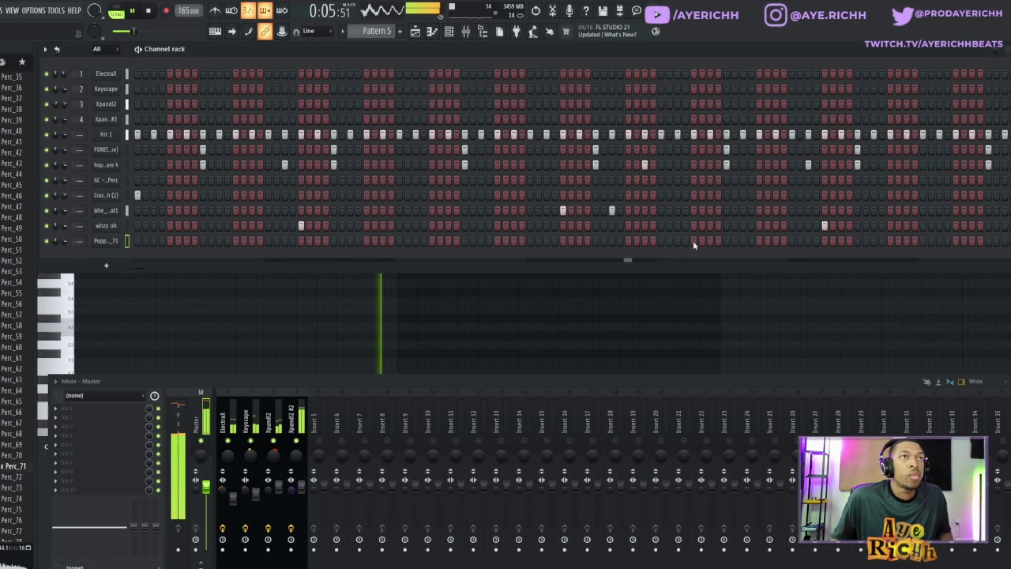
left_click(775, 240)
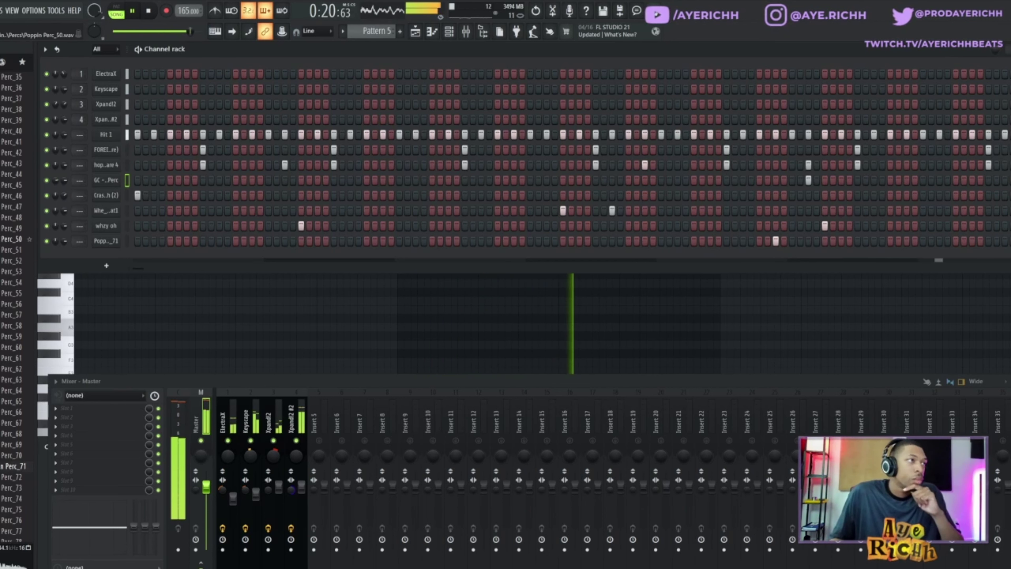
- Write a four-bar phrase for the 808 - BrZY WHEEZYOUTTAHERE in Pattern 6, with A5 hits in bar 1 and A4 hits across bars 2 to 4
scroll(16, 279, "up", 10)
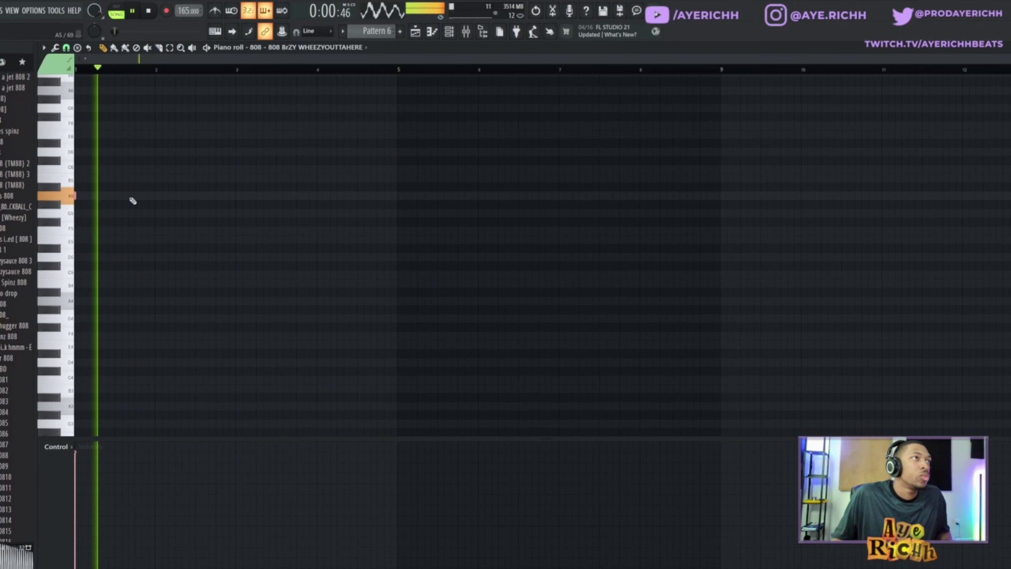
left_click(138, 198)
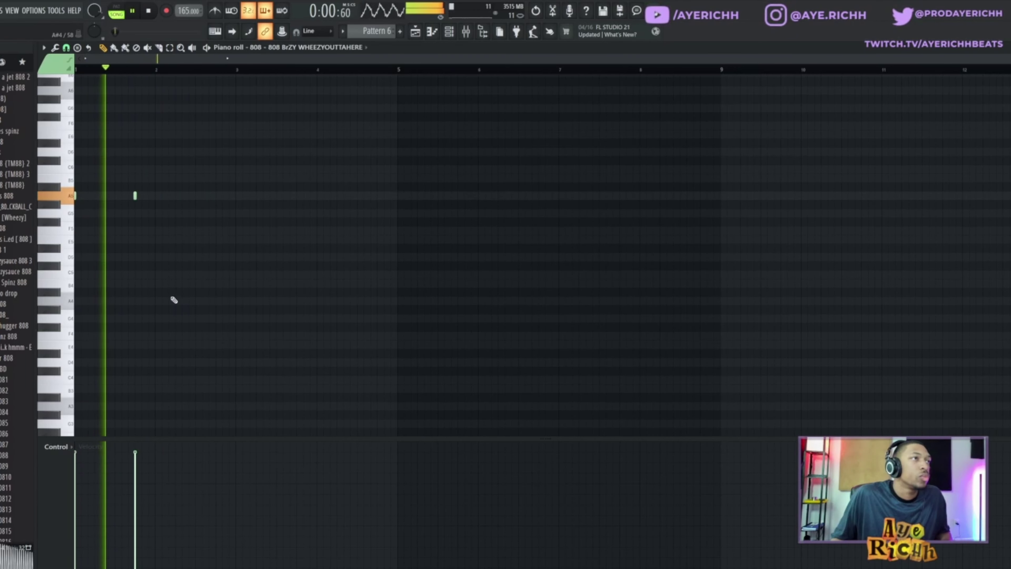
left_click(175, 304)
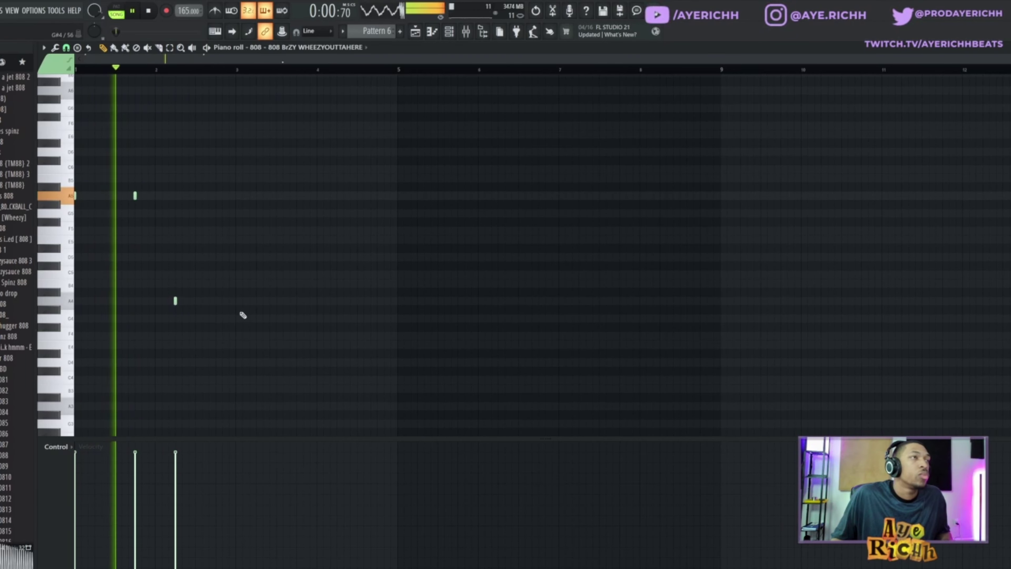
left_click(239, 302)
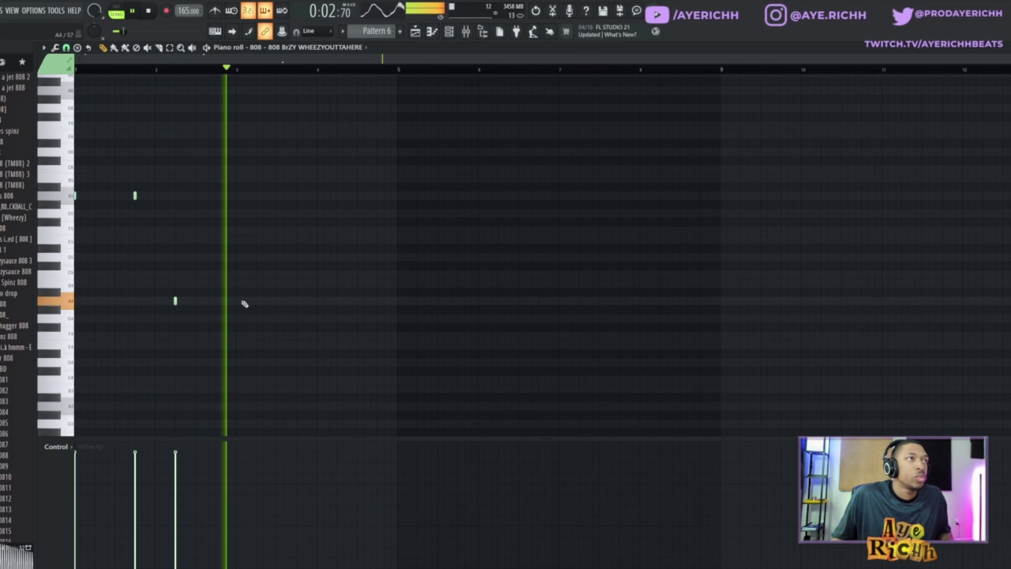
key("space")
key("space")
right_click(239, 301)
left_click(236, 301)
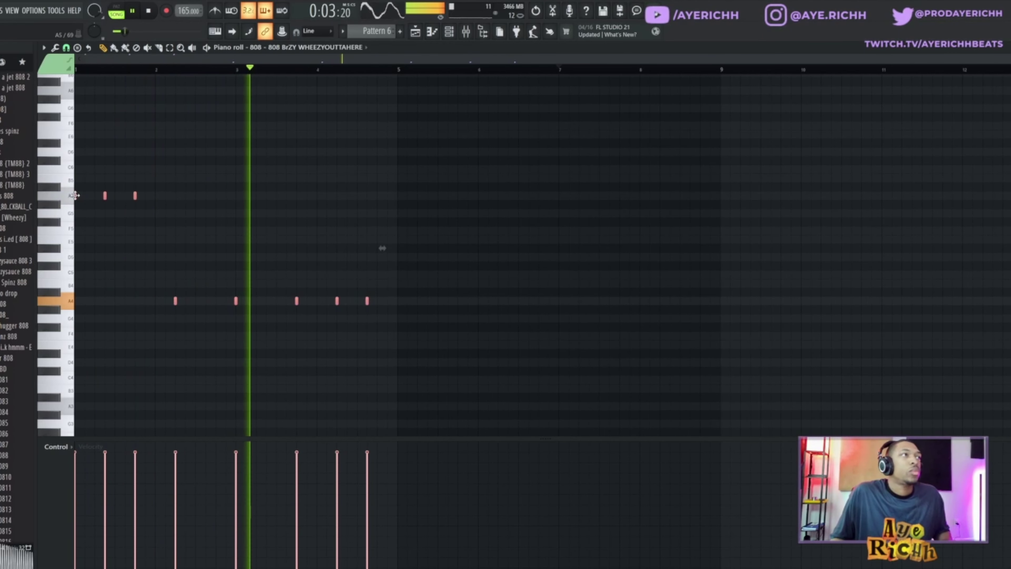
- Duplicate the four-bar 808 phrase into bars 5 to 8 and deselect the notes
left_click_drag(75, 196, 398, 196)
left_click(433, 260, "ctrl")
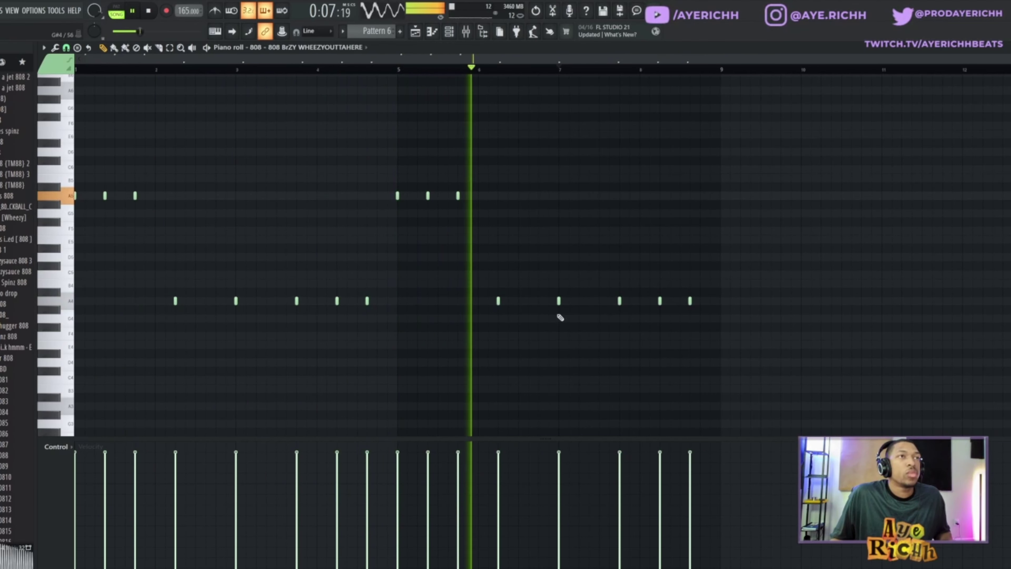
- Raise the 808 note at the start of bar 7 an octave to A5 and add an A4 hit right after it
left_click(570, 302)
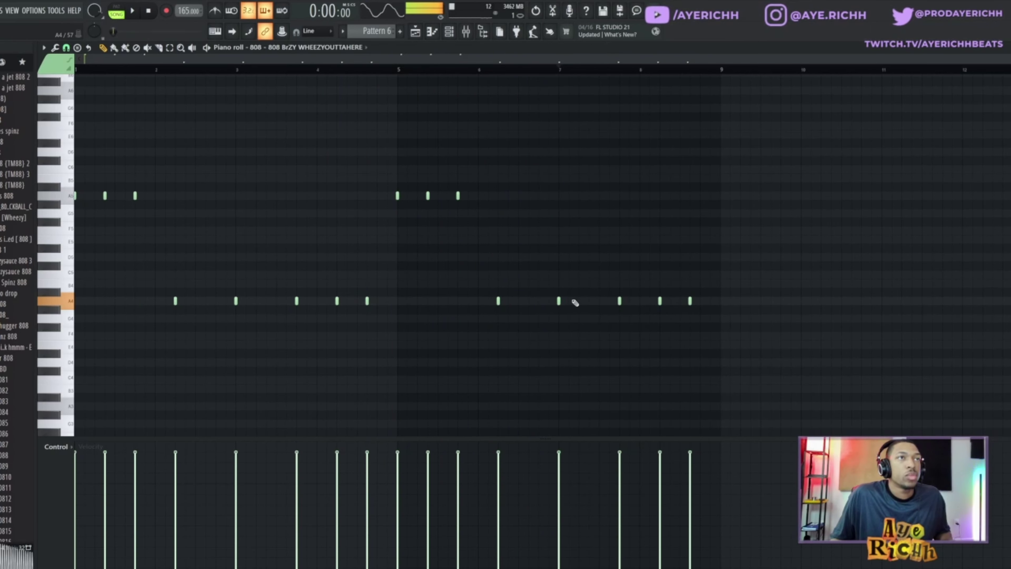
left_click_drag(554, 301, 561, 313)
key("ctrl+Up")
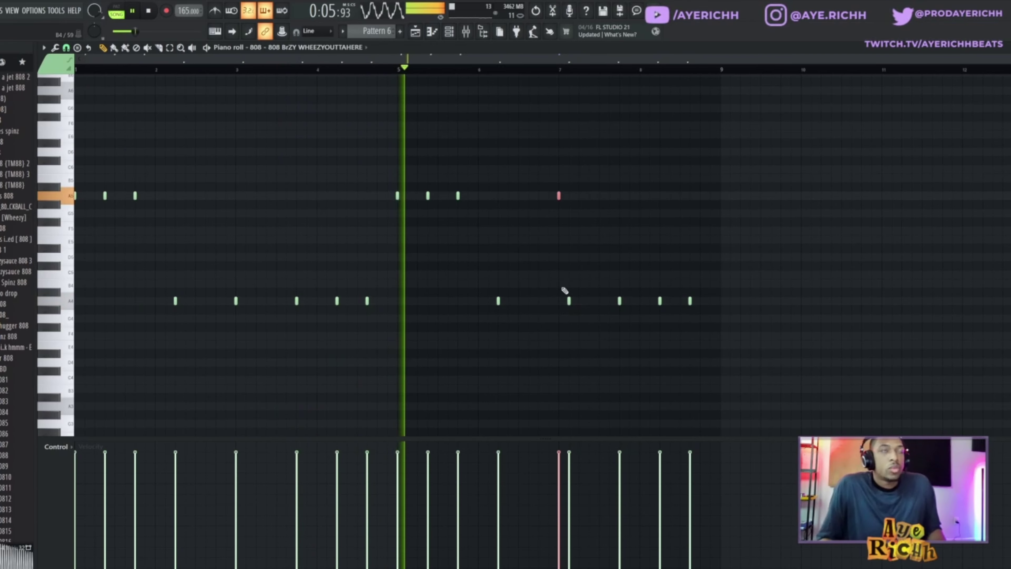
left_click(693, 363, "ctrl")
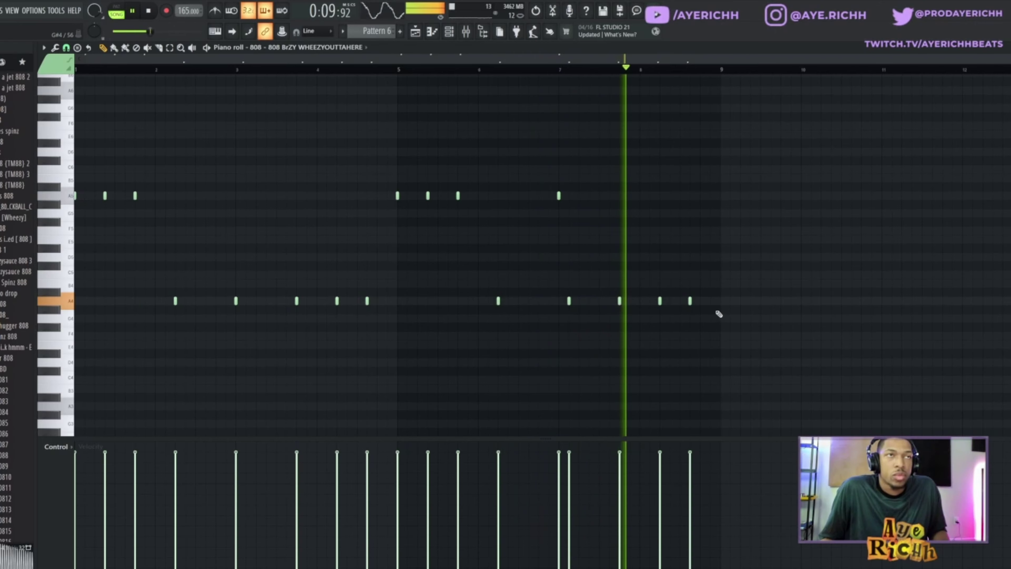
- Add an A5 808 hit early in bar 6 and lower the first note of bar 7 an octave to A4
key("space")
key("space")
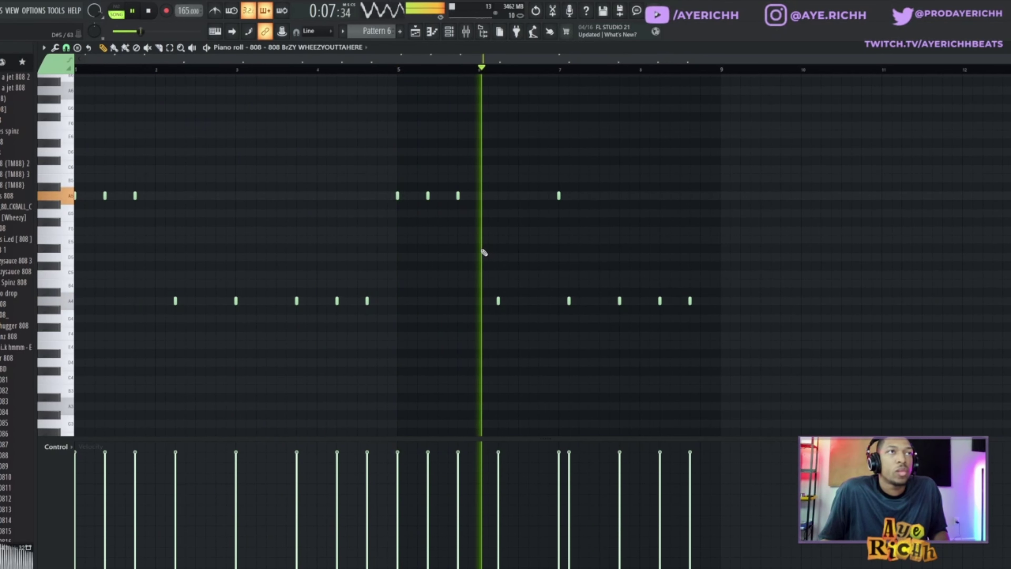
key("space")
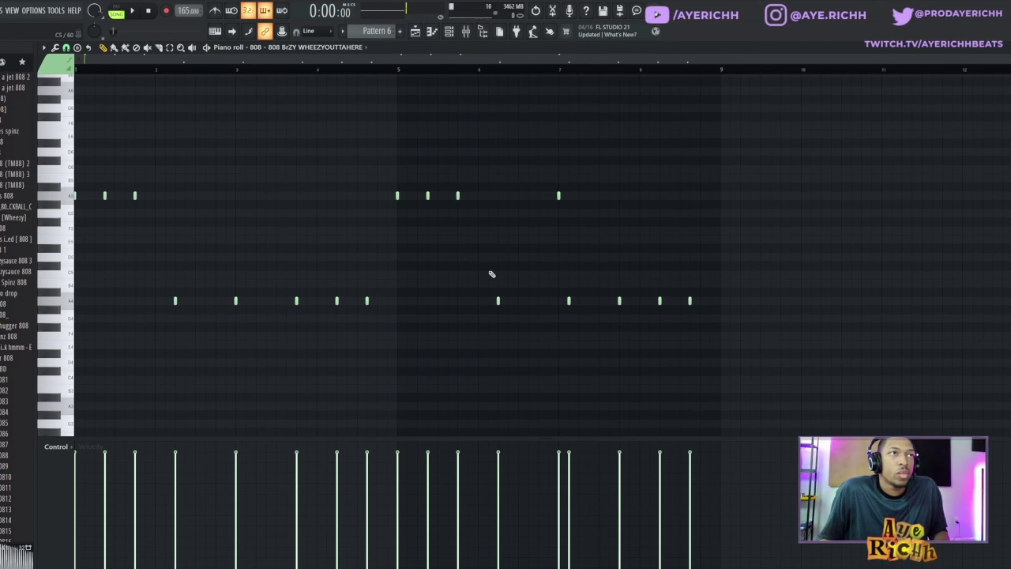
key("space")
left_click(558, 195)
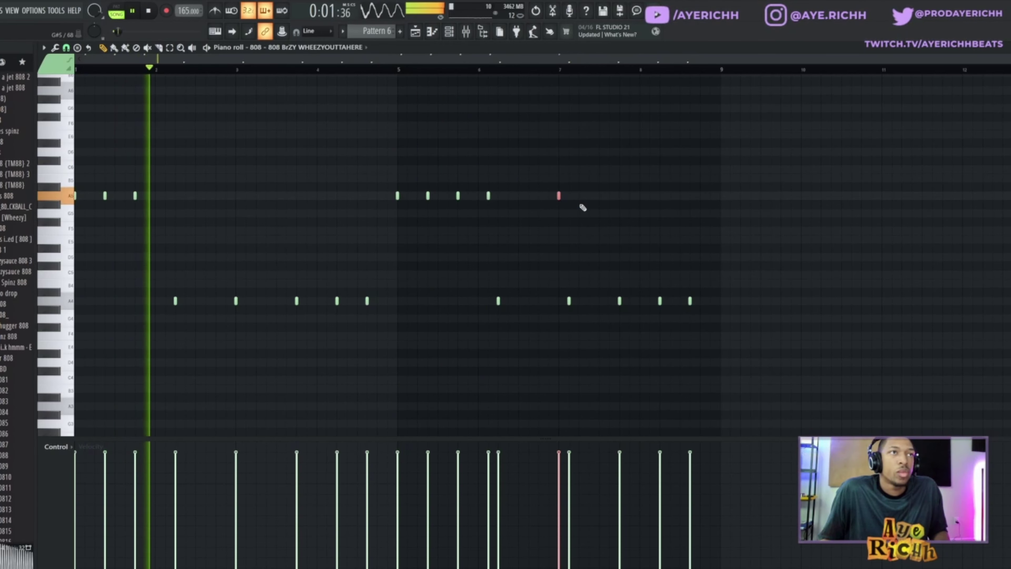
key("ctrl+Down")
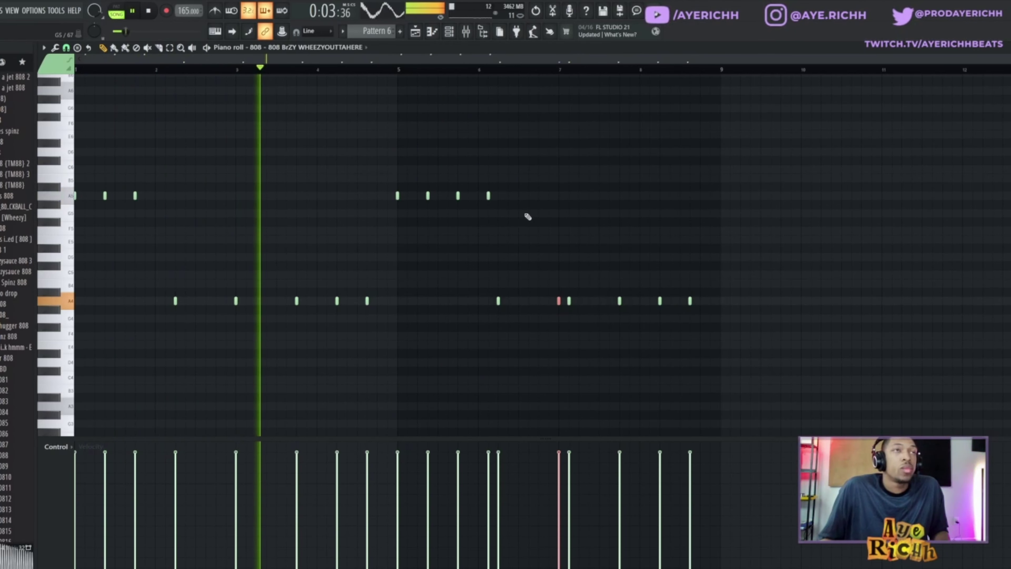
- Add an A4 808 hit in the first half of bar 7
scroll(515, 220, "up", 2)
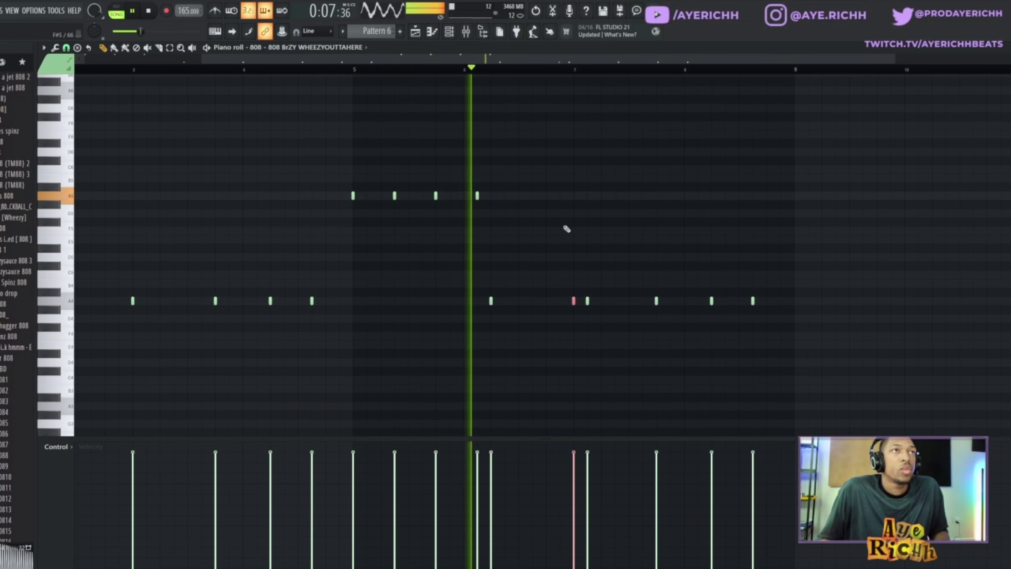
left_click(629, 303)
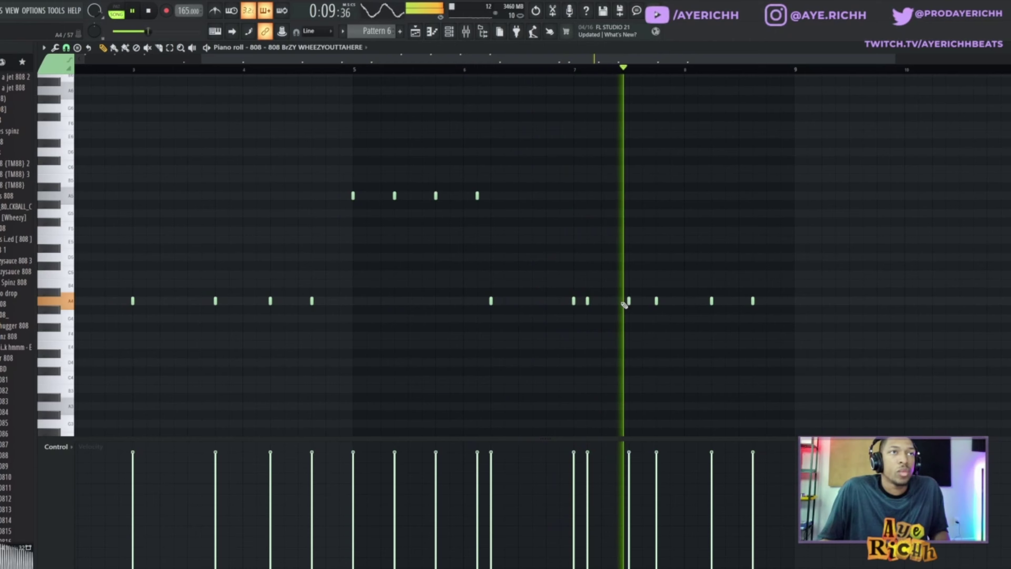
key("space")
right_click(629, 303)
scroll(655, 218, "down", 2)
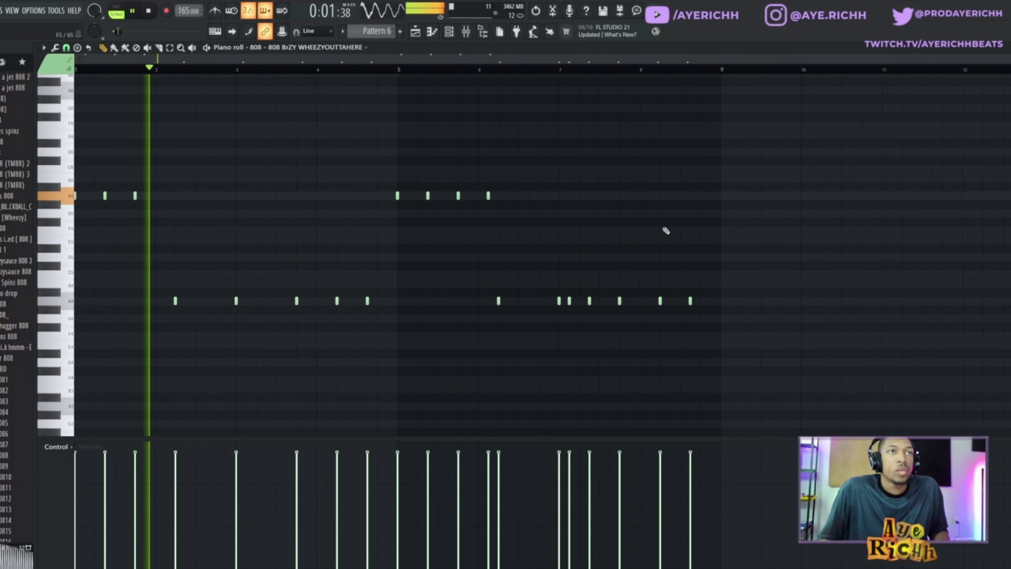
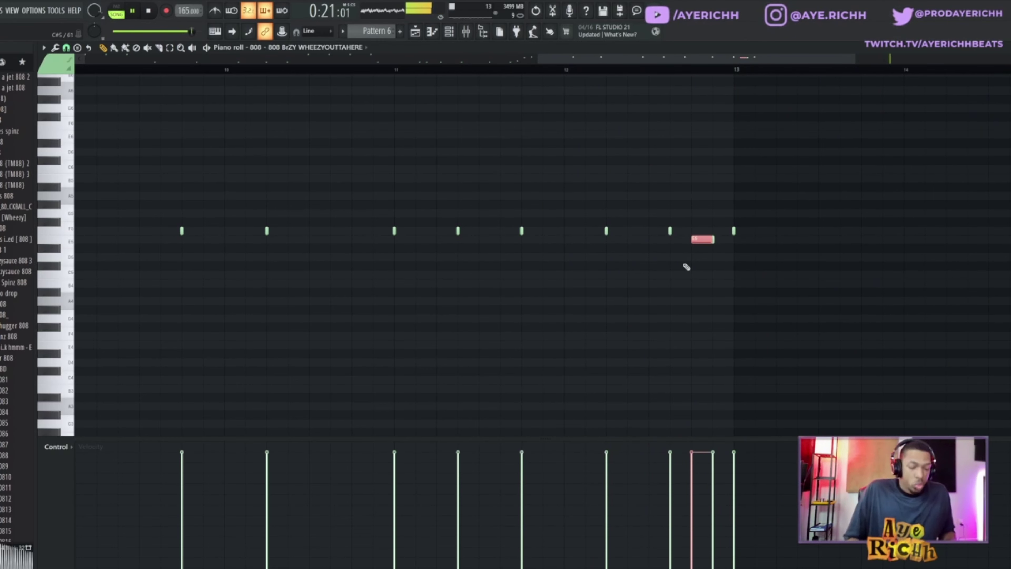
- Chop the E5 808 note near the end of bar 12 into four slices with rising velocities
key("ctrl+u")
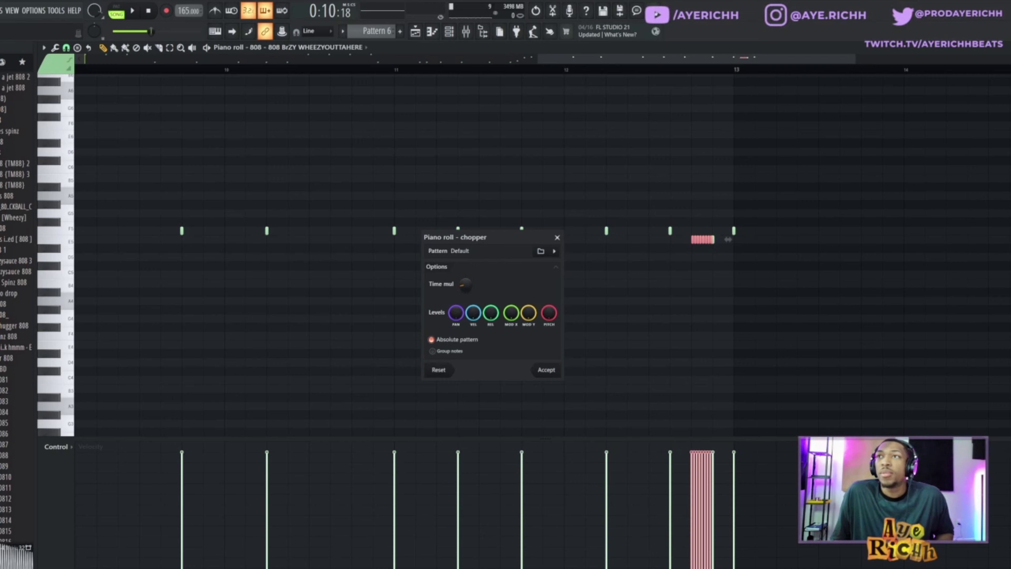
left_click(558, 373)
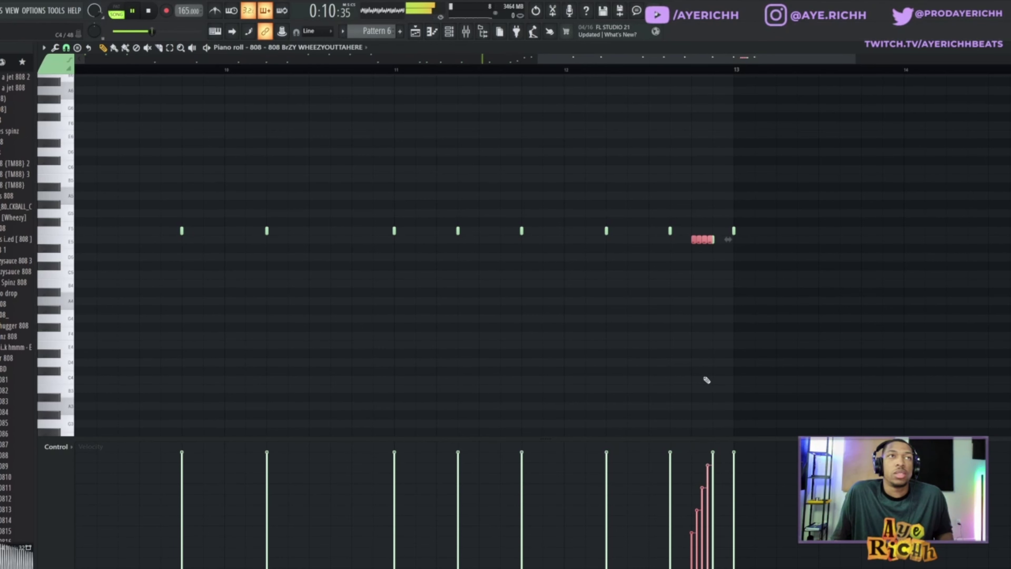
scroll(737, 318, "down", 3)
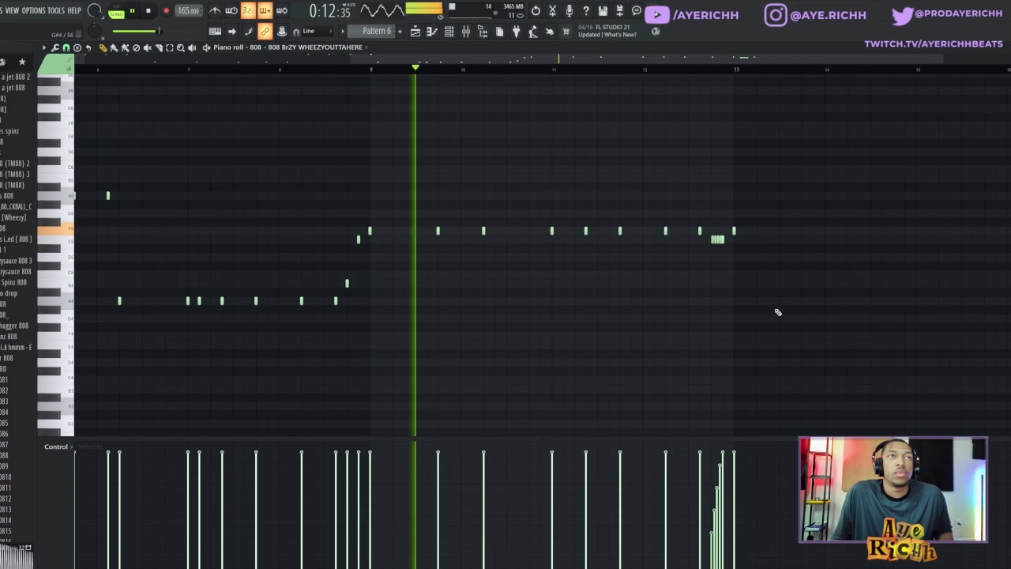
- Add two F5 808 hits early in bar 14 and three E5 hits across bar 15
scroll(770, 262, "up", 3)
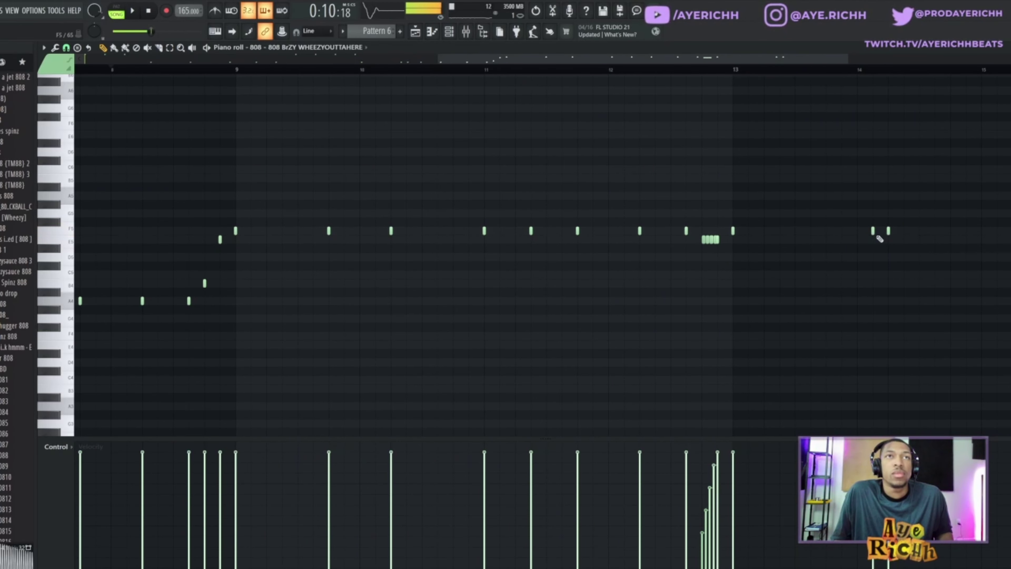
scroll(887, 255, "down", 4)
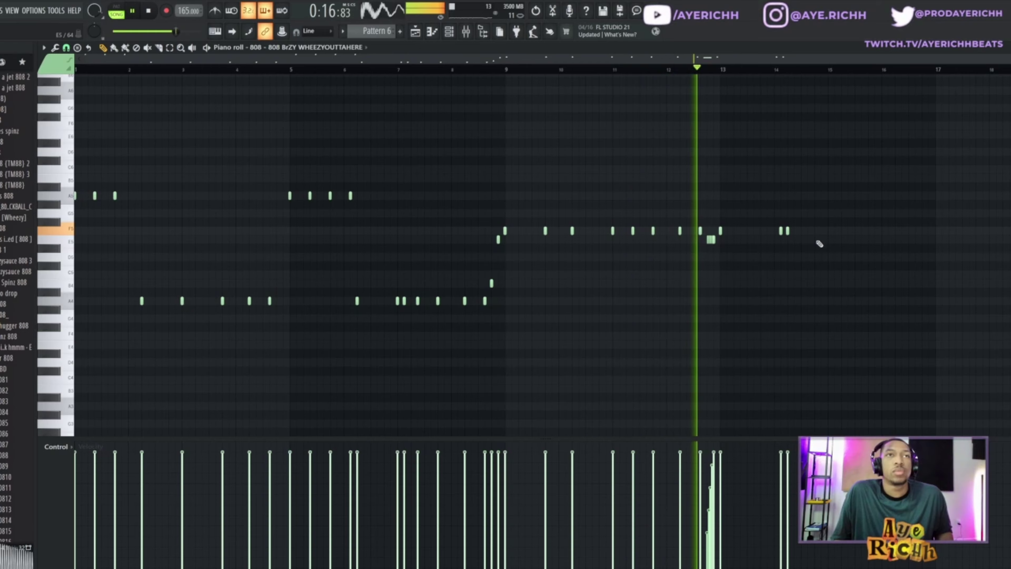
scroll(819, 255, "up", 4)
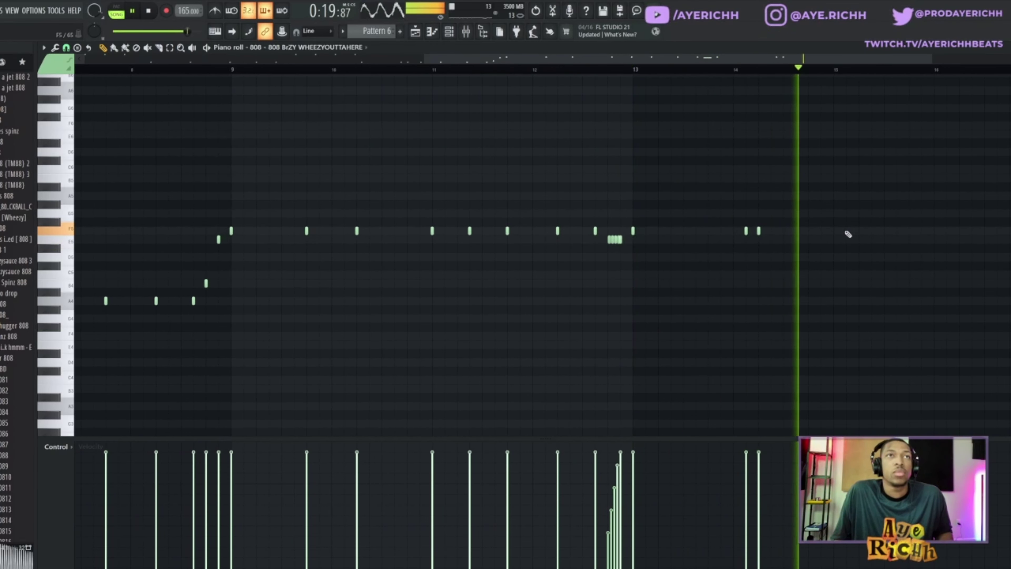
left_click(836, 237)
left_click(871, 239)
left_click(908, 239)
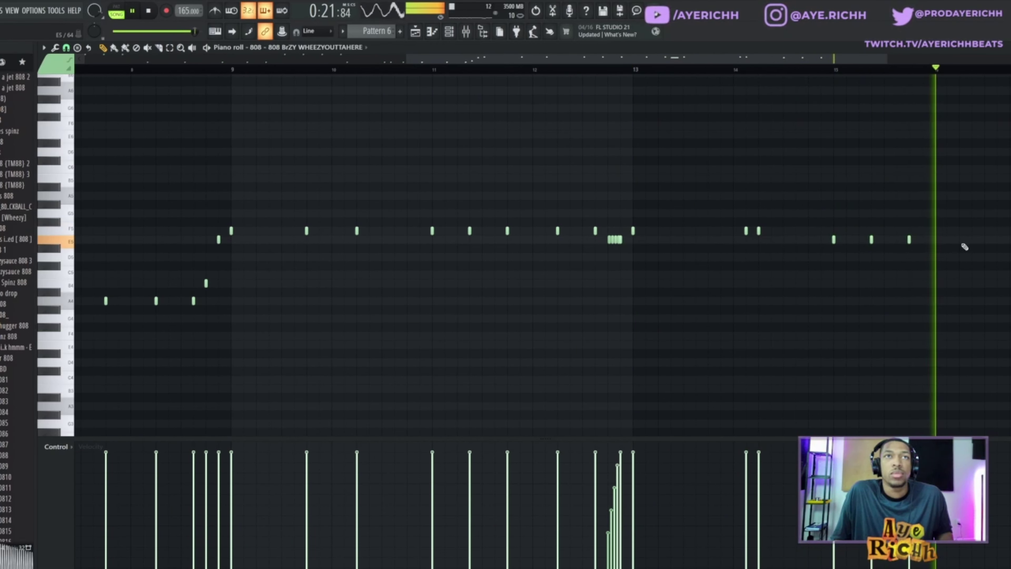
key("space")
- Add three B5 808 hits in bar 16
scroll(936, 247, "down", 2)
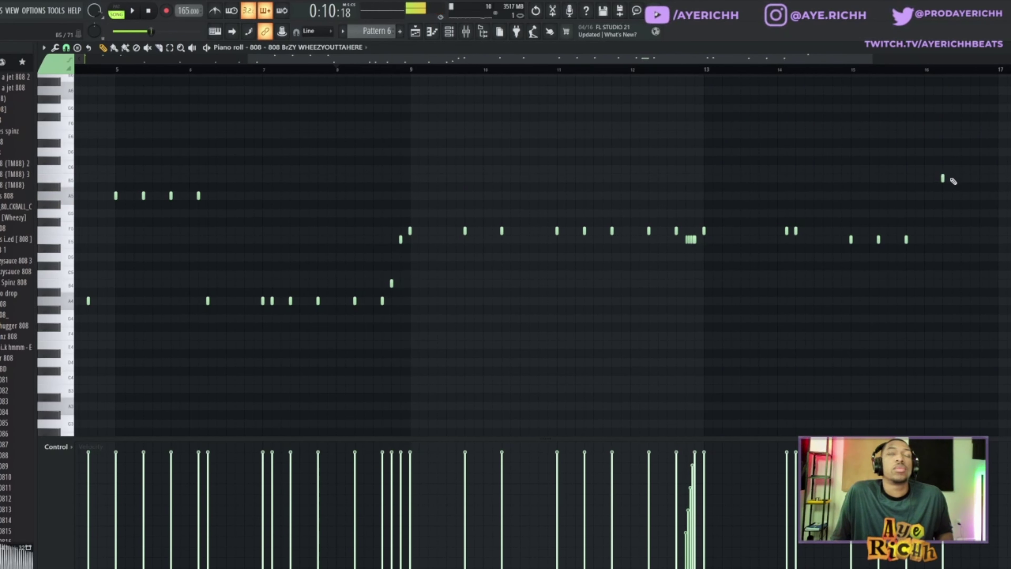
scroll(955, 183, "up", 2)
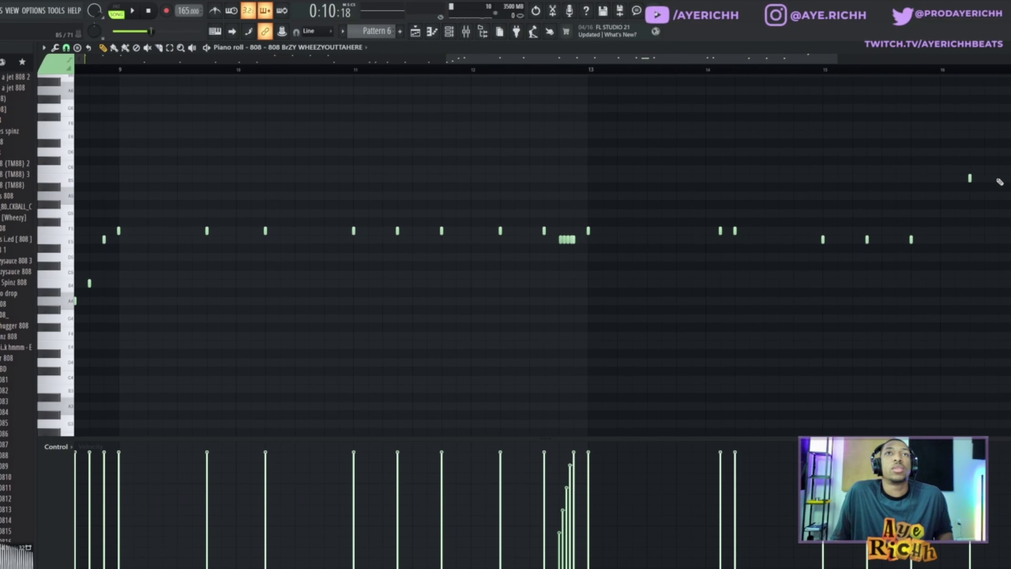
scroll(975, 191, "down", 3)
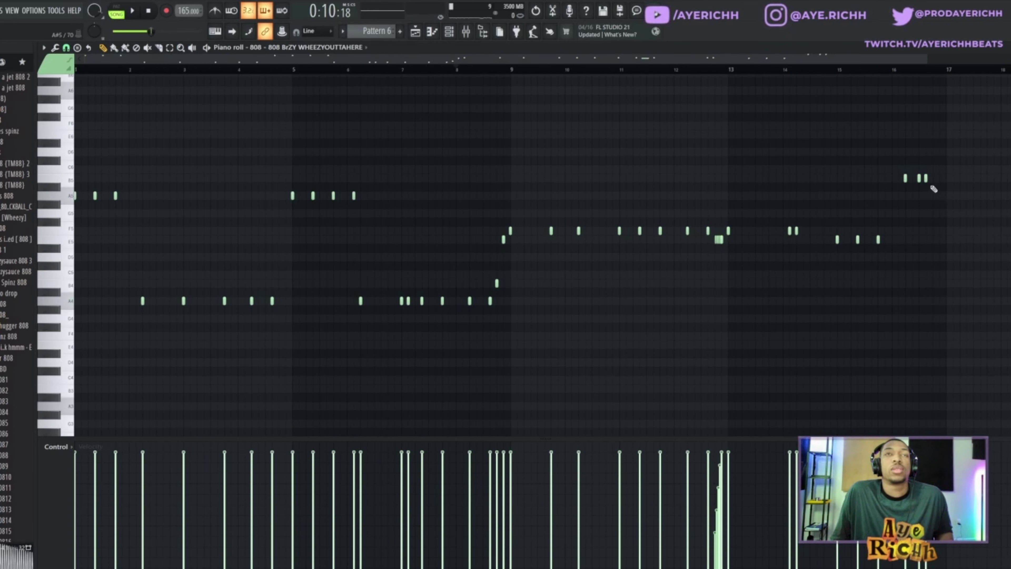
- Draw a B4 808 note at the end of bar 16 and chop it into a rapid roll with falling velocities
scroll(940, 180, "up", 2)
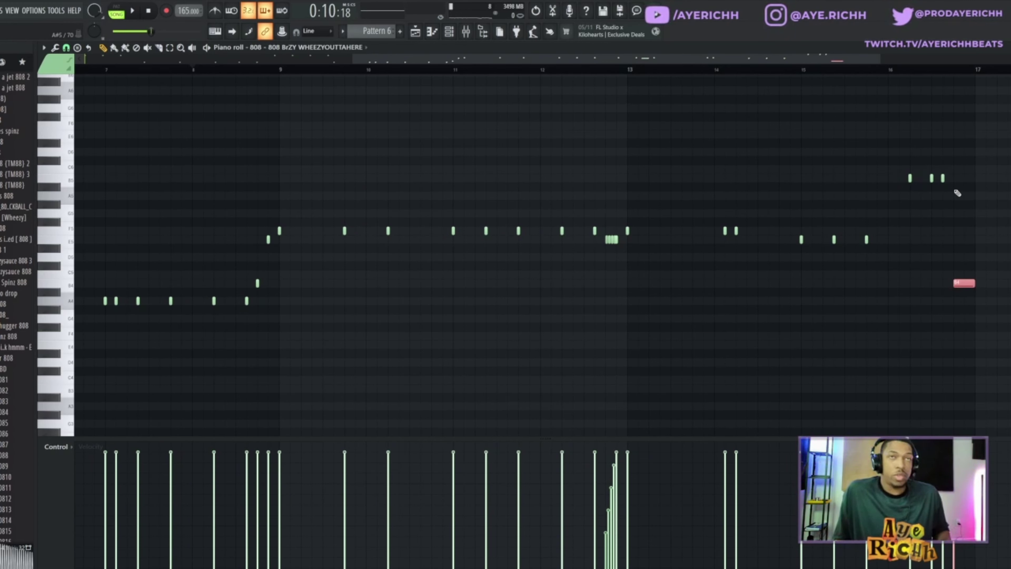
key("ctrl+u")
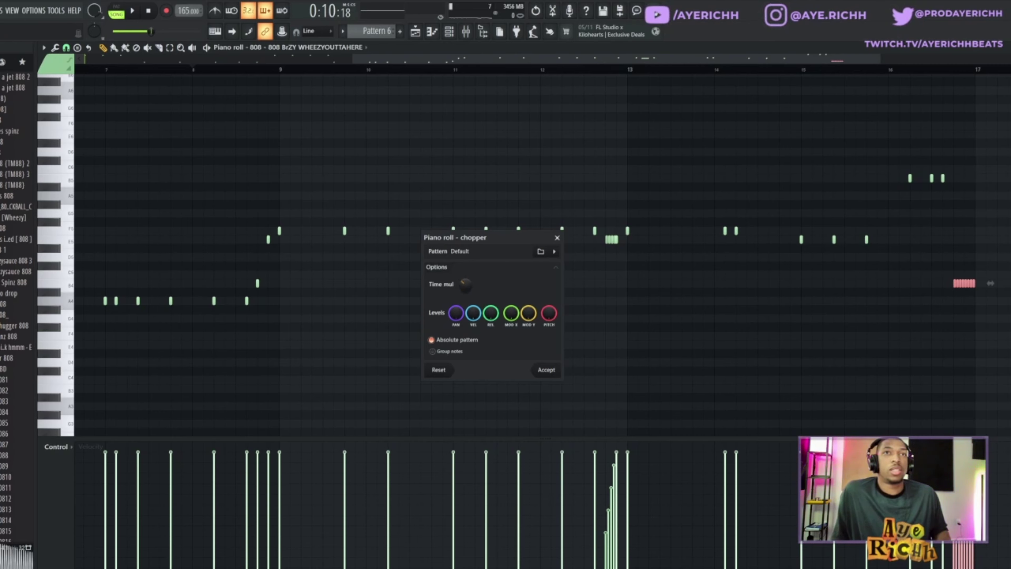
left_click(539, 370)
key("space")
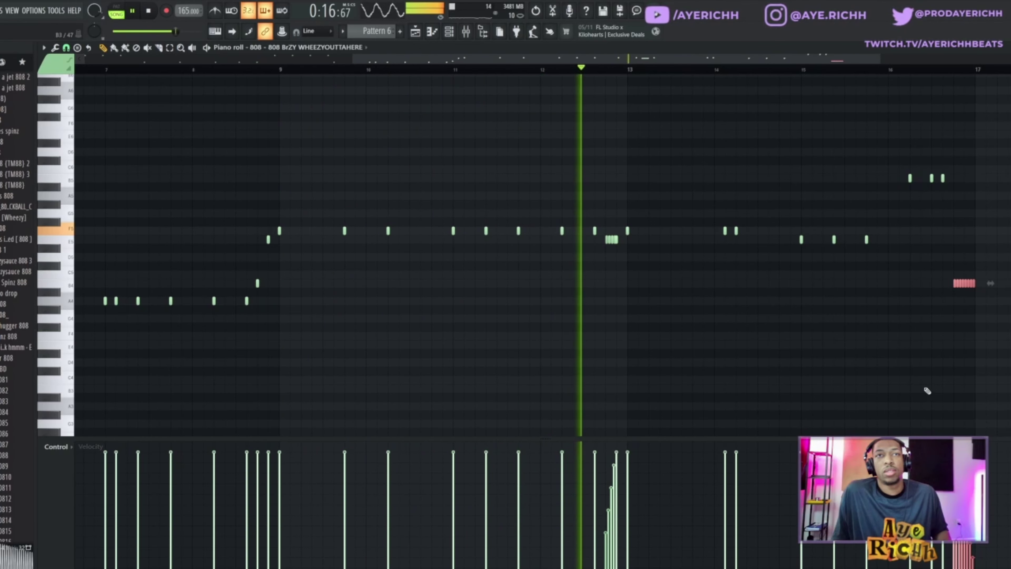
- Rework the B4 roll at the end of bar 16 into four short slices followed by one longer note
scroll(889, 390, "up", 1)
scroll(892, 382, "down", 1)
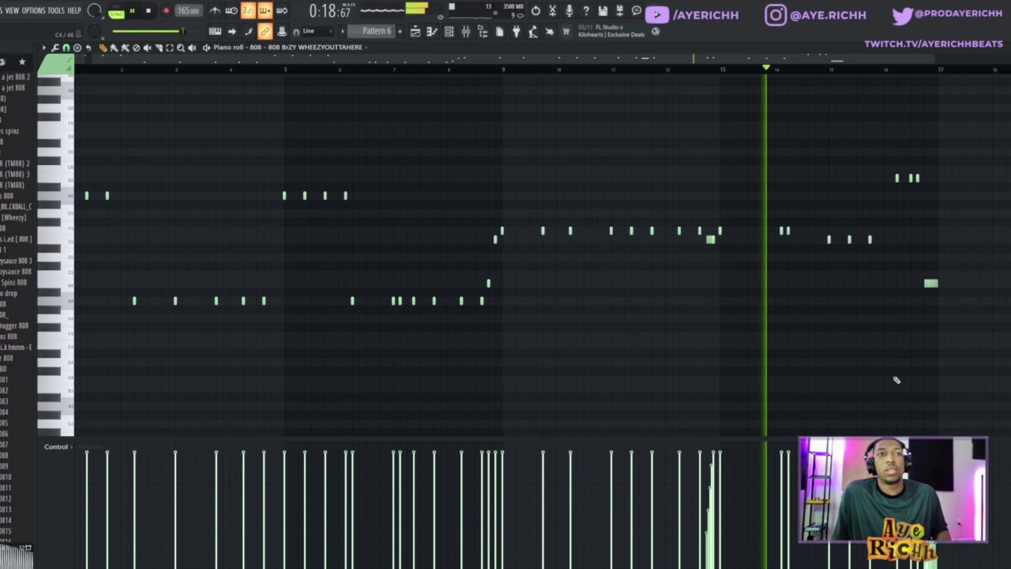
scroll(894, 368, "up", 2)
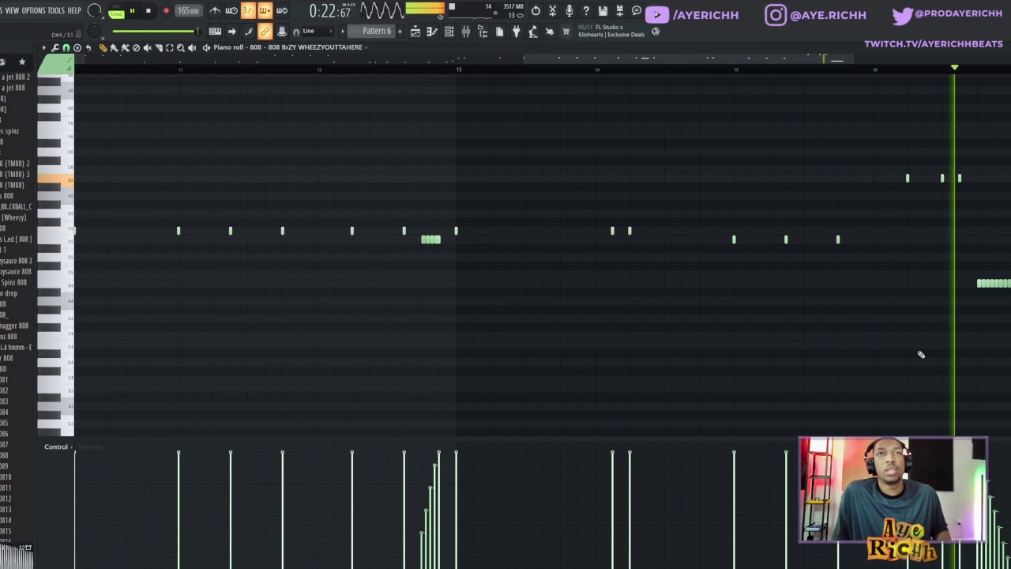
scroll(935, 346, "down", 2)
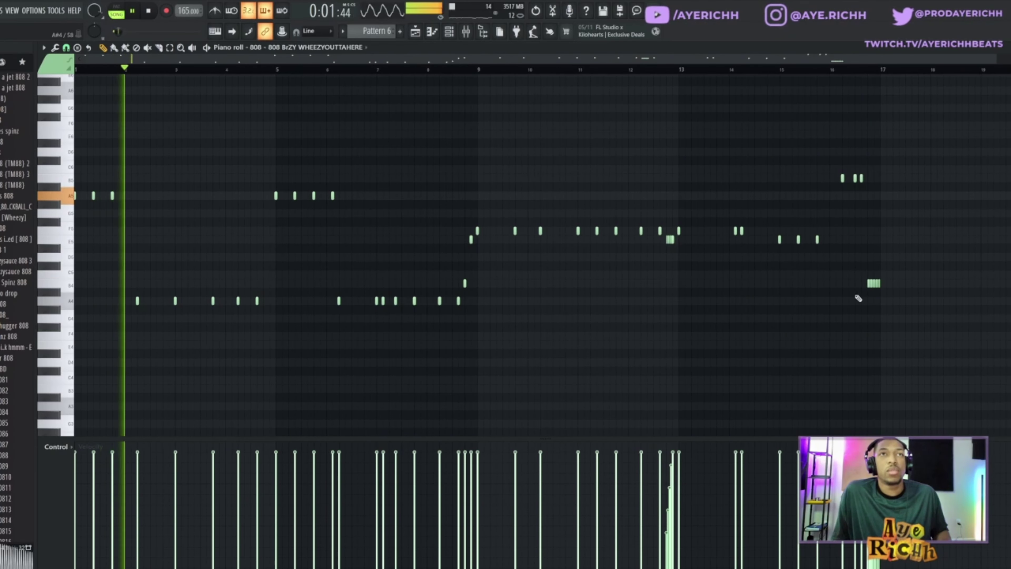
scroll(870, 311, "up", 2)
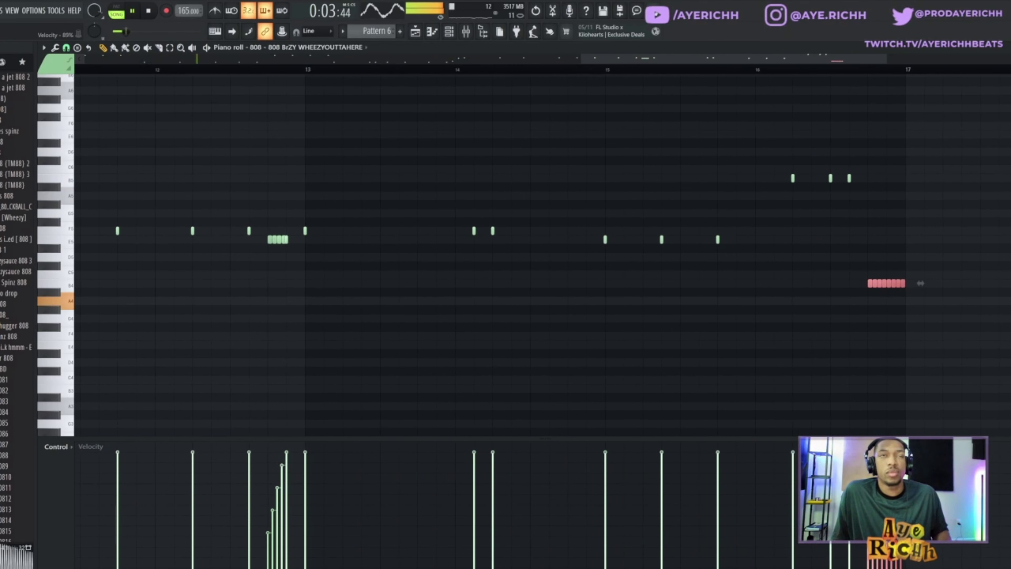
scroll(907, 329, "up", 1)
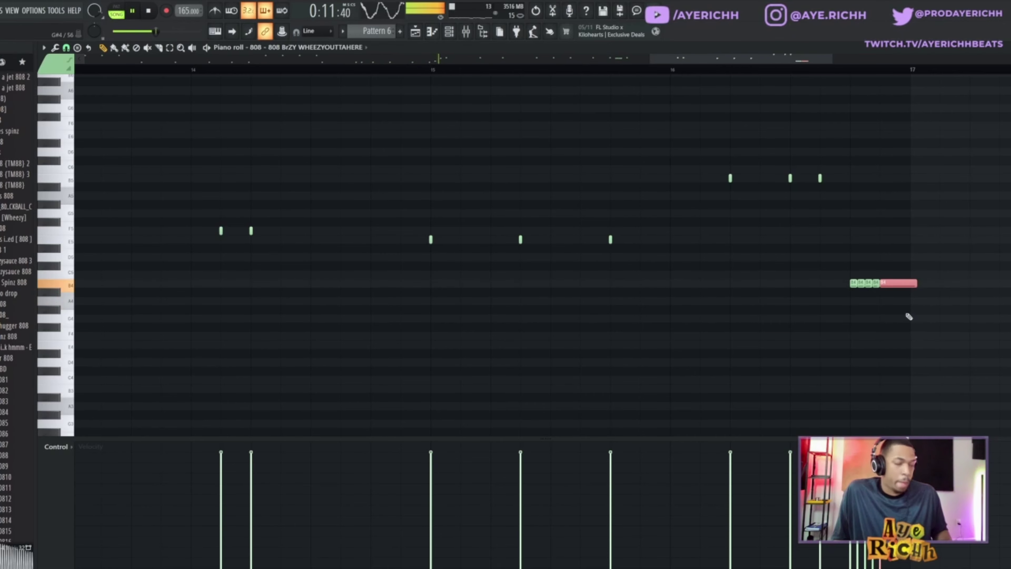
- Add an F5 808 hit late in bar 14 and rework the closing B5 and B4 hits of bar 16
scroll(911, 353, "down", 5)
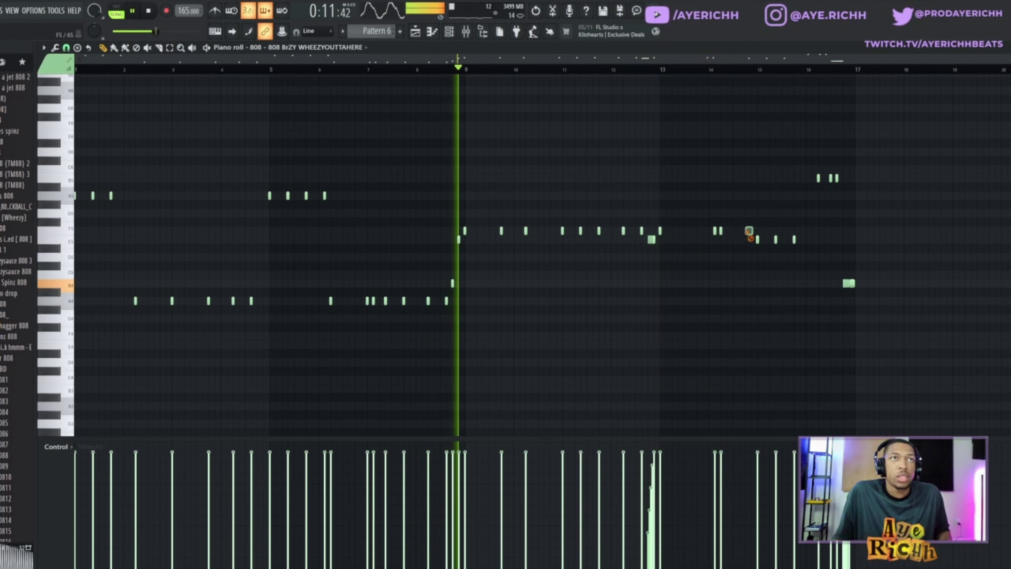
left_click(745, 231)
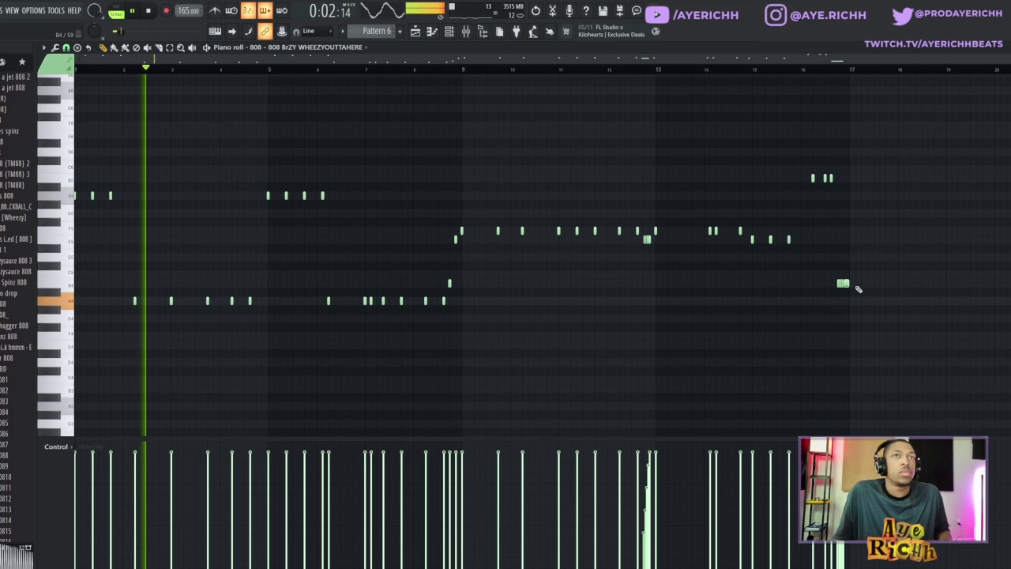
scroll(858, 286, "up", 2)
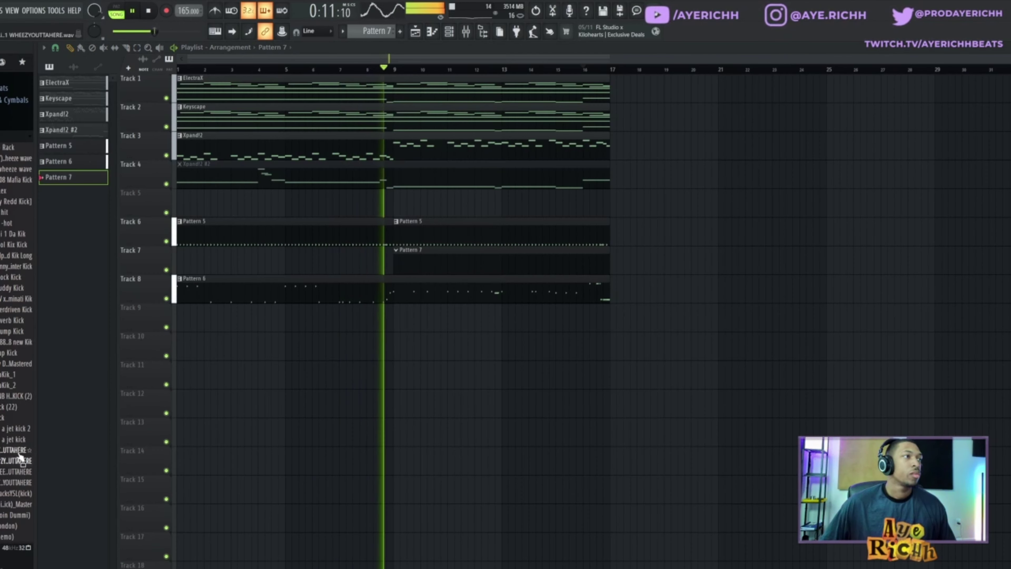
- Load the KCK 1 WHEEZYOUTTAHERE kick sample as a new channel below the 808
left_click(19, 455)
left_click_drag(19, 454, 104, 268)
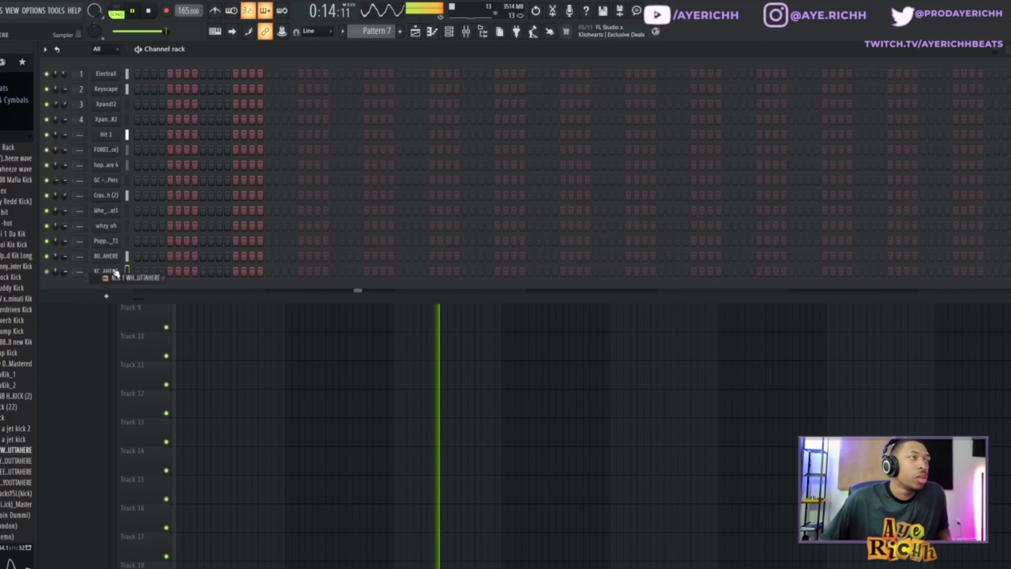
- Open the 808's piano roll in Pattern 6 and copy its notes from bars 9 to 16
scroll(380, 32, "up", 2)
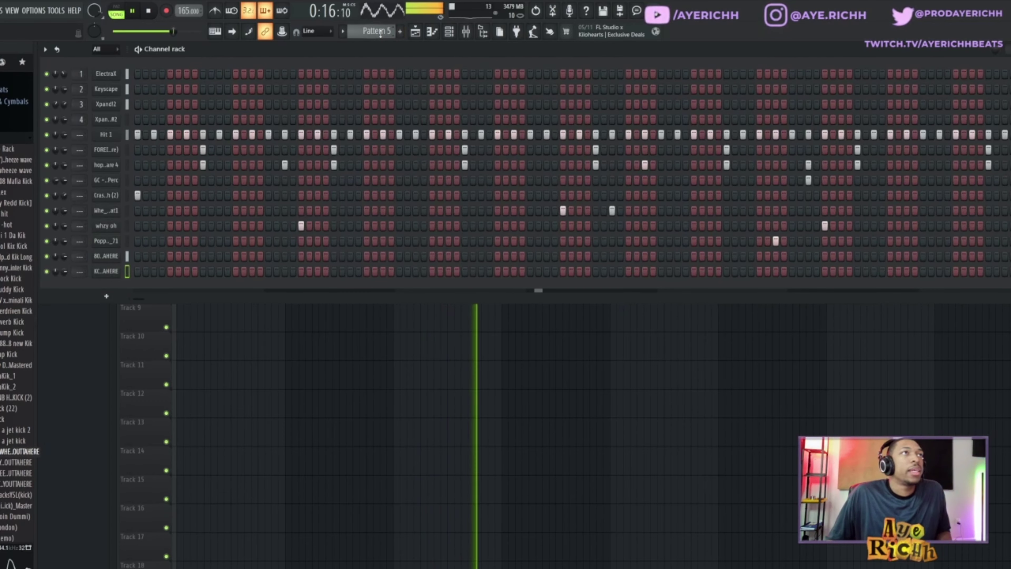
scroll(381, 32, "down", 1)
right_click(121, 251)
left_click(131, 255)
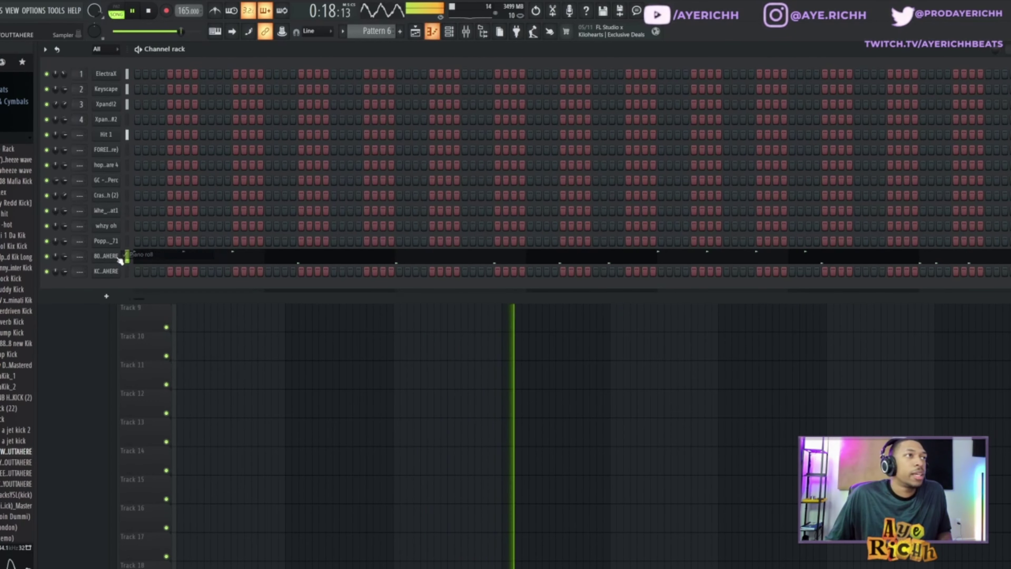
scroll(880, 199, "down", 2)
left_click_drag(967, 160, 488, 345)
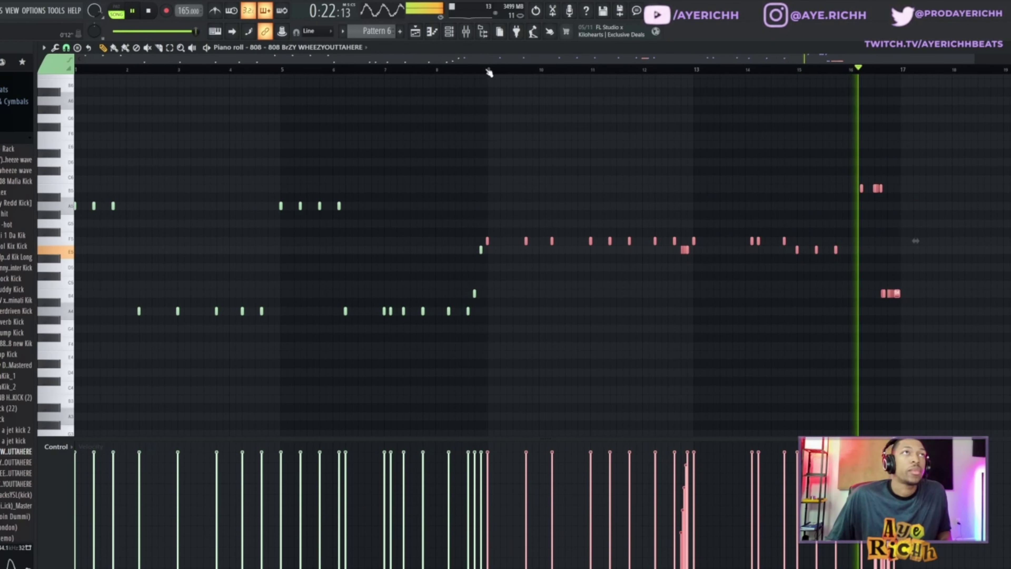
- Paste the copied 808 notes into the kick's piano roll in Pattern 7 and limit them all to C5
left_click(449, 32)
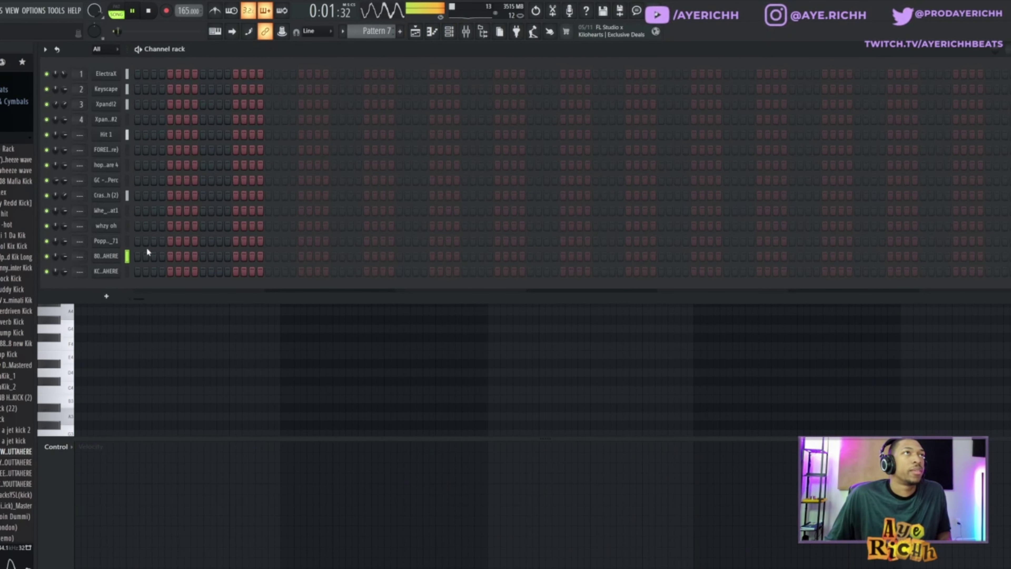
right_click(118, 271)
left_click(137, 269)
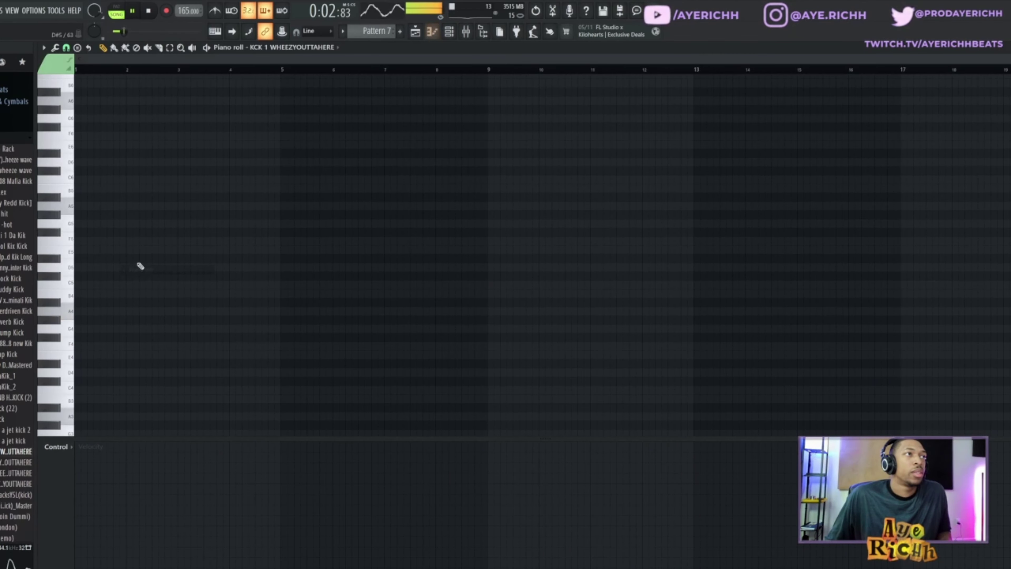
key("alt+l")
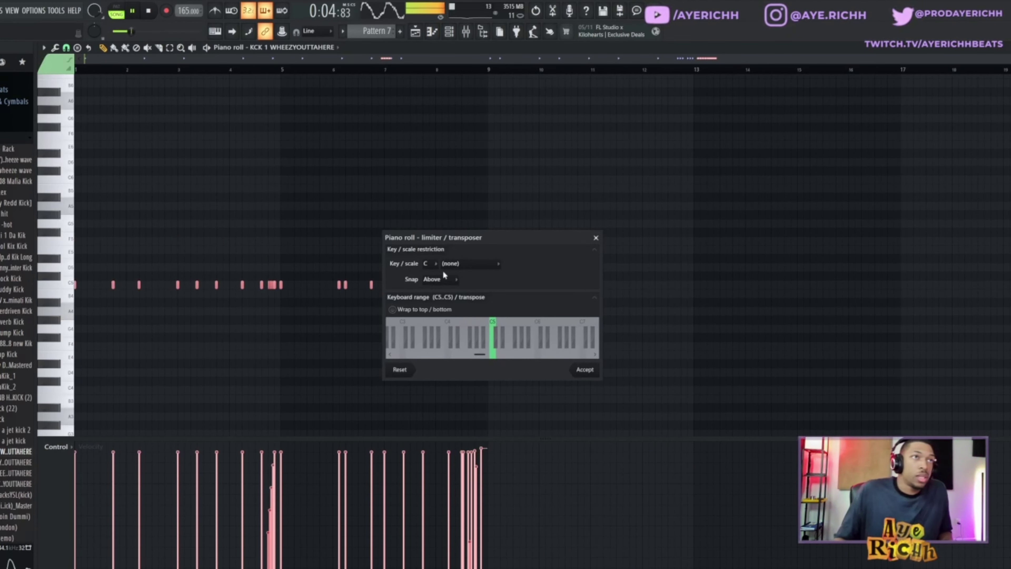
left_click(580, 370)
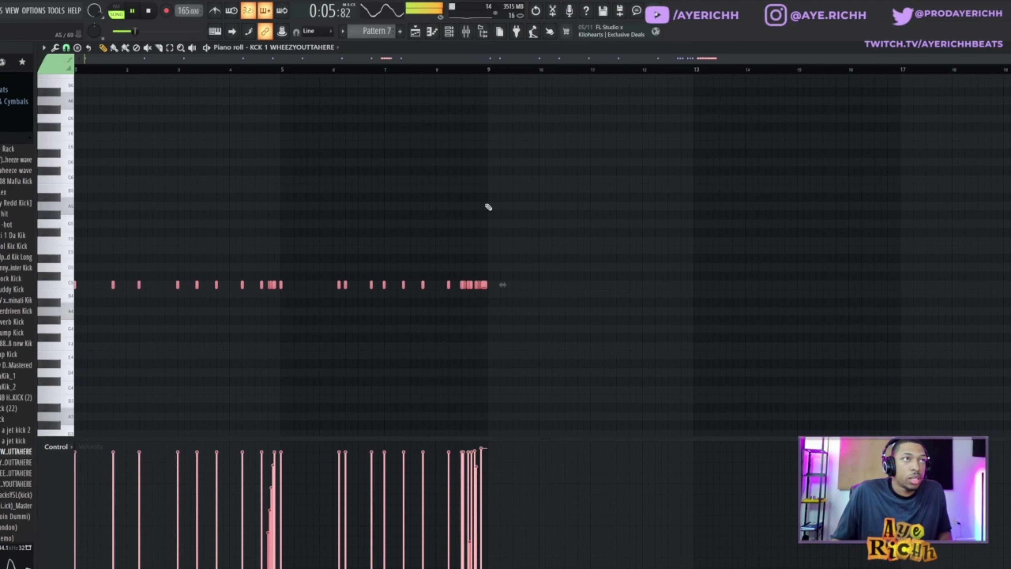
- Place Pattern 7 on Track 7 at bar 9 and thin out the kick's closing roll in bar 8 of the pattern
left_click(417, 34)
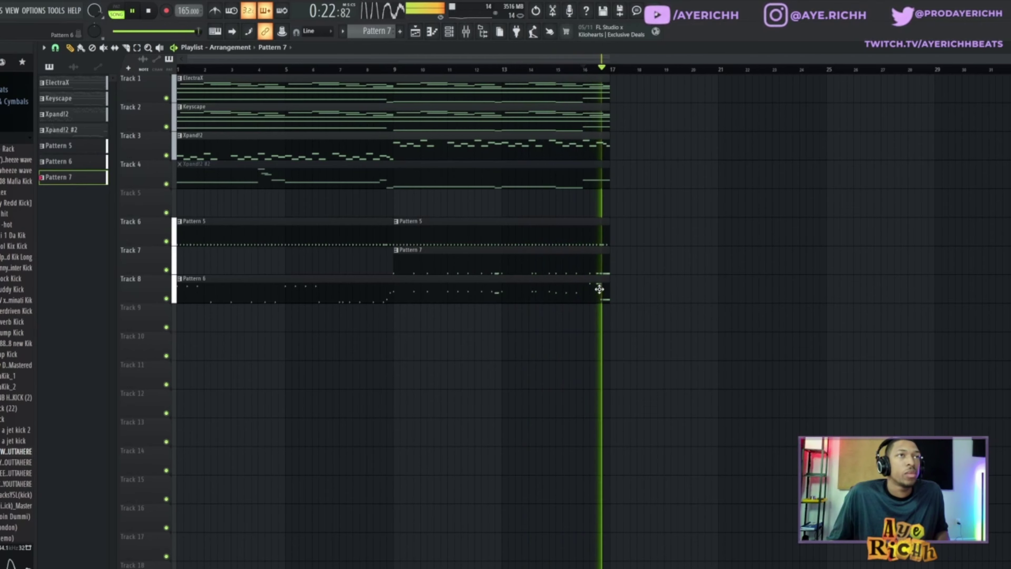
double_click(570, 265)
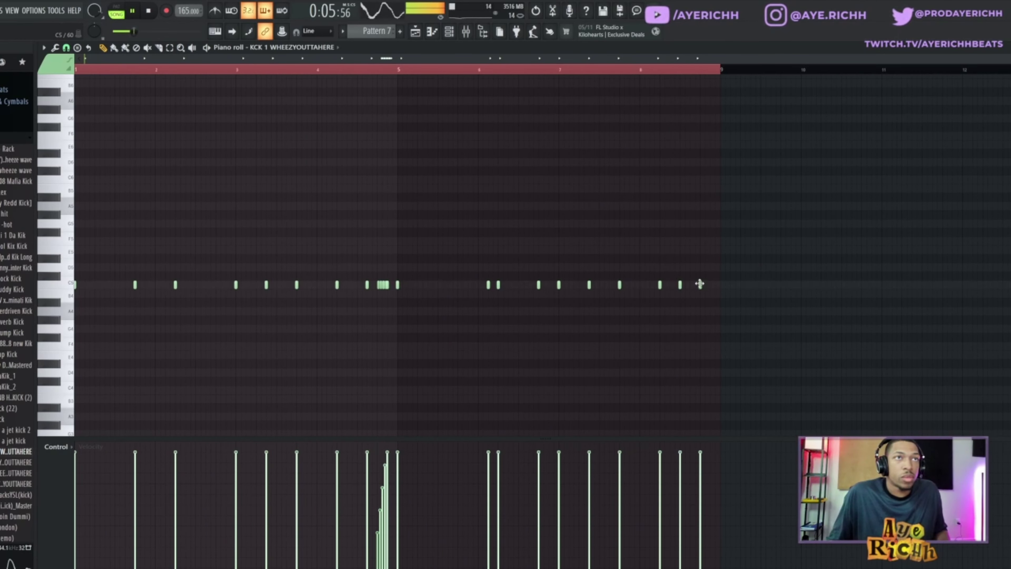
left_click(416, 33)
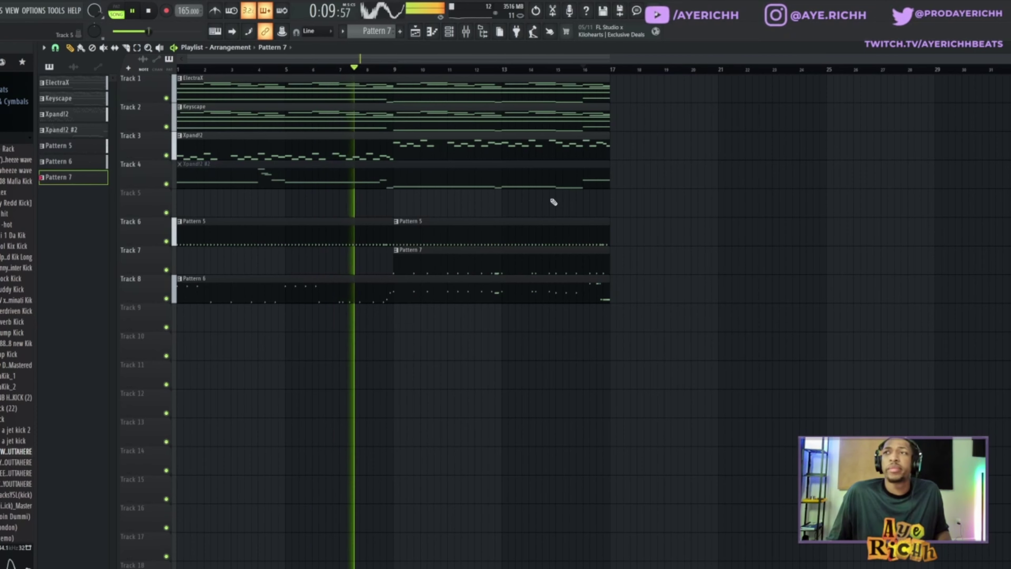
- Mute Track 2 and Track 3 in the playlist and play the arrangement from the start
key("space")
left_click(166, 155)
left_click(166, 126)
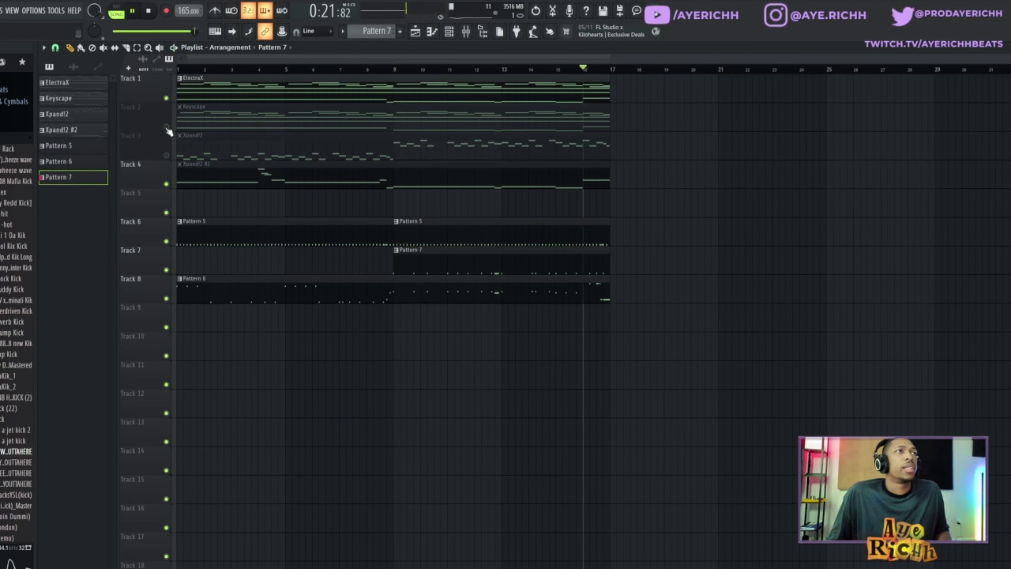
key("space")
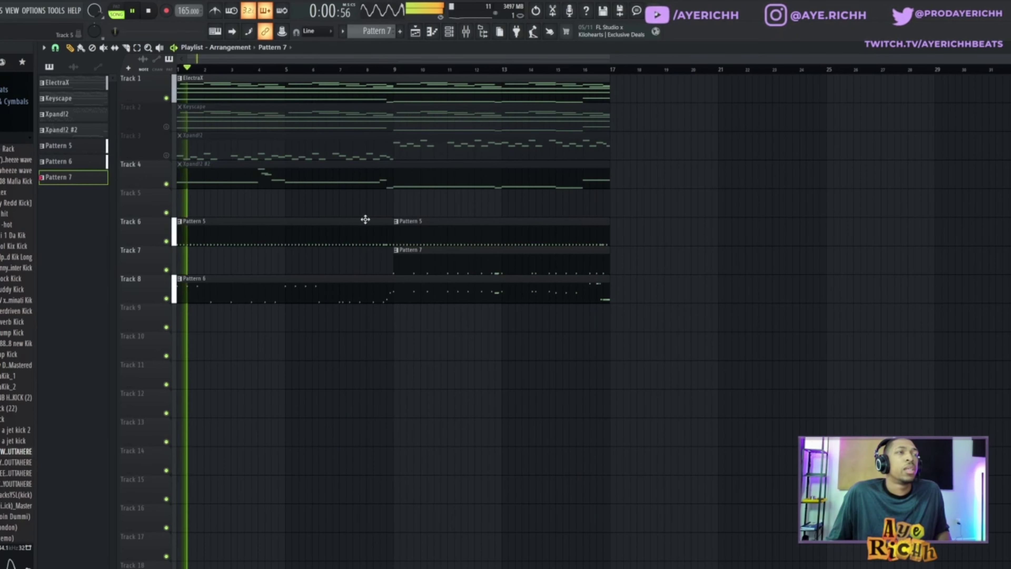
- Route the drum, percussion, 808 and kick channels to their own mixer tracks, starting at insert 6
left_click(461, 33)
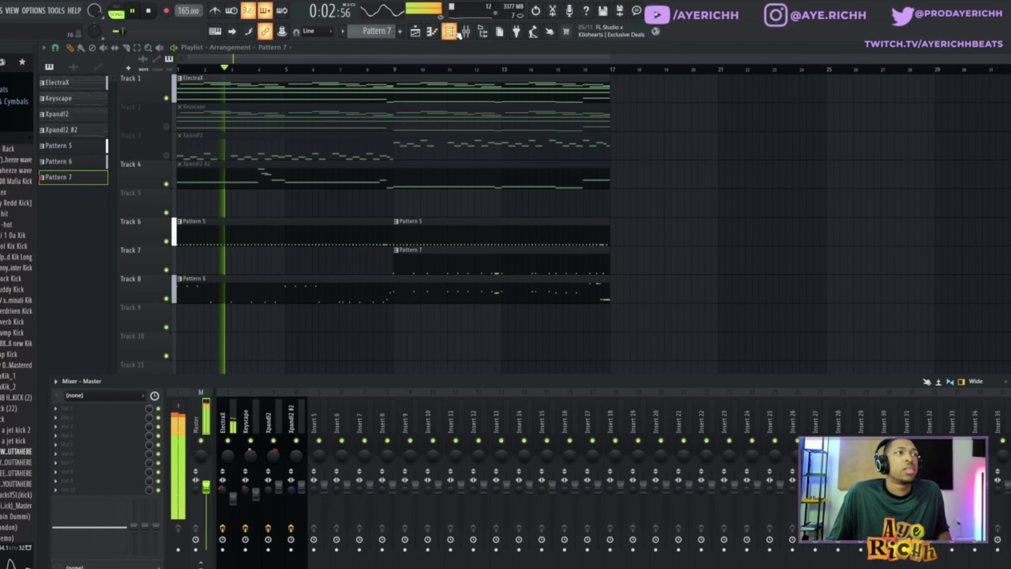
left_click(453, 33)
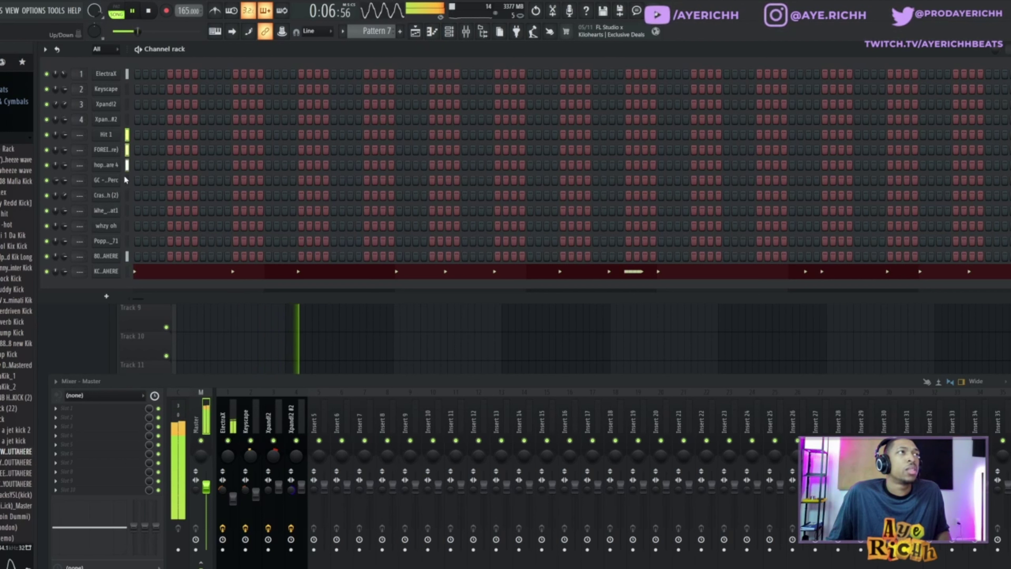
right_click(345, 422)
mouse_move(394, 436)
left_click(485, 444)
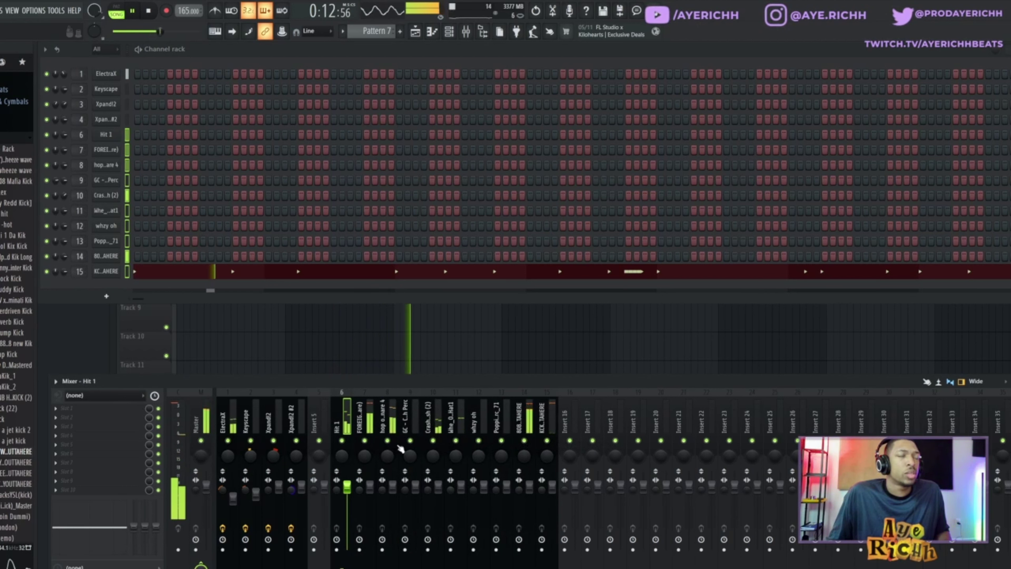
- Add Fruity Limiter to the 808's mixer track and load its "Max loudness except noise" preset
left_click(523, 422)
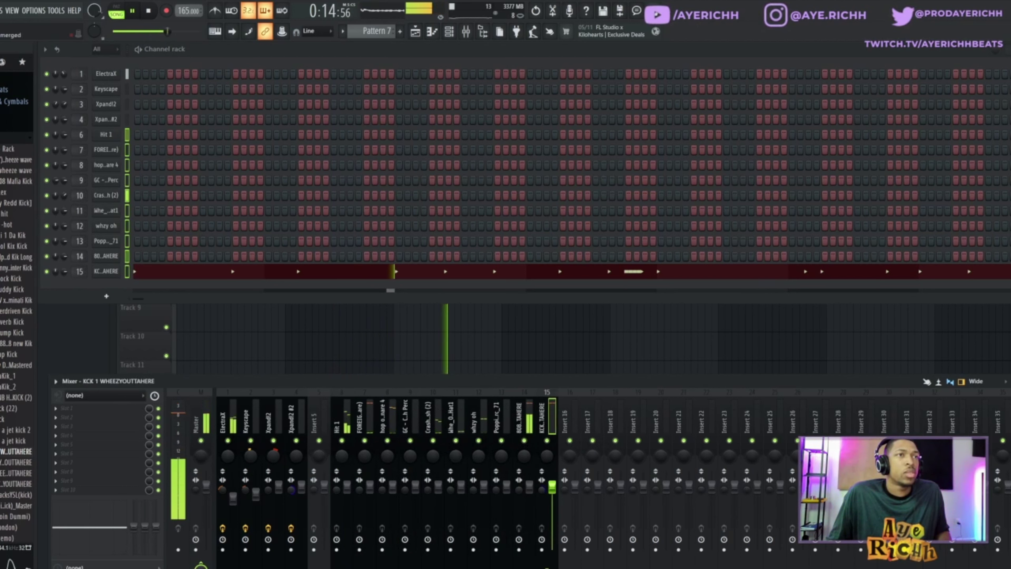
left_click(84, 474)
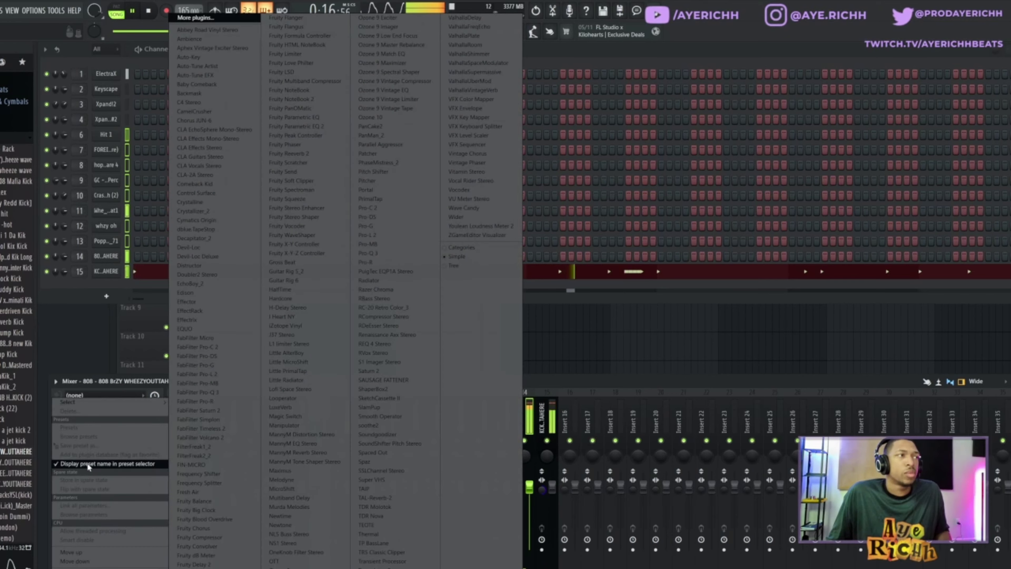
mouse_move(151, 401)
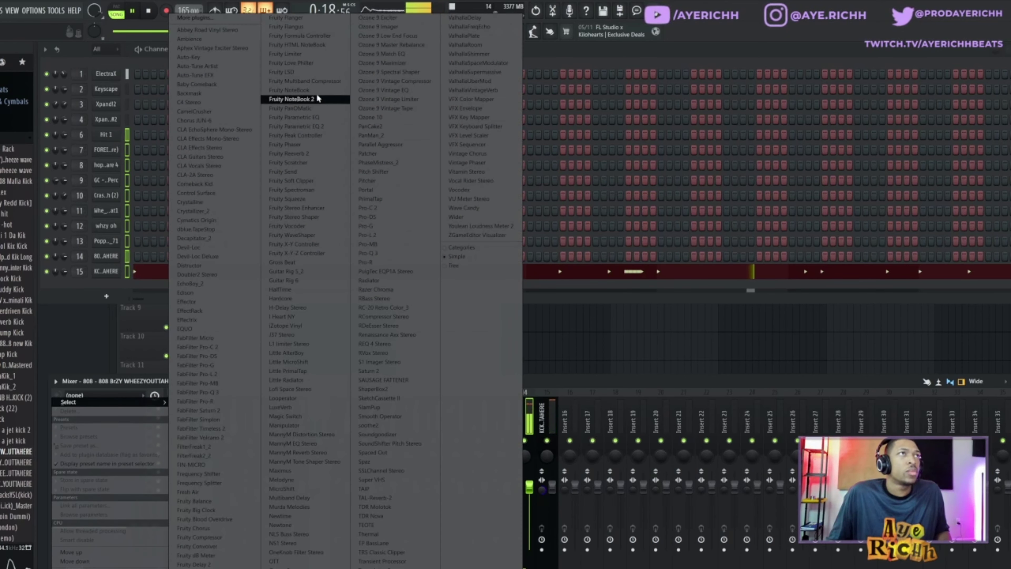
left_click(294, 54)
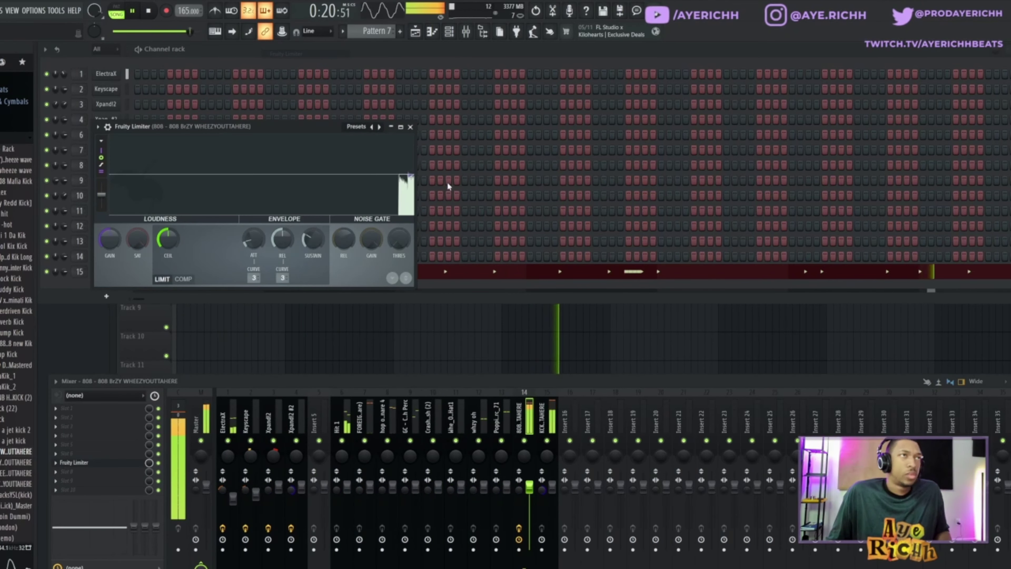
left_click(356, 126)
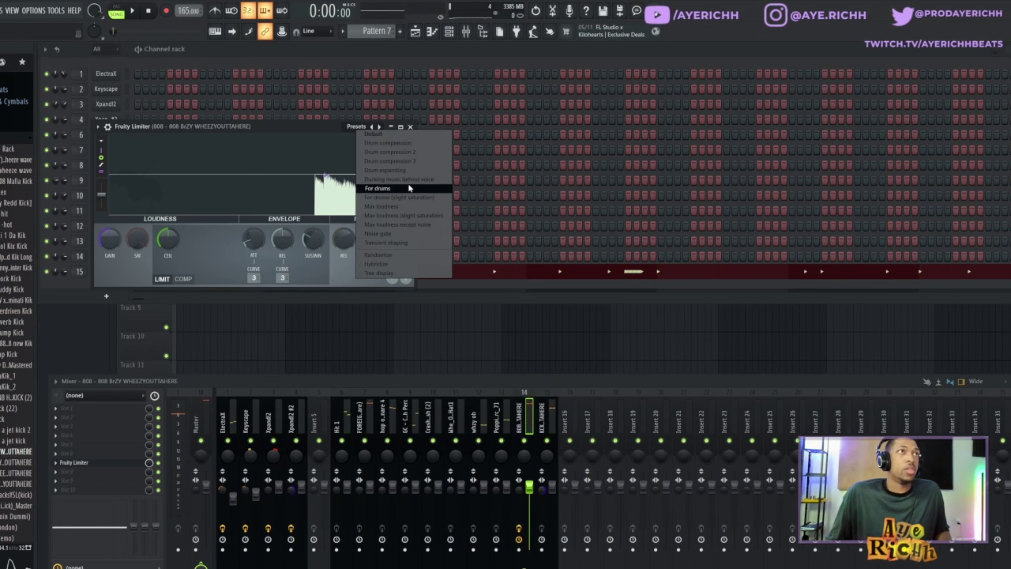
left_click(407, 227)
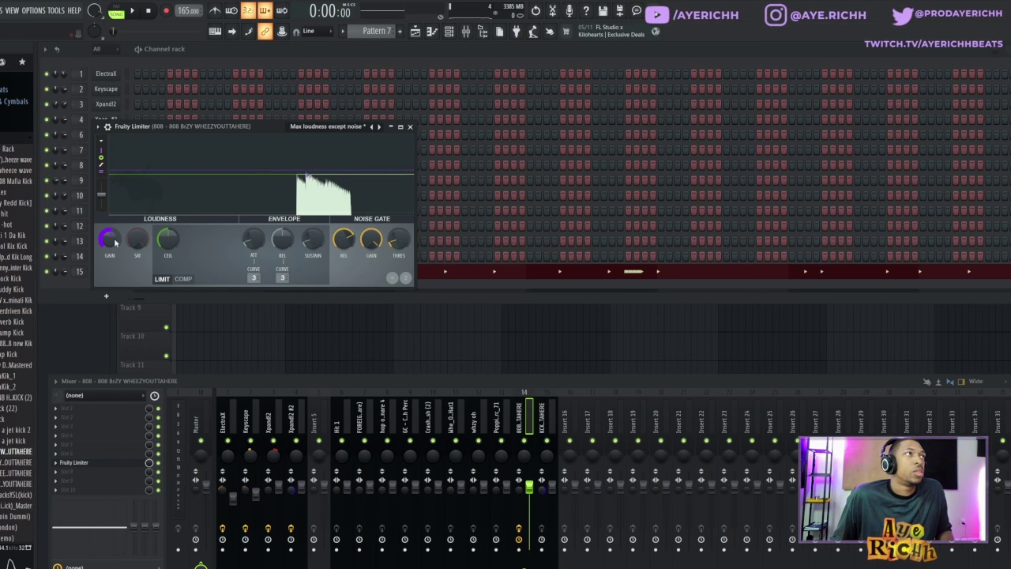
- Adjust the ceiling of the 808's limiter while the beat plays
key("space")
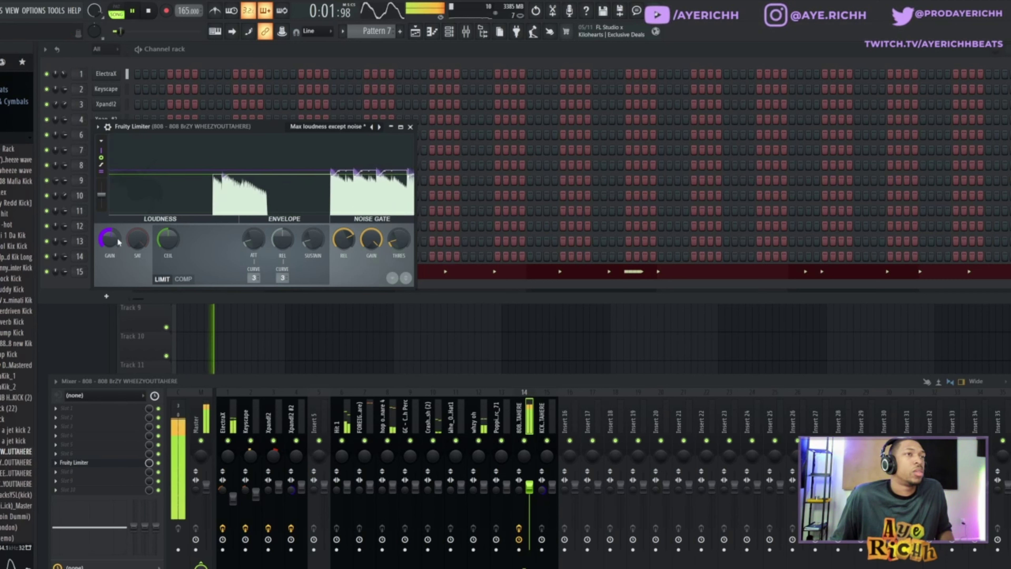
left_click_drag(168, 241, 168, 249)
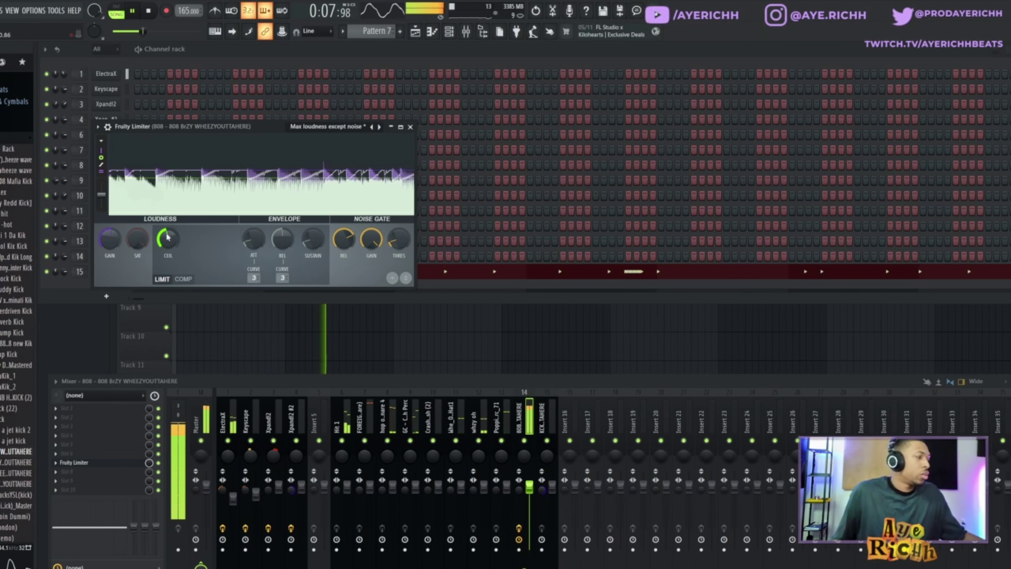
key("space")
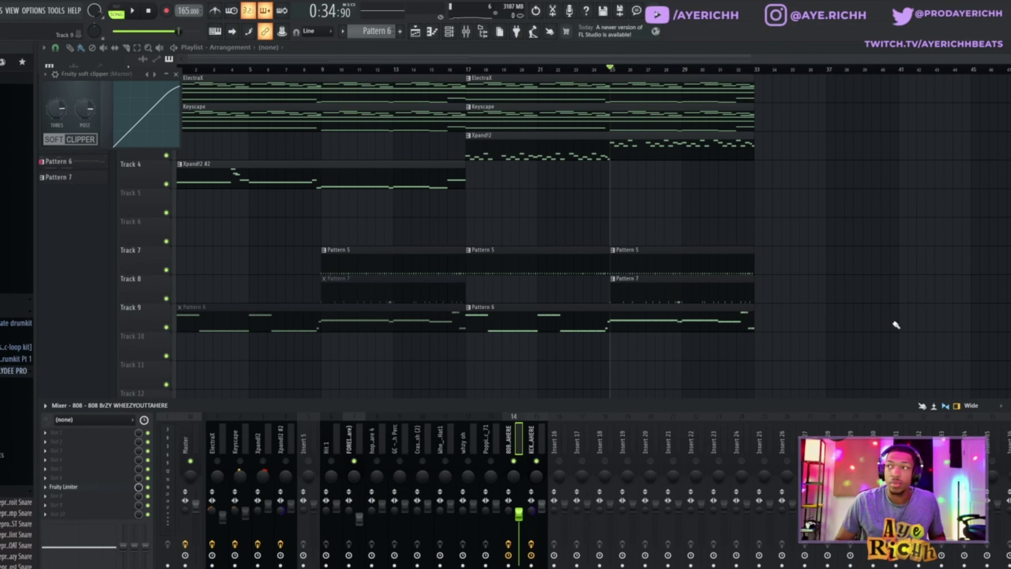
- Lower the FOREIGNTECK_Sizzle snare's mixer level and unmute the hop off a jet snare 4 and Hit 1 tracks during playback
key("space")
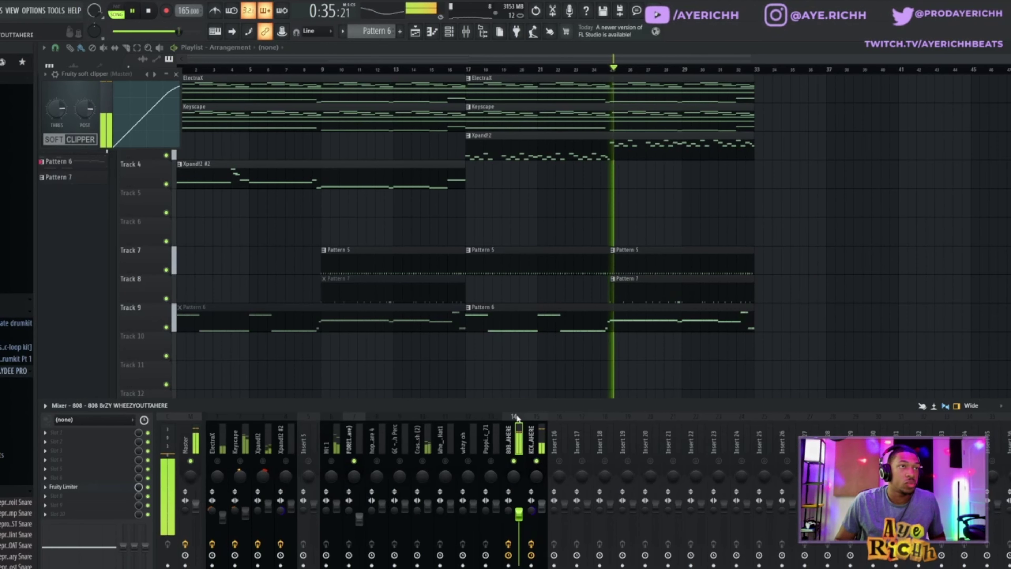
left_click(353, 446)
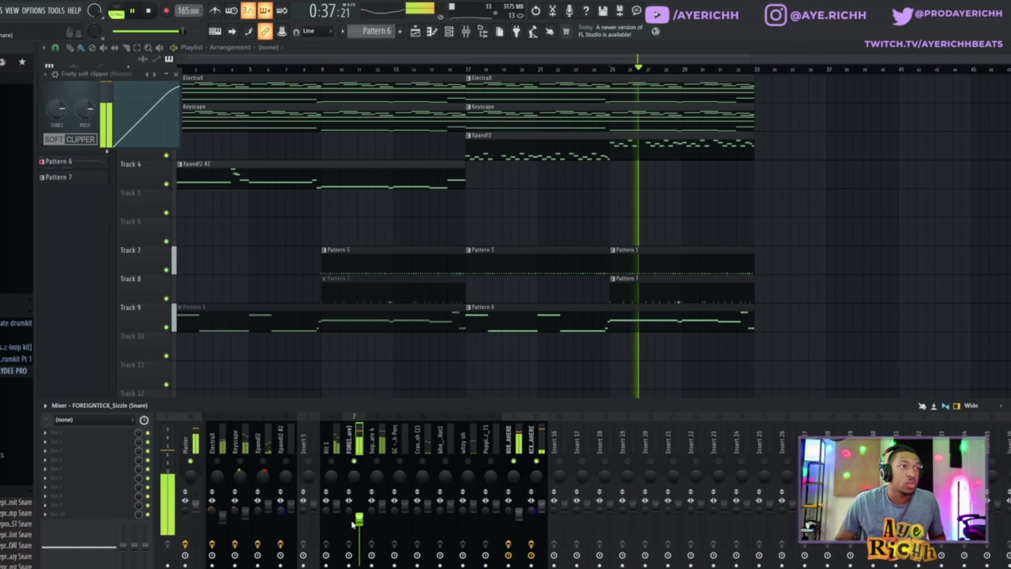
left_click_drag(359, 519, 349, 501)
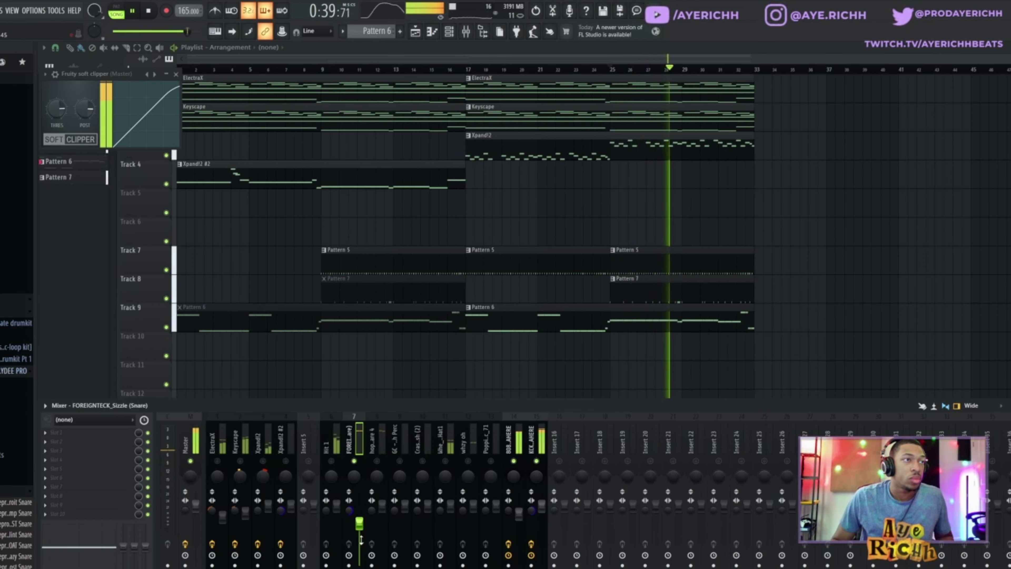
left_click(380, 460)
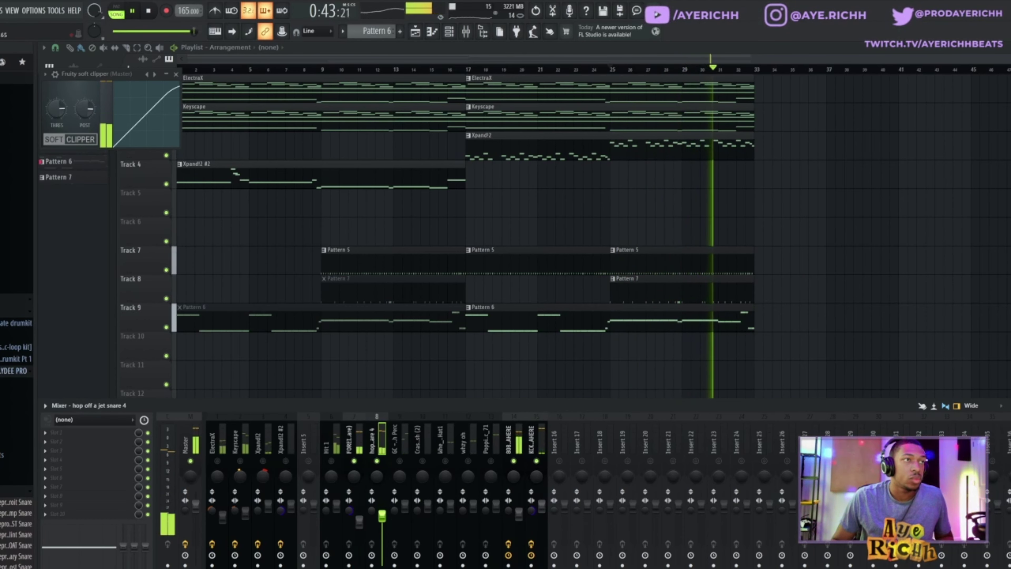
left_click(338, 459)
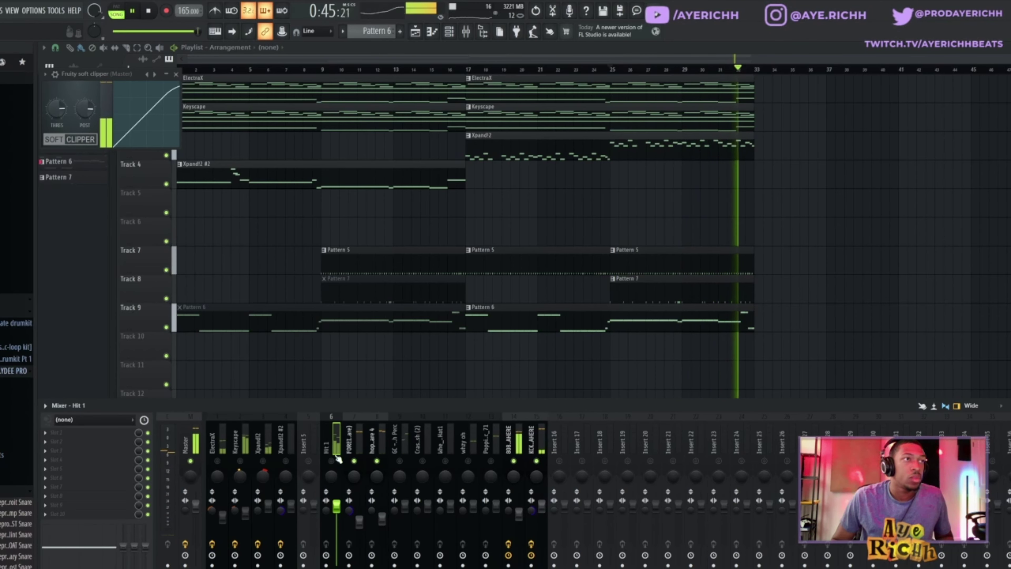
- Select bars 25 to 32 in the playlist, loop them and bring up the mixer
left_click_drag(615, 70, 659, 76)
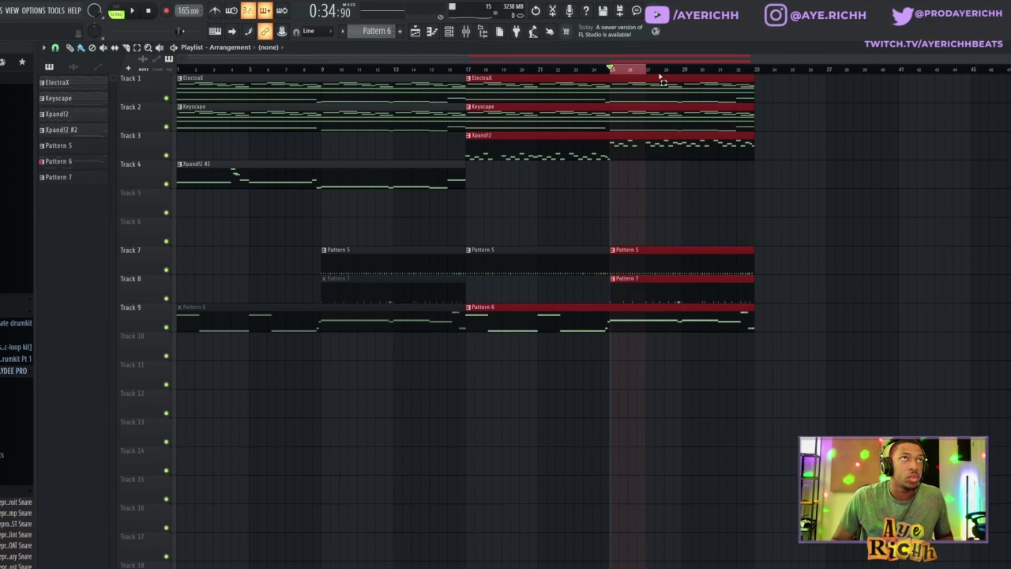
key("space")
key("F9")
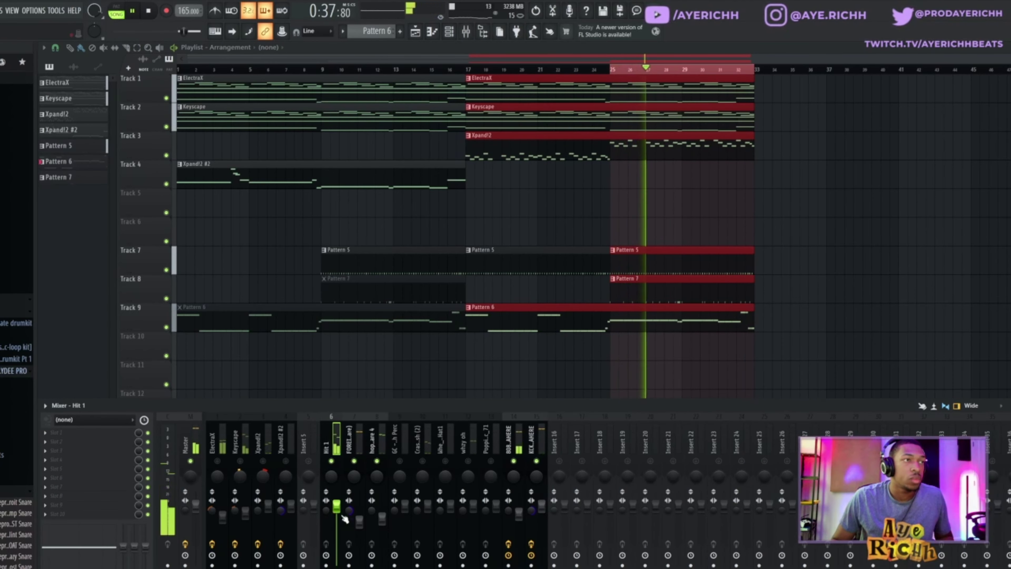
- Add Fruity Parametric EQ 2 to Hit 1 with the 40Hz + 18kHz cut preset and raise the low cut to the high mids
left_click(106, 505)
left_click(321, 126)
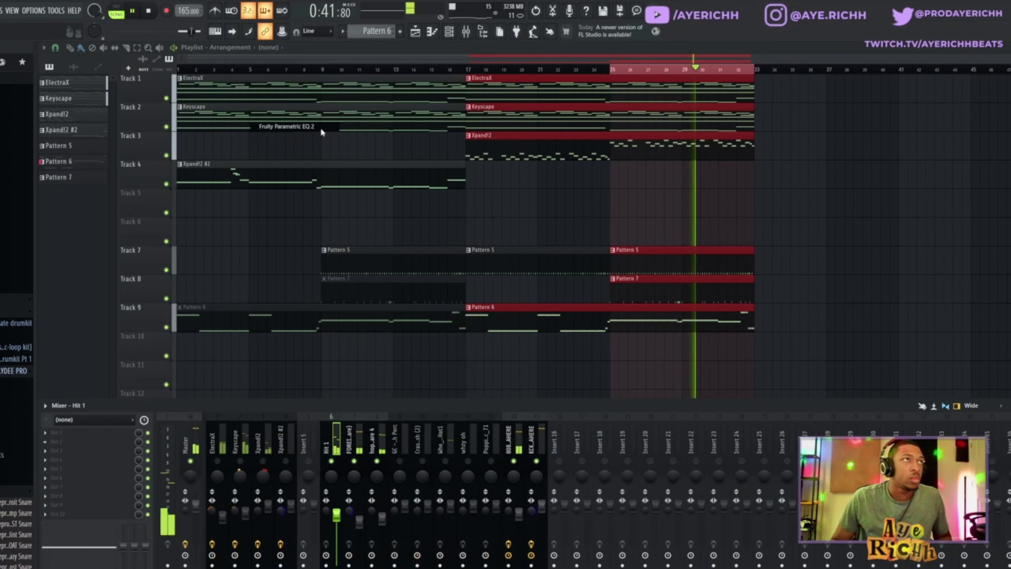
left_click(434, 166)
left_click(465, 236)
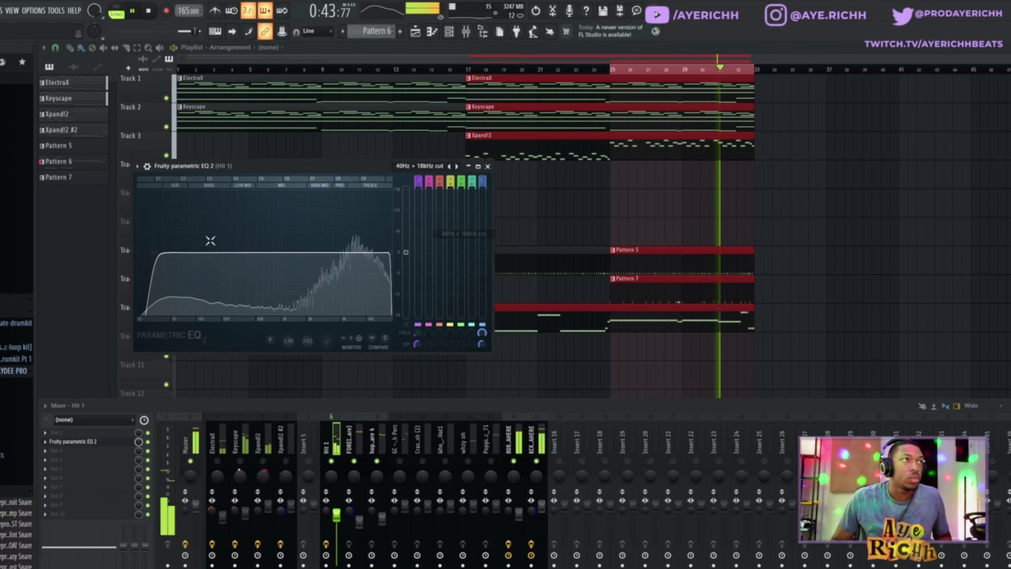
left_click_drag(166, 252, 309, 251)
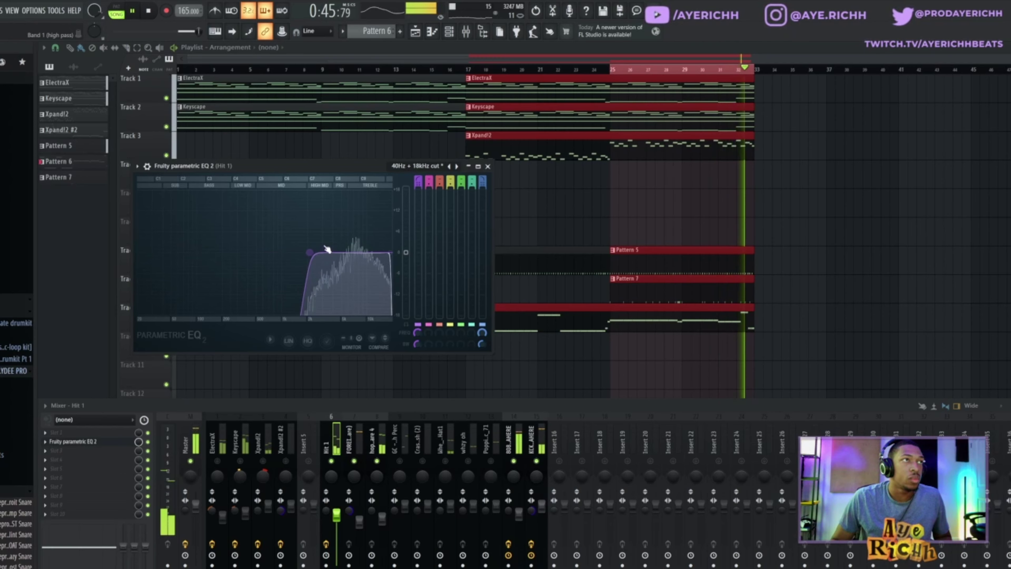
left_click(487, 166)
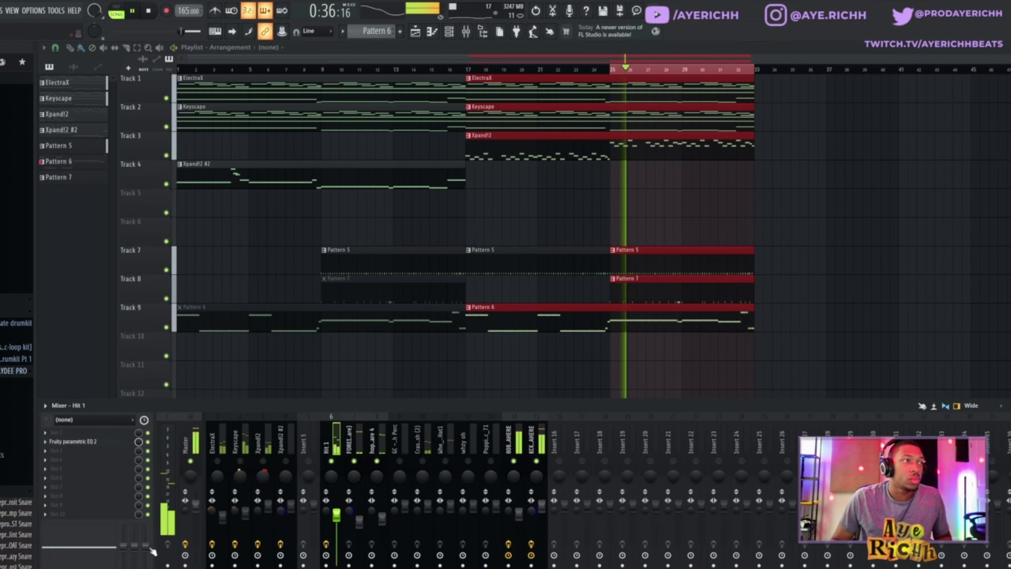
- Reset the mid band of Hit 1's built-in mixer EQ and boost its high band by 3.7 dB at 9.4 kHz
right_click(134, 546)
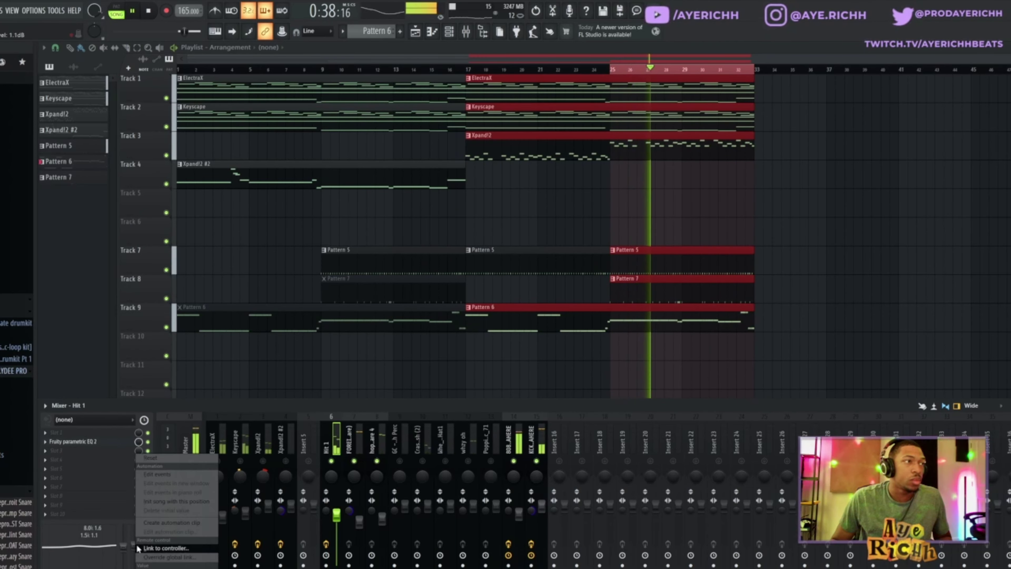
left_click(151, 457)
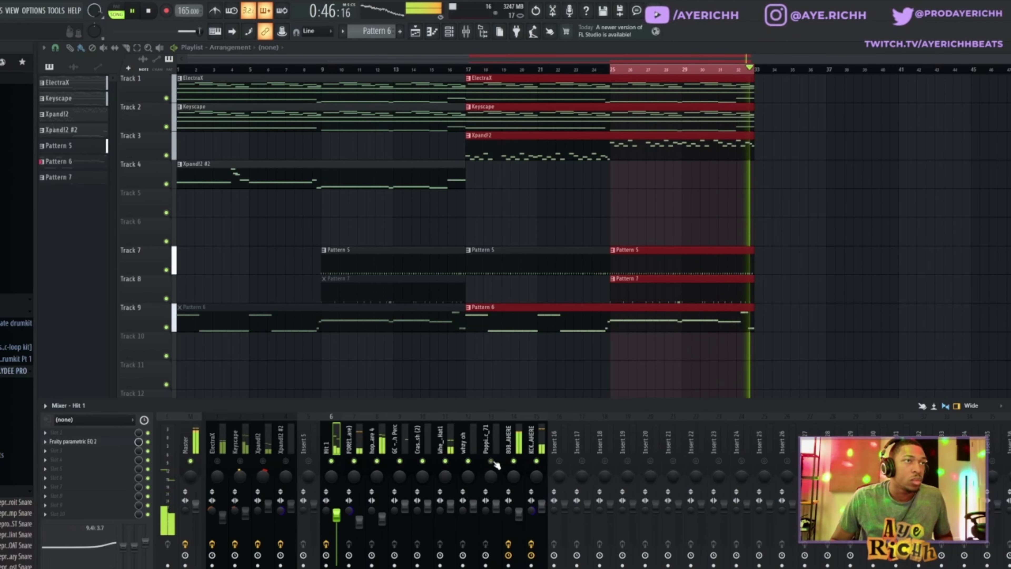
- Pan the whzy oh, Whe_Open Hat1, Crash and Poppin Perc_71 mixer tracks and lower the Crash, Poppin Perc_71 and GC - Cough Perc levels
left_click(428, 505)
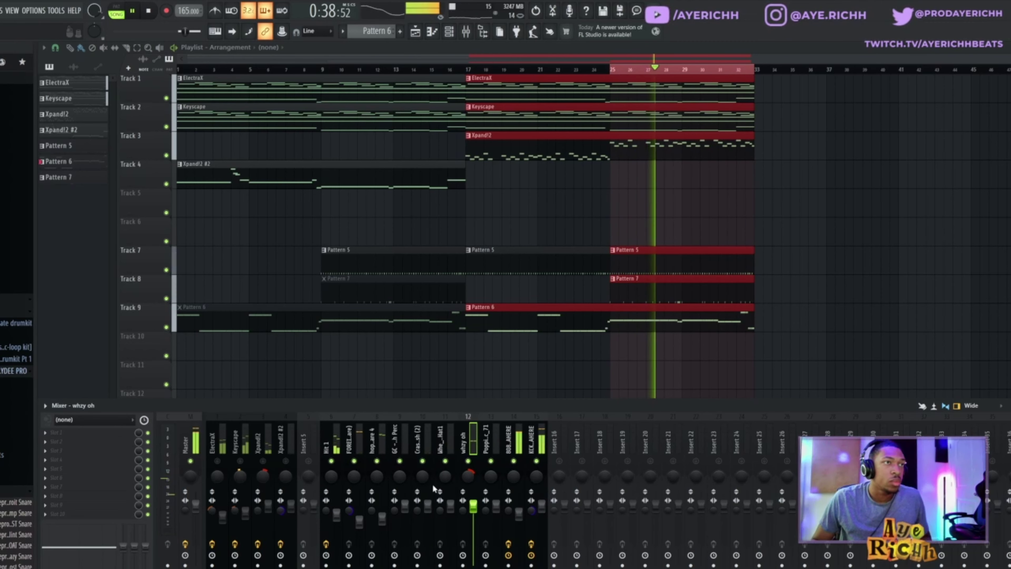
left_click(415, 484)
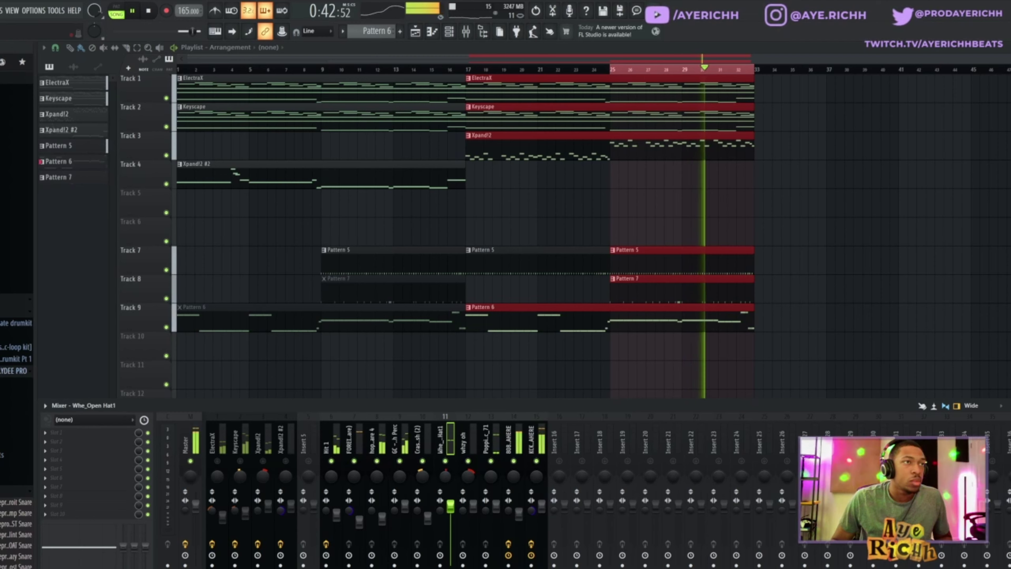
left_click(493, 481)
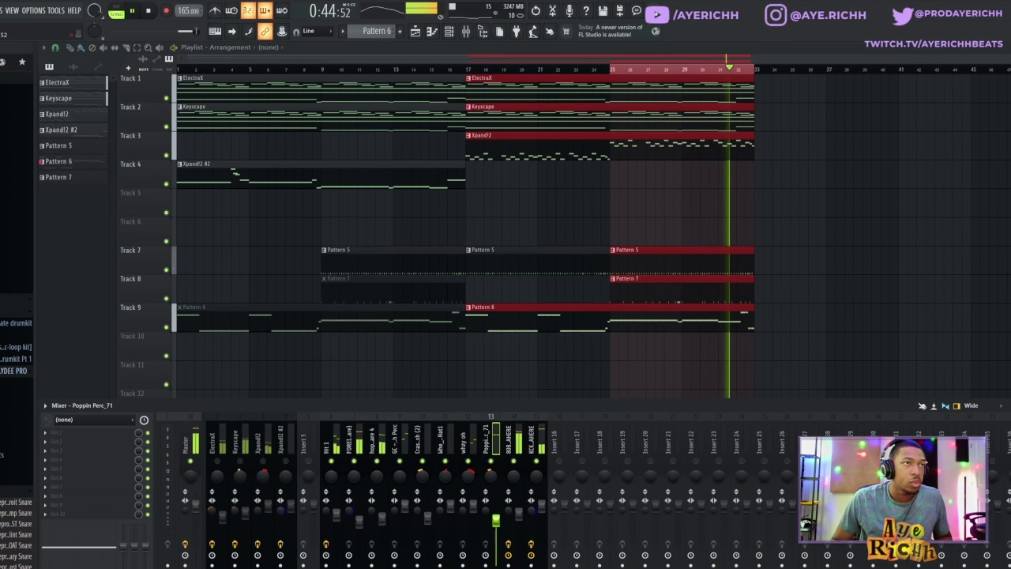
left_click(397, 445)
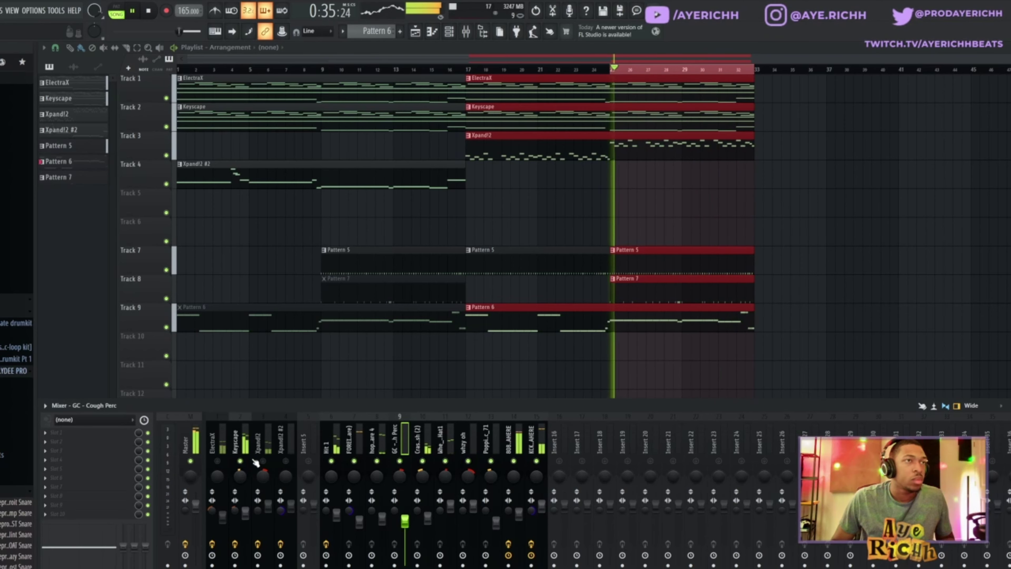
- Add Fruity Parametric EQ 2 to the Keyscape mixer track and cut its low end with a band 1 high-pass curve up to the low mids
left_click(235, 449)
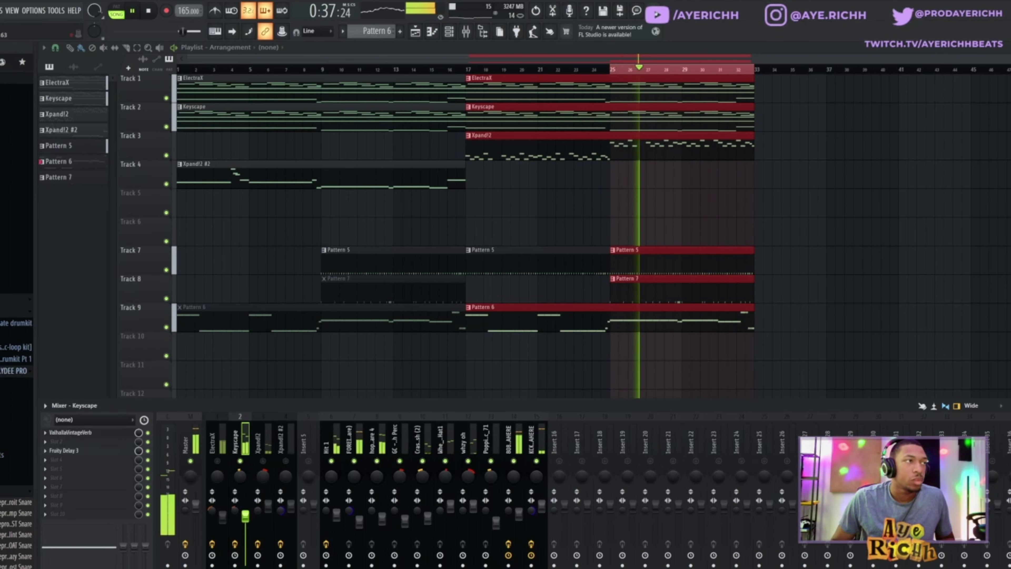
left_click(75, 470)
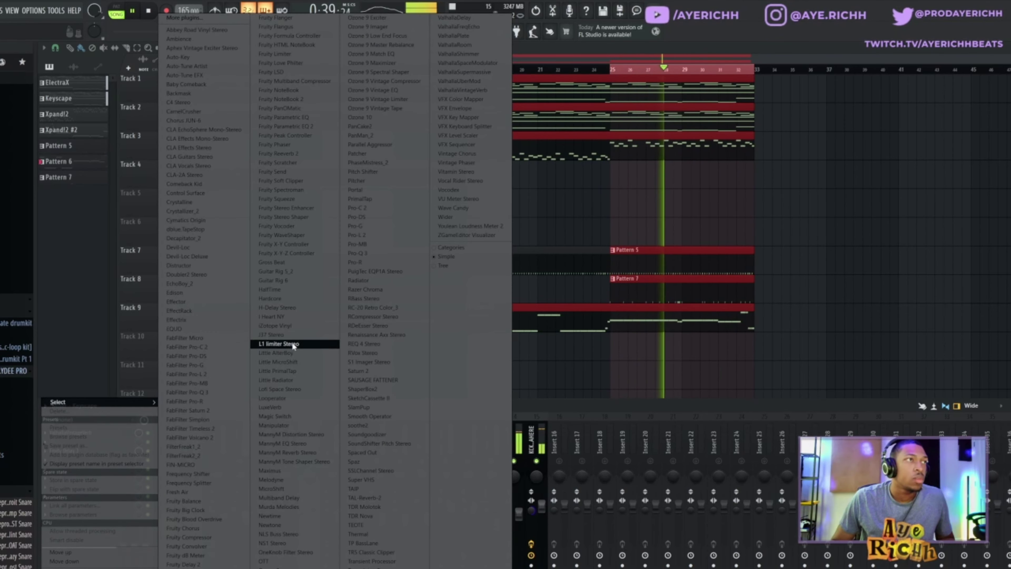
left_click(309, 126)
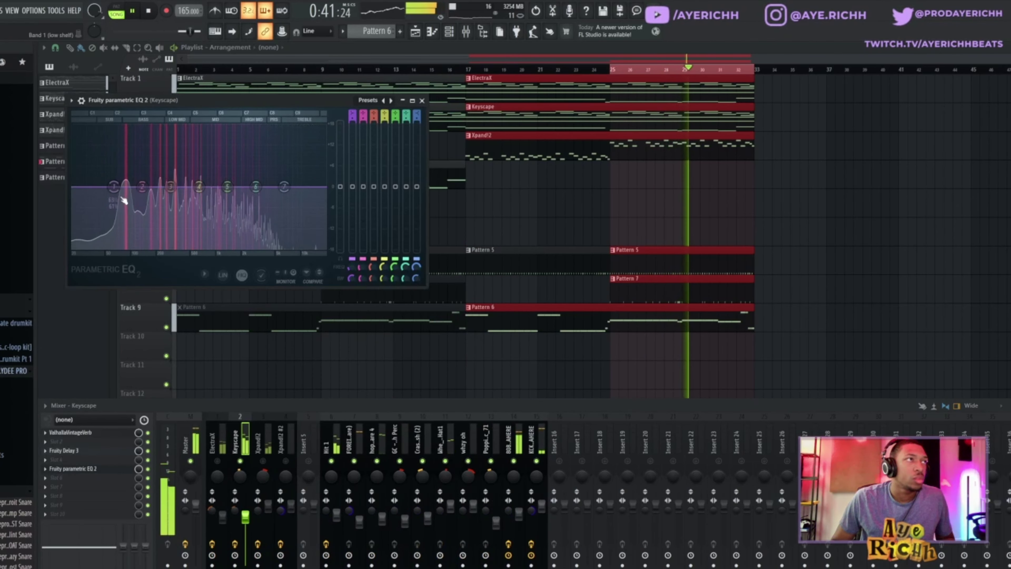
left_click_drag(119, 245, 153, 247)
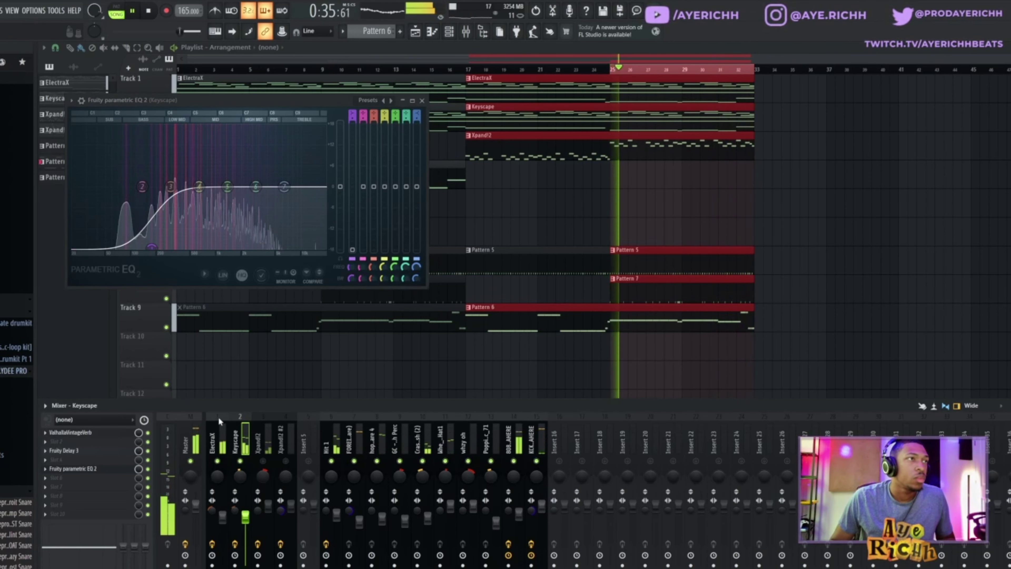
left_click_drag(152, 248, 166, 246)
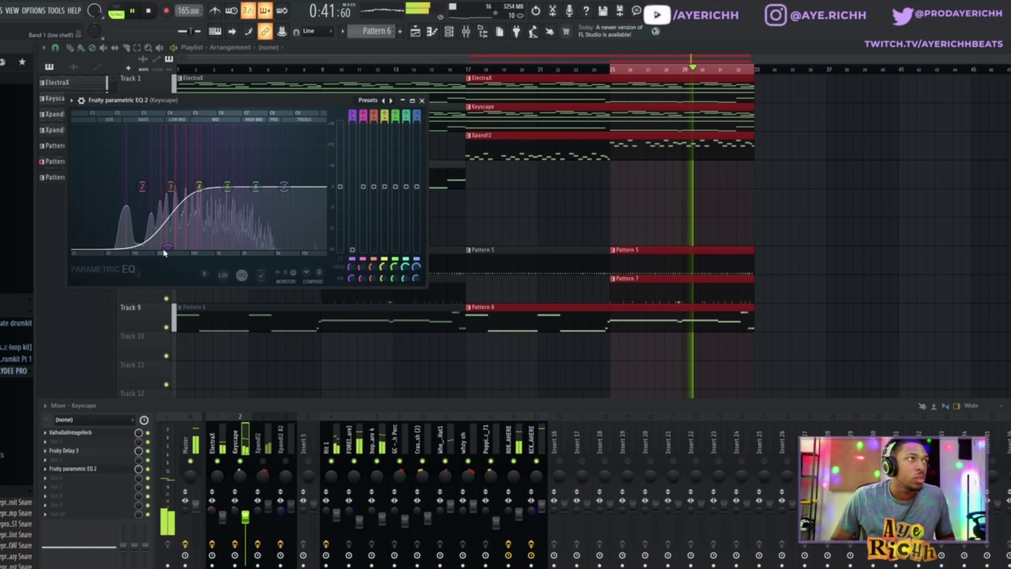
left_click_drag(167, 251, 163, 254)
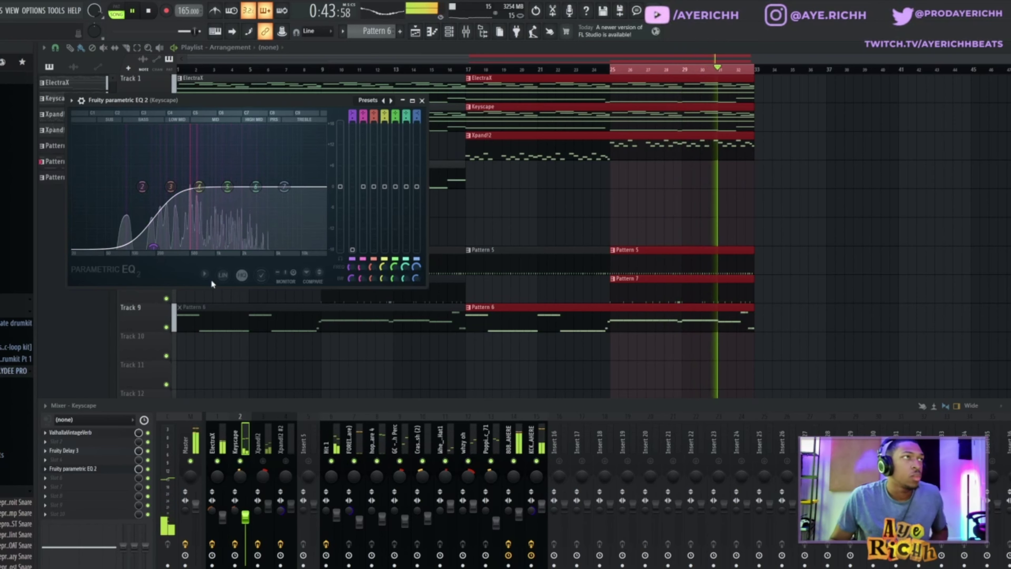
- Reduce the ValhallaVintageVerb on Xpand!2 to 22.3% mix and 1.37 s decay, closing the open effect windows
left_click(265, 460)
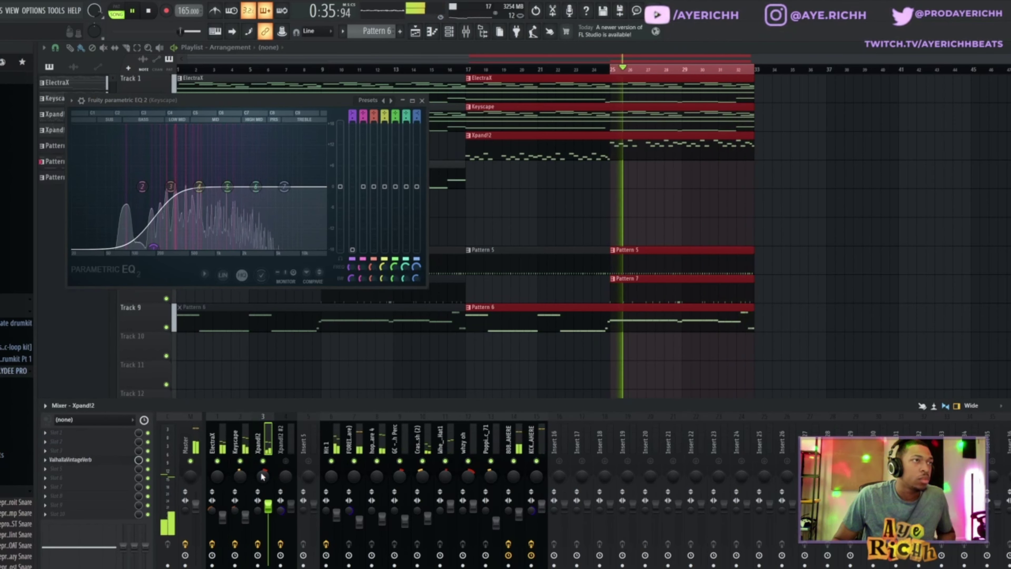
left_click(79, 459)
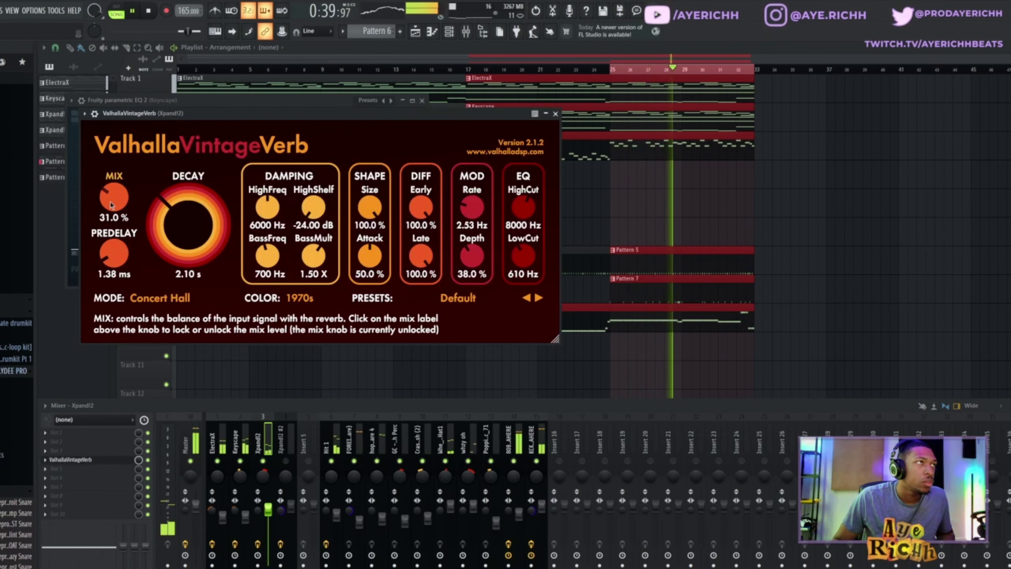
left_click_drag(107, 210, 114, 203)
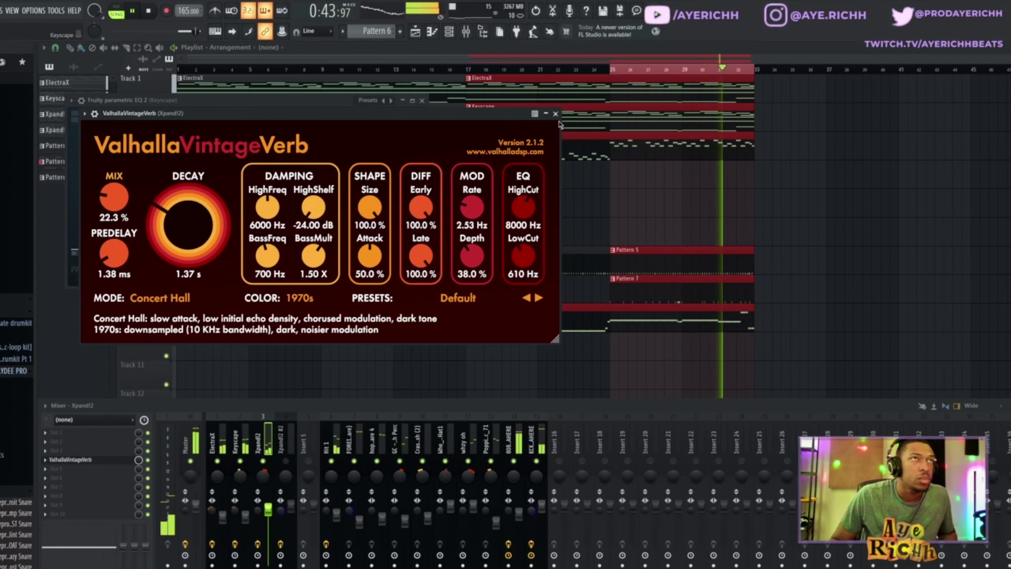
left_click(555, 113)
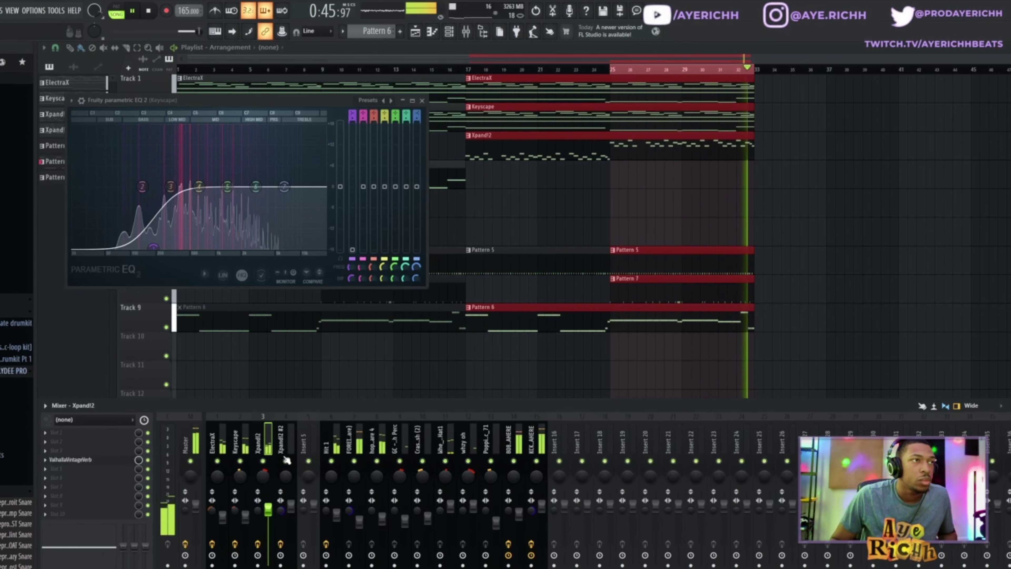
left_click(422, 100)
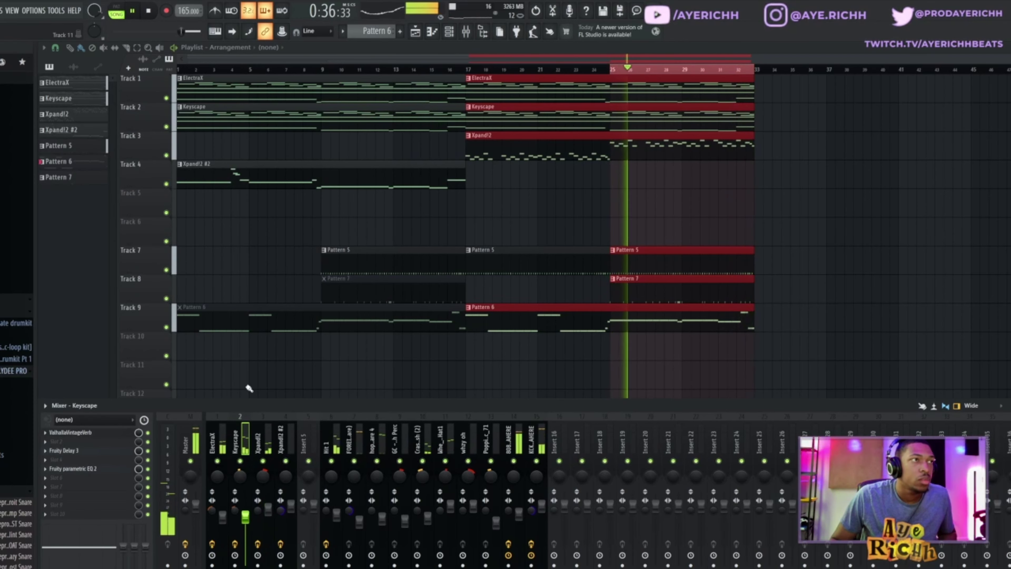
- Delete the muted Pattern 6 and Pattern 7 clips and move the remaining two down to tracks 11 and 10
left_click(656, 71, "ctrl")
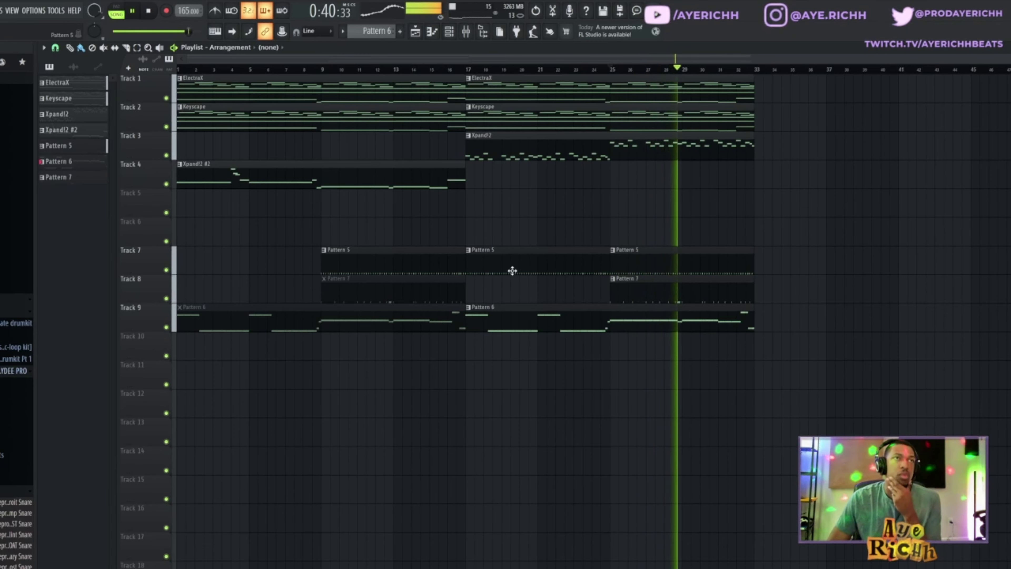
right_click(350, 321)
right_click(354, 298)
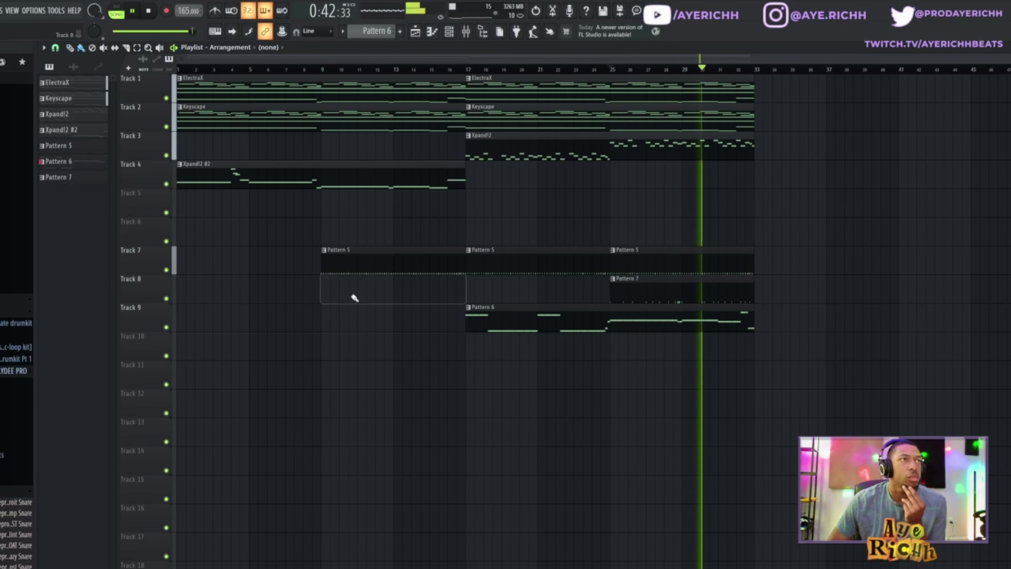
left_click_drag(562, 294, 637, 325)
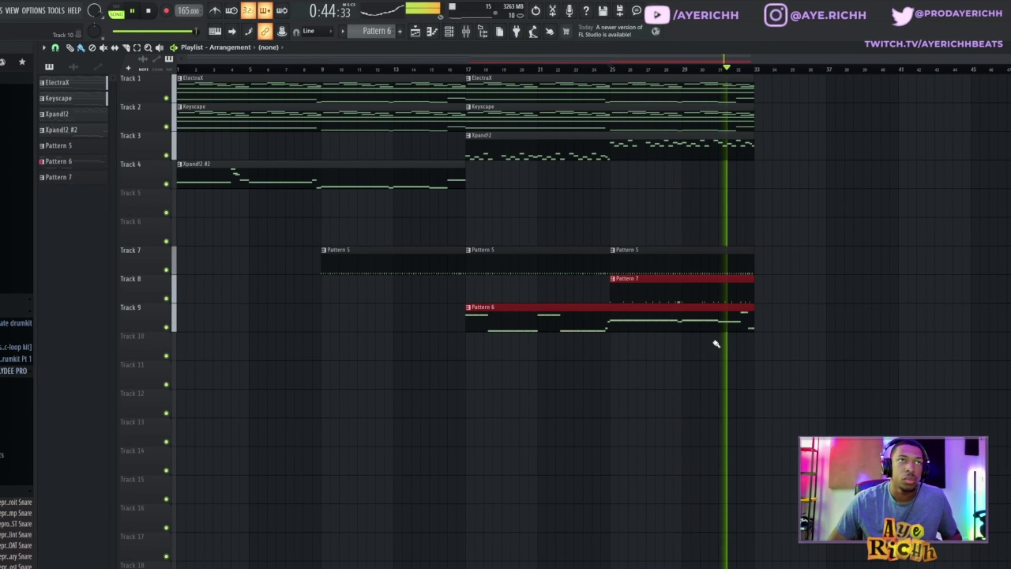
key("shift+Down")
key("shift+Down")
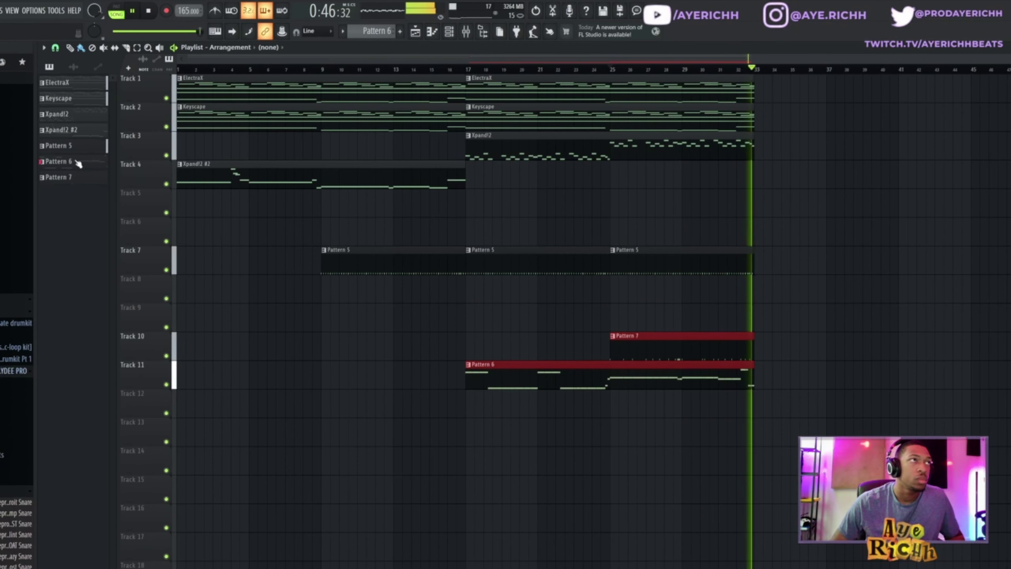
- Split Pattern 5 by channel and place the resulting drum patterns at bar 9 on tracks 8 to 15, replacing the Track 7 clip there
right_click(60, 145)
left_click(103, 302)
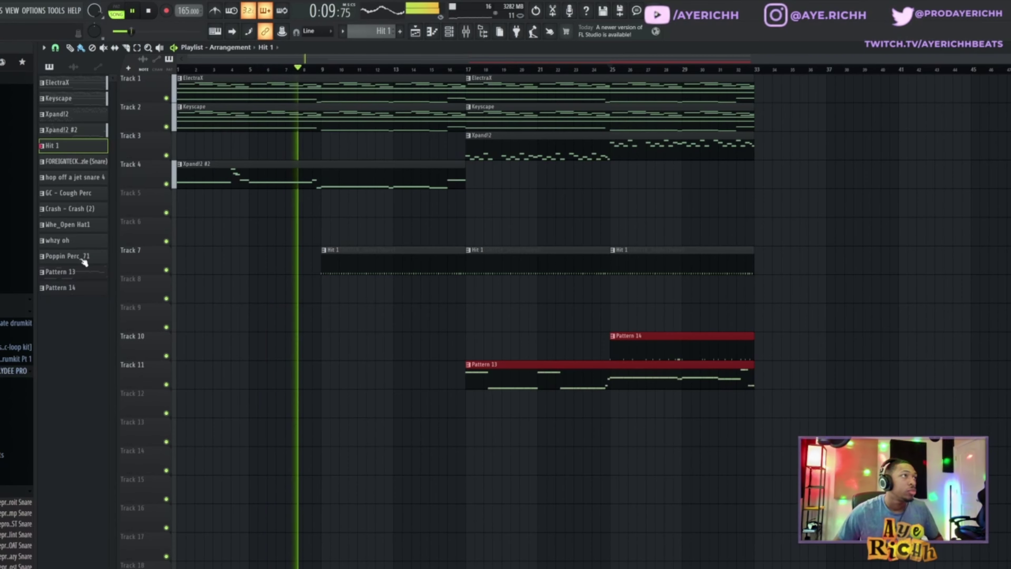
left_click_drag(76, 258, 329, 301)
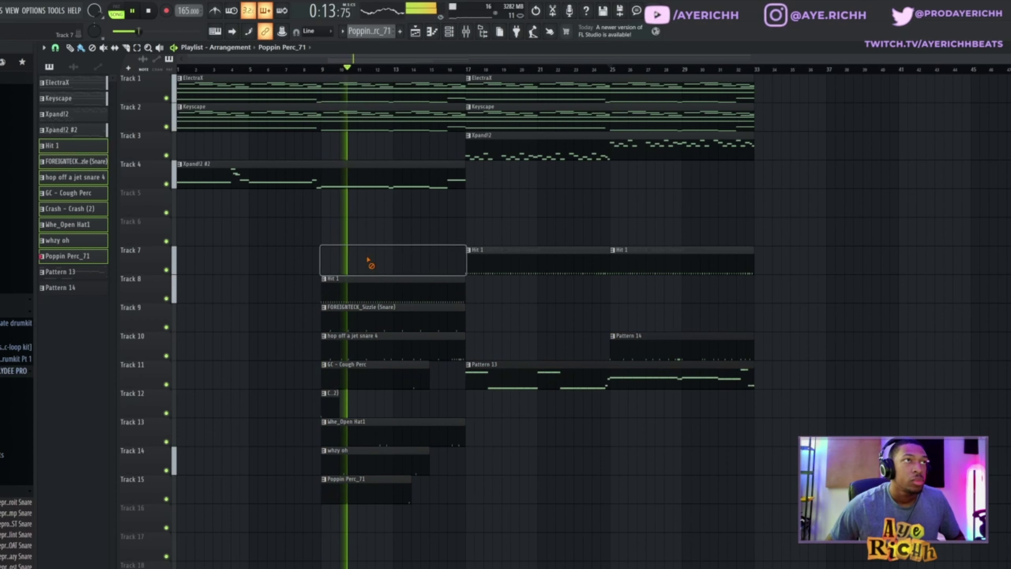
- Move the Pattern 13 and Pattern 14 clips down to tracks 17 and 16 and delete the remaining Hit 1 clips from Track 7
left_click_drag(558, 343, 686, 408)
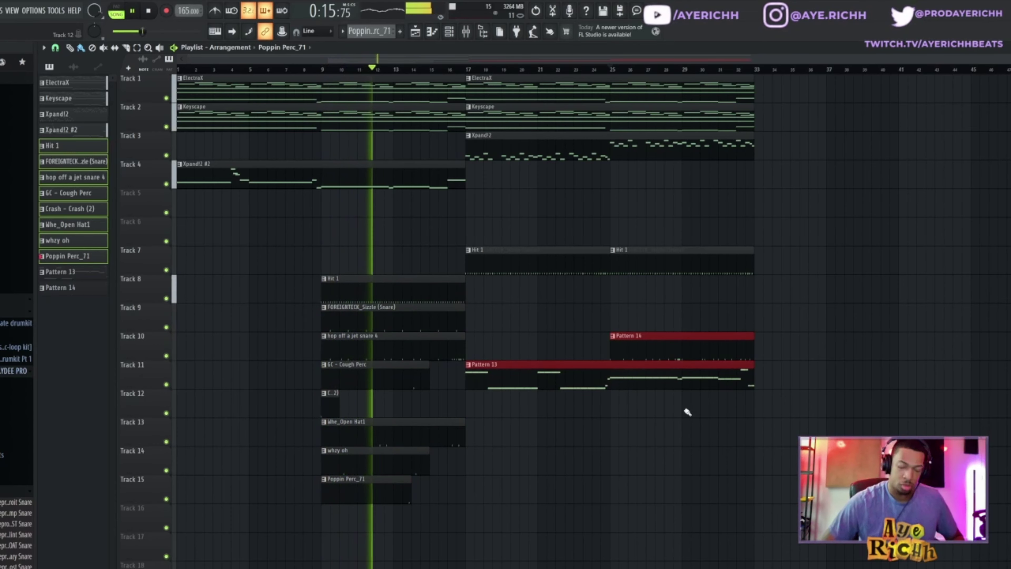
key("shift+Down")
key("shift+Down")
key("shift+Down")
key("shift+Down")
key("shift+Down")
key("shift+Down")
right_click(579, 248)
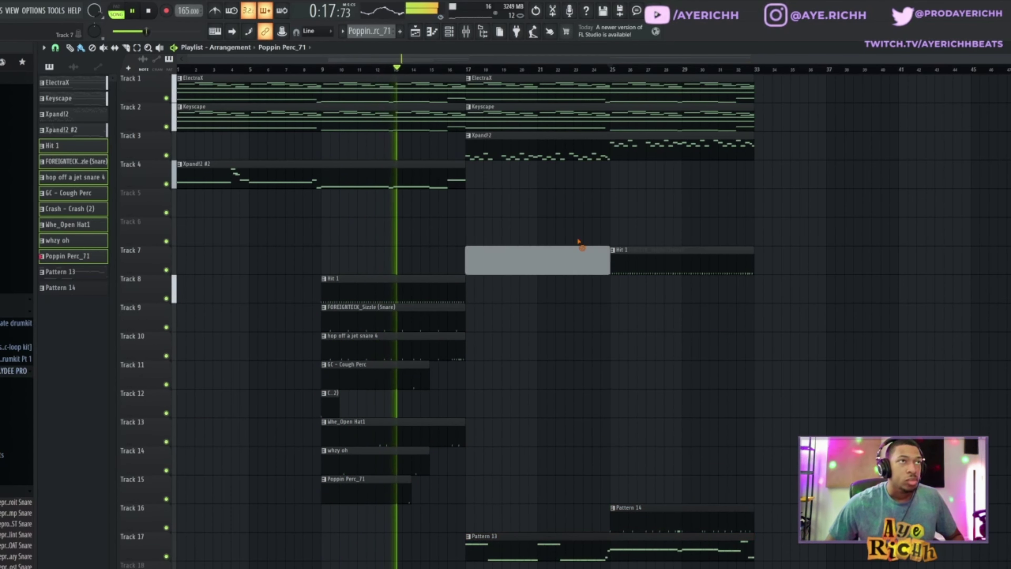
- Duplicate the drum clips on tracks 8 to 15 from bar 9 to bar 17
left_click_drag(516, 248, 293, 508)
key("ctrl+b")
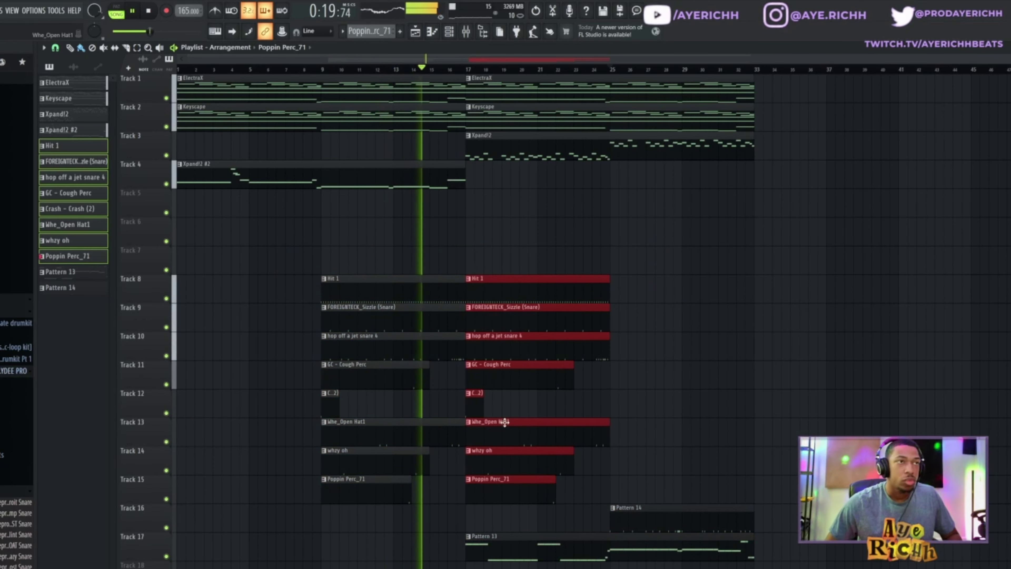
left_click(572, 410, "ctrl")
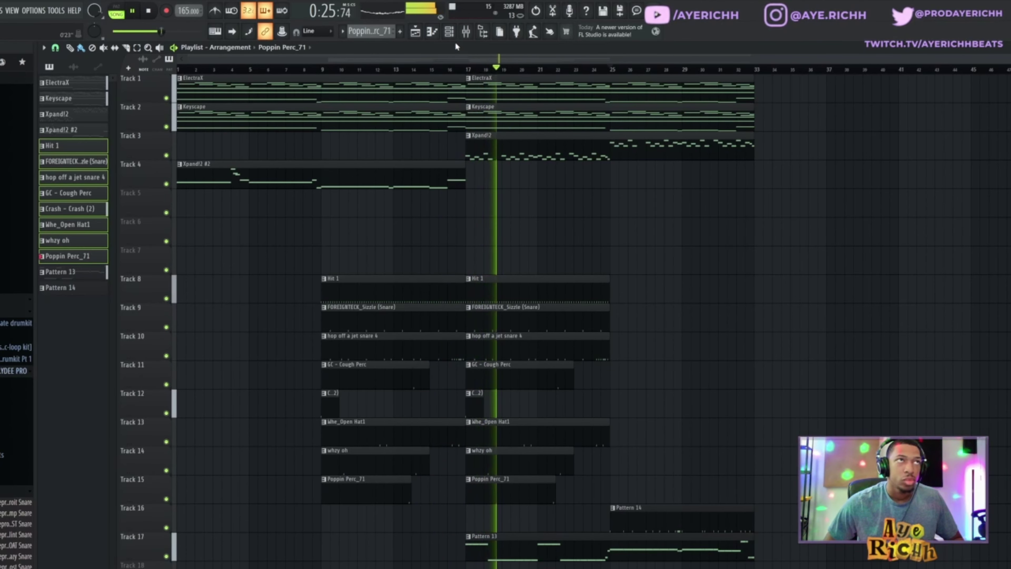
- Lower the ElectraX track's level in the mixer and return to the playlist
left_click(448, 31)
left_click(466, 31)
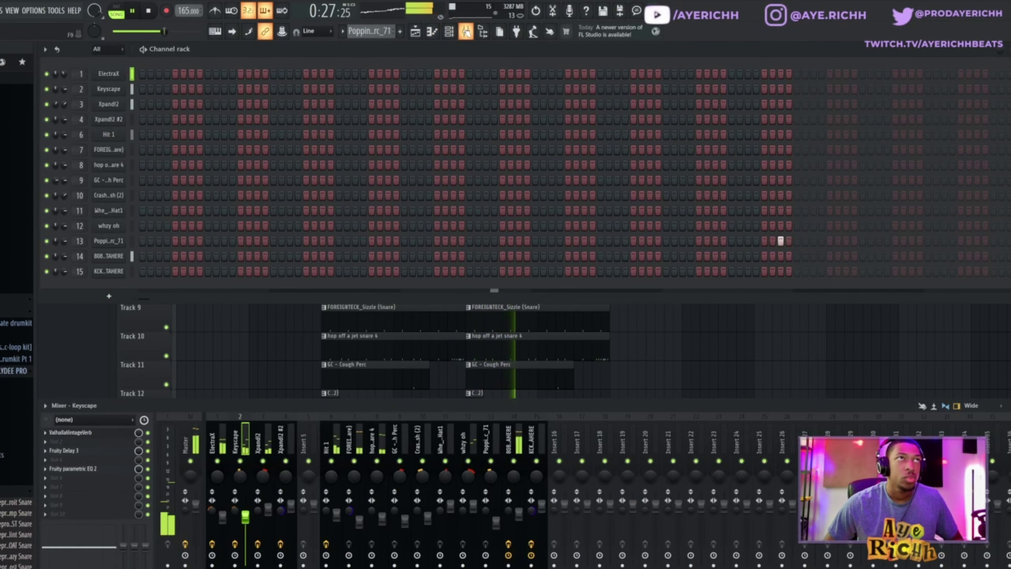
right_click(723, 333)
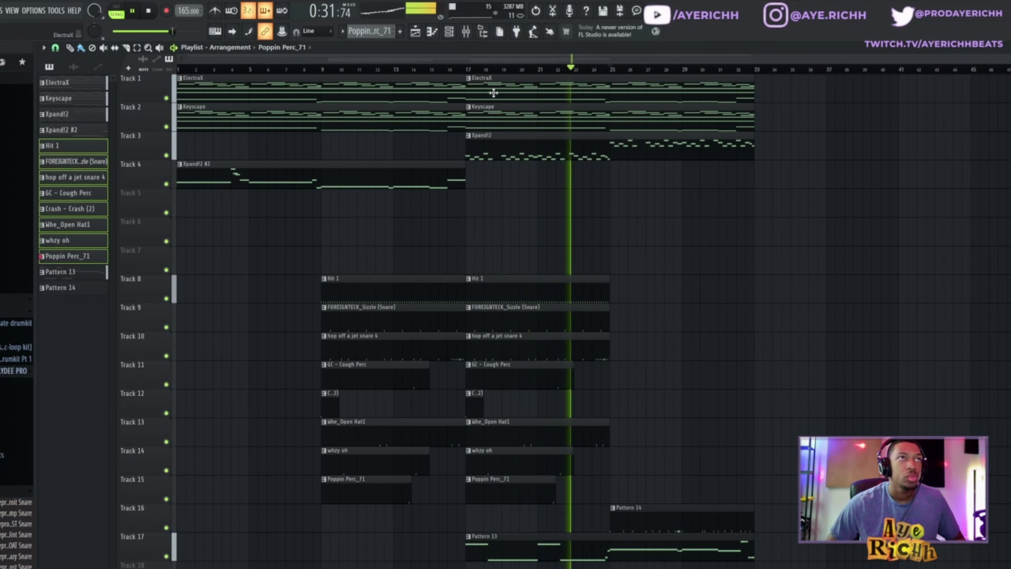
key("F9")
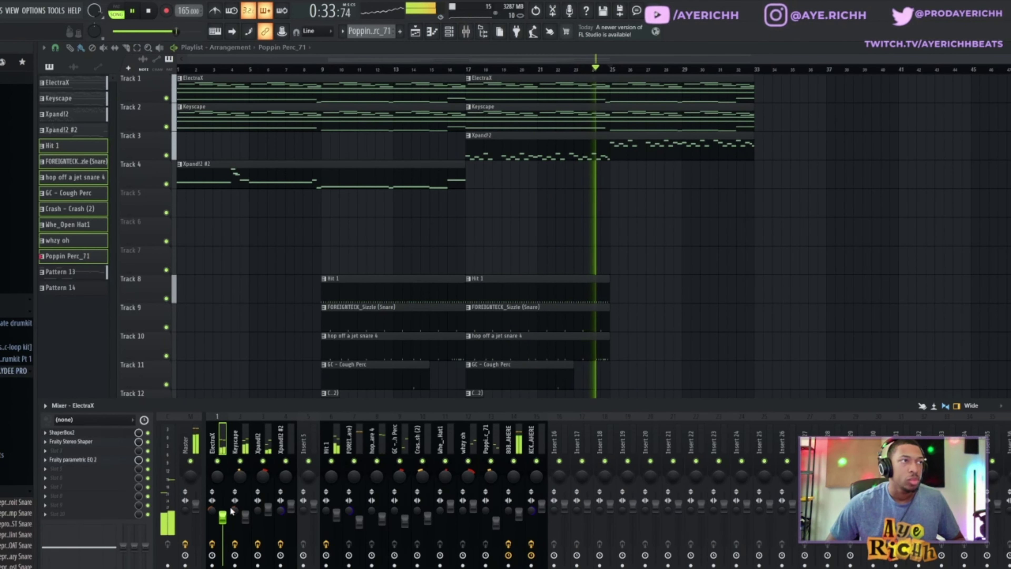
left_click_drag(222, 516, 222, 531)
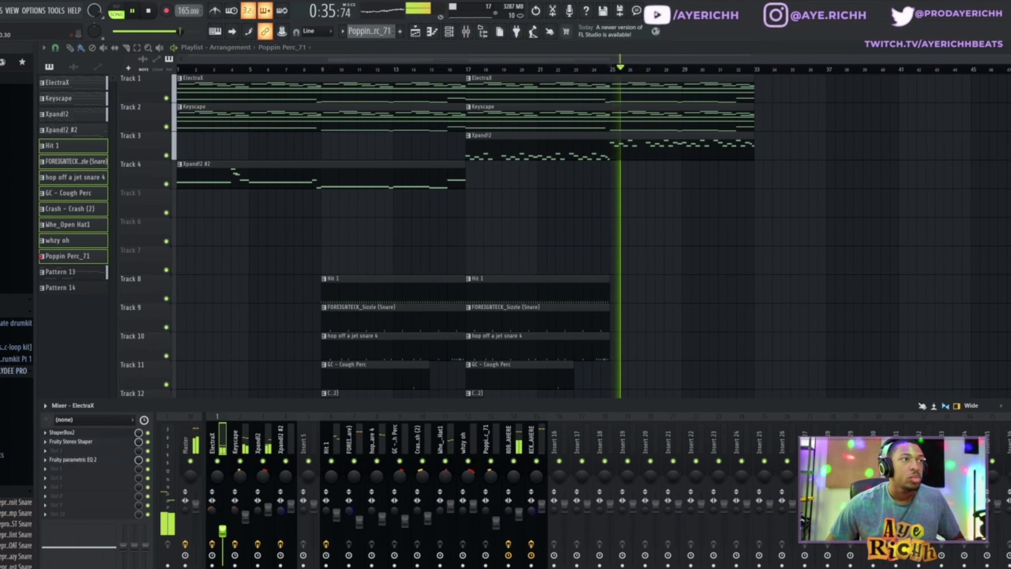
key("F9")
- Duplicate the bar 17 drum clips on tracks 8 to 15 to bar 25
left_click_drag(641, 275, 517, 490)
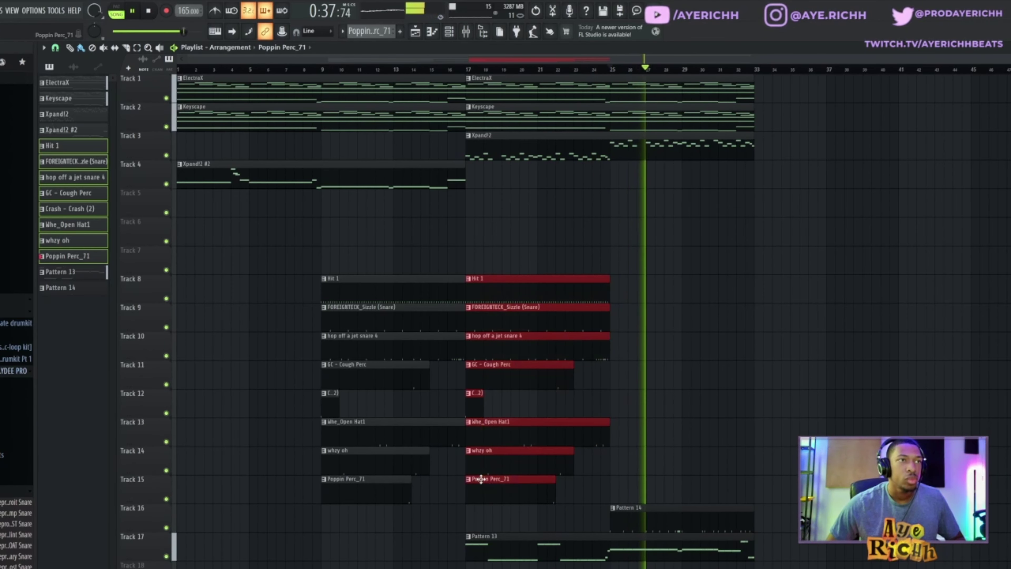
key("ctrl+b")
left_click(895, 318, "ctrl")
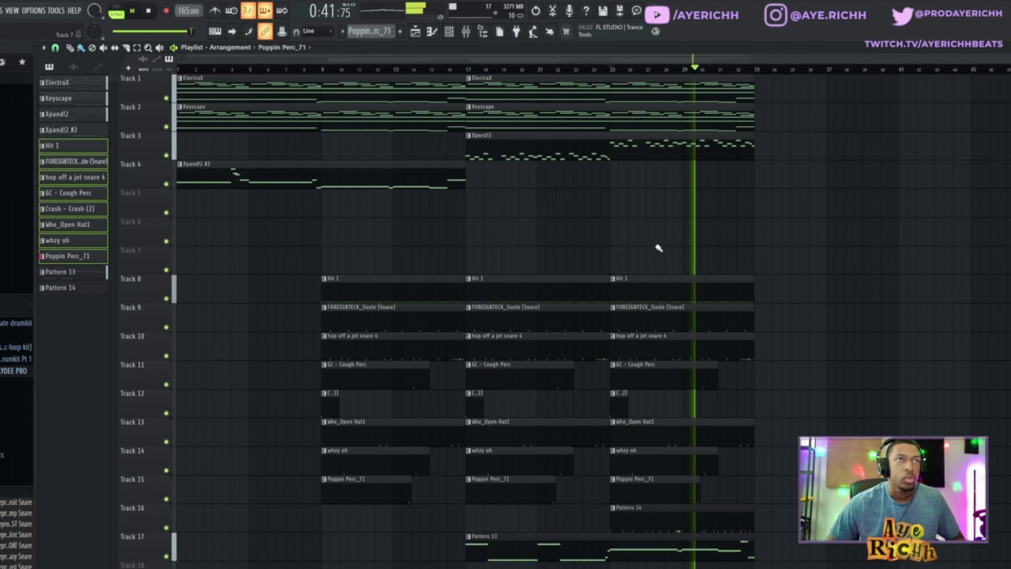
- Cut the first bar off the drum clips at bar 25, and in the melody section copied to bar 33 unmute ElectraX and mute Xpand!2
left_click(71, 48)
left_click_drag(676, 275, 695, 502)
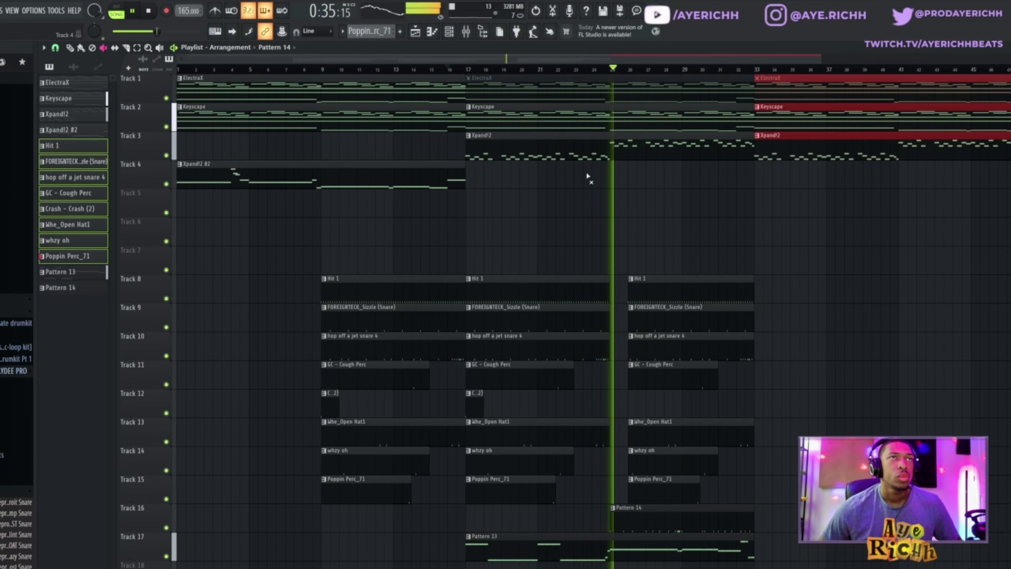
left_click(798, 93)
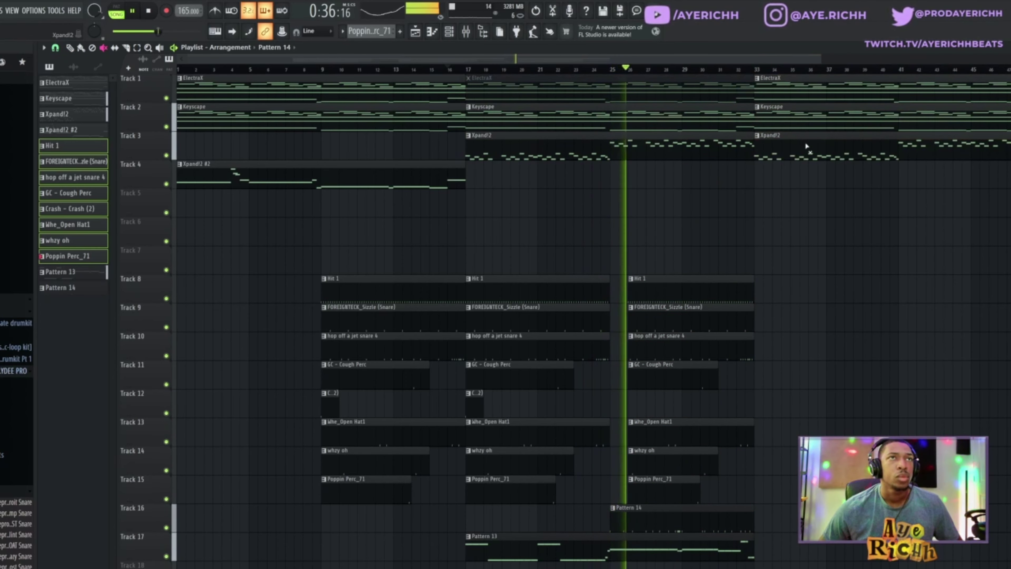
left_click(807, 146)
- Make the Keyscape clip at bar 33 a unique pattern and open its notes in the piano roll
right_click(761, 111)
left_click(778, 168)
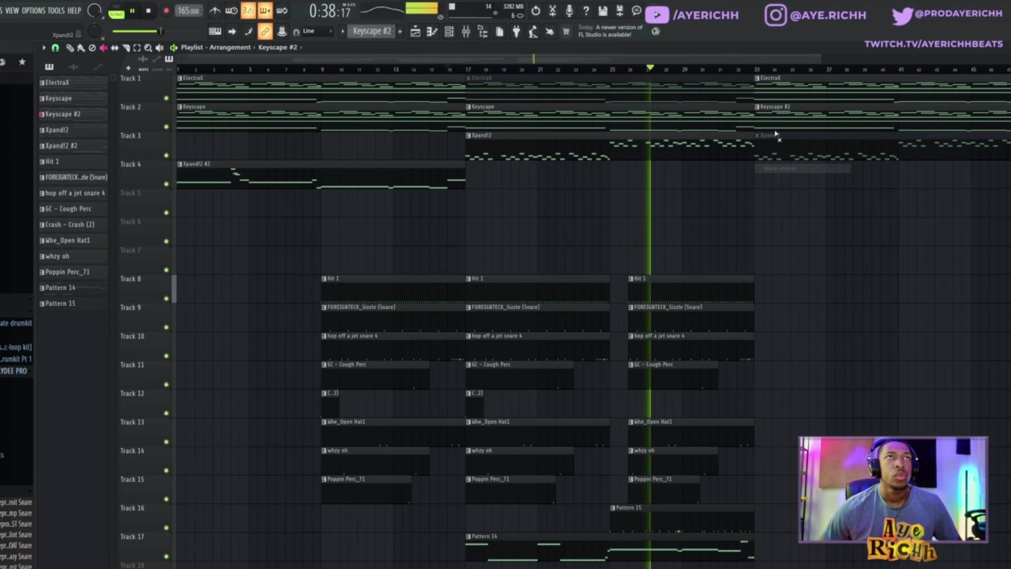
right_click(759, 109)
left_click(772, 141)
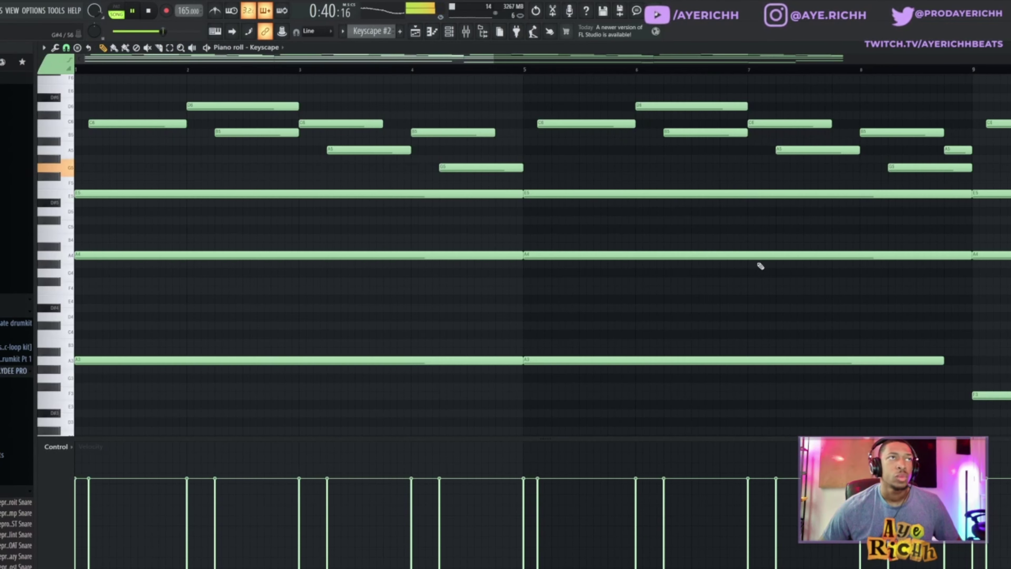
- Transpose the Keyscape #2 notes up one octave and return to the playlist
key("ctrl+Up")
left_click(413, 30)
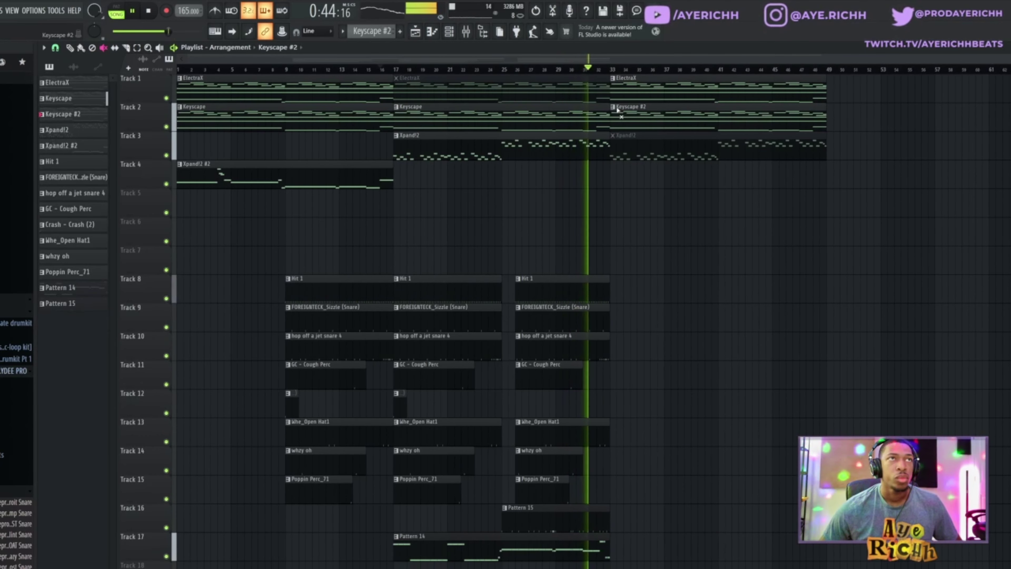
- Duplicate the bar 17 drum clips on tracks 8 to 15 to bar 33
left_click(69, 47)
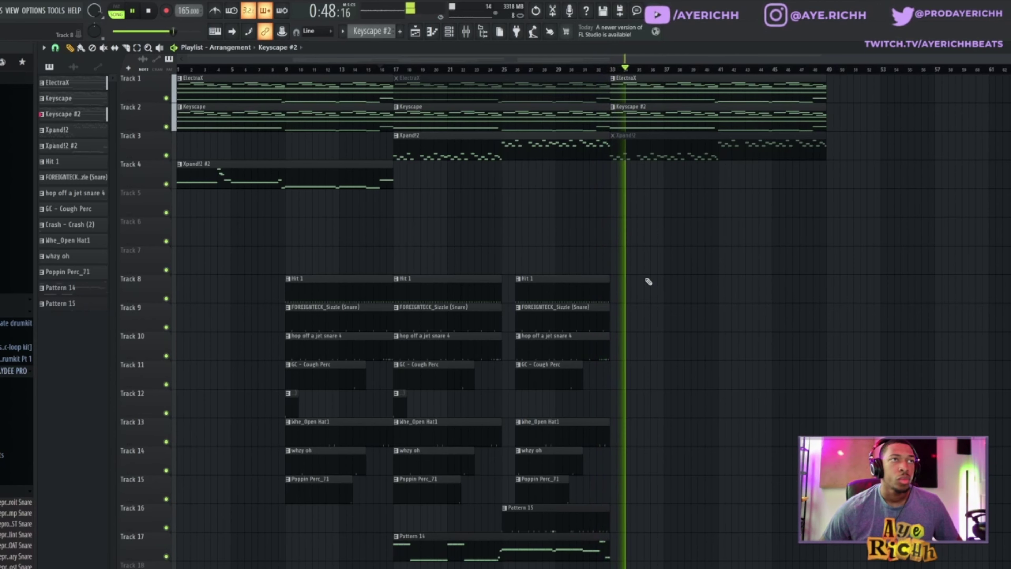
left_click_drag(426, 288, 408, 489)
left_click_drag(462, 263, 622, 478)
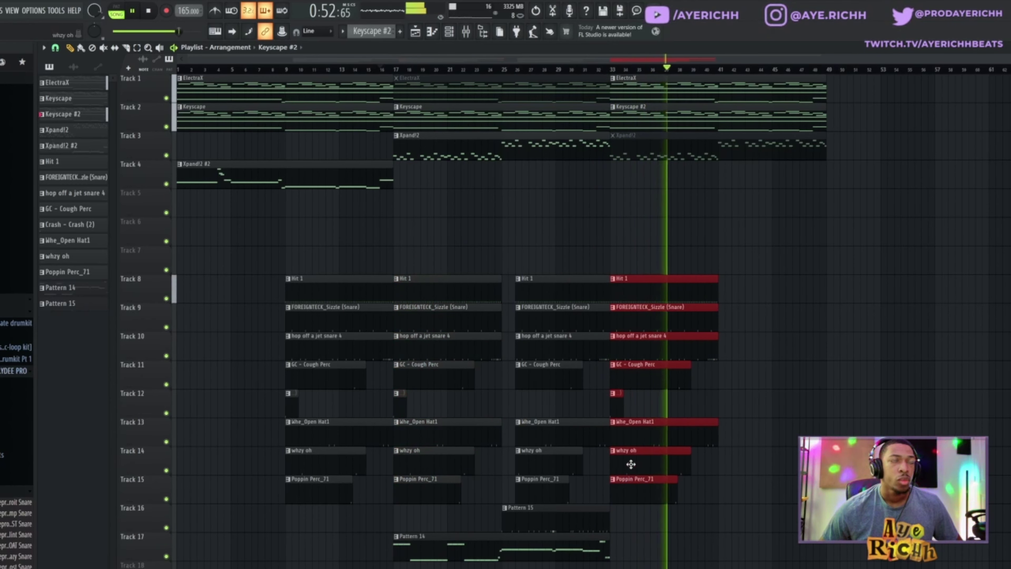
- Delete the Cough Perc, Open Hat, whzy oh and Poppin Perc clips from the drum section at bar 33
key("space")
key("space")
right_click(652, 380)
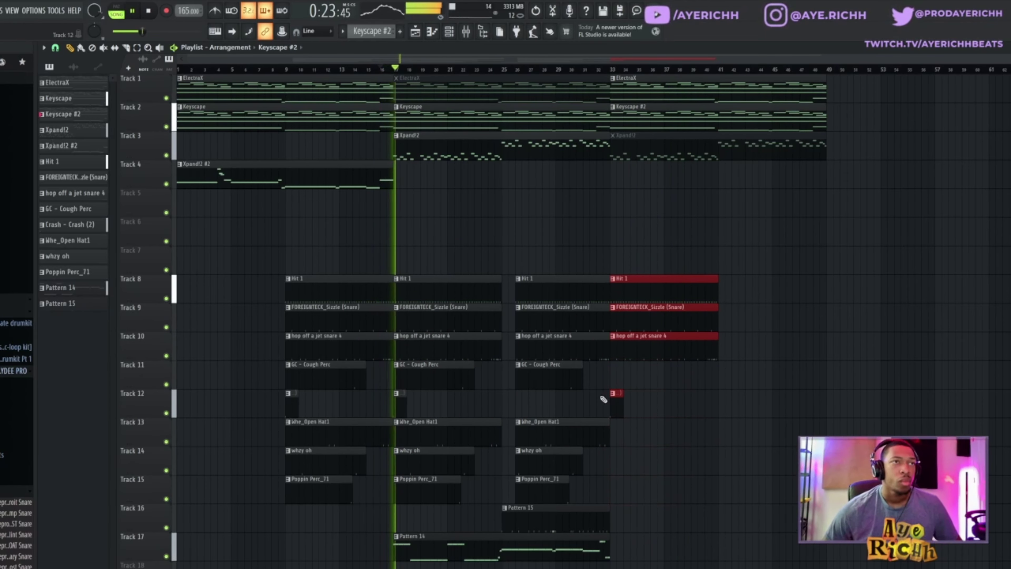
scroll(460, 270, "up", 4)
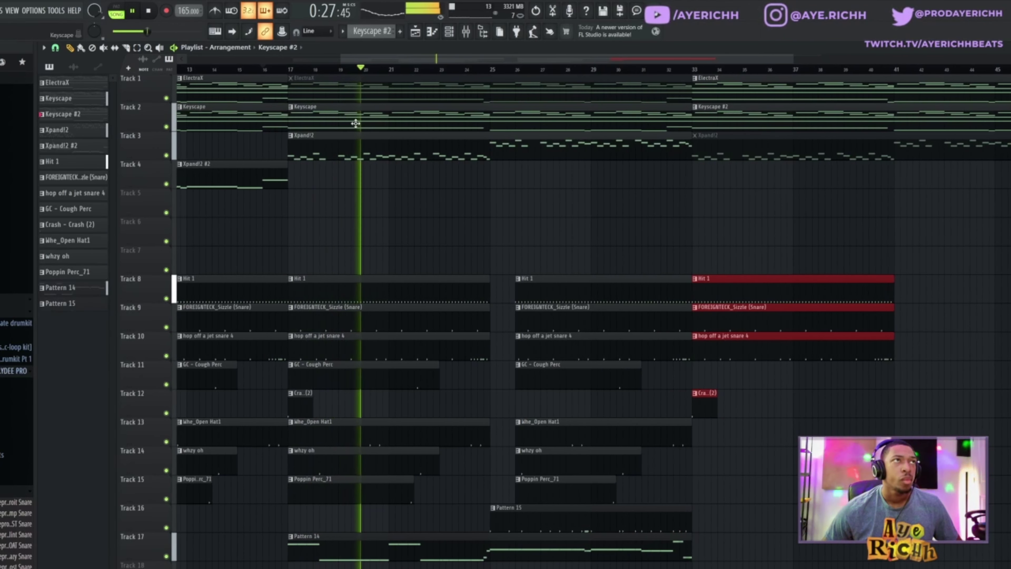
scroll(466, 282, "down", 4)
- Duplicate the hi-hat, snare and crash clips at bar 33 to bar 41
left_click(699, 426)
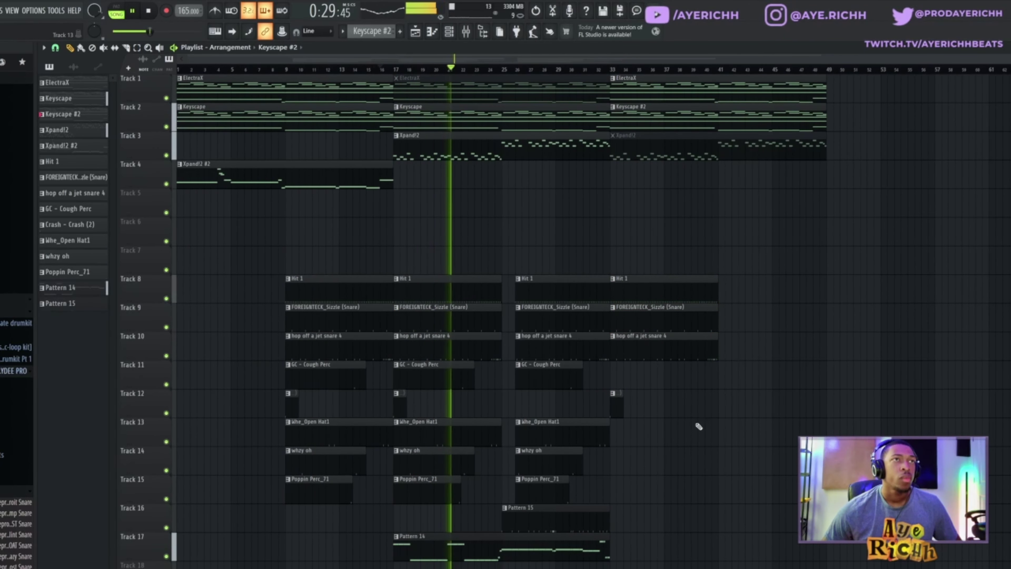
left_click_drag(747, 277, 627, 434)
key("ctrl+b")
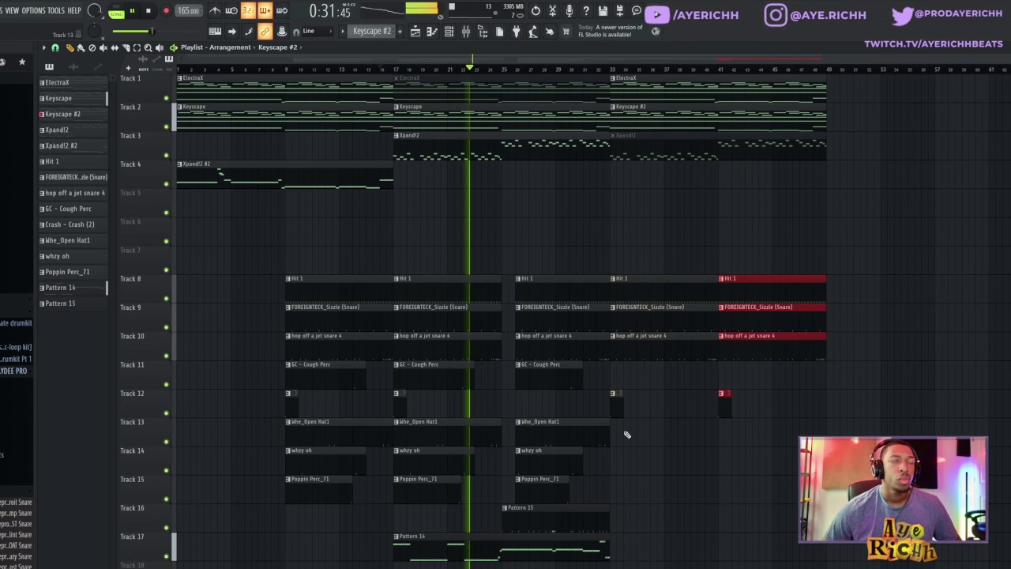
- Copy the Pattern 14 clip on track 17 to the bar 33 section and trim its start to just before bar 41
left_click_drag(570, 536, 744, 547)
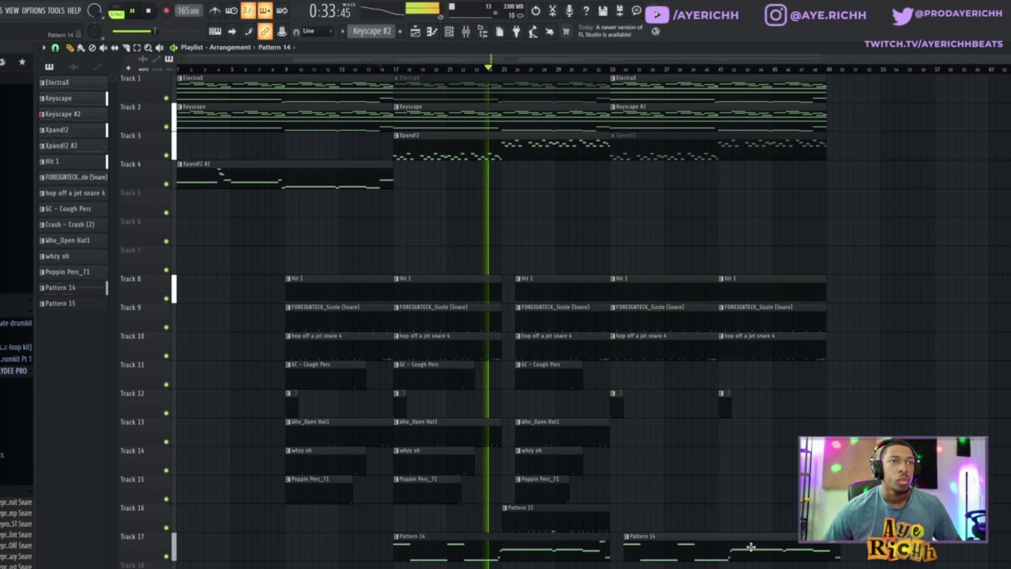
left_click_drag(613, 558, 712, 558)
scroll(712, 549, "up", 1)
scroll(712, 549, "up", 3)
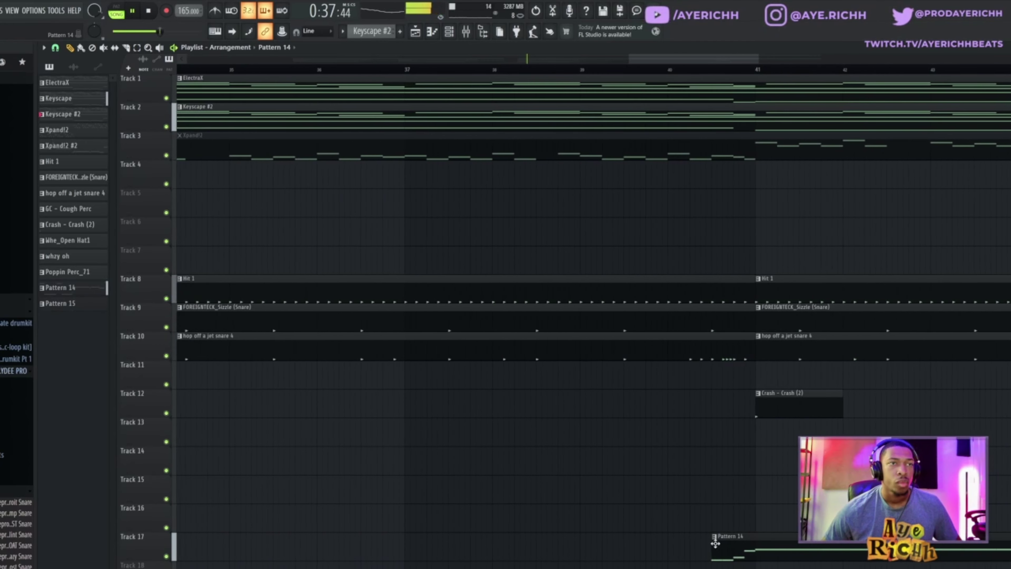
scroll(661, 472, "down", 4)
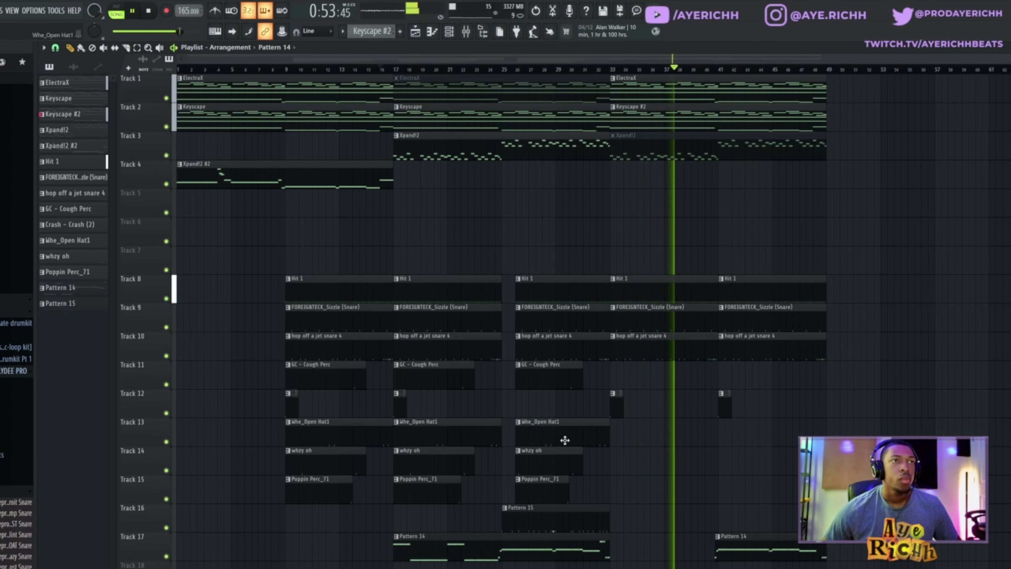
left_click_drag(566, 434, 668, 440)
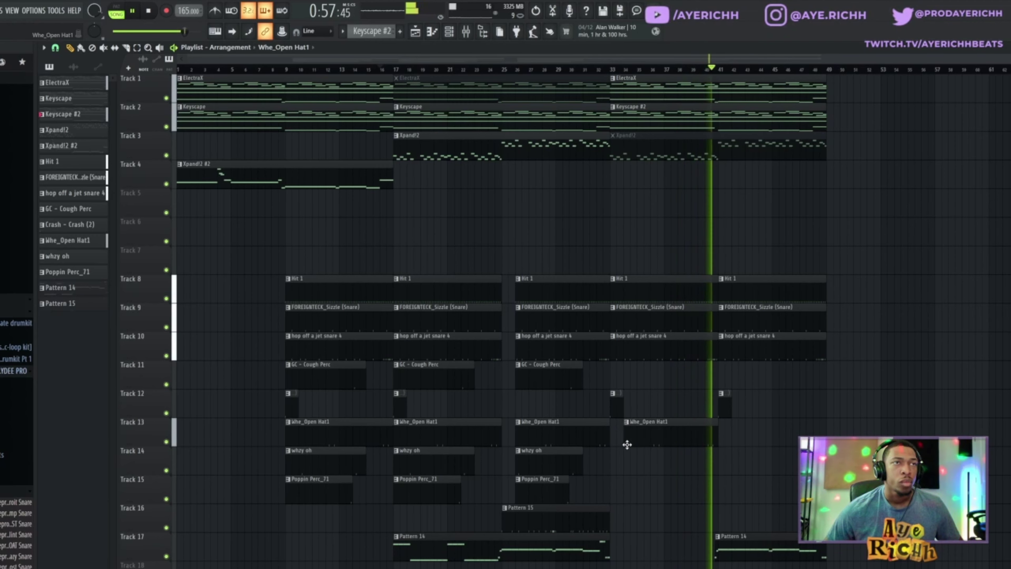
left_click_drag(624, 440, 698, 458)
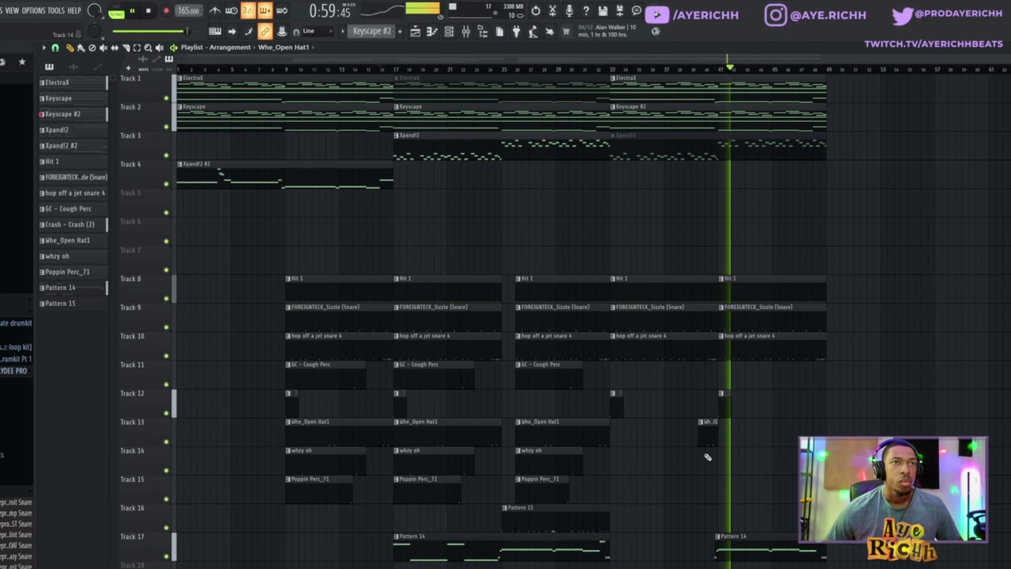
right_click(705, 437)
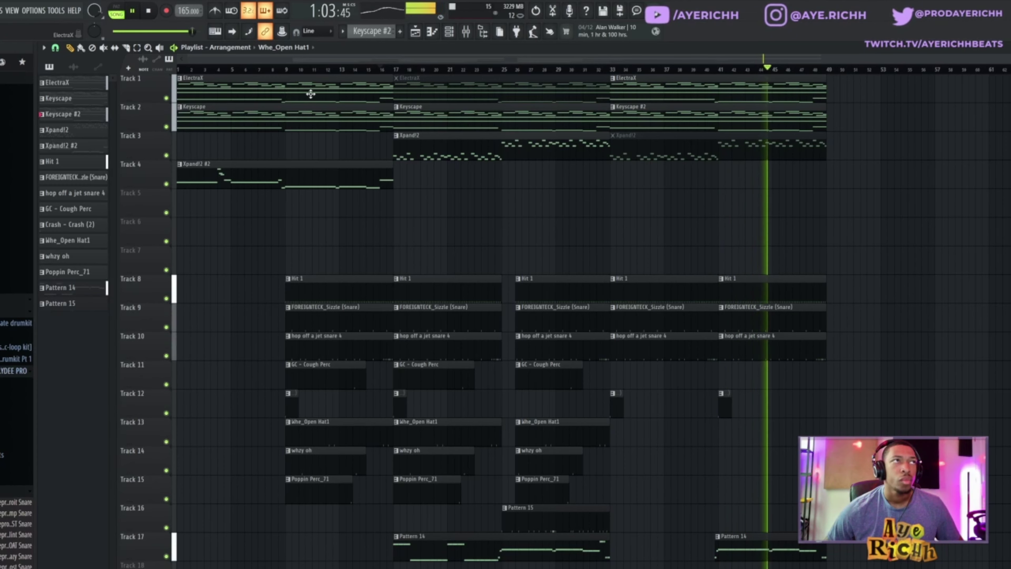
- Copy the opening ElectraX, Keyscape and Xpand!2 #2 clips from bar 1 to bar 49
left_click_drag(310, 94, 944, 197)
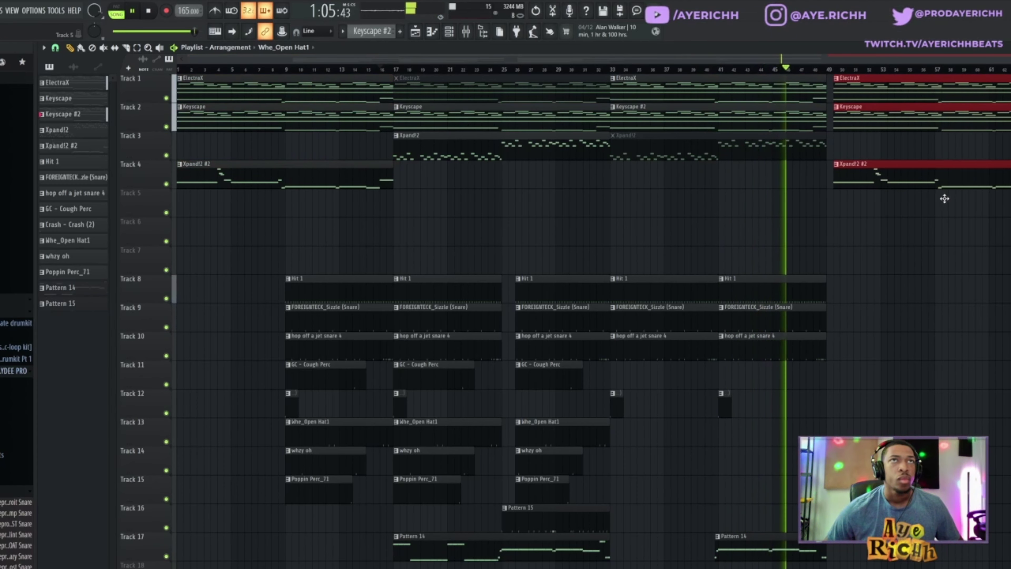
scroll(909, 282, "down", 2)
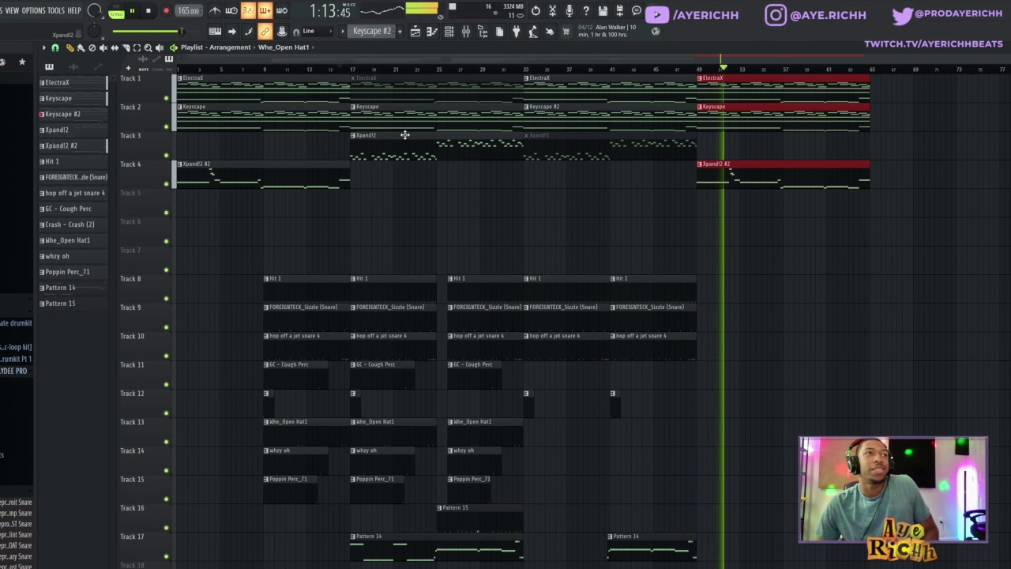
- Duplicate all clips on tracks 8 to 17 from bars 9 to 48 so that the copy starts at bar 57
left_click_drag(363, 74, 466, 337)
left_click_drag(259, 255, 666, 560)
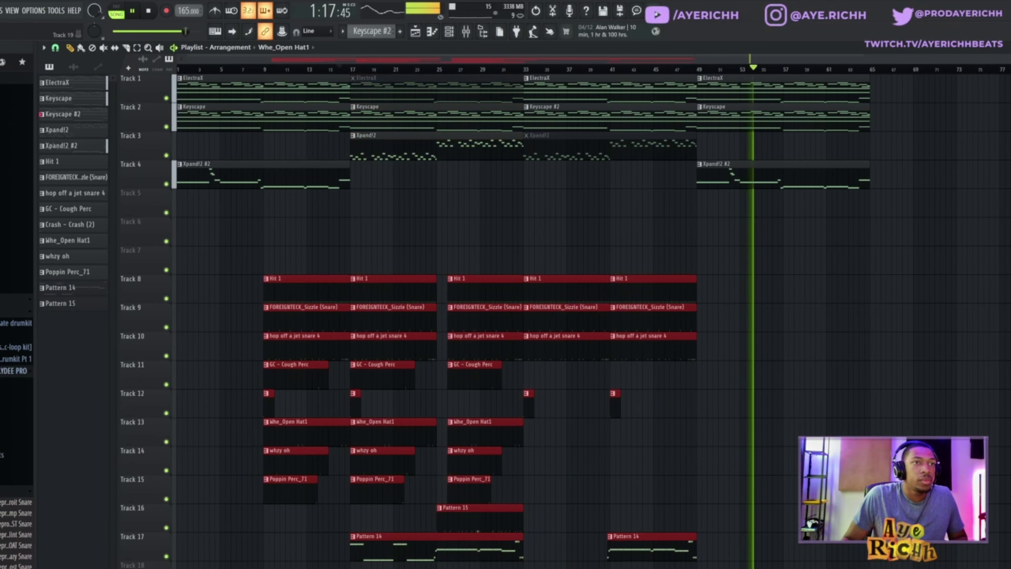
key("ctrl+b")
left_click_drag(721, 492, 812, 492)
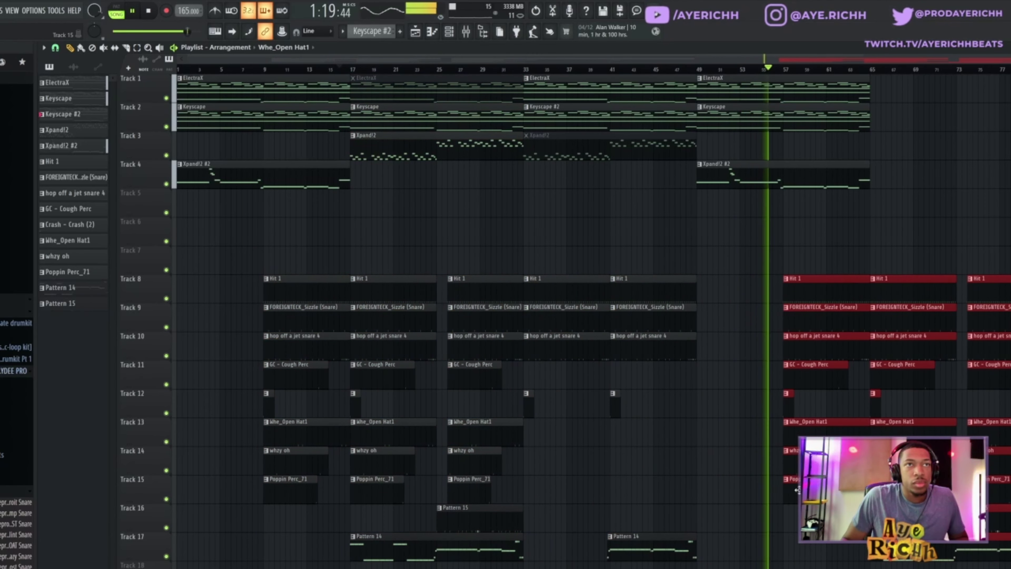
left_click(622, 380, "ctrl")
- Copy the ElectraX, Keyscape and Xpand!2 melody clips of bars 17 to 48 to bar 65
scroll(622, 380, "down", 2)
scroll(622, 380, "down", 1)
left_click_drag(325, 91, 532, 183)
left_click_drag(478, 151, 862, 160)
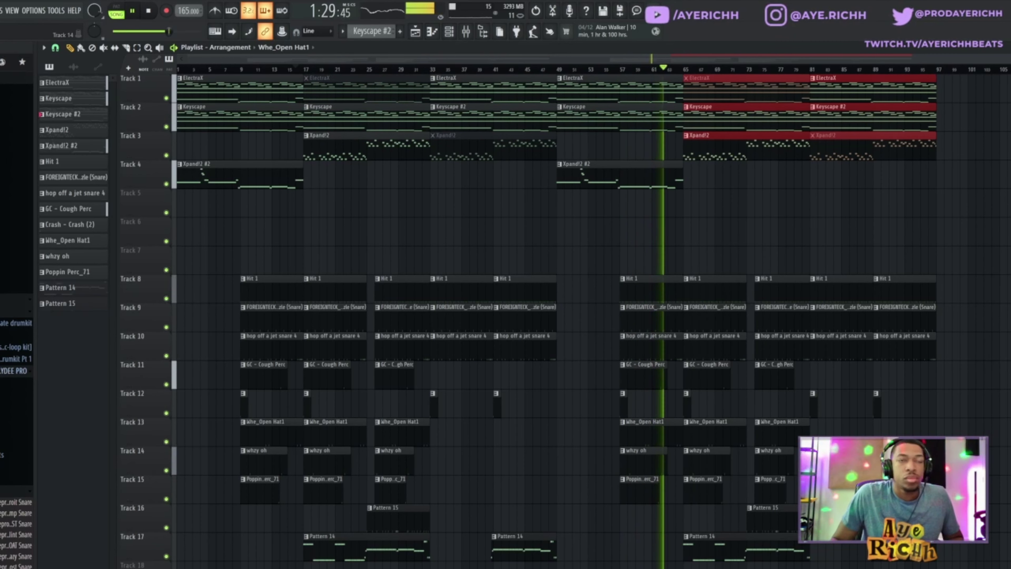
key("ctrl+d")
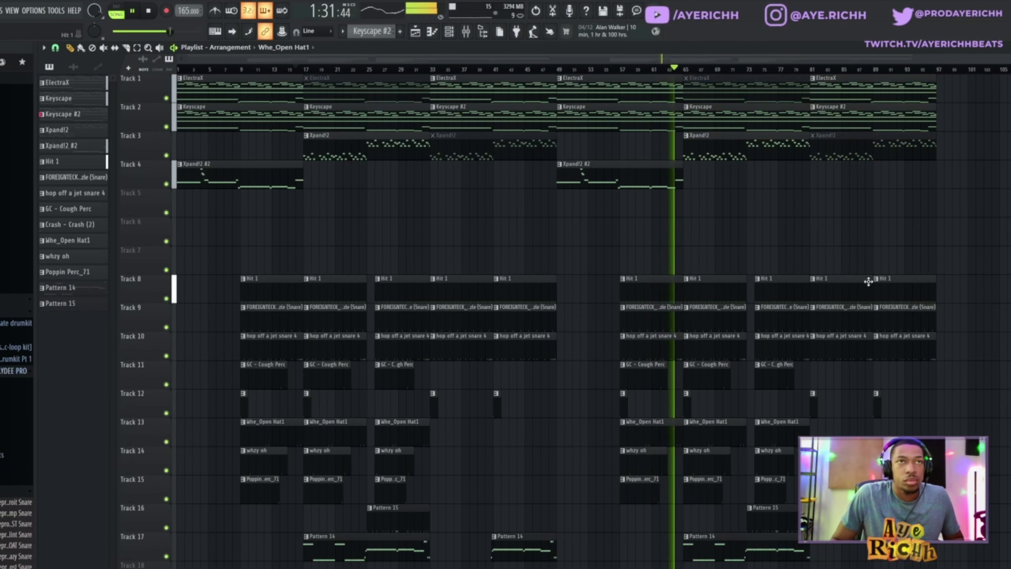
- Delete the Hit 1, snare and crash clips at bar 89, and the Hit 1 clip at bar 81
right_click(898, 289)
right_click(903, 318)
right_click(905, 347)
right_click(877, 404)
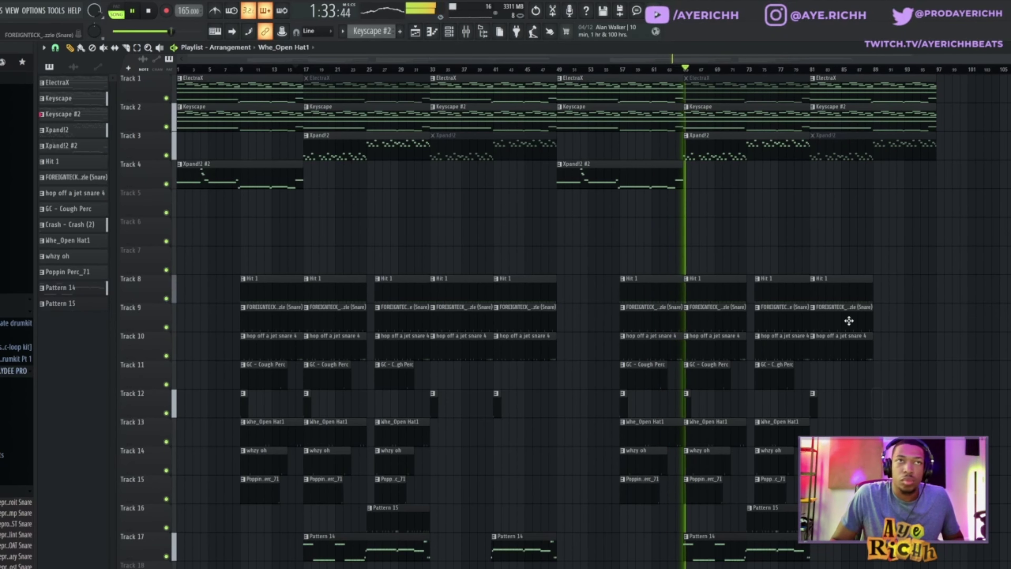
right_click(846, 293)
scroll(855, 399, "up", 3)
scroll(841, 431, "down", 3)
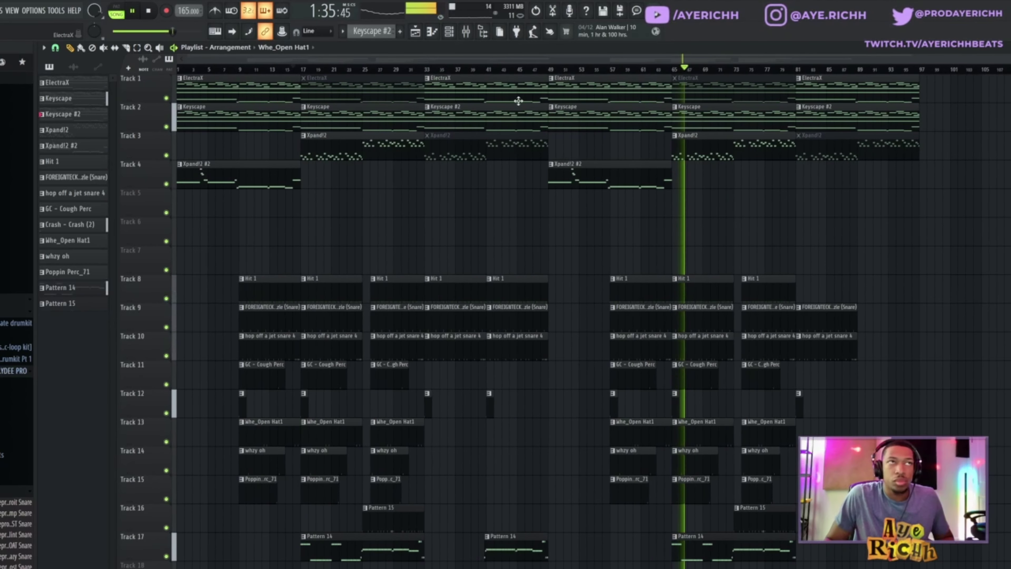
- Adjust the Fruity Limiter gain on the 808 track in the mixer, then close the limiter and mixer
left_click(466, 34)
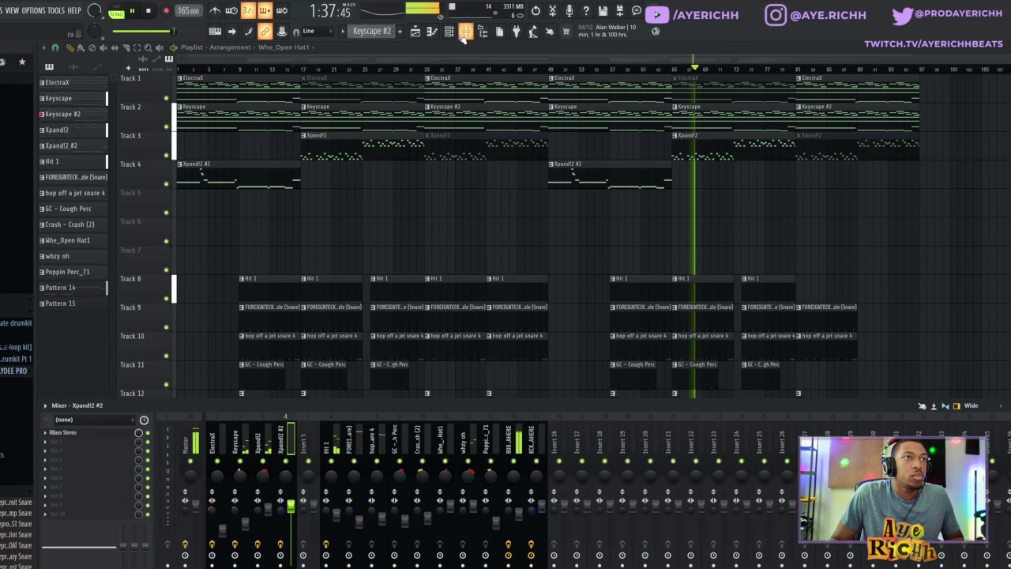
left_click(524, 446)
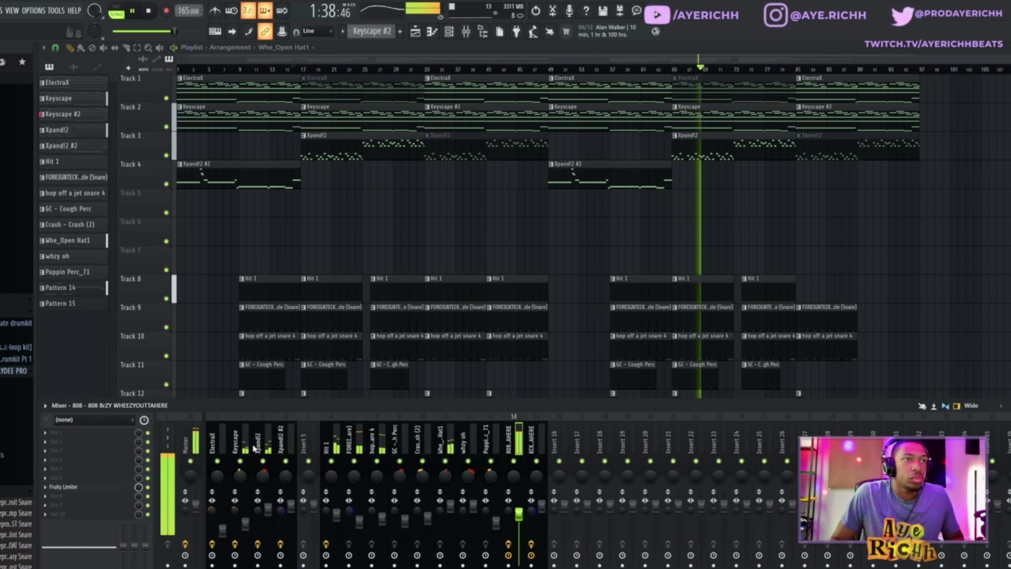
left_click(79, 488)
left_click_drag(102, 239, 103, 233)
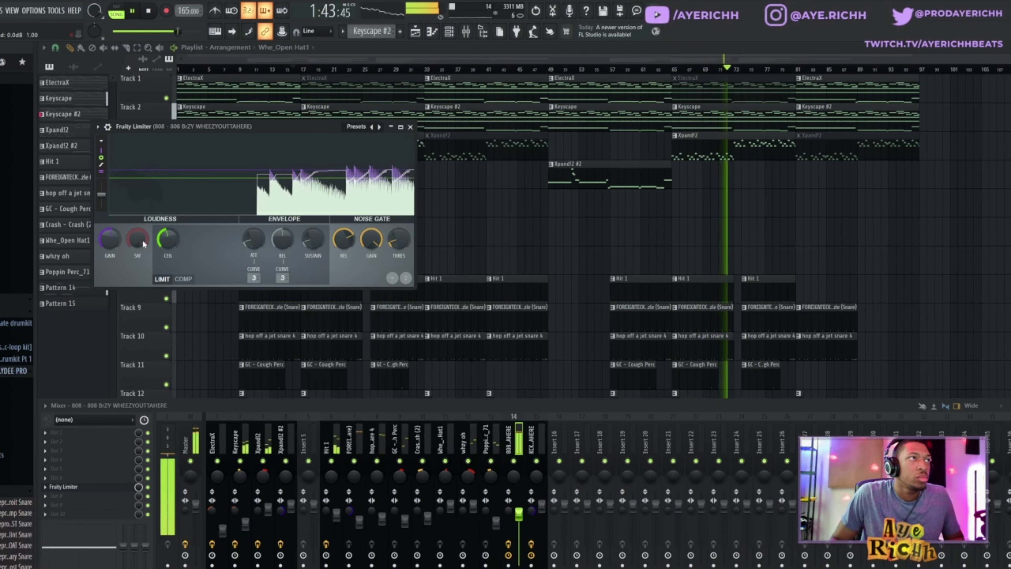
left_click(411, 127)
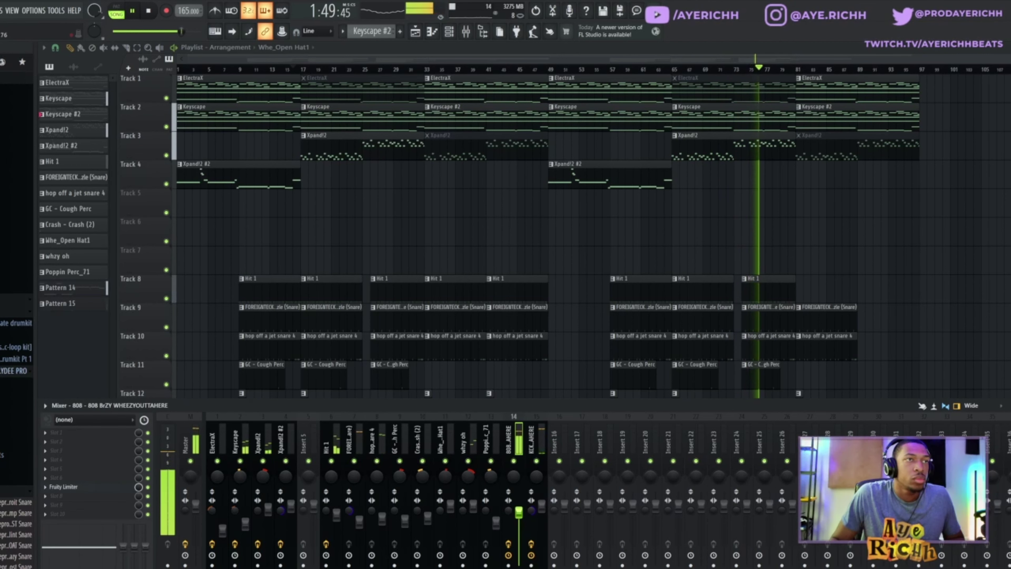
key("F9")
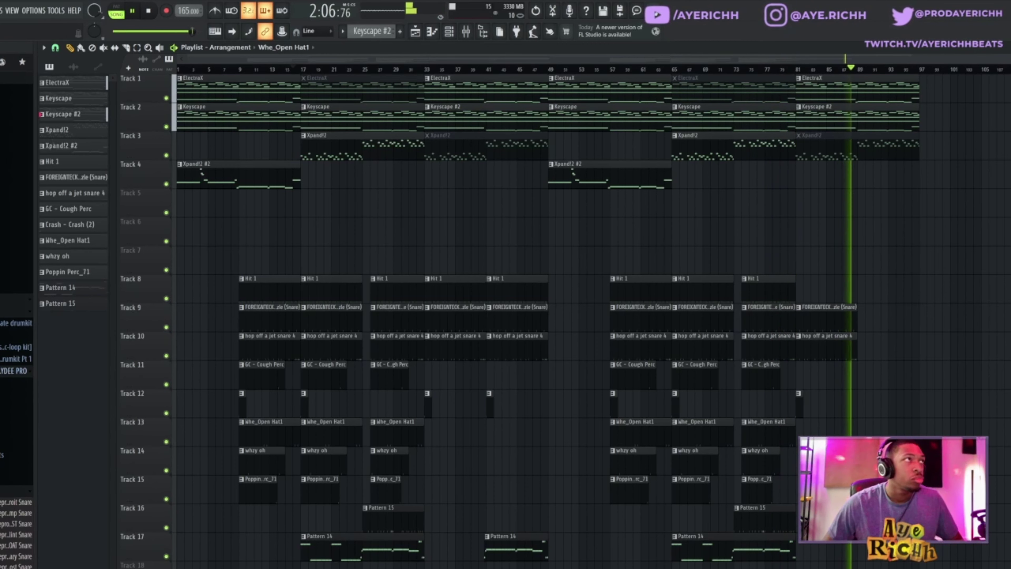
- Save the project
left_click(1, 10)
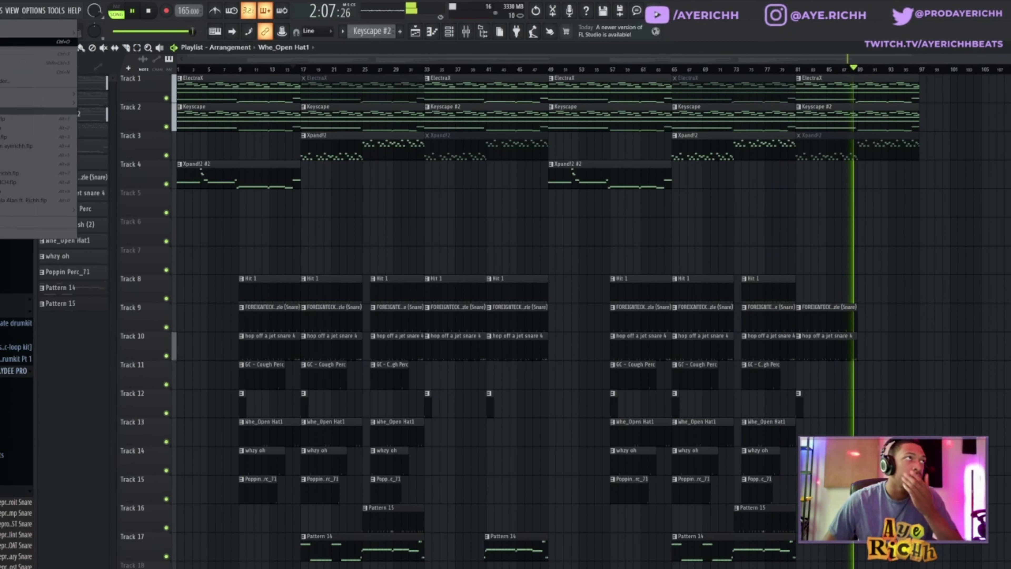
left_click(28, 55)
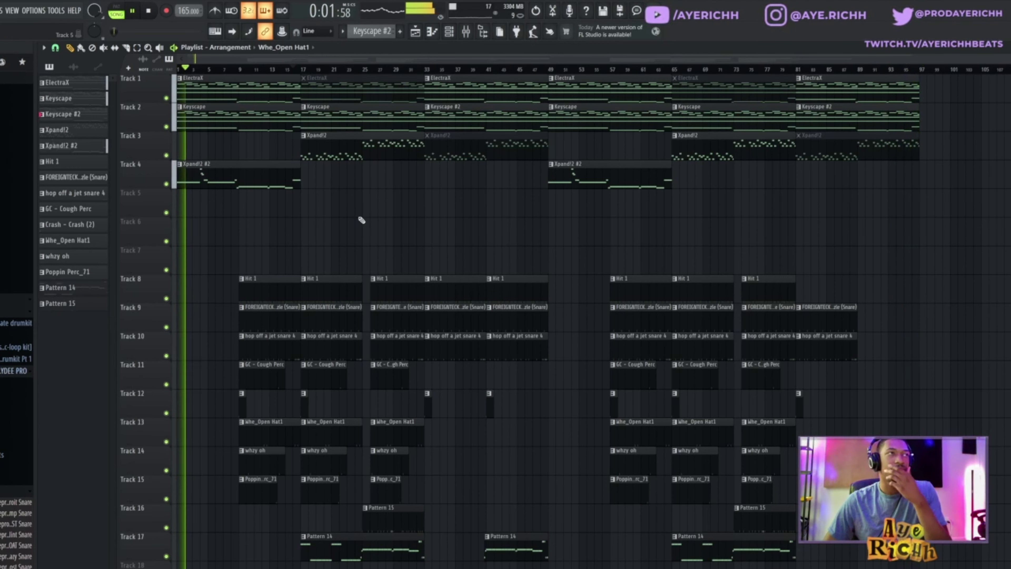
- Make the Keyscape clip at bar 1 a unique pattern and open its notes in the piano roll
right_click(197, 121)
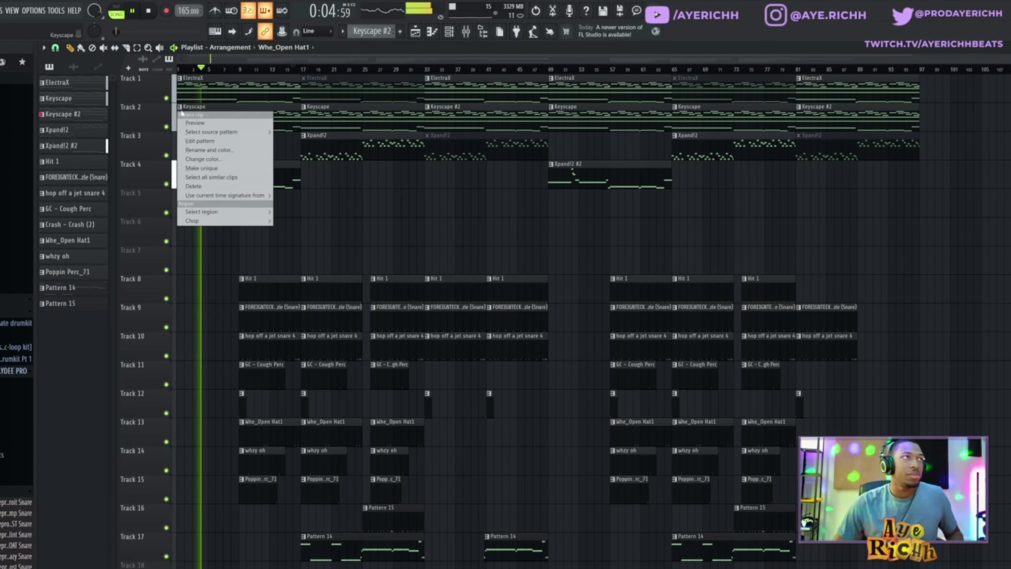
left_click(201, 168)
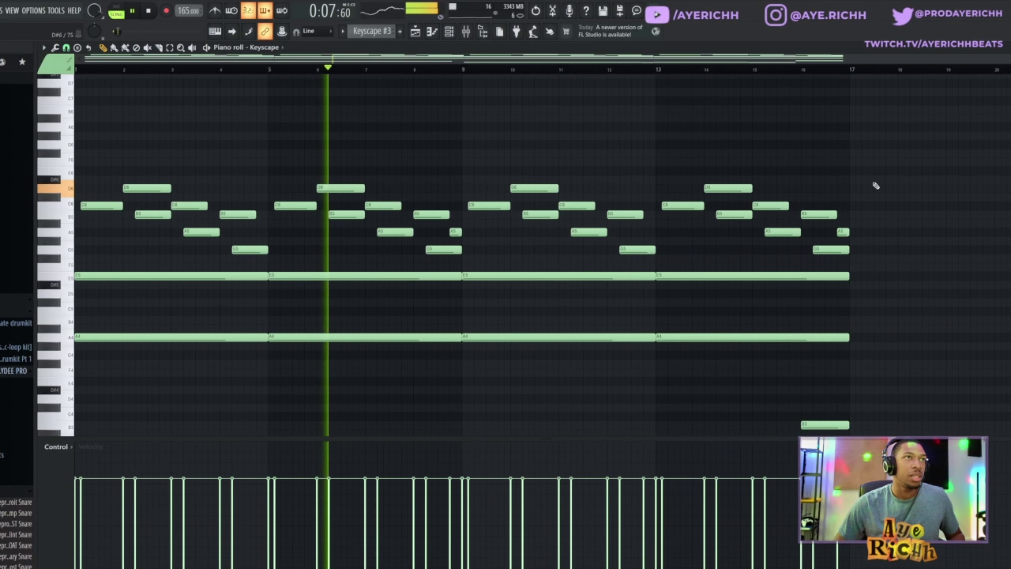
- Transpose the Keyscape #3 notes in bars 9 to 16 up one octave and return to the playlist
left_click_drag(875, 185, 482, 449)
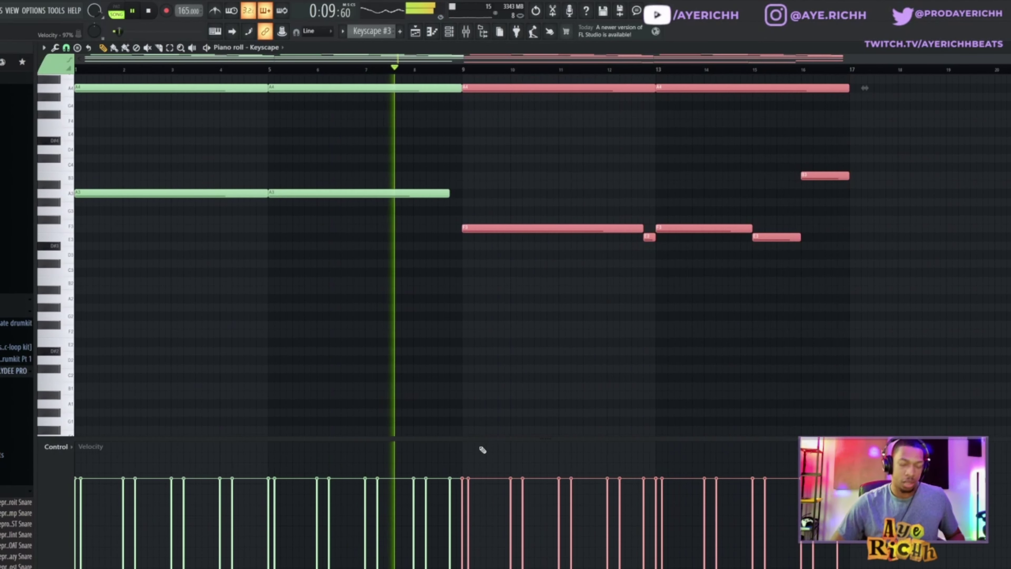
key("ctrl+Up")
scroll(481, 449, "up", 10)
scroll(780, 378, "up", 1)
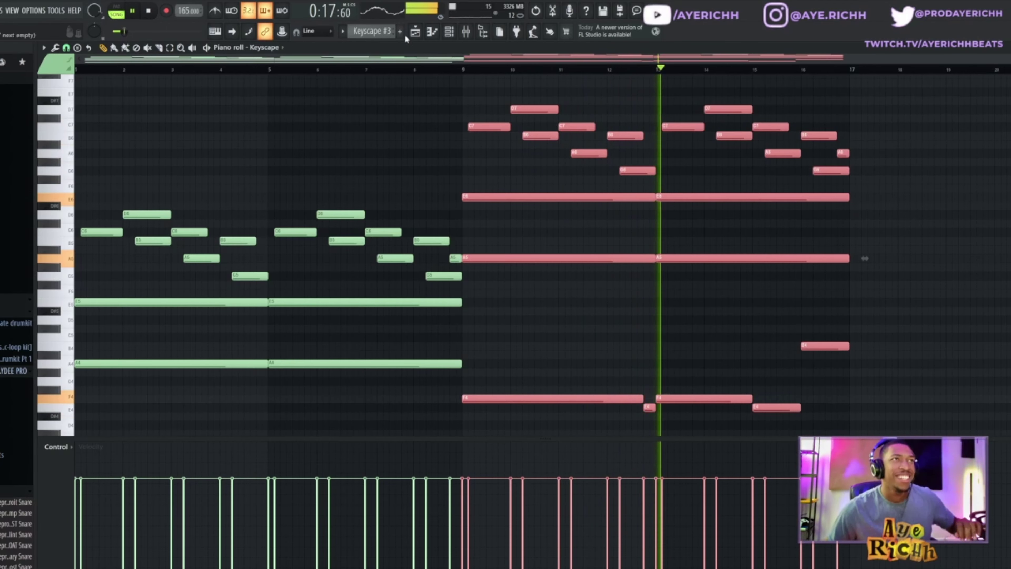
left_click(415, 32)
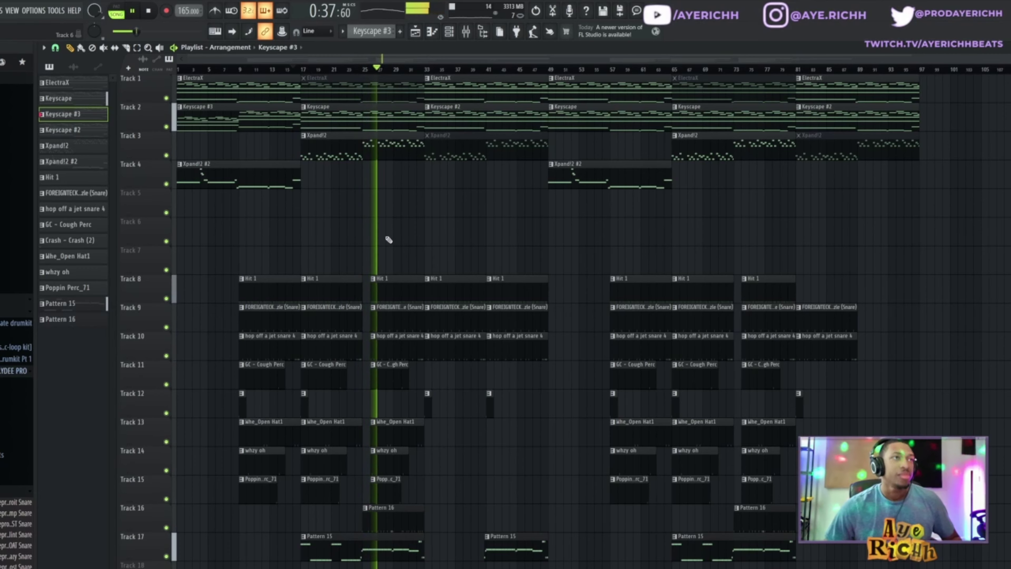
- Trim half a bar off the start of the bar 26 Hit 1 clip and add a short note roll to it as a unique pattern
scroll(389, 239, "up", 5)
key("space")
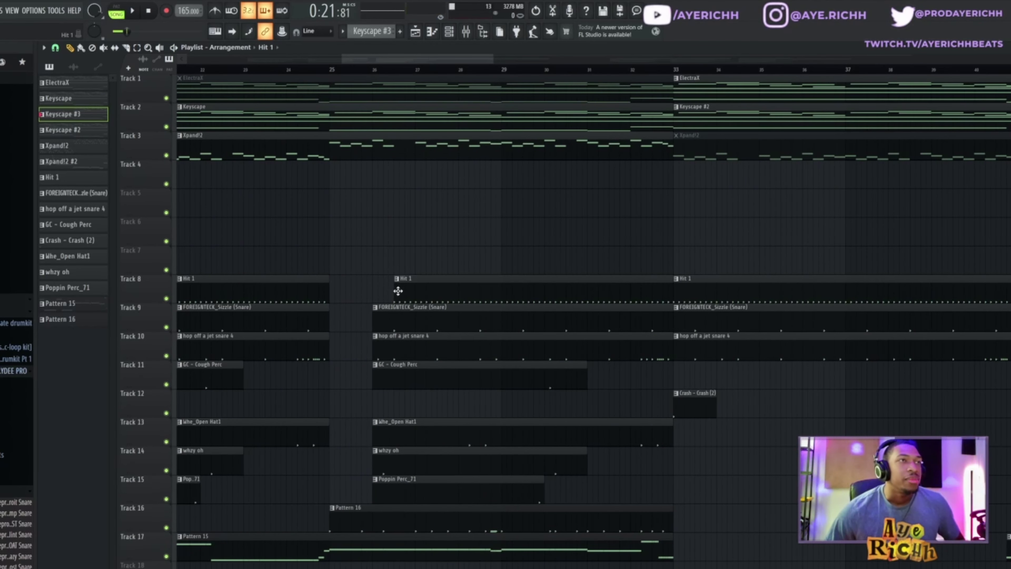
key("space")
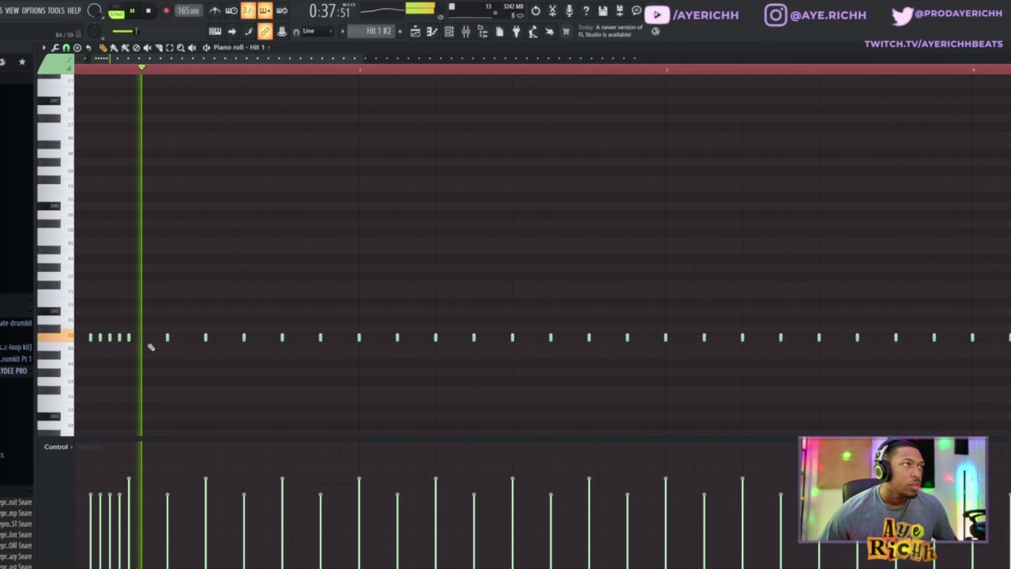
scroll(179, 345, "down", 2)
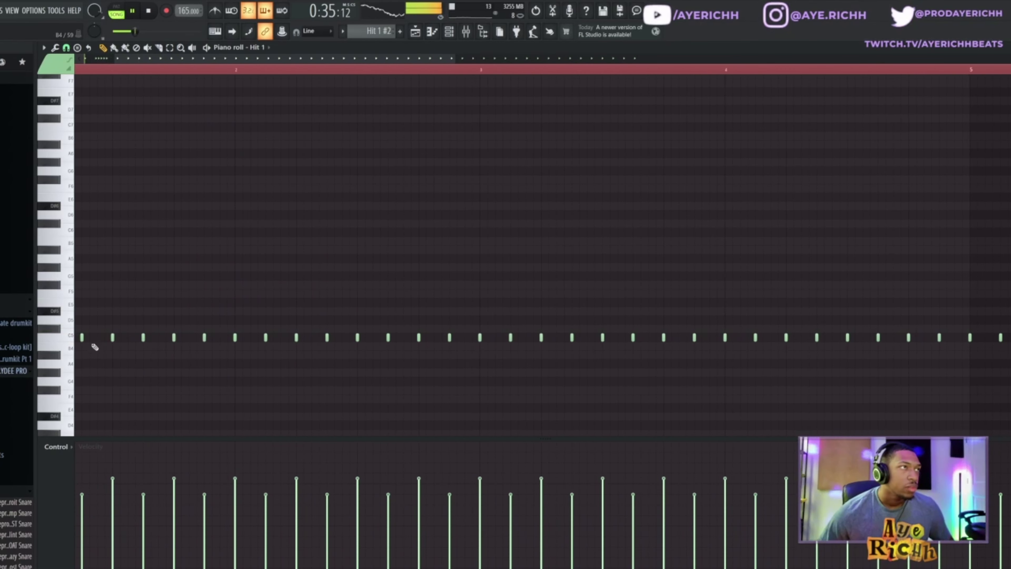
scroll(90, 343, "up", 2)
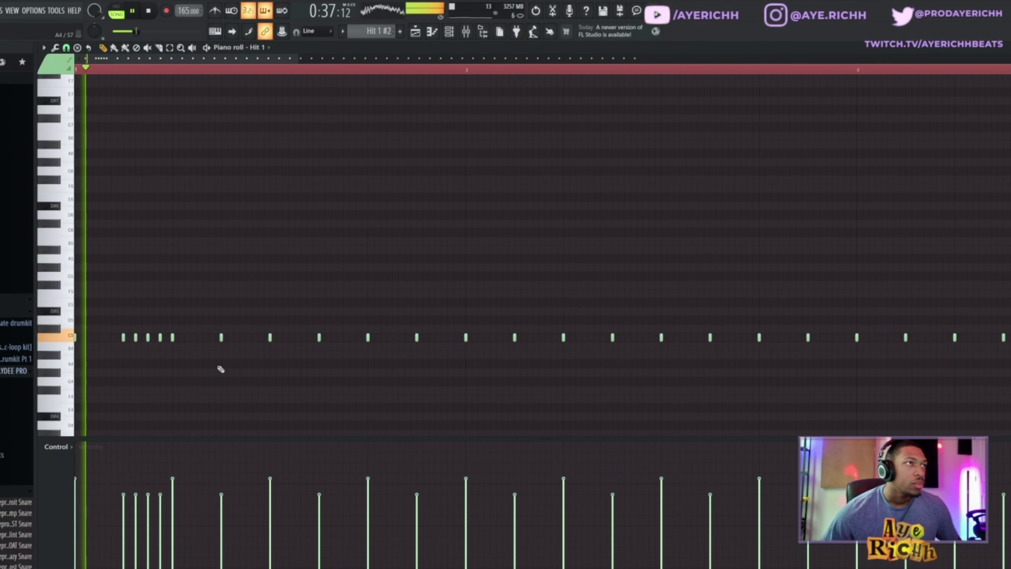
scroll(398, 374, "down", 2)
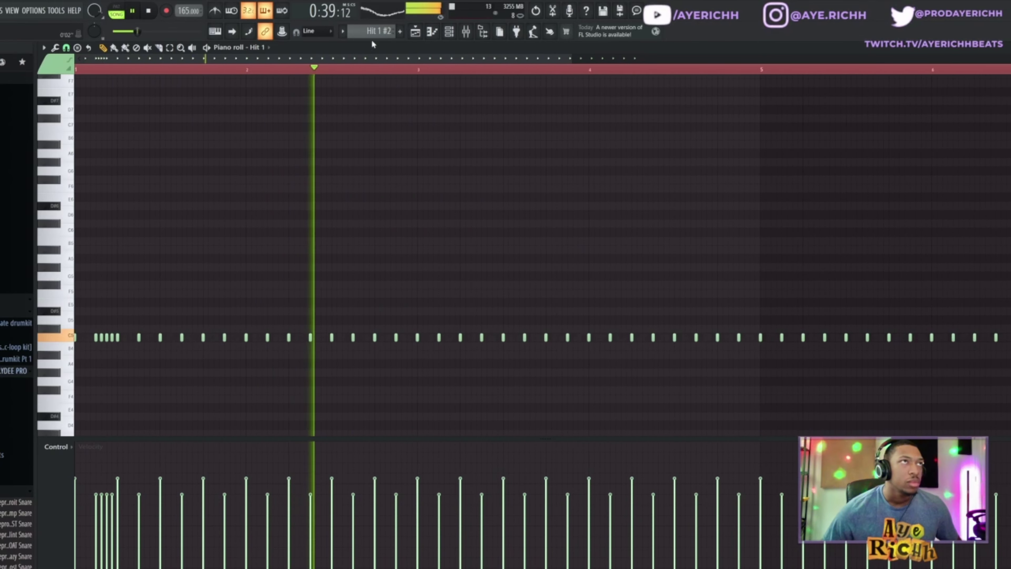
key("F5")
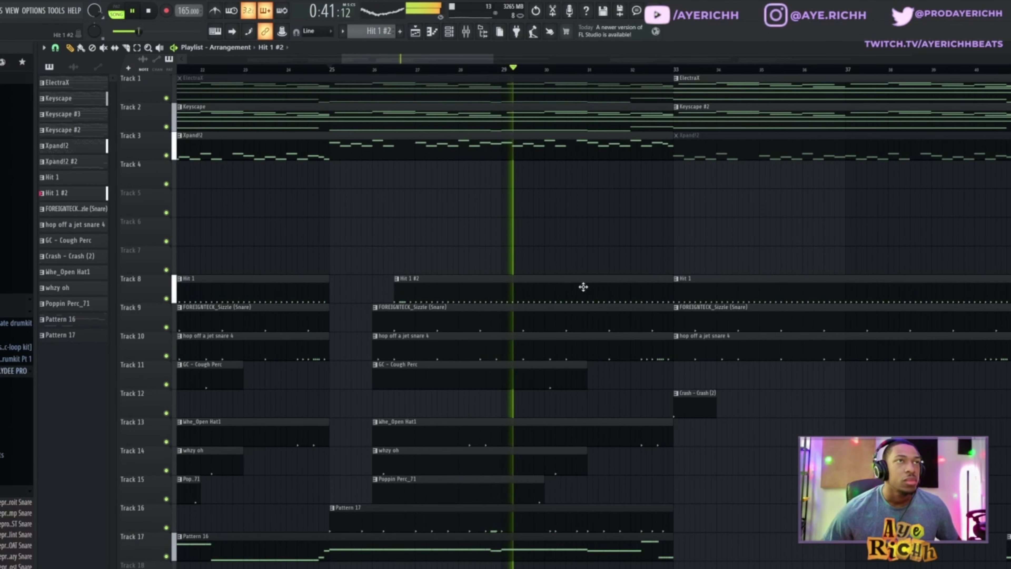
- Inspect the Hit 1 track in the mixer during playback and return to the playlist
scroll(583, 287, "up", 2)
scroll(623, 286, "down", 5)
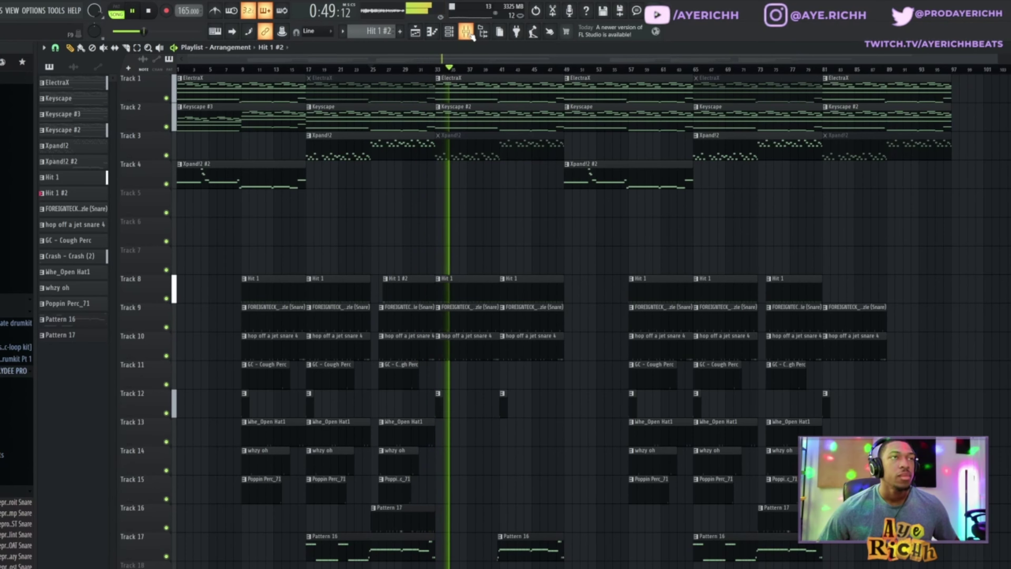
key("F9")
left_click(336, 444)
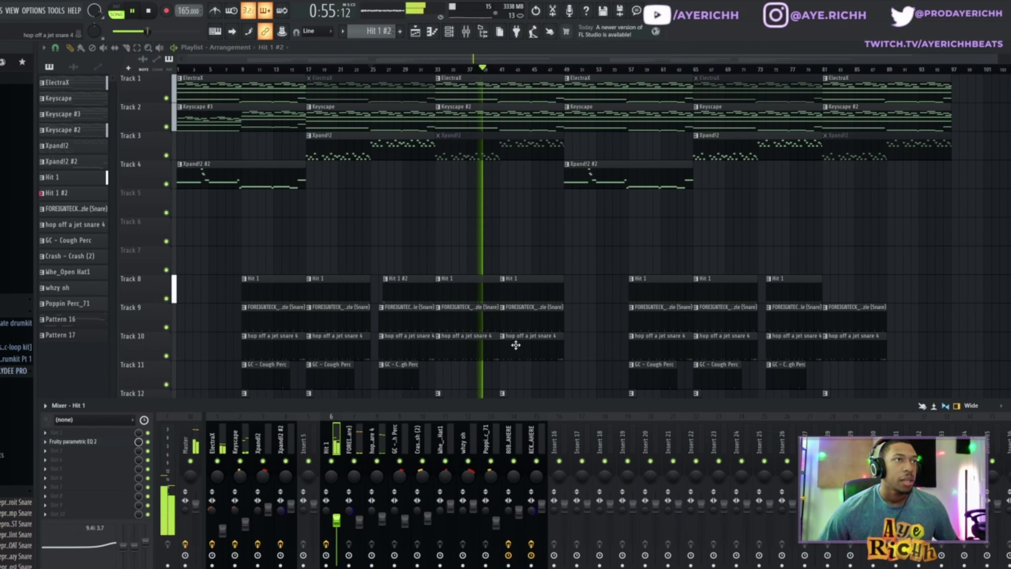
key("F9")
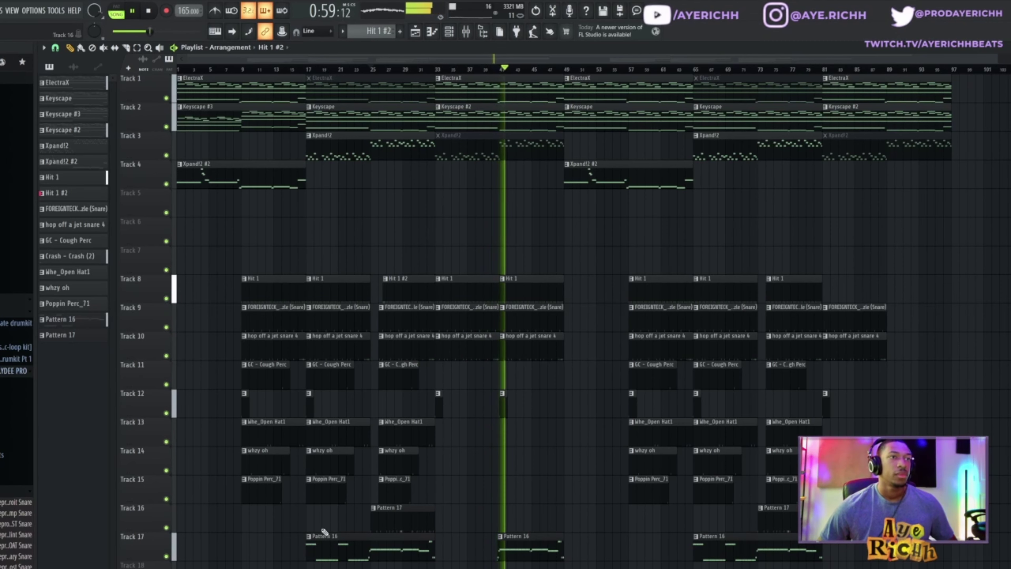
mouse_move(168, 568)
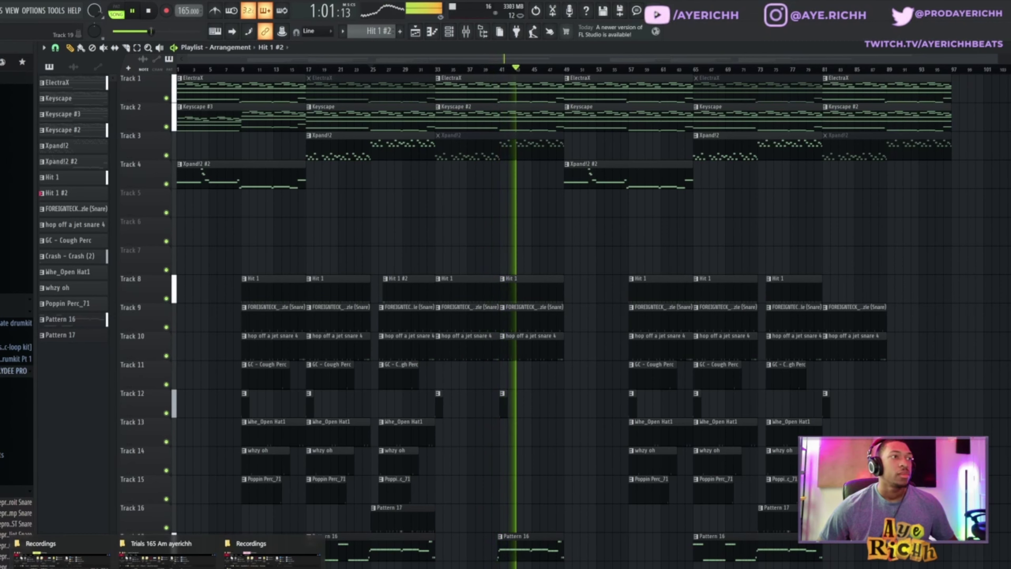